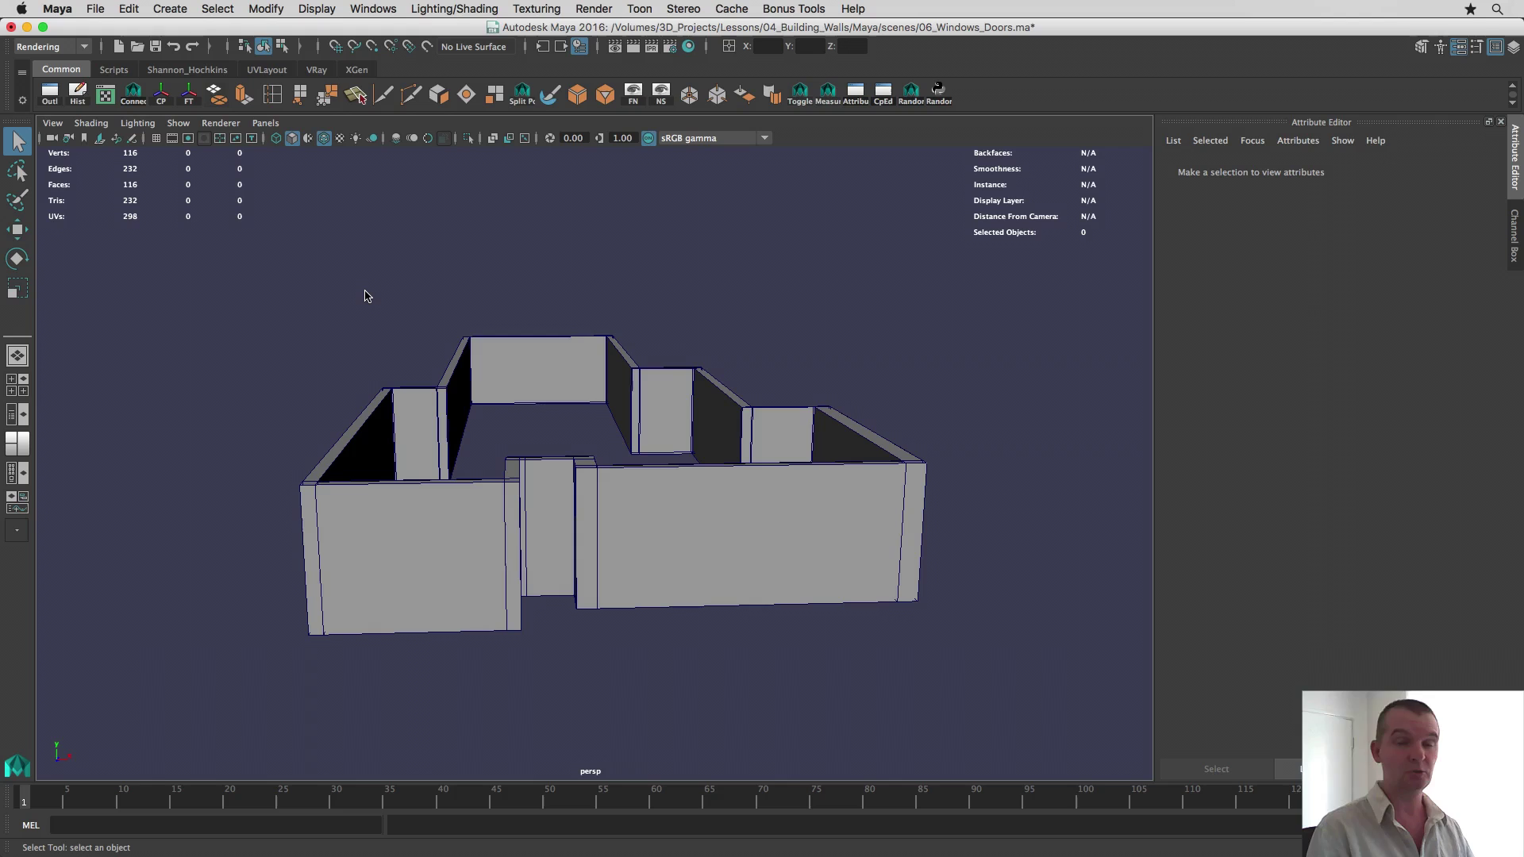
# Step: Switch from the wall model to the FloorPlan 2.jpg drawing in Preview, magnify it and enlarge its window
pyautogui.keyDown('alt'); pyautogui.moveTo(400, 581); pyautogui.dragTo(438, 587); pyautogui.keyUp('alt')
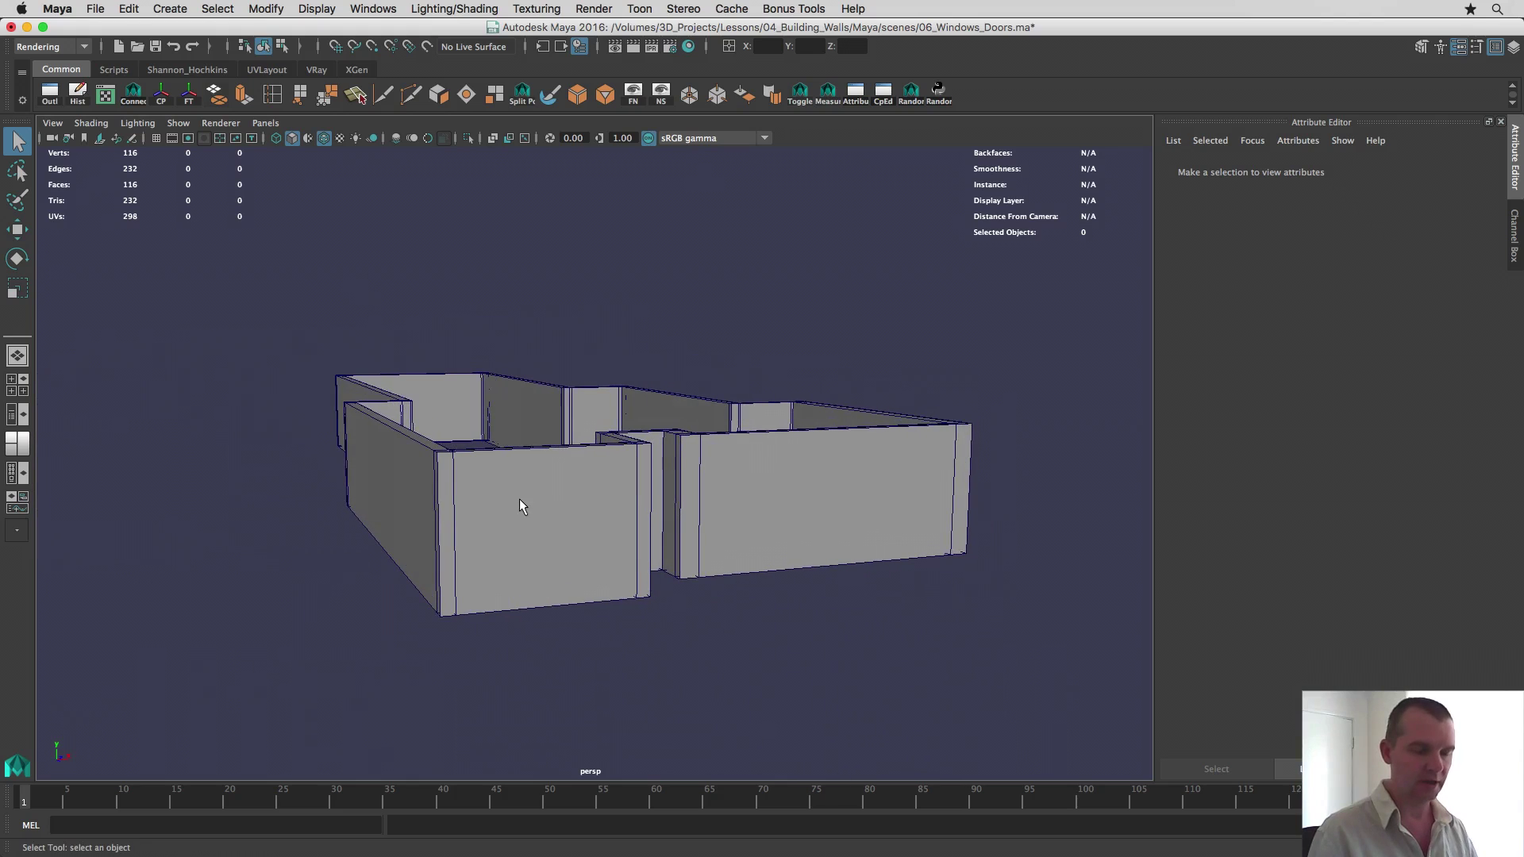
pyautogui.keyDown('alt'); pyautogui.moveTo(523, 507); pyautogui.dragTo(1034, 500); pyautogui.keyUp('alt')
pyautogui.moveTo(1523, 6); pyautogui.dragTo(653, 7)
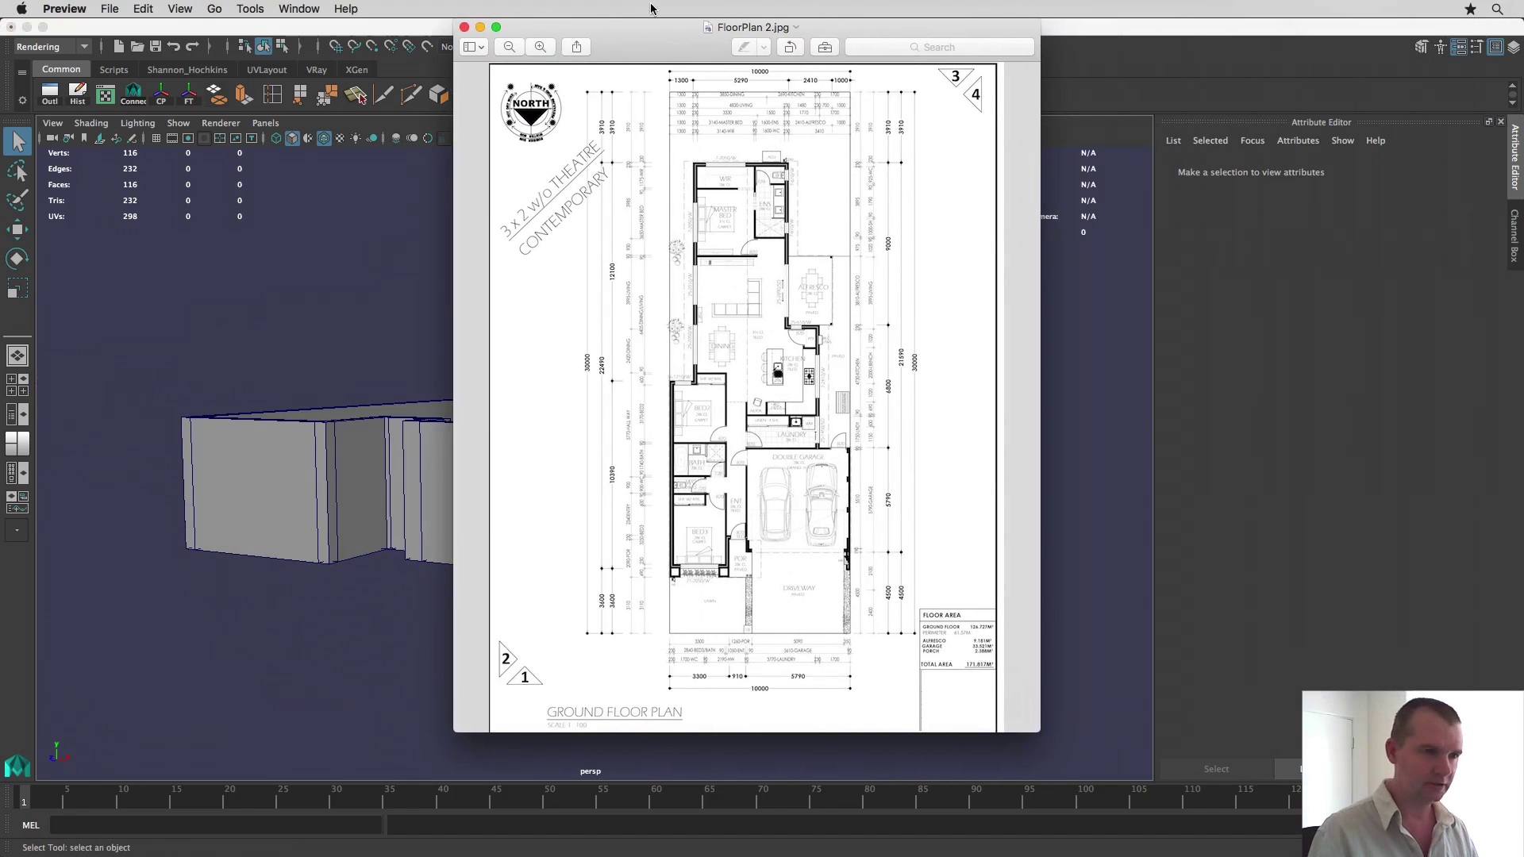
pyautogui.press('super+plus')
pyautogui.press('super+plus')
pyautogui.press('super+plus')
pyautogui.press('super+plus')
pyautogui.press('super+plus')
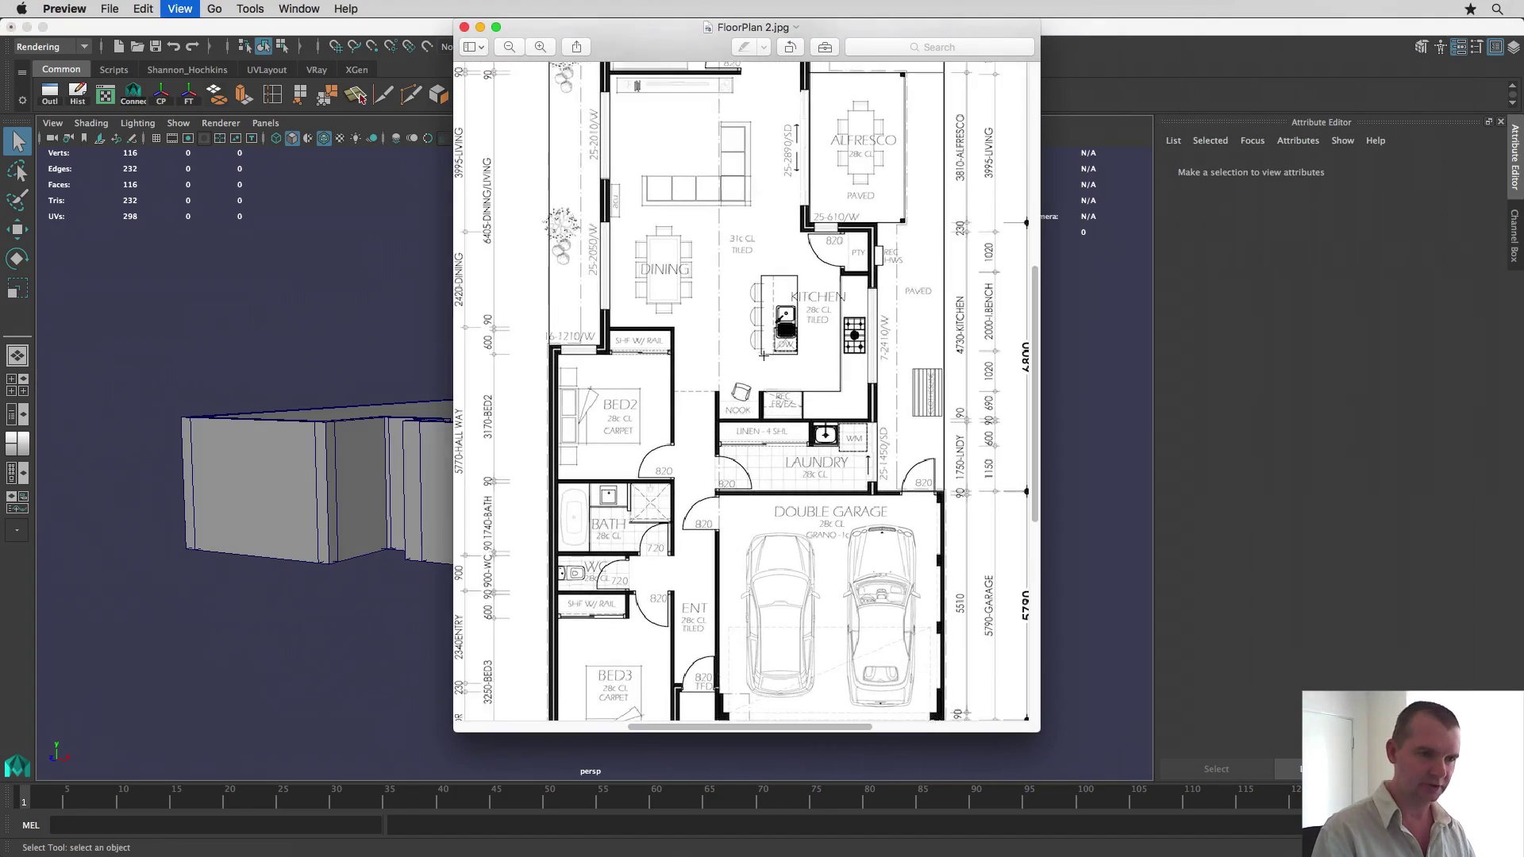
pyautogui.moveTo(1047, 731); pyautogui.dragTo(1306, 854)
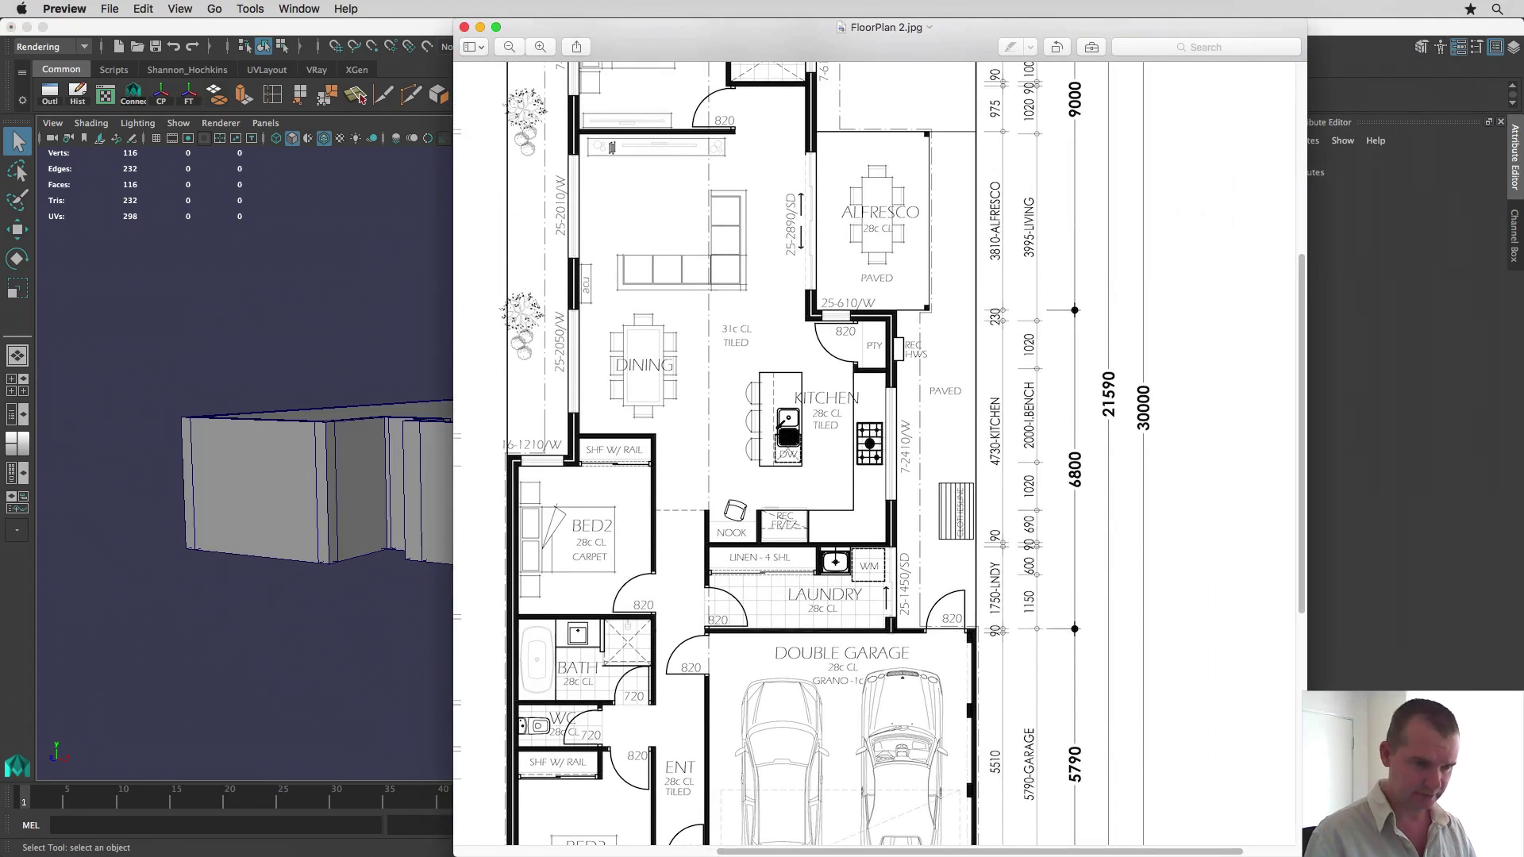
# Step: Examine the front part of the floor plan, covering the Bed 3 window, the entry door, the porch and the double garage
pyautogui.scroll(-10, 833, 503)
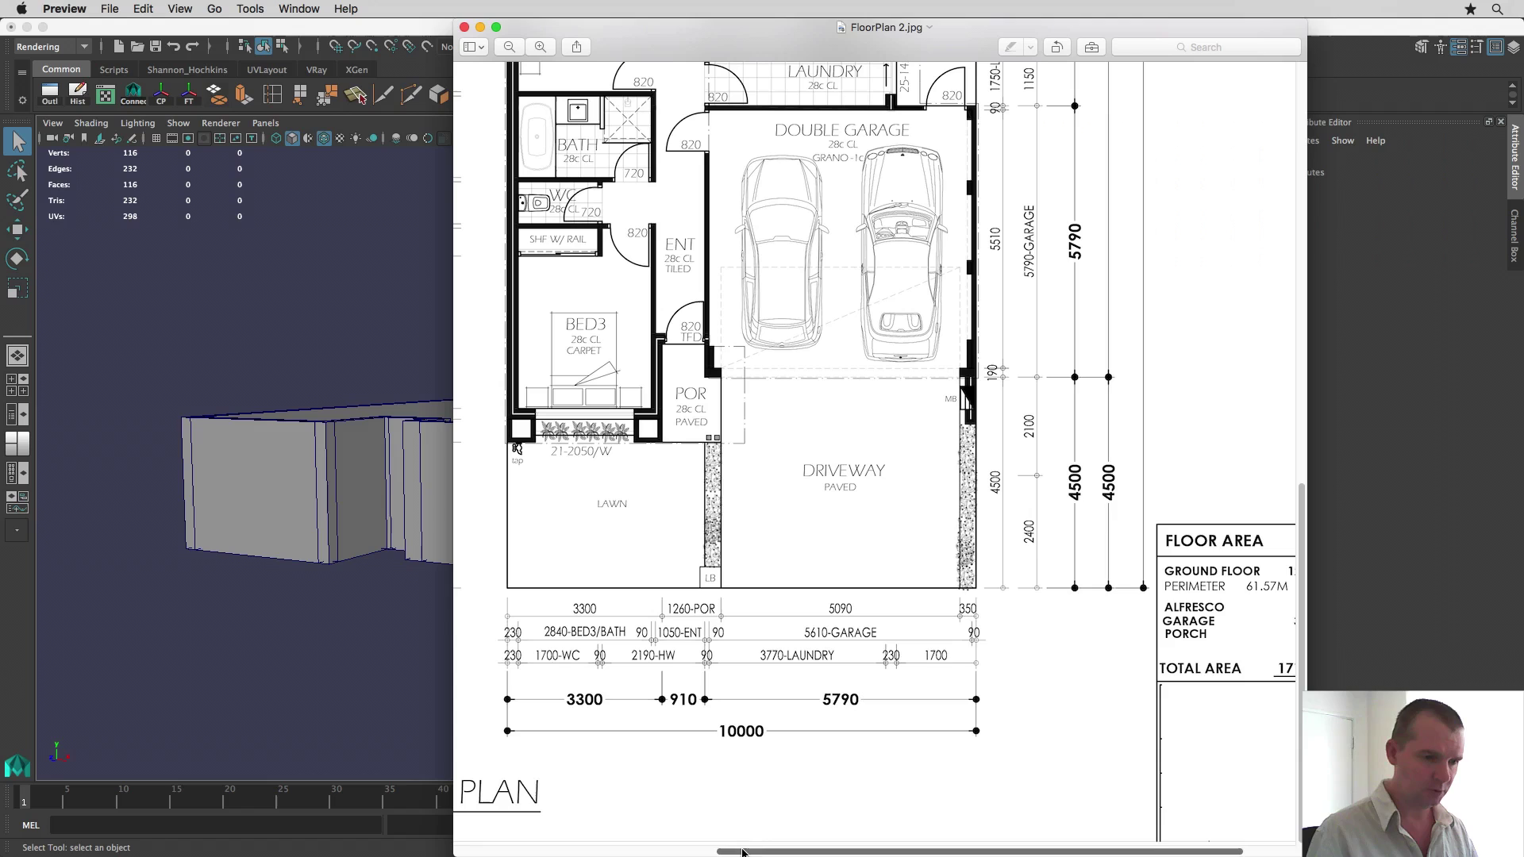
pyautogui.moveTo(752, 843); pyautogui.dragTo(679, 850)
pyautogui.hscroll(-5, 788, 523)
pyautogui.scroll(3, 788, 523)
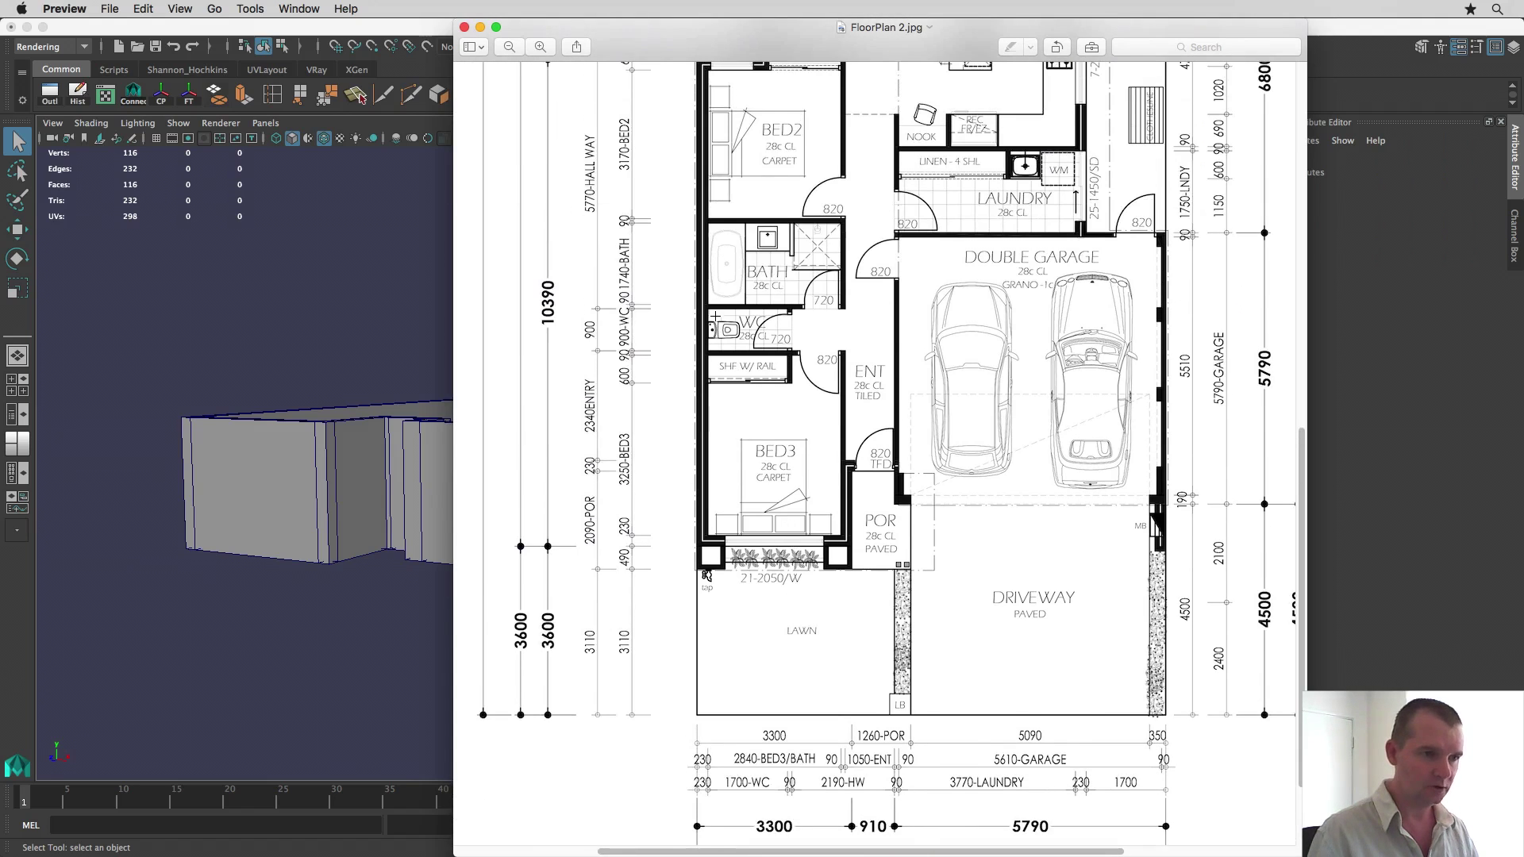
pyautogui.scroll(3, 708, 584)
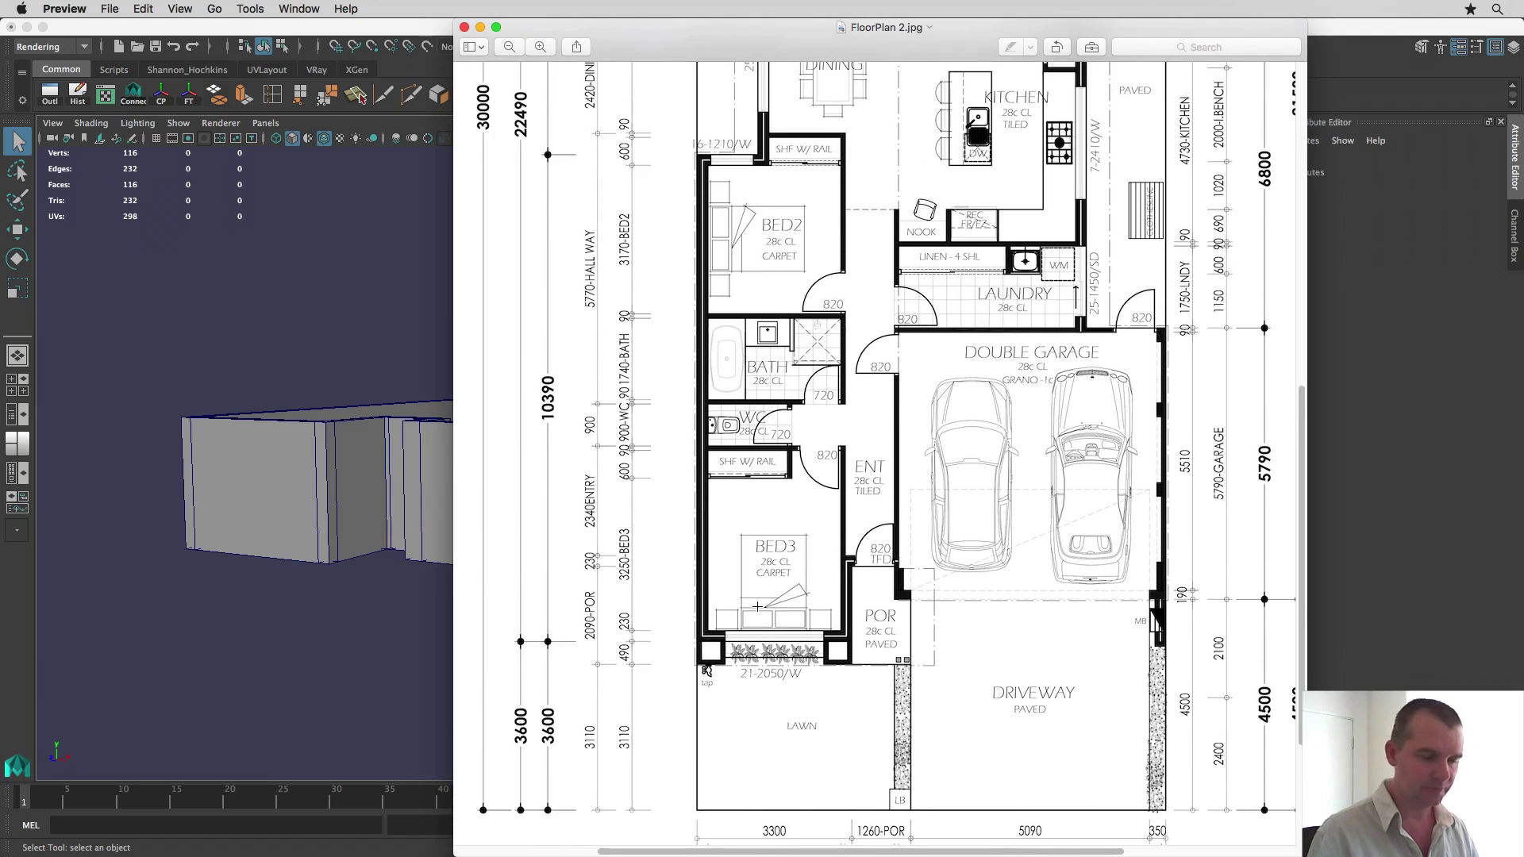
pyautogui.scroll(-5, 753, 596)
pyautogui.press('super+plus')
pyautogui.scroll(3, 753, 596)
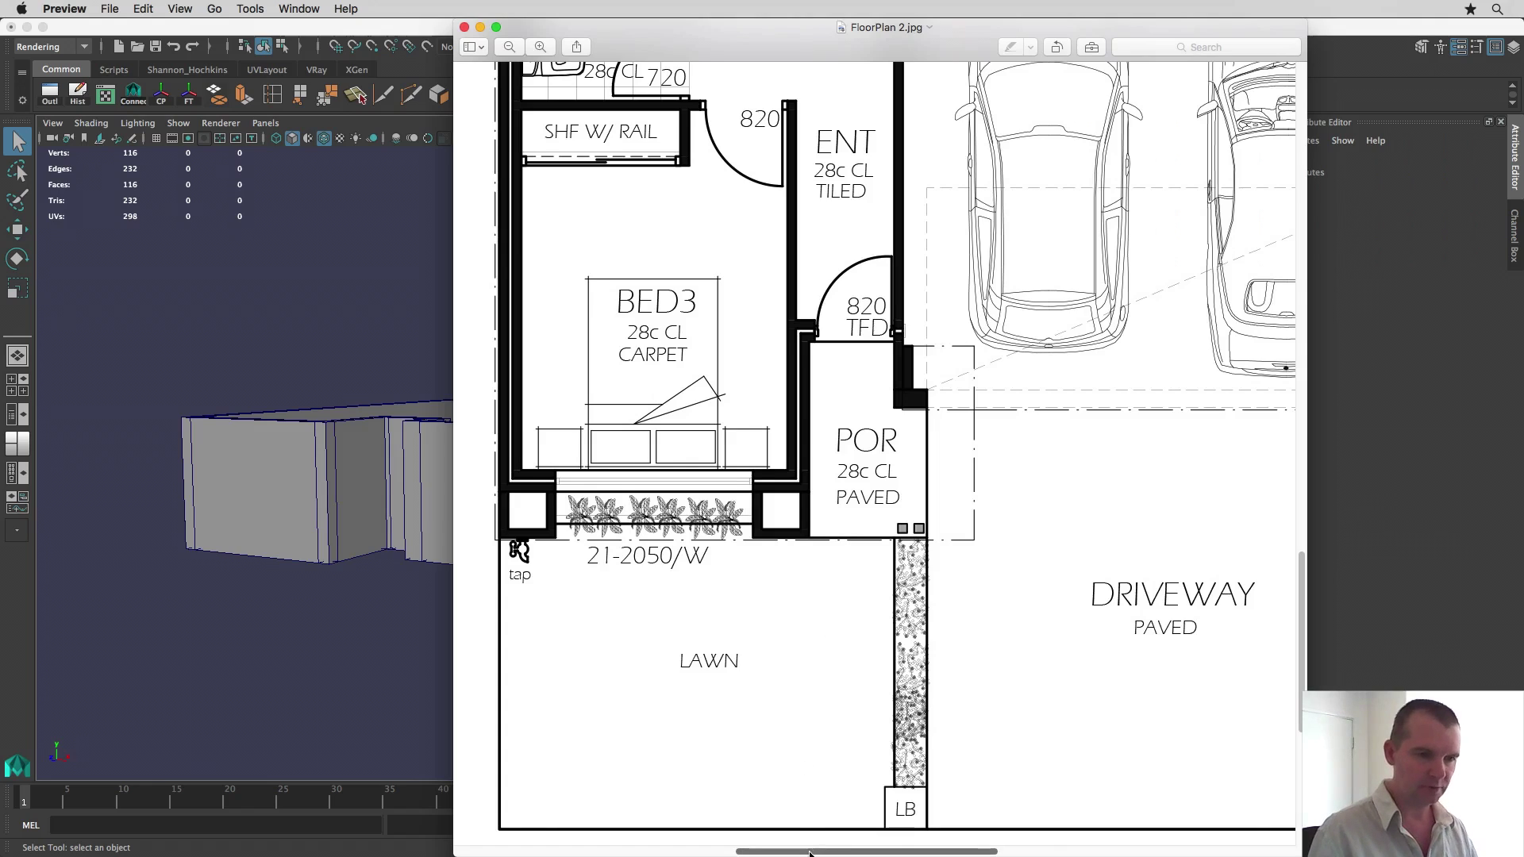
pyautogui.moveTo(808, 851); pyautogui.dragTo(962, 851)
pyautogui.scroll(3, 932, 389)
pyautogui.scroll(-5, 934, 391)
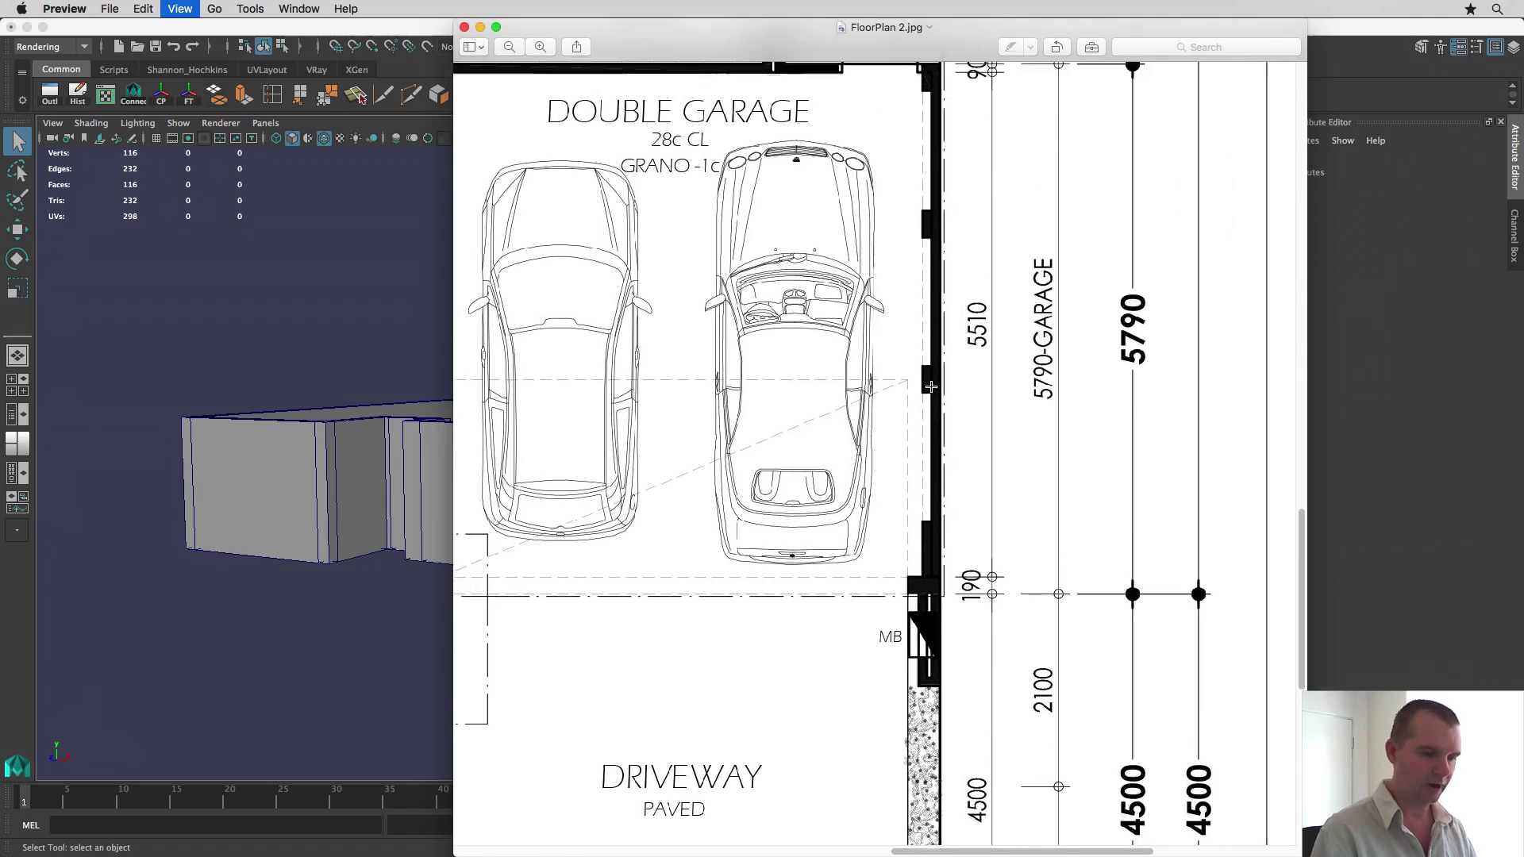
# Step: Examine the window and door labels across the floor plan, from the garage to the master bedroom and back to the front
pyautogui.scroll(5, 930, 387)
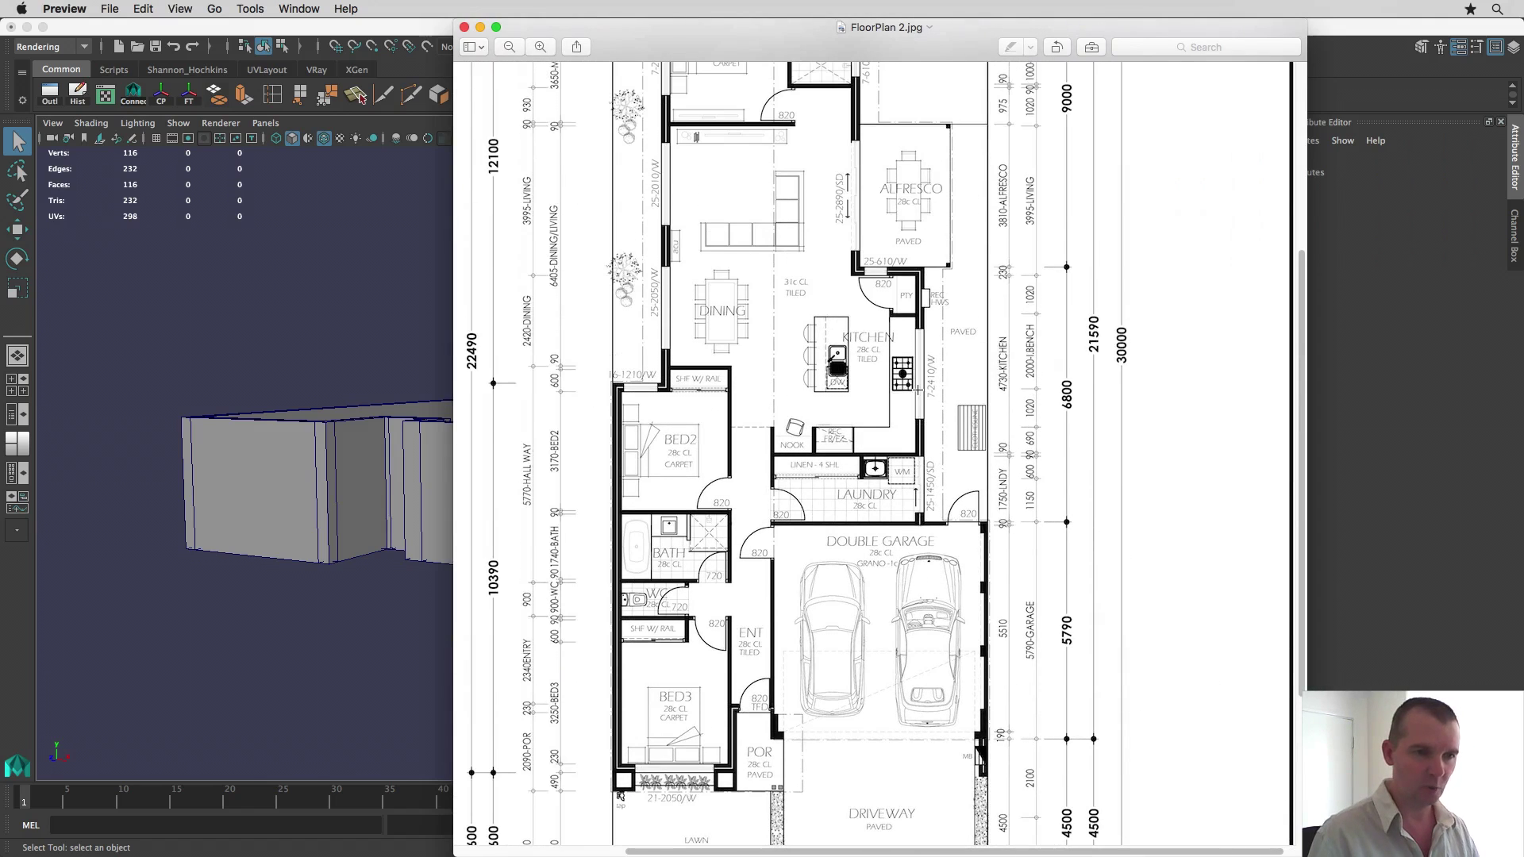
pyautogui.scroll(2, 872, 268)
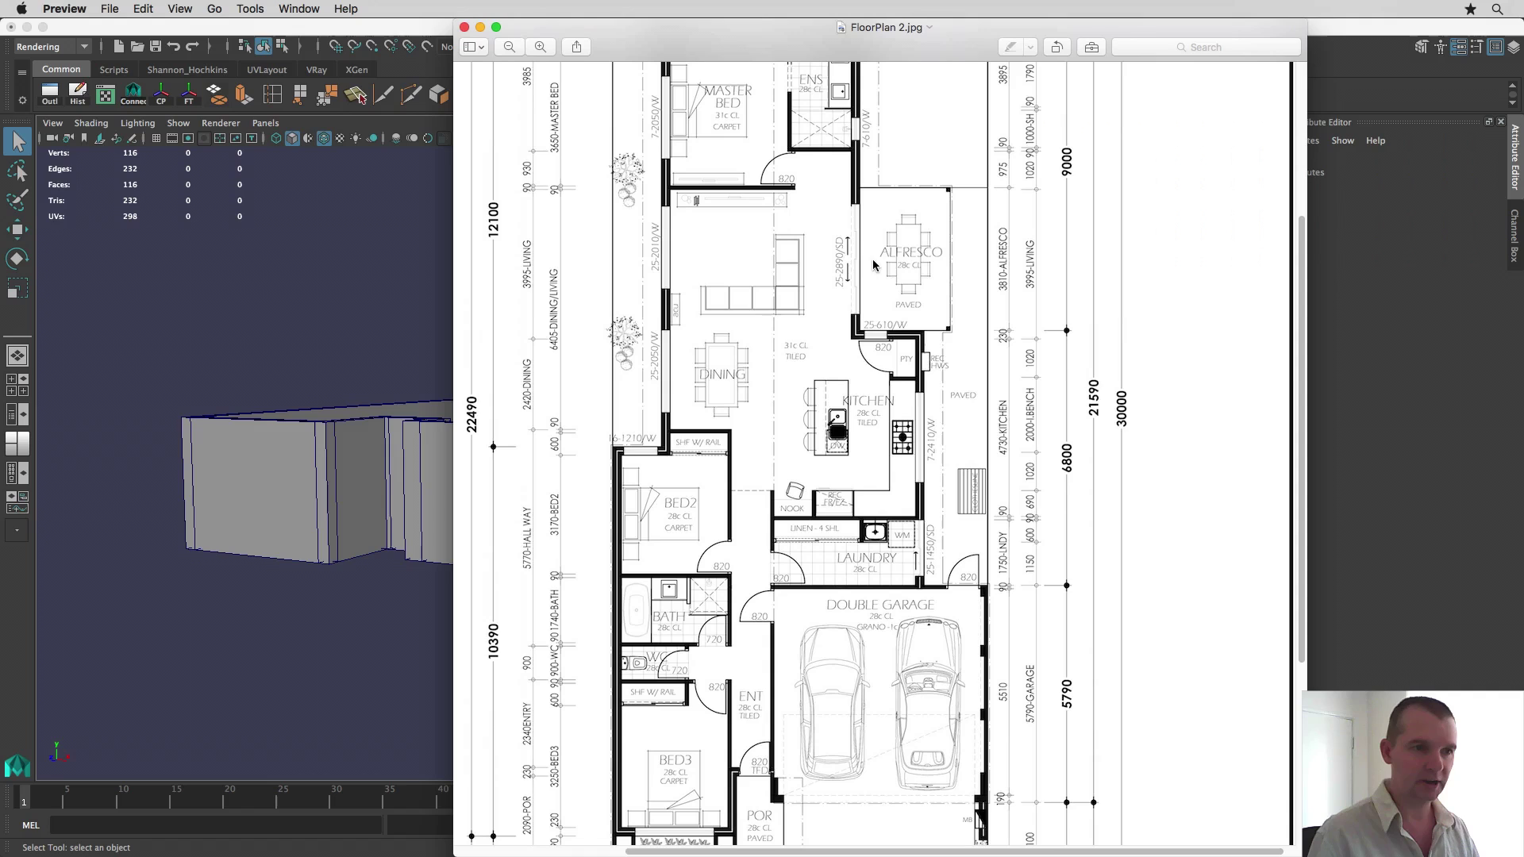
pyautogui.scroll(3, 853, 203)
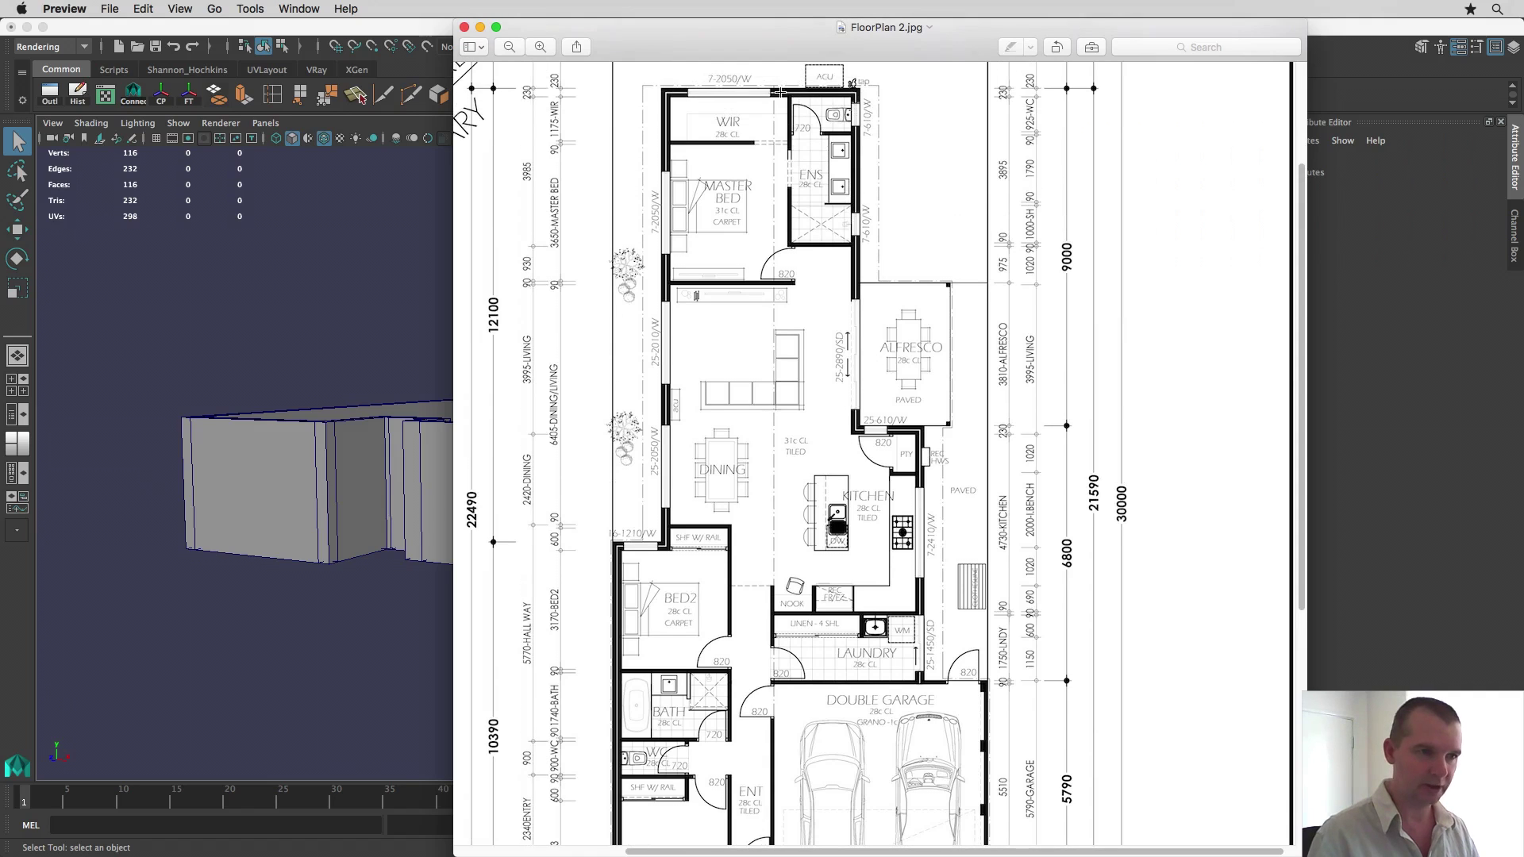
pyautogui.scroll(-5, 602, 676)
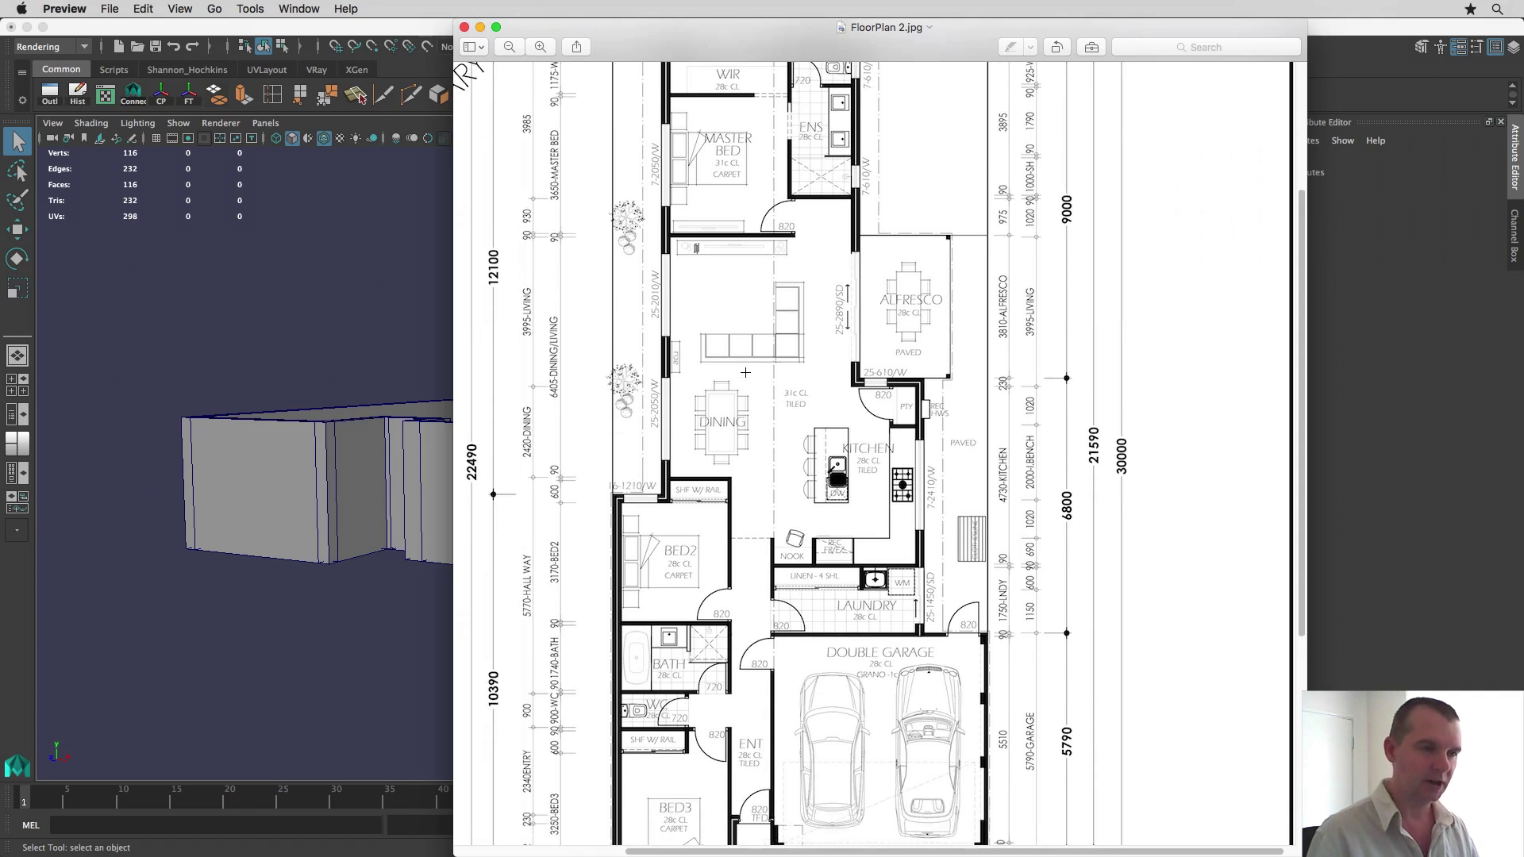
pyautogui.scroll(3, 902, 393)
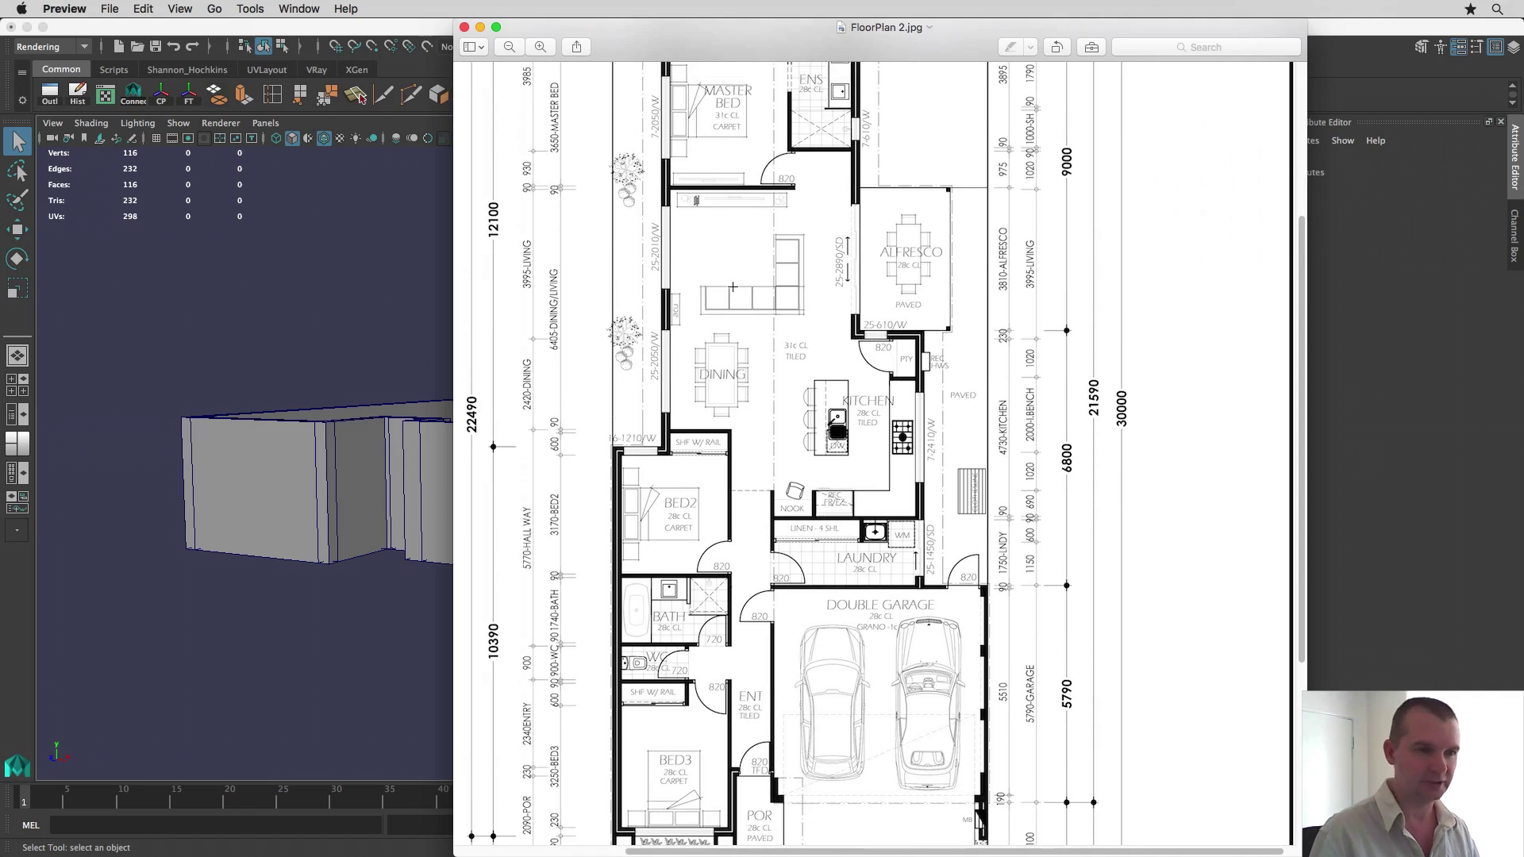
pyautogui.scroll(4, 738, 388)
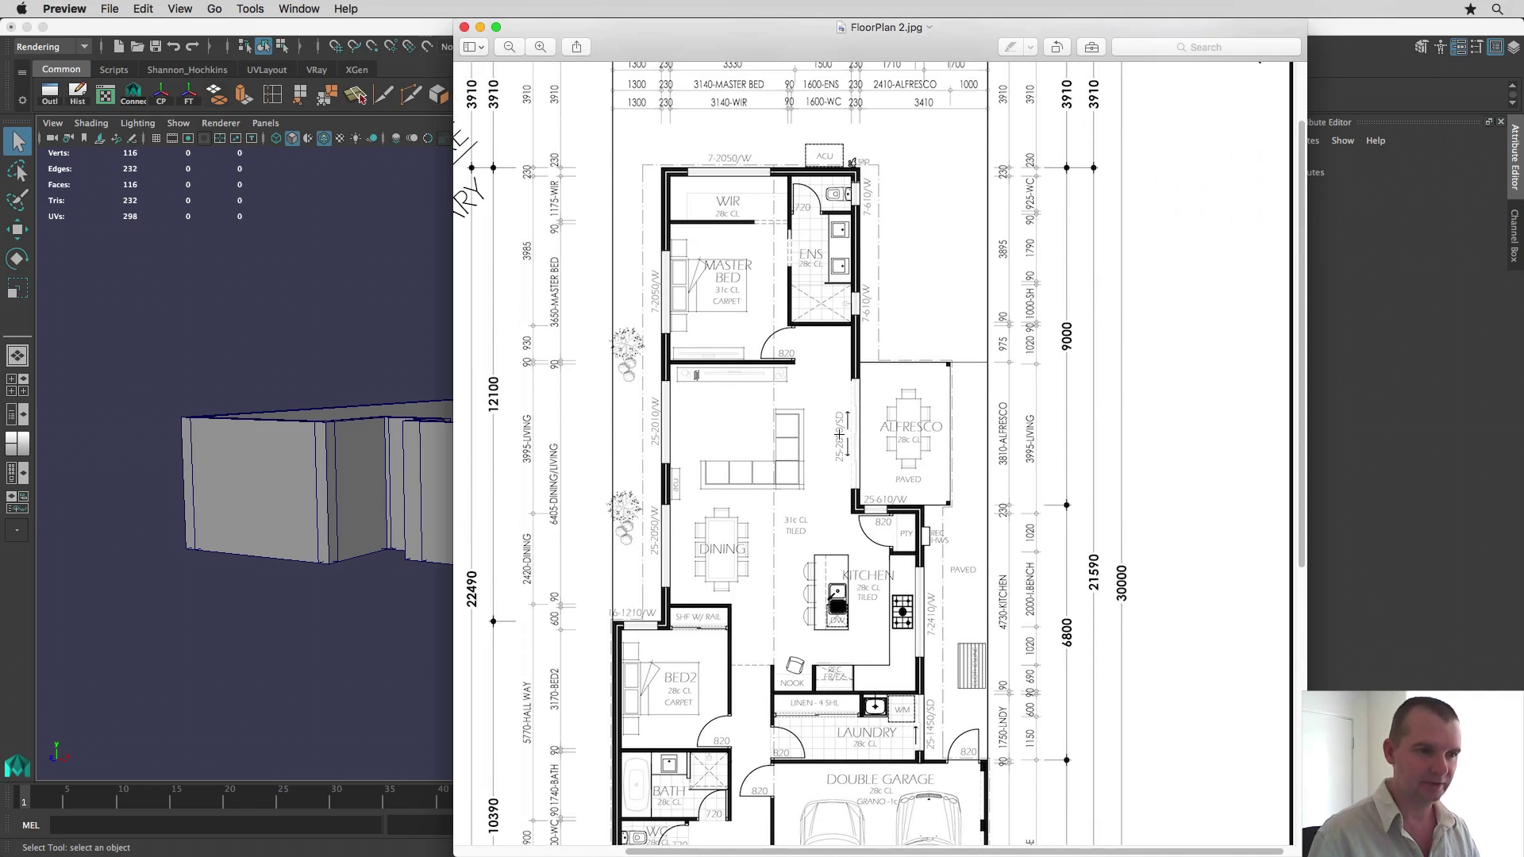
pyautogui.scroll(-12, 846, 456)
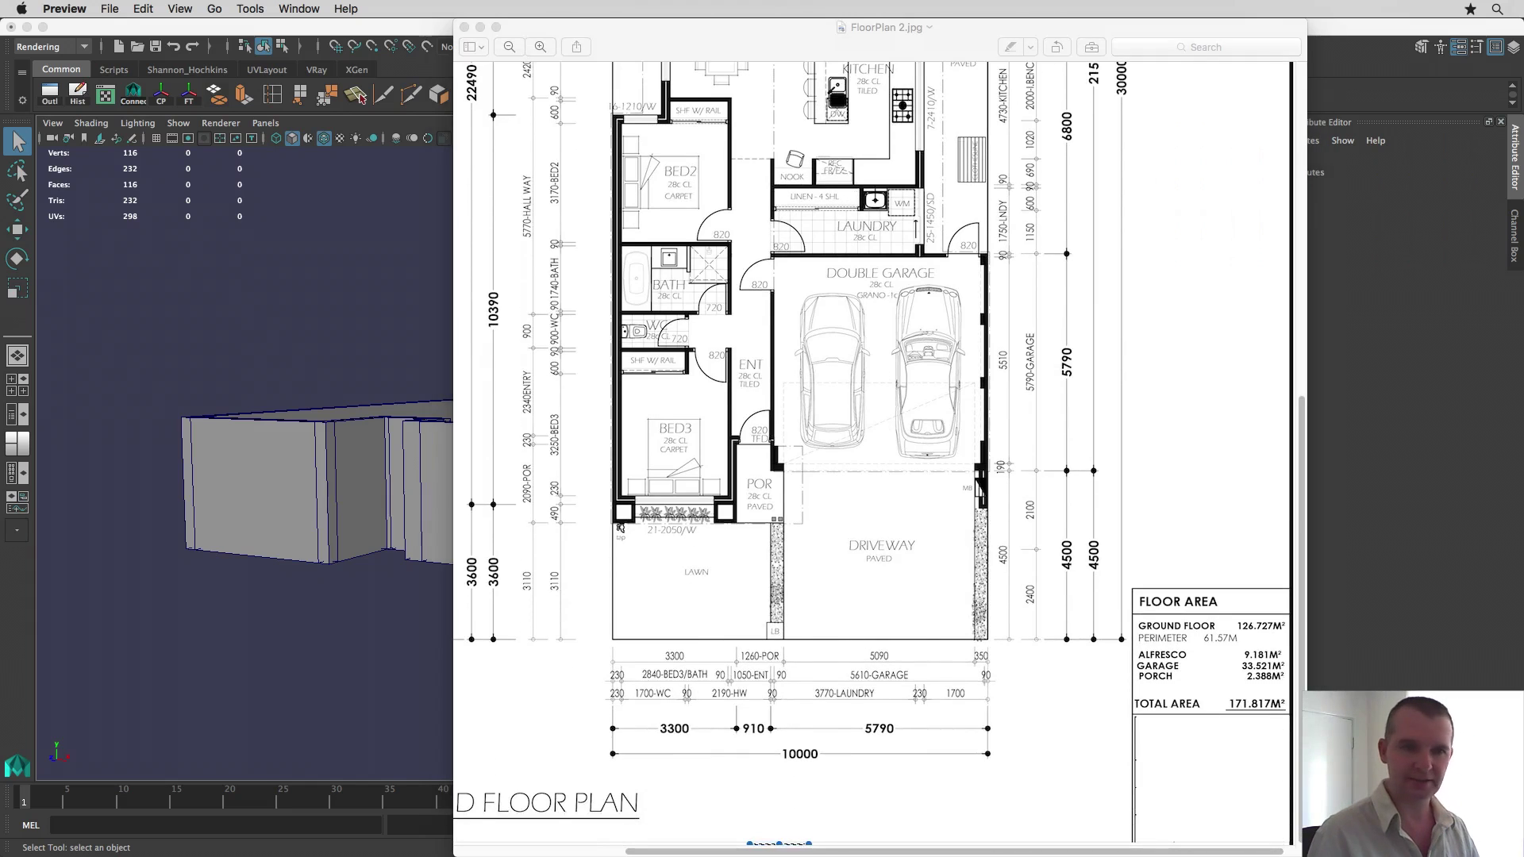
# Step: Bring up the Elevations.jpg drawing and enlarge its window to show Elevation 1
pyautogui.moveTo(1523, 80); pyautogui.dragTo(698, 27)
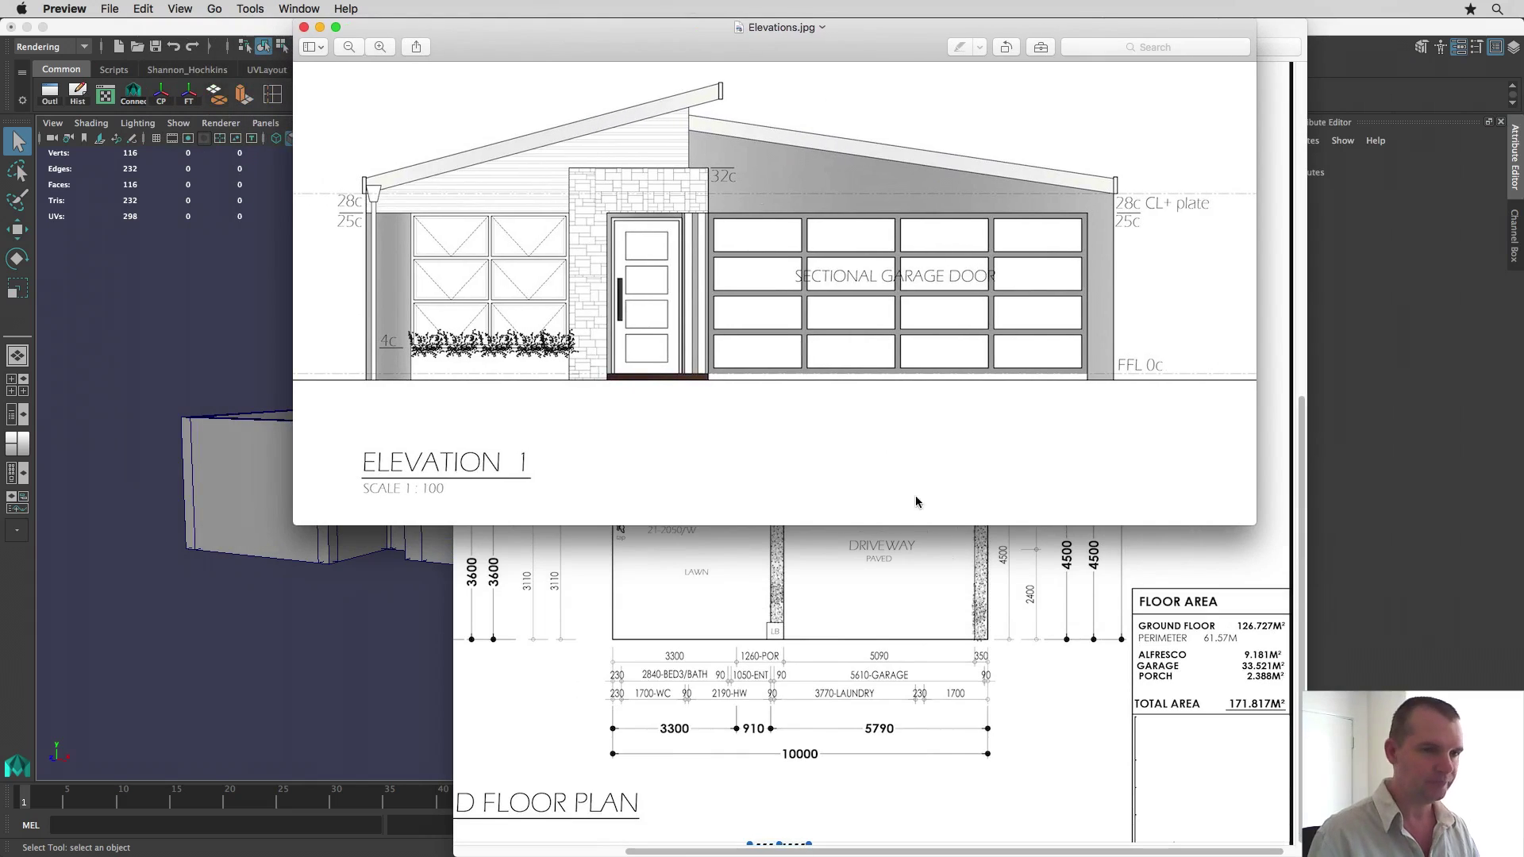
pyautogui.moveTo(1254, 517); pyautogui.dragTo(1378, 696)
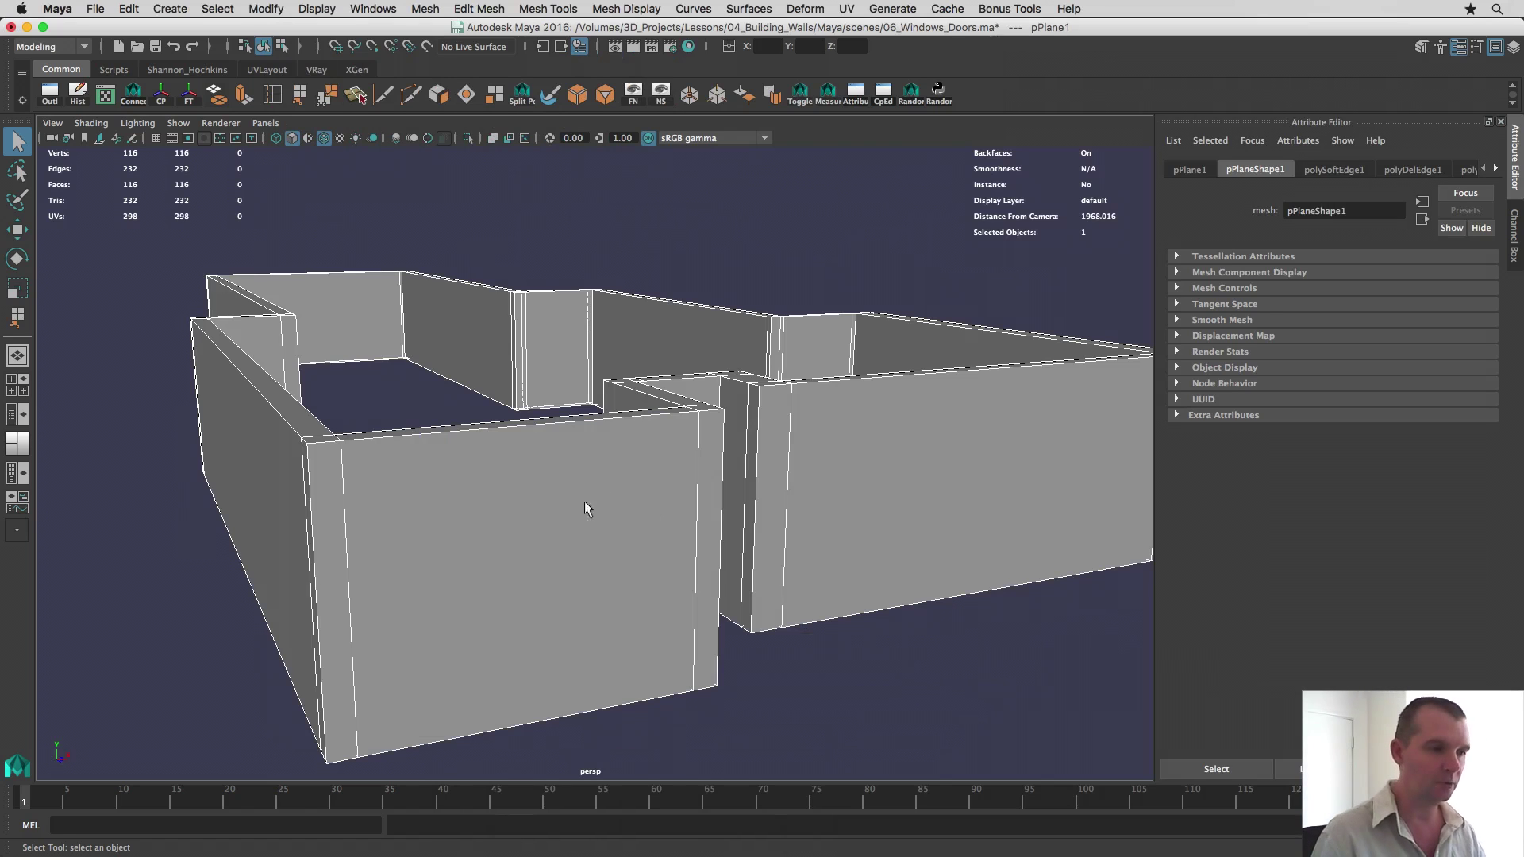
# Step: Return to Maya and view the front bedroom wall and the porch recess straight on
pyautogui.keyDown('alt'); pyautogui.moveTo(585, 507); pyautogui.dragTo(537, 516); pyautogui.keyUp('alt')
pyautogui.keyDown('alt'); pyautogui.moveTo(537, 516); pyautogui.dragTo(508, 450, button='middle'); pyautogui.keyUp('alt')
pyautogui.keyDown('alt'); pyautogui.moveTo(508, 450); pyautogui.dragTo(490, 475); pyautogui.keyUp('alt')
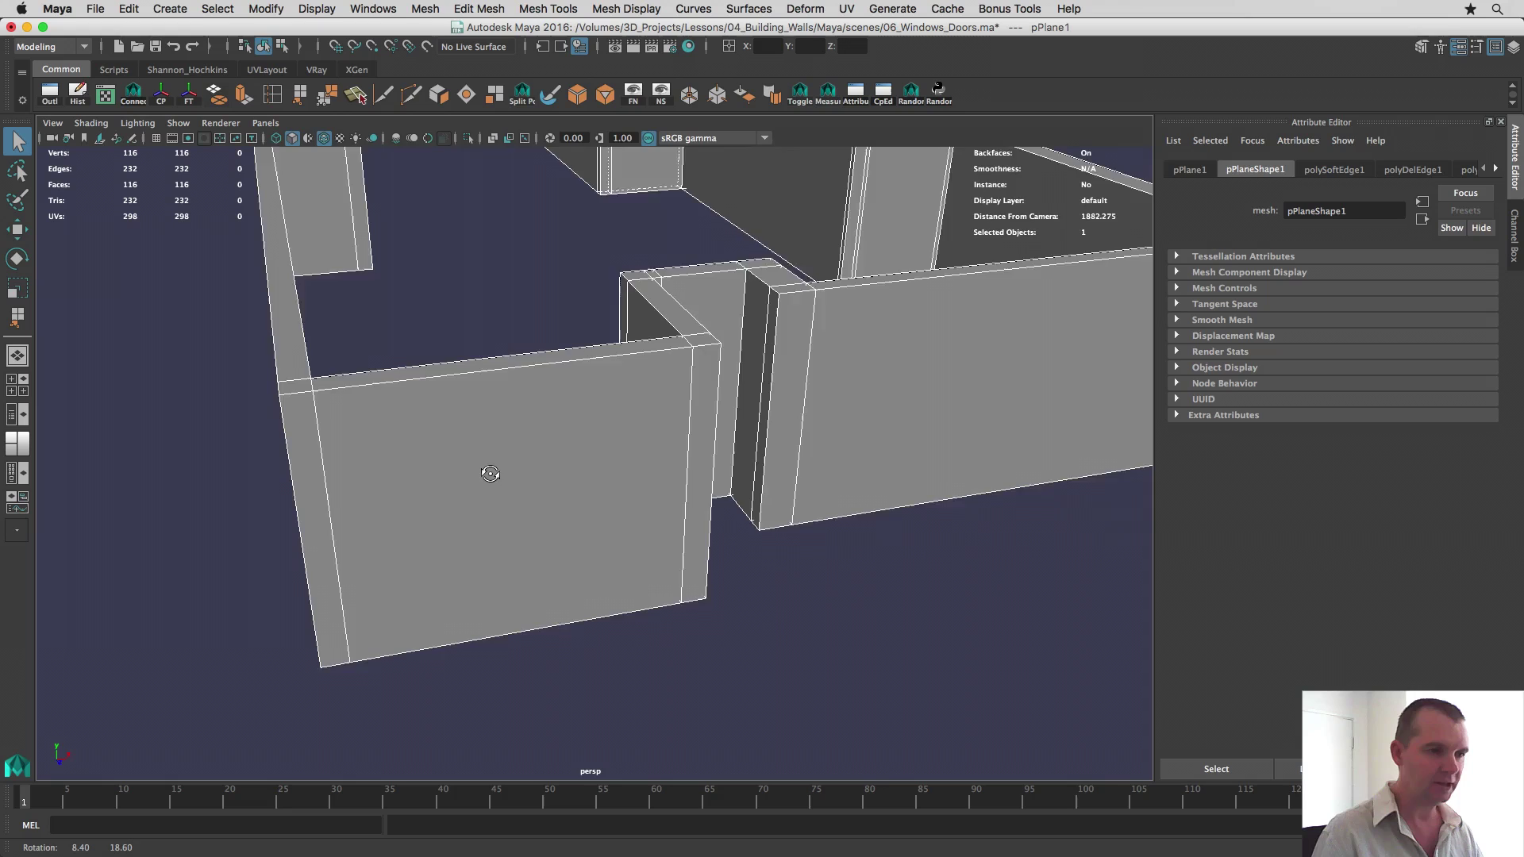
pyautogui.keyDown('alt'); pyautogui.moveTo(490, 474); pyautogui.dragTo(445, 540, button='middle'); pyautogui.keyUp('alt')
pyautogui.moveTo(445, 539)
pyautogui.keyDown('alt'); pyautogui.mouseDown()
pyautogui.moveTo(425, 568)
pyautogui.moveTo(408, 548)
pyautogui.moveTo(402, 619)
pyautogui.moveTo(379, 556)
pyautogui.moveTo(422, 535)
pyautogui.mouseUp(); pyautogui.keyUp('alt')
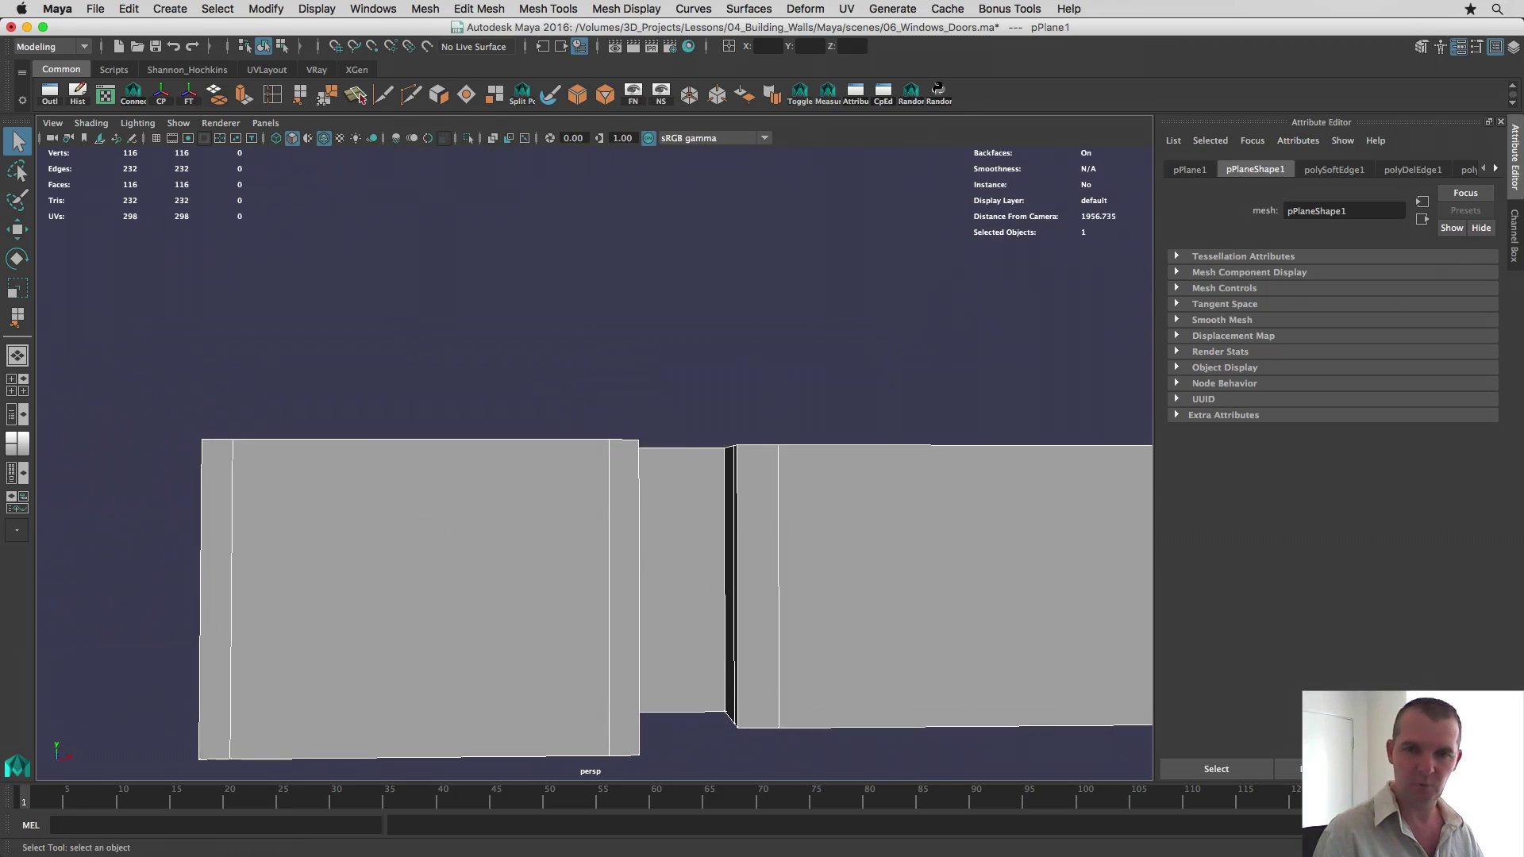
# Step: Check Elevation 1, then mark the width and course figures in the 21-2050/W window label on the floor plan
pyautogui.press('super+Tab')
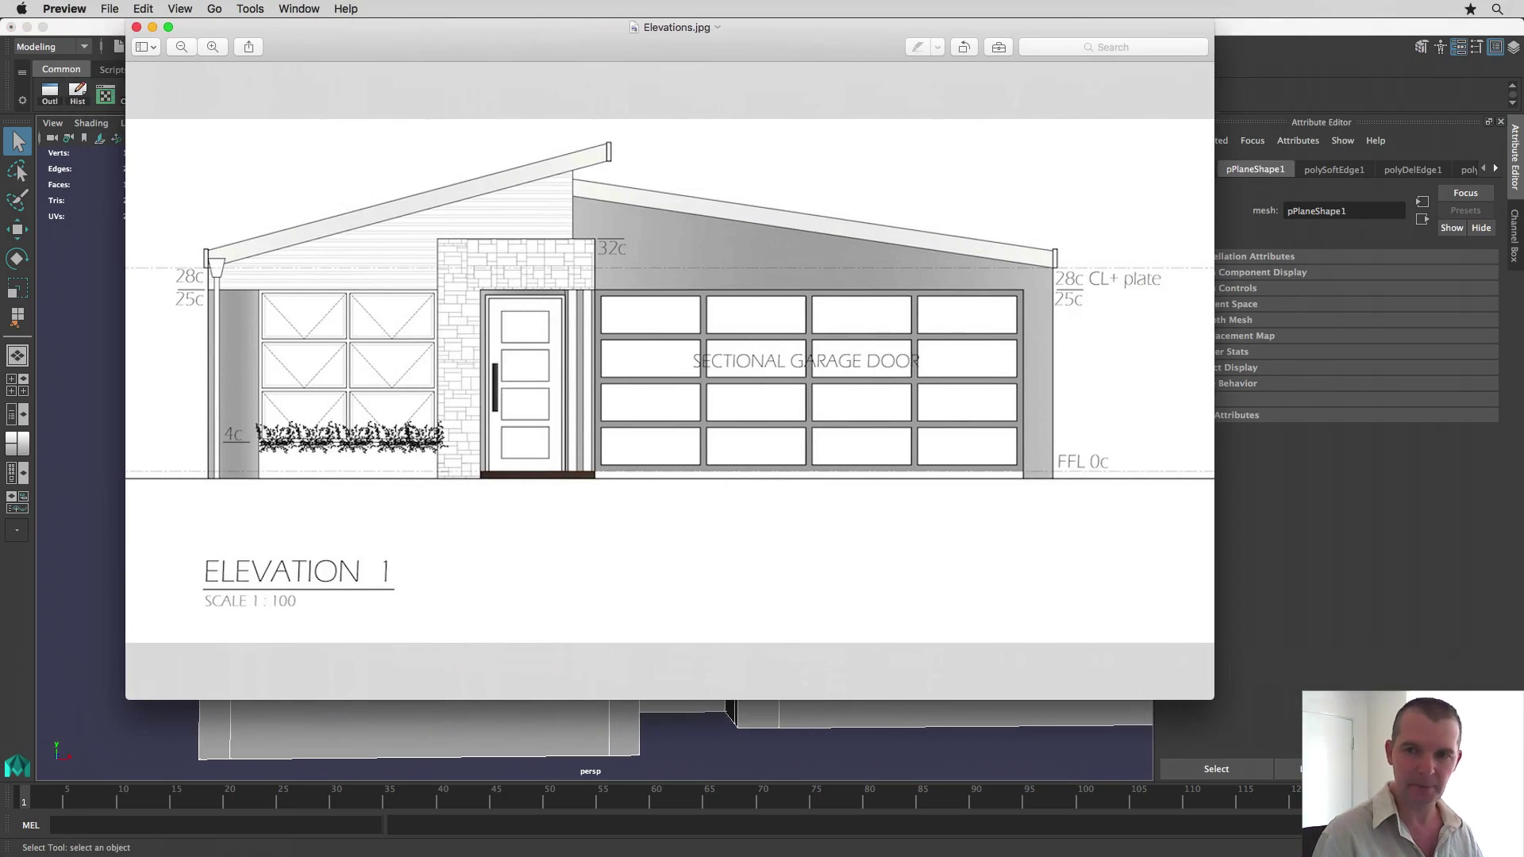
pyautogui.press('super+Tab')
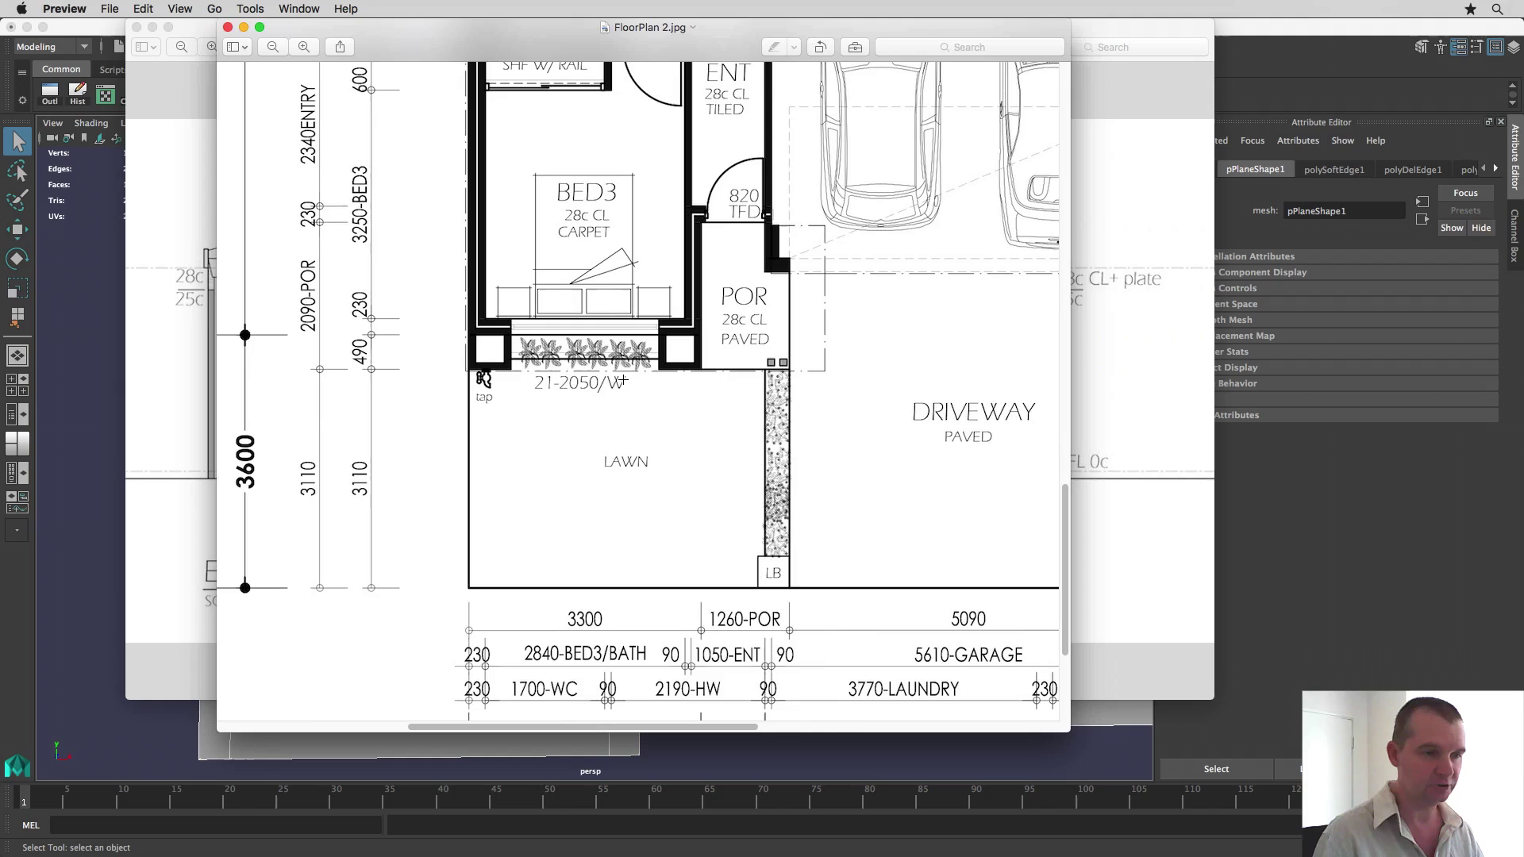
pyautogui.moveTo(558, 373); pyautogui.dragTo(599, 391)
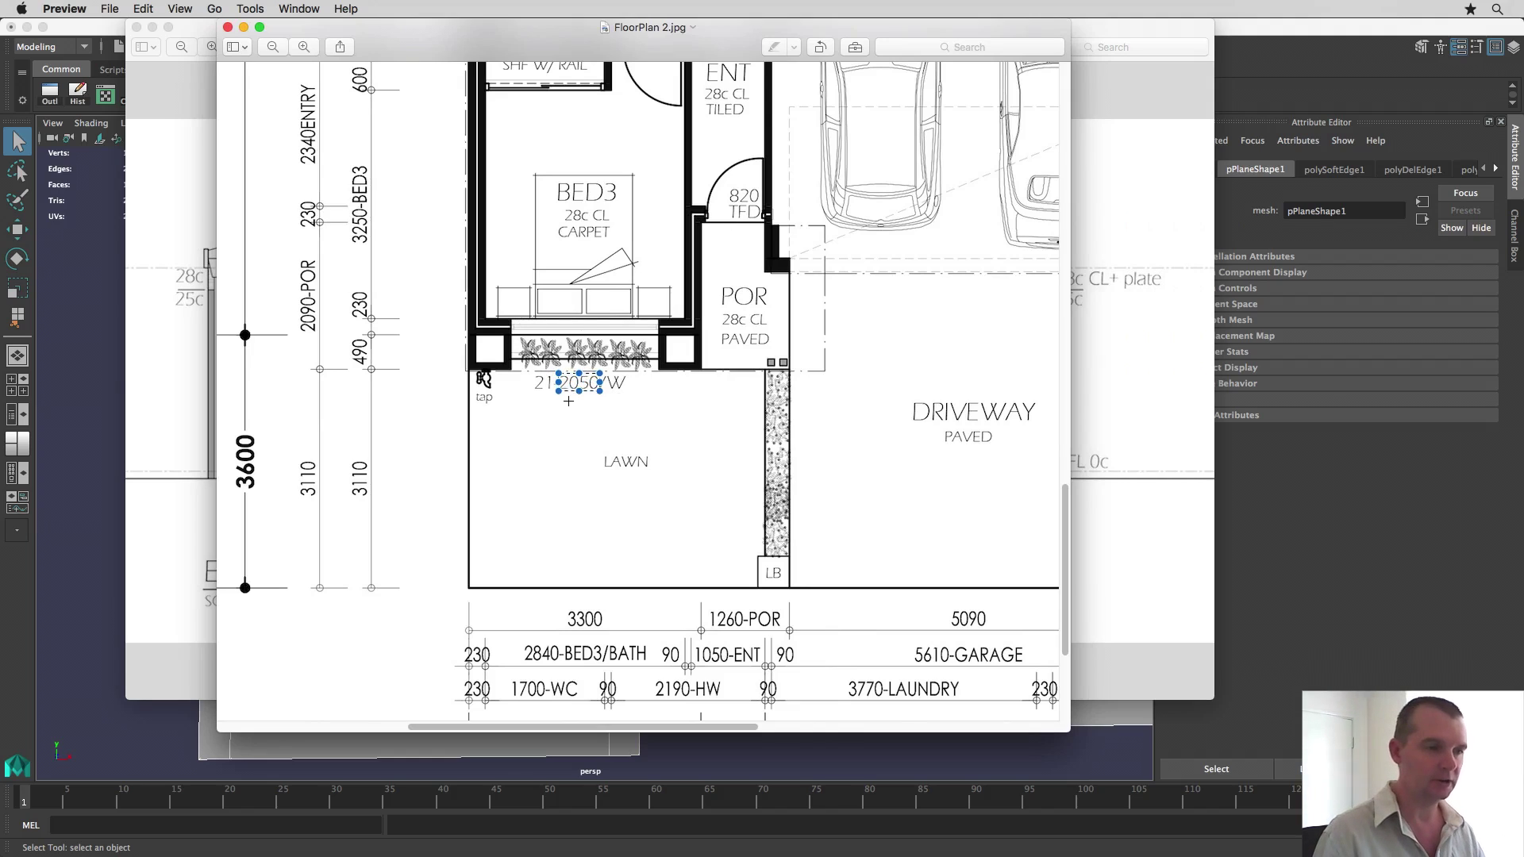
pyautogui.moveTo(530, 370); pyautogui.dragTo(556, 396)
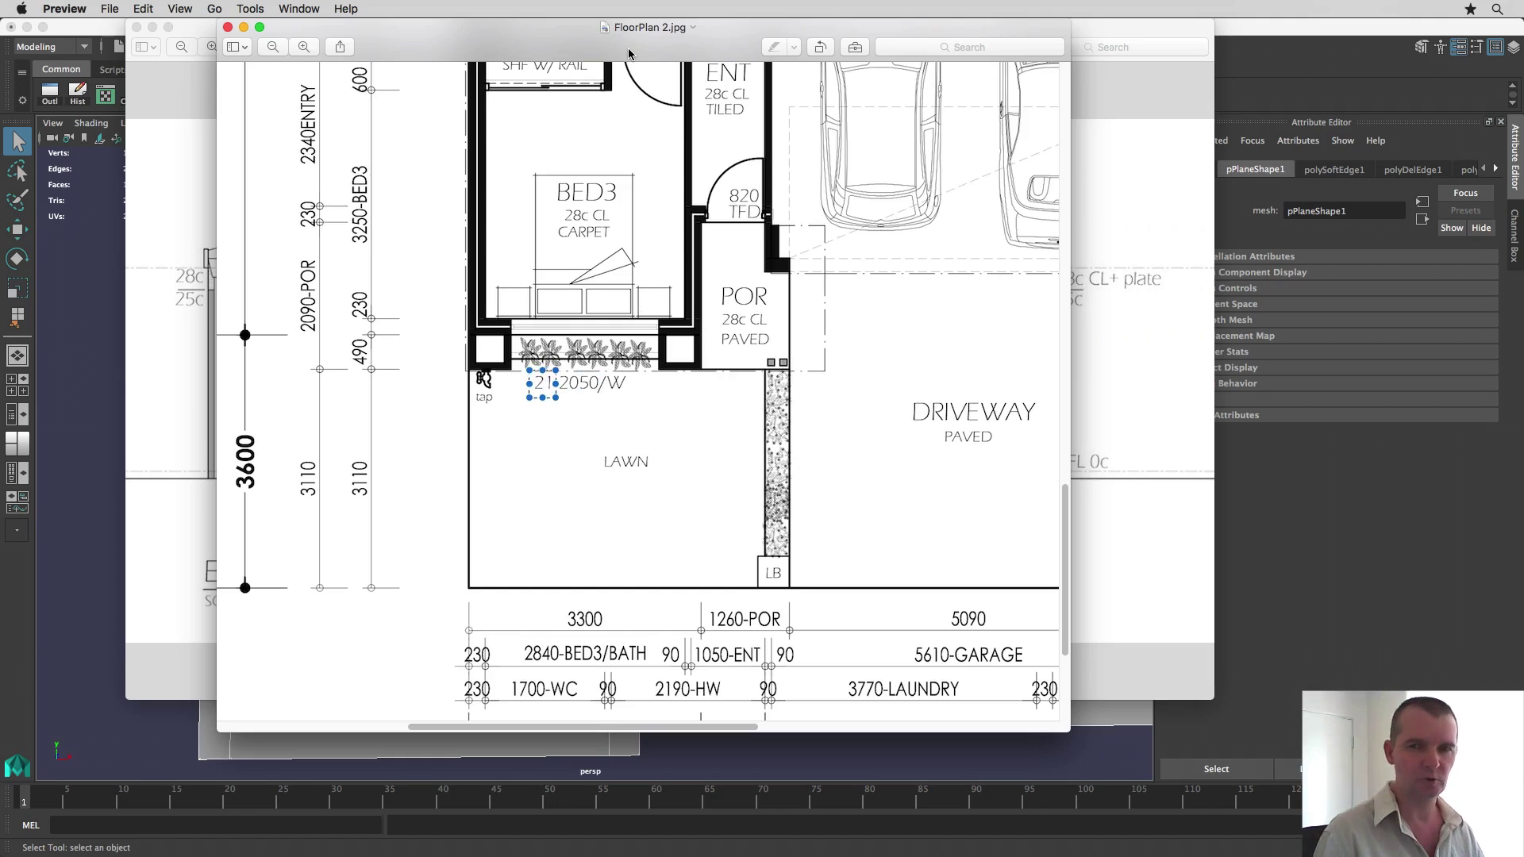
# Step: Bring up Coursing_Chart.pdf and go to its Standard Brick dimensions table
pyautogui.moveTo(629, 53); pyautogui.dragTo(577, 1)
pyautogui.scroll(5, 565, 293)
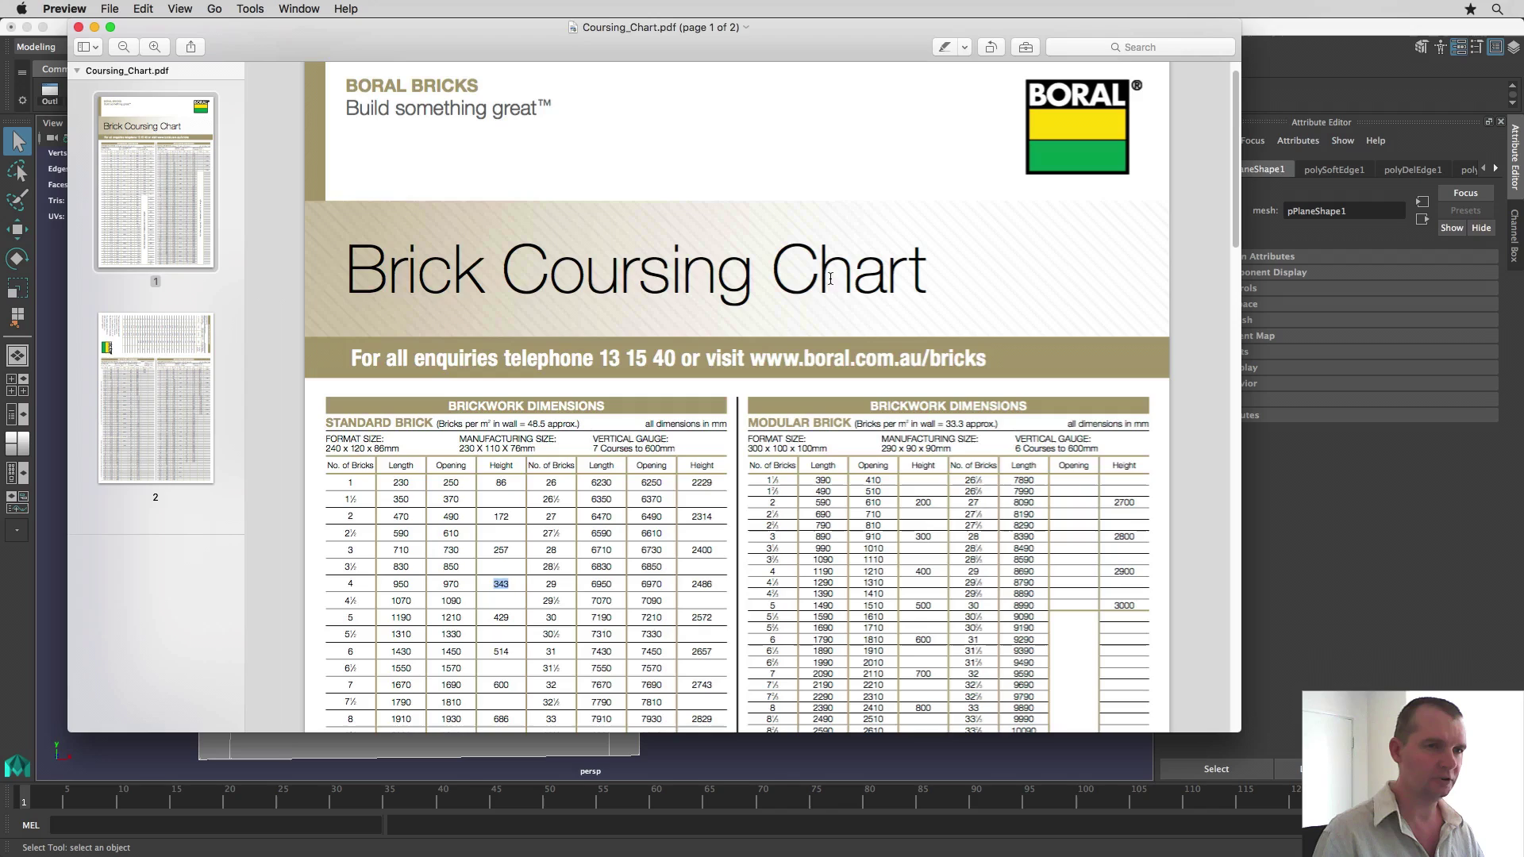
pyautogui.scroll(2, 945, 310)
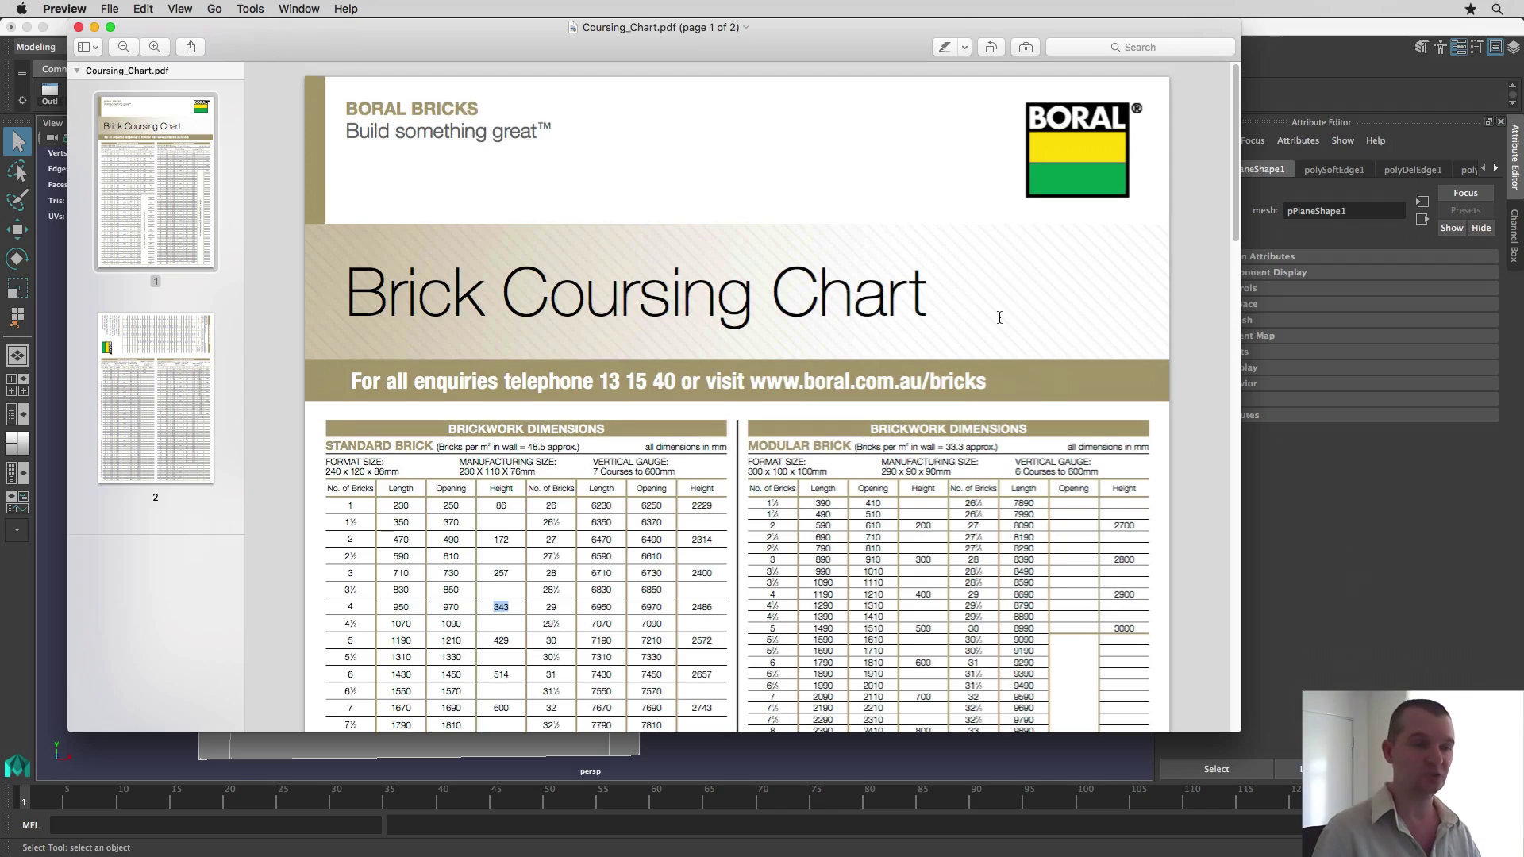
pyautogui.scroll(-4, 999, 317)
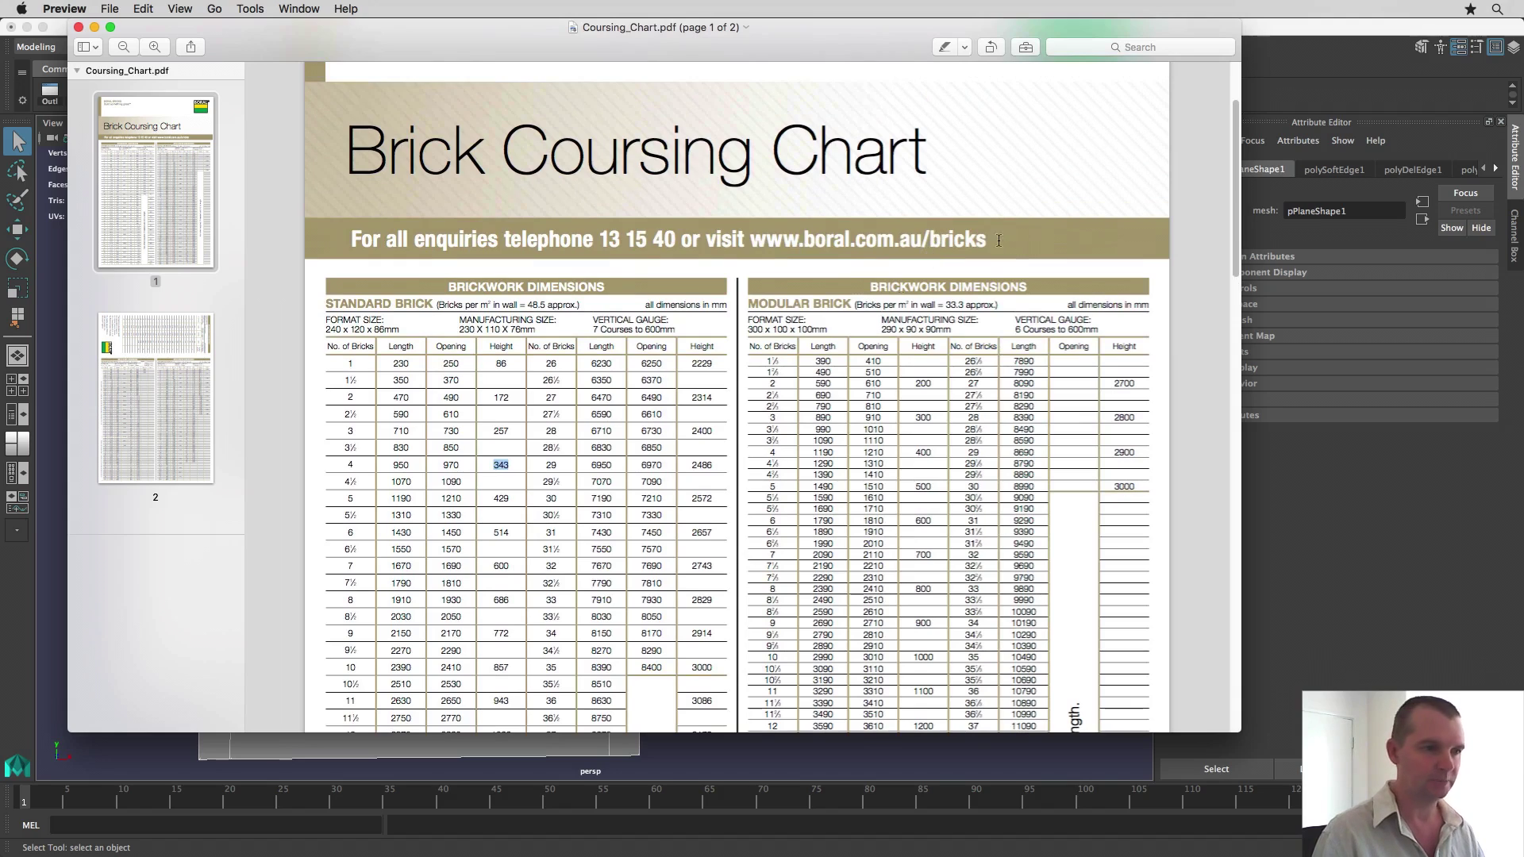
pyautogui.scroll(-2, 681, 382)
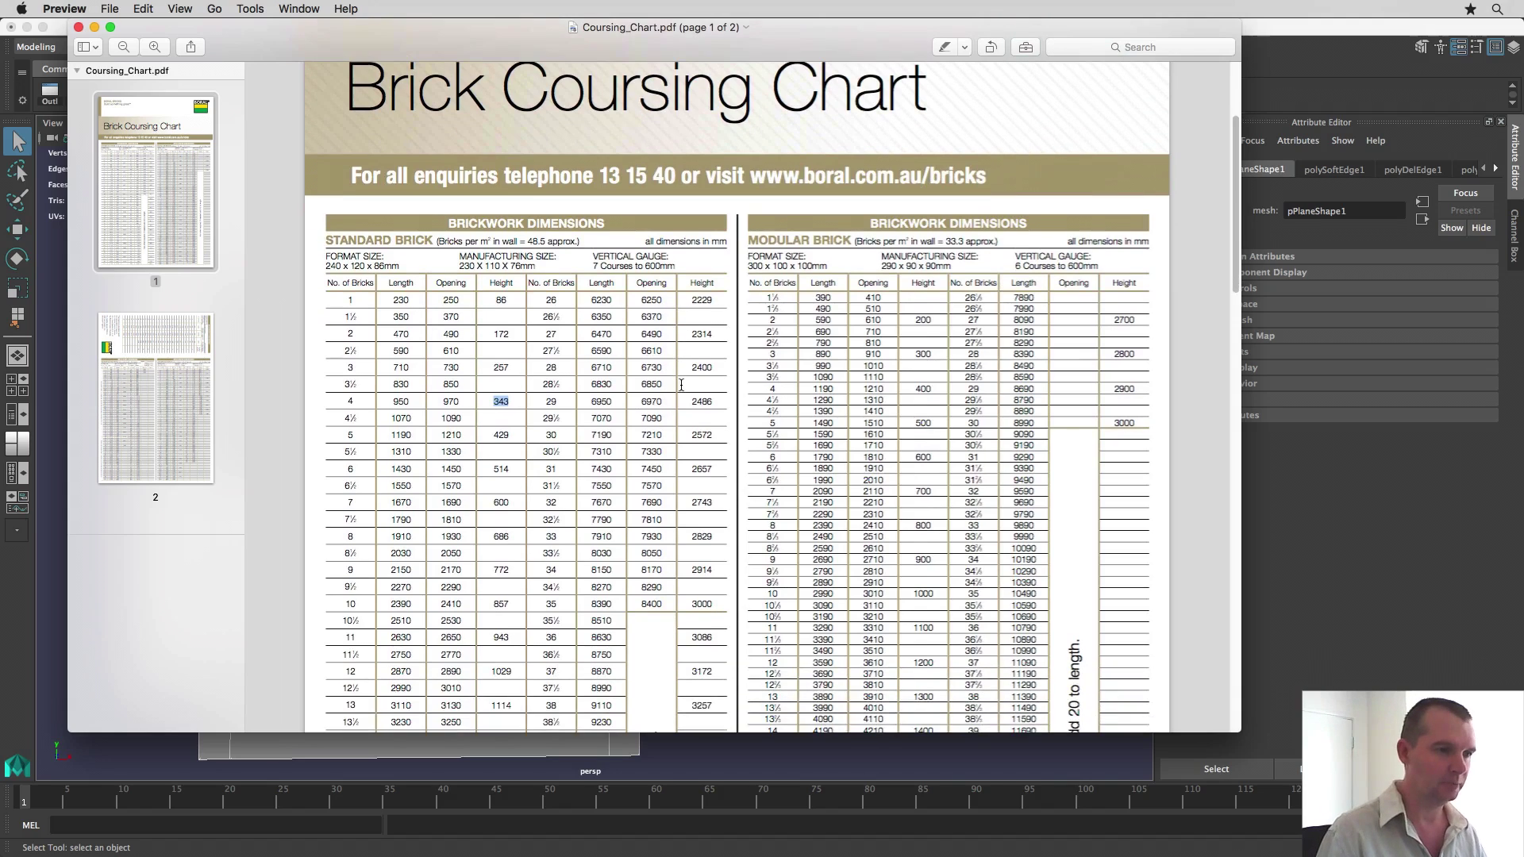
# Step: Look up and select the height for 21 courses in the Standard Brick table, then return to the Elevations drawing
pyautogui.click(543, 417)
pyautogui.scroll(-8, 544, 417)
pyautogui.scroll(4, 580, 408)
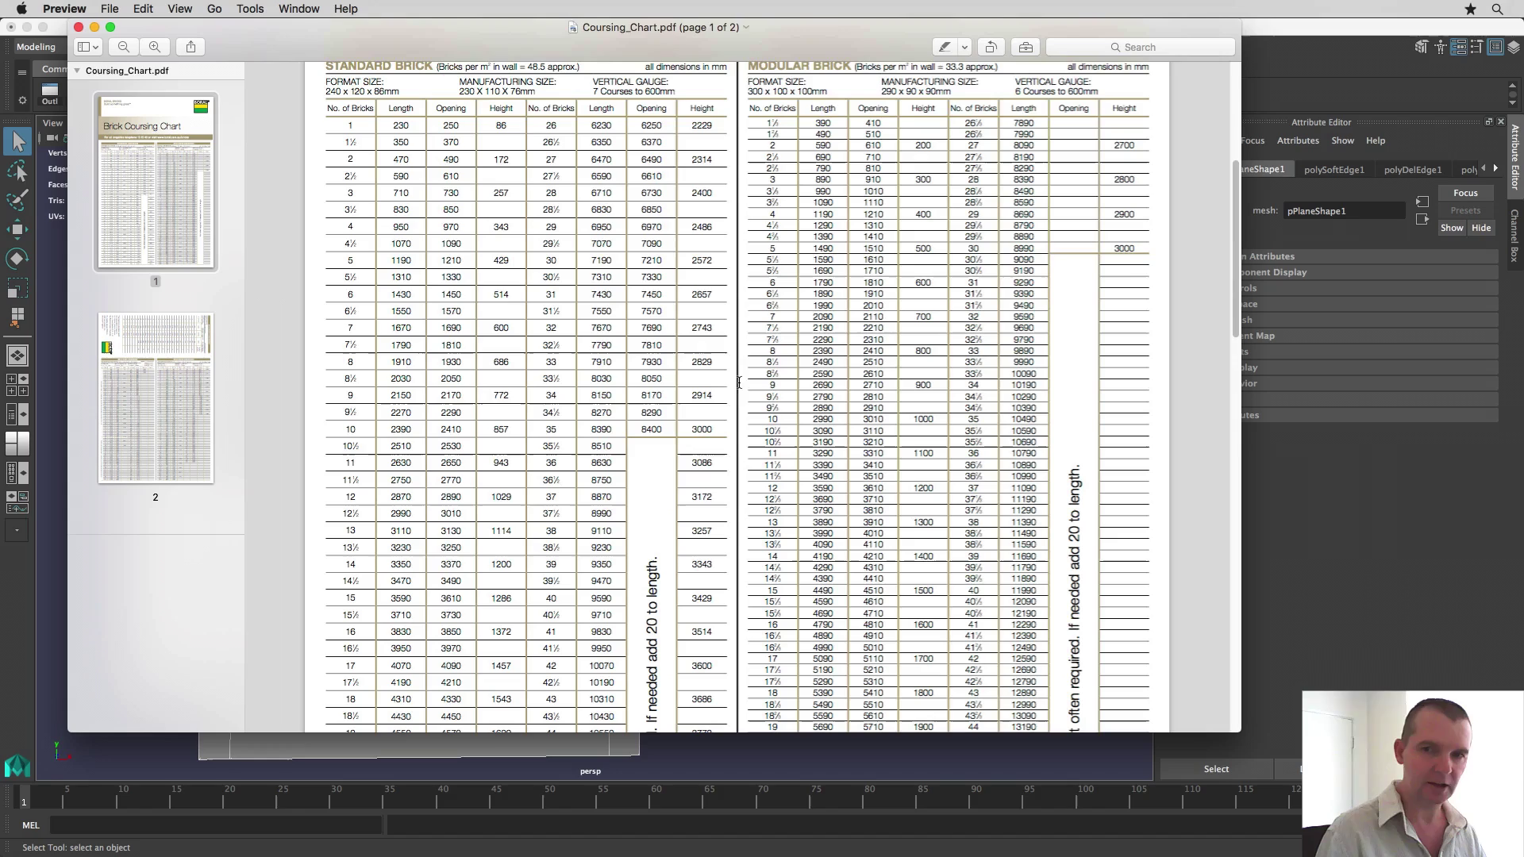
pyautogui.moveTo(831, 36); pyautogui.dragTo(886, 39)
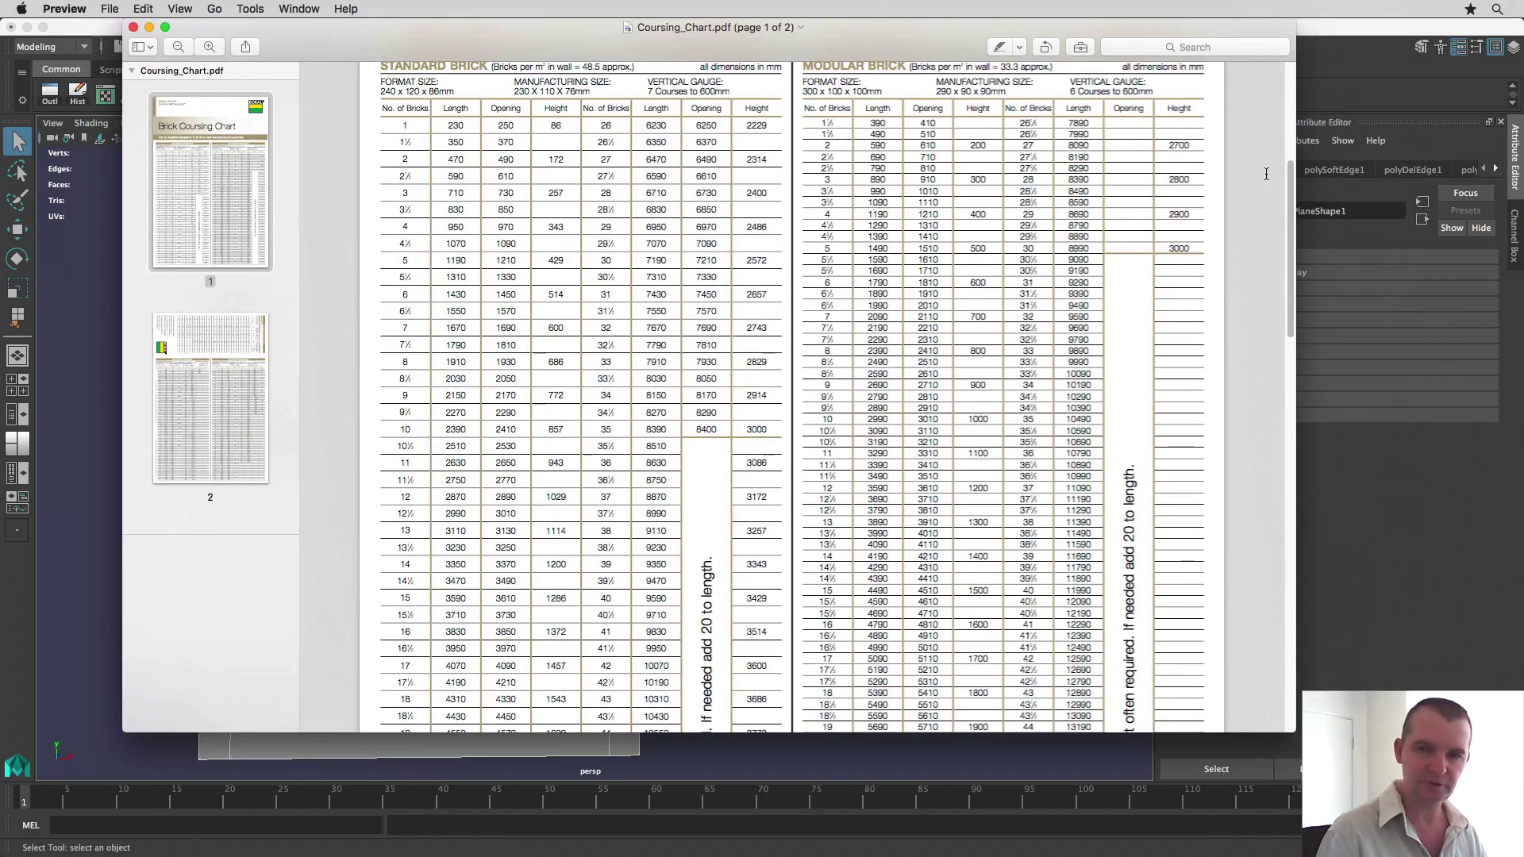
pyautogui.moveTo(1523, 27)
pyautogui.mouseDown()
pyautogui.moveTo(862, 4)
pyautogui.moveTo(1523, 24)
pyautogui.mouseUp()
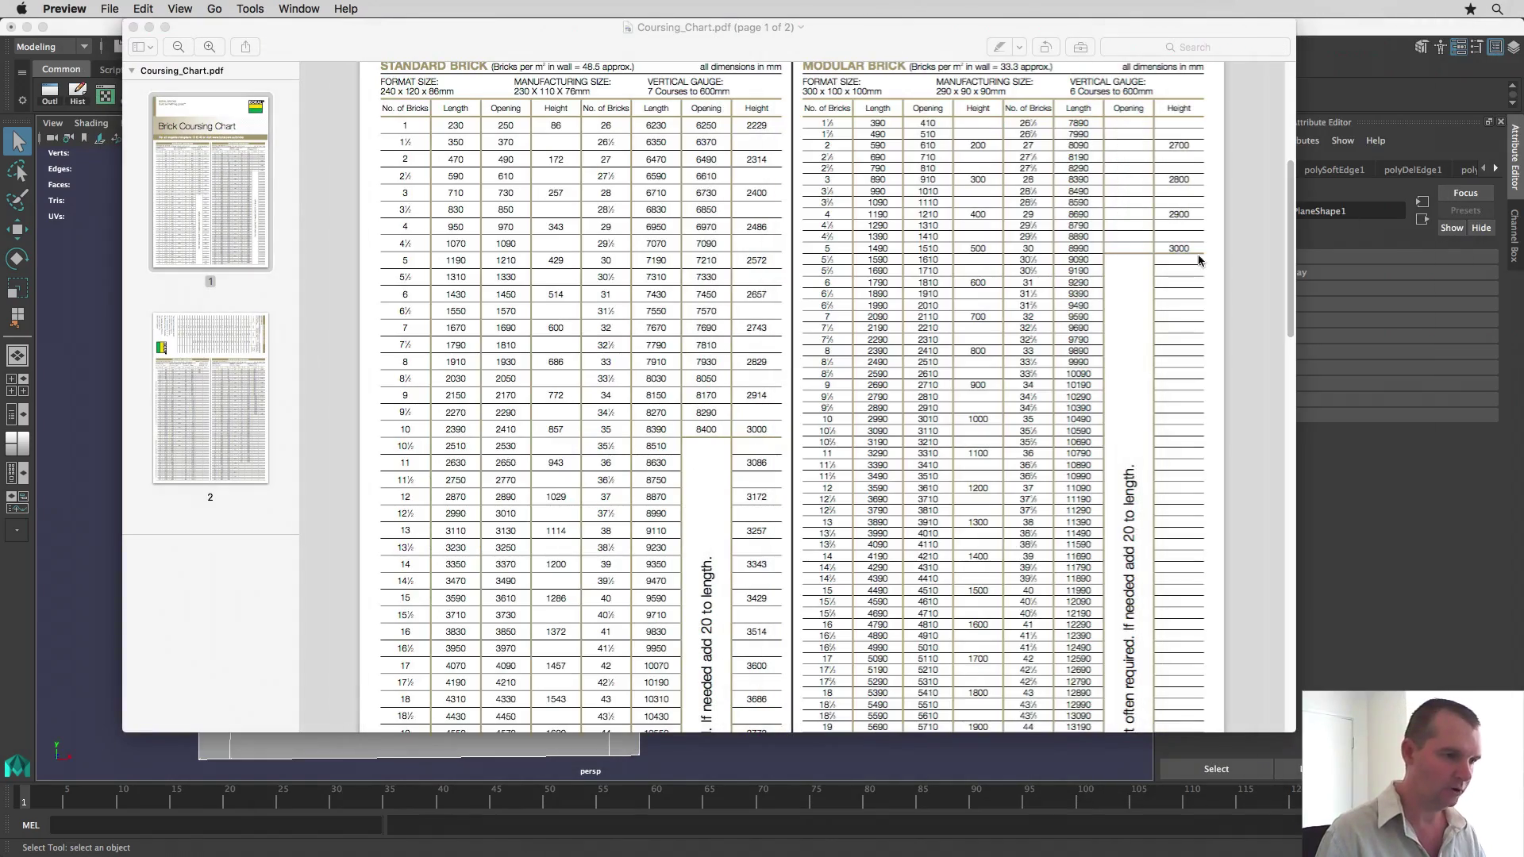
pyautogui.scroll(-10, 660, 507)
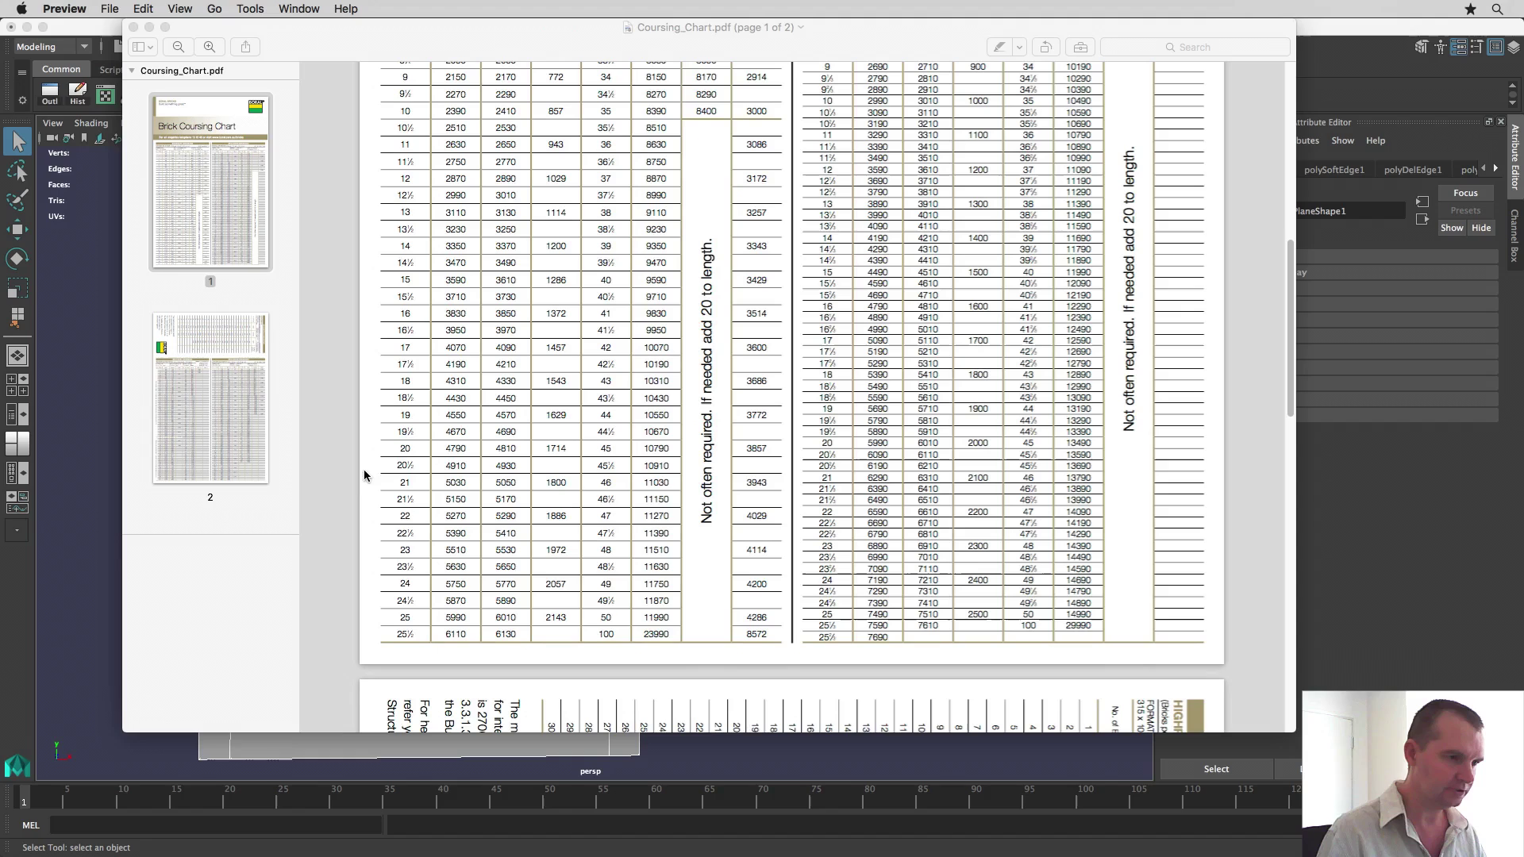
pyautogui.click(403, 482)
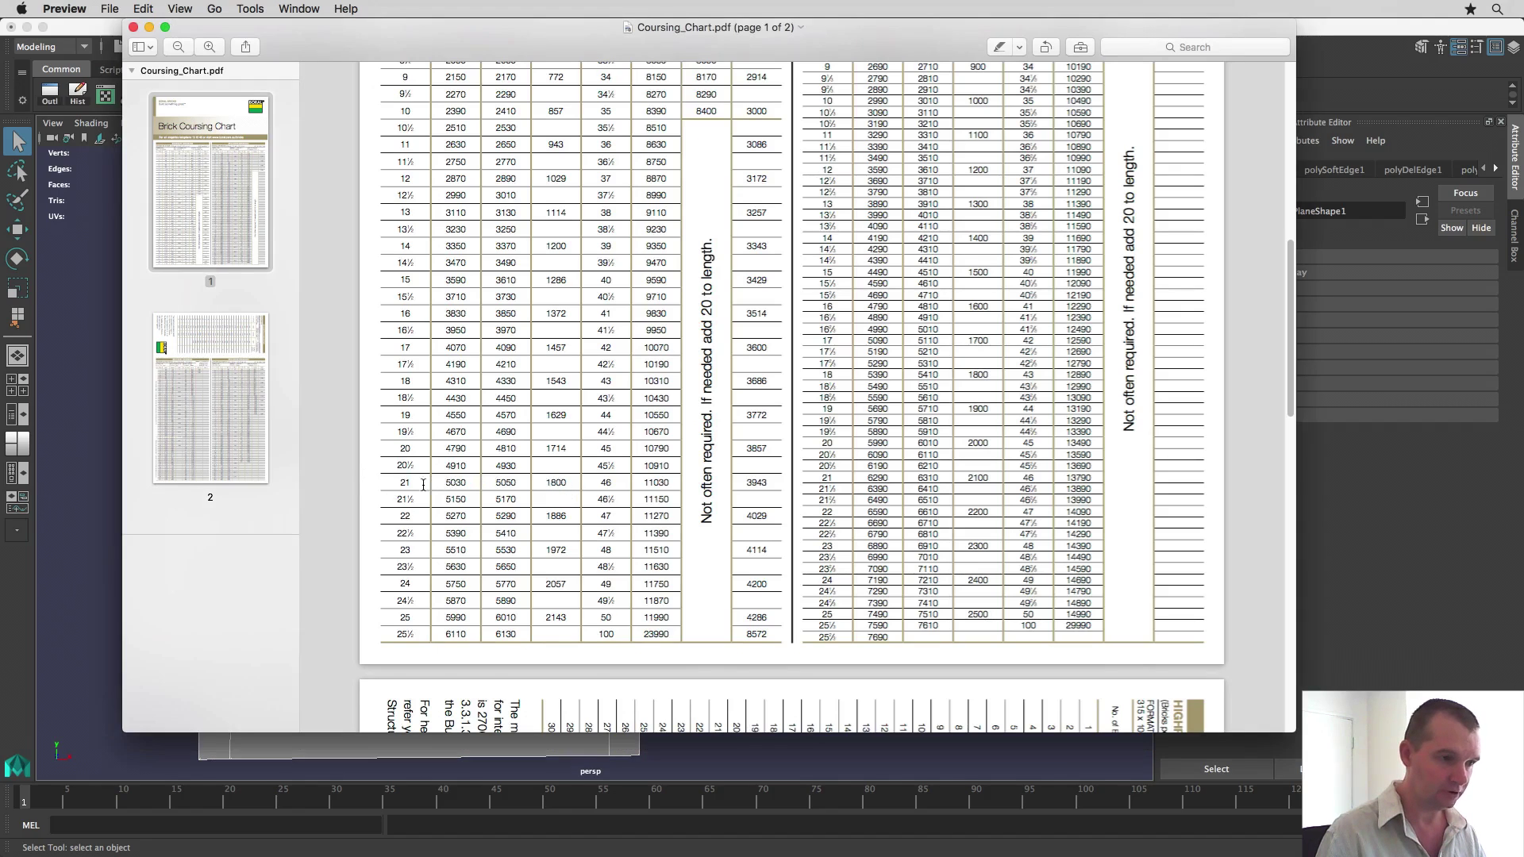
pyautogui.moveTo(546, 482); pyautogui.dragTo(570, 483)
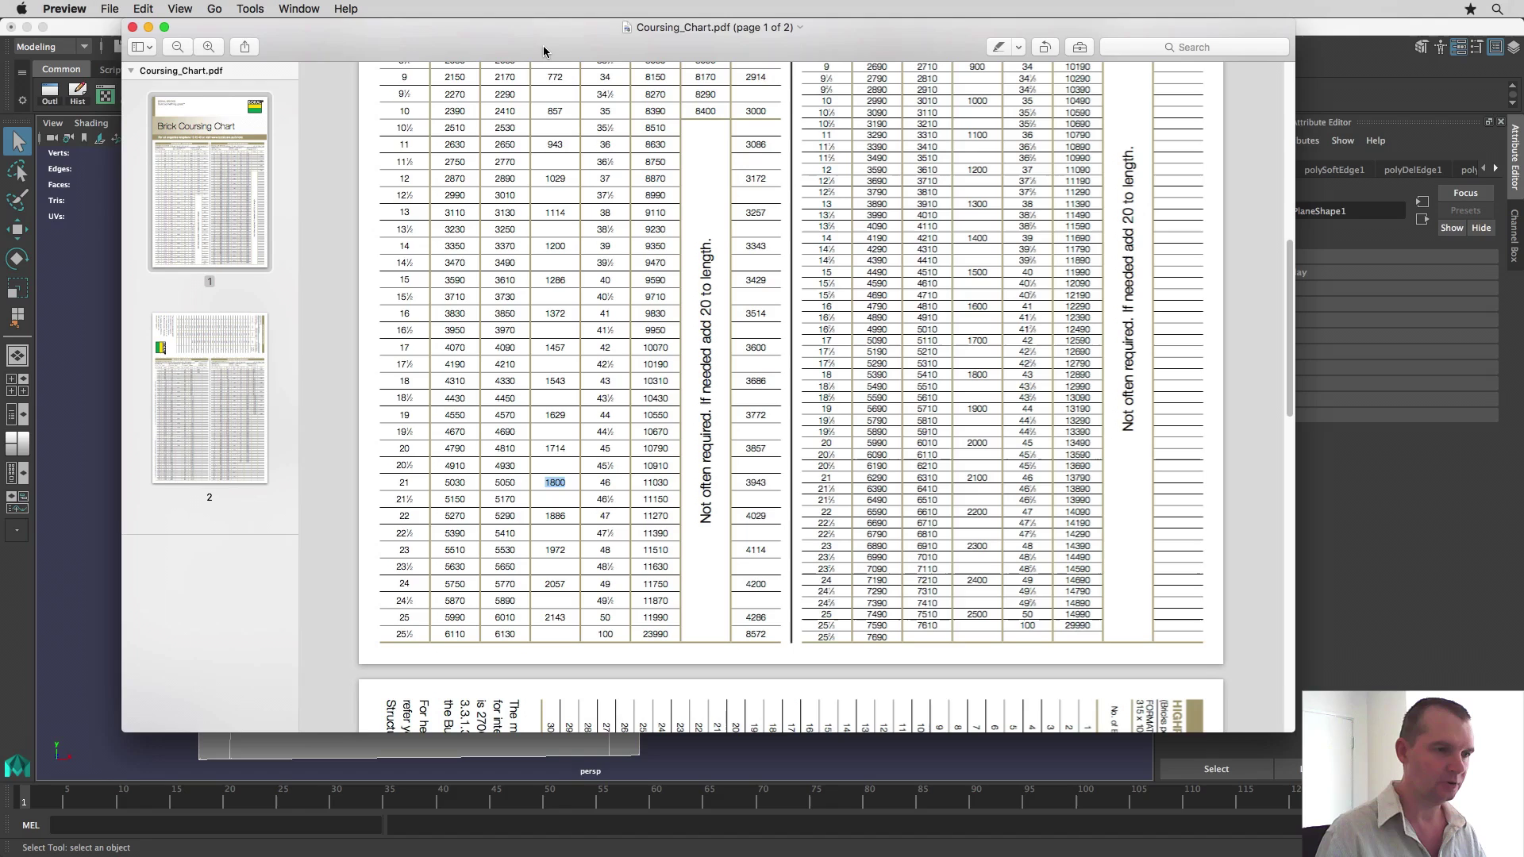
pyautogui.moveTo(543, 46); pyautogui.dragTo(1523, 512)
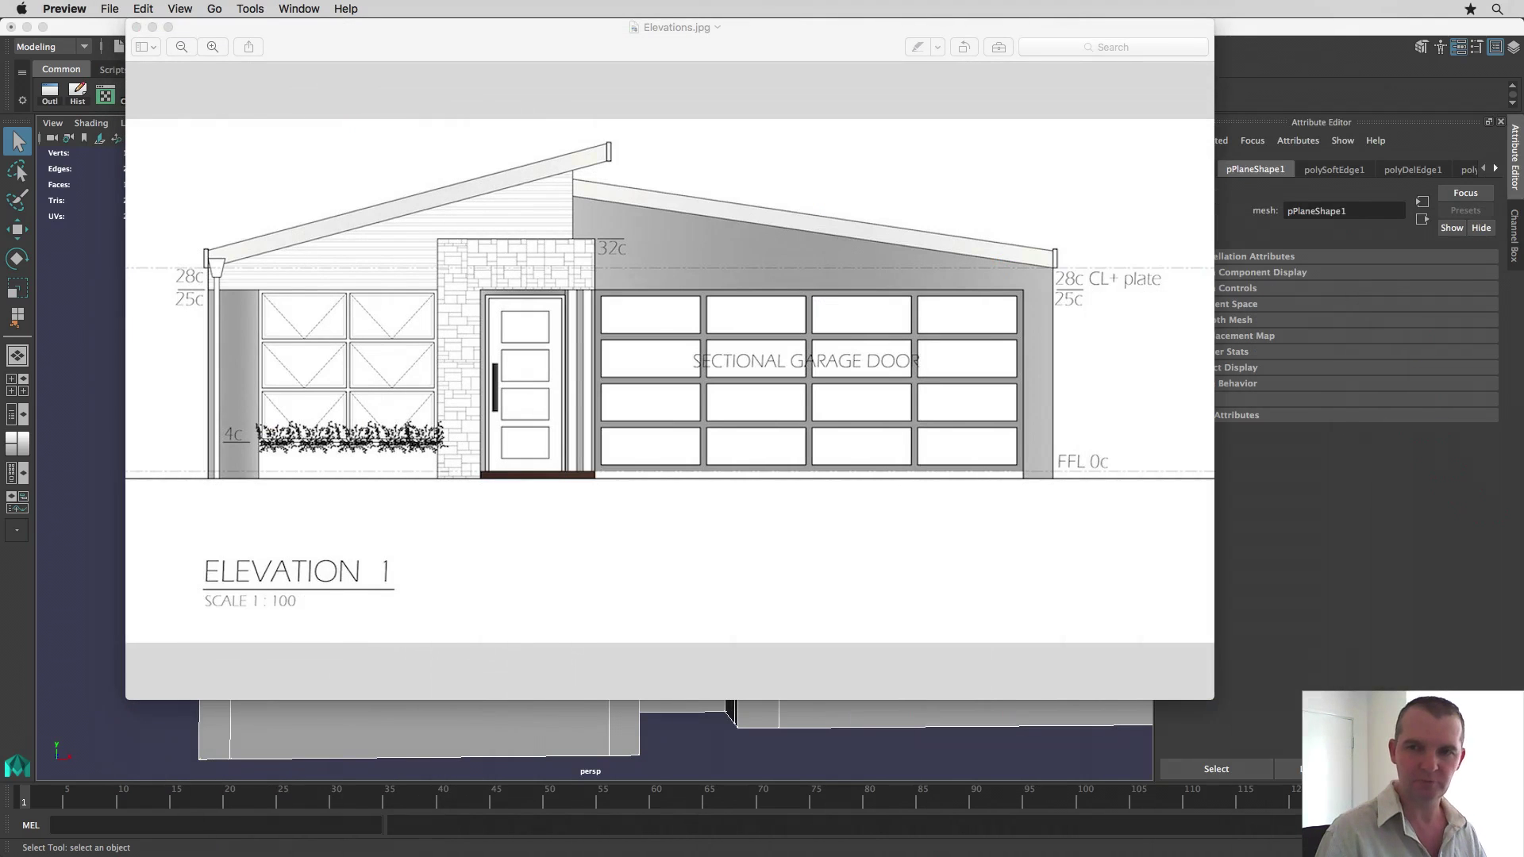
# Step: Check the 21-2050/W window label on the floor plan, then return to the front bedroom wall in Maya
pyautogui.moveTo(692, 1); pyautogui.dragTo(645, 3)
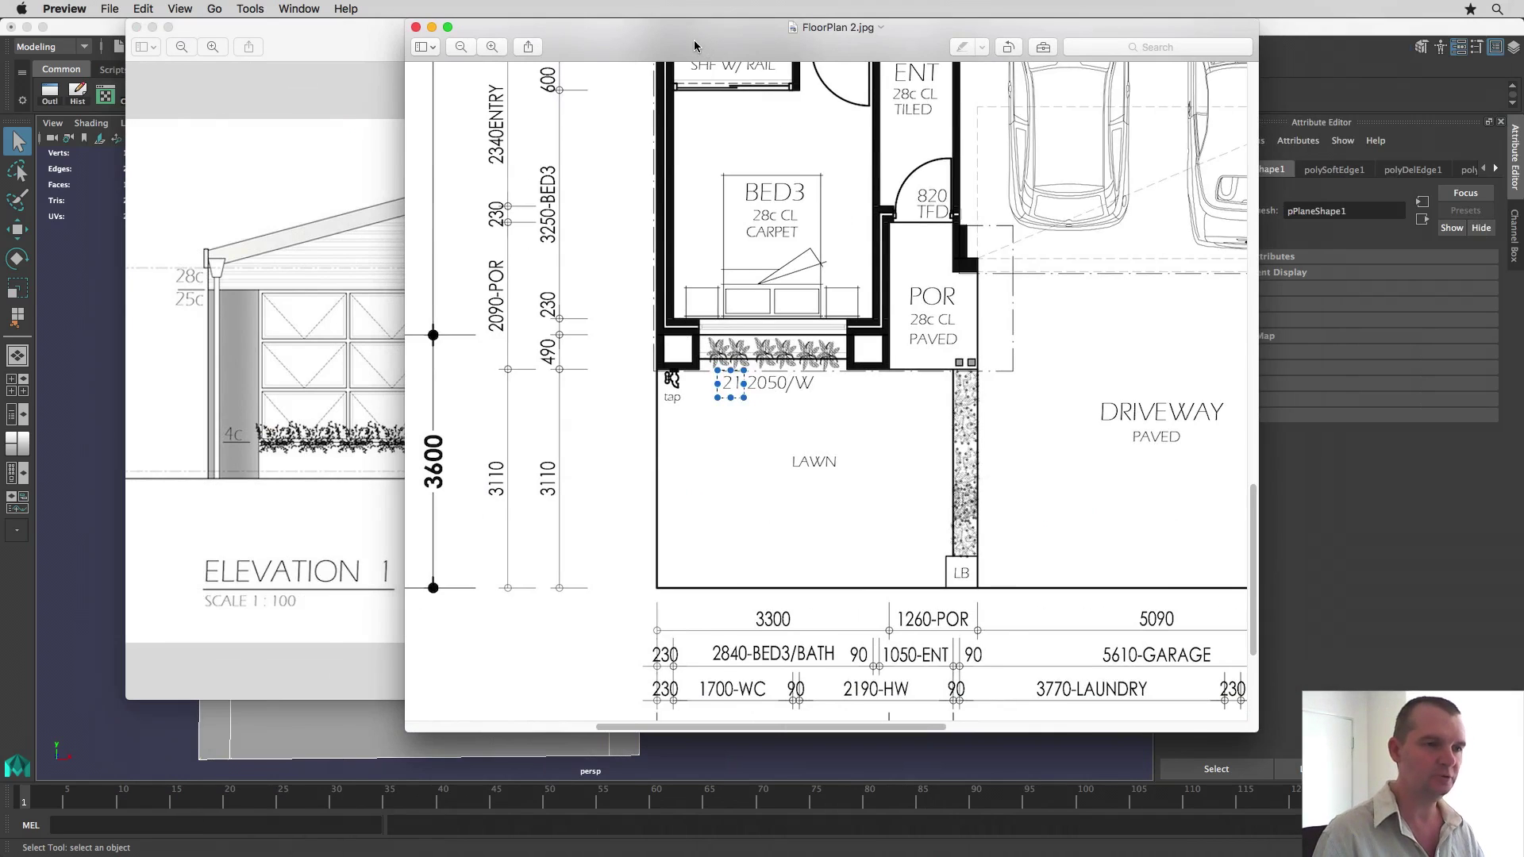
pyautogui.moveTo(694, 40); pyautogui.dragTo(1523, 70)
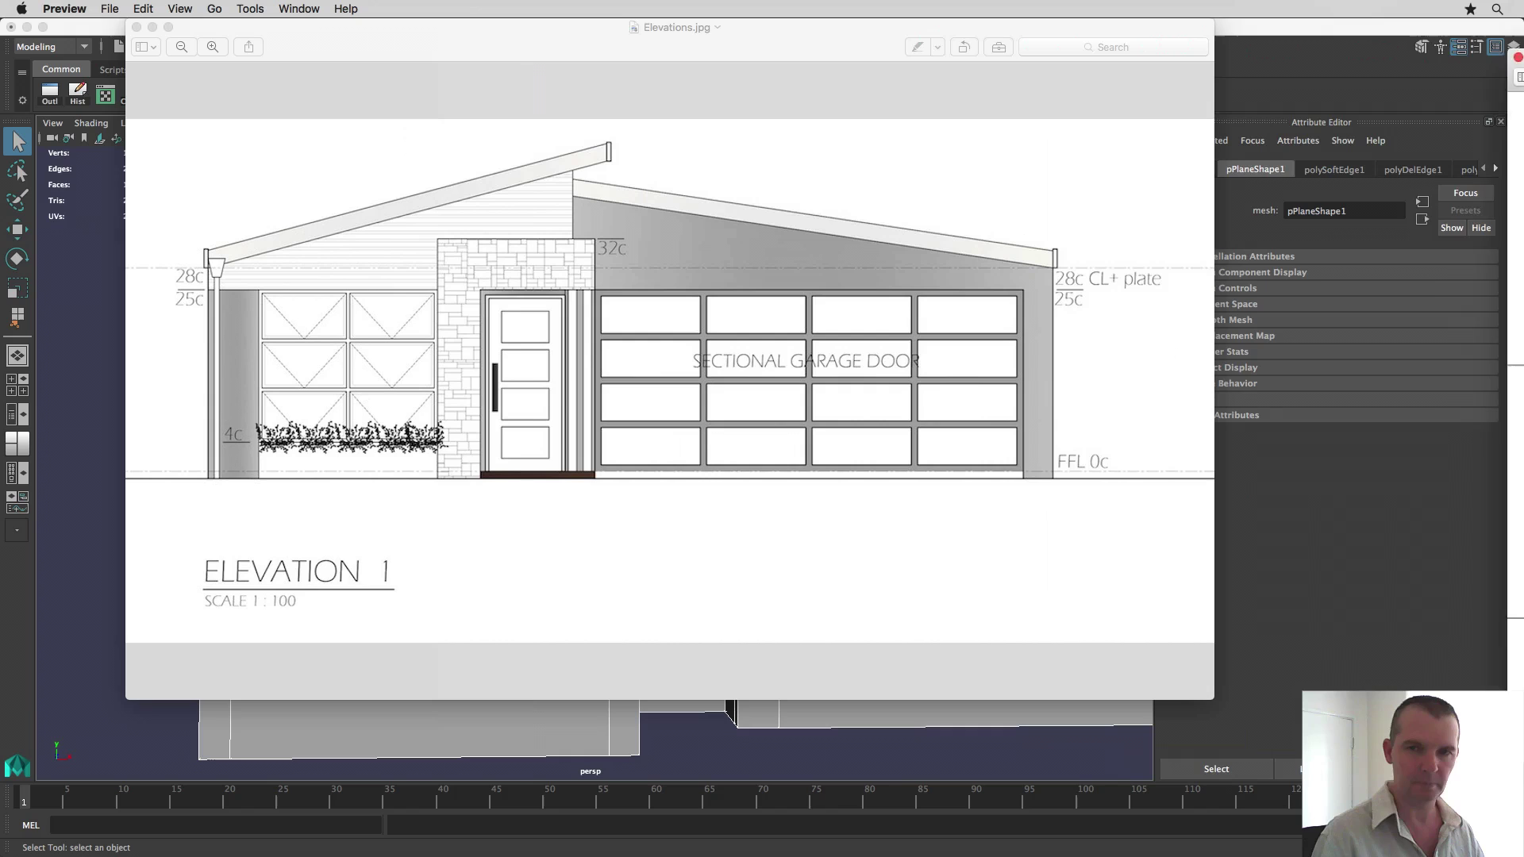
pyautogui.click(79, 28)
pyautogui.keyDown('alt'); pyautogui.moveTo(403, 566); pyautogui.dragTo(520, 609); pyautogui.keyUp('alt')
pyautogui.keyDown('alt'); pyautogui.moveTo(520, 610); pyautogui.dragTo(444, 508, button='middle'); pyautogui.keyUp('alt')
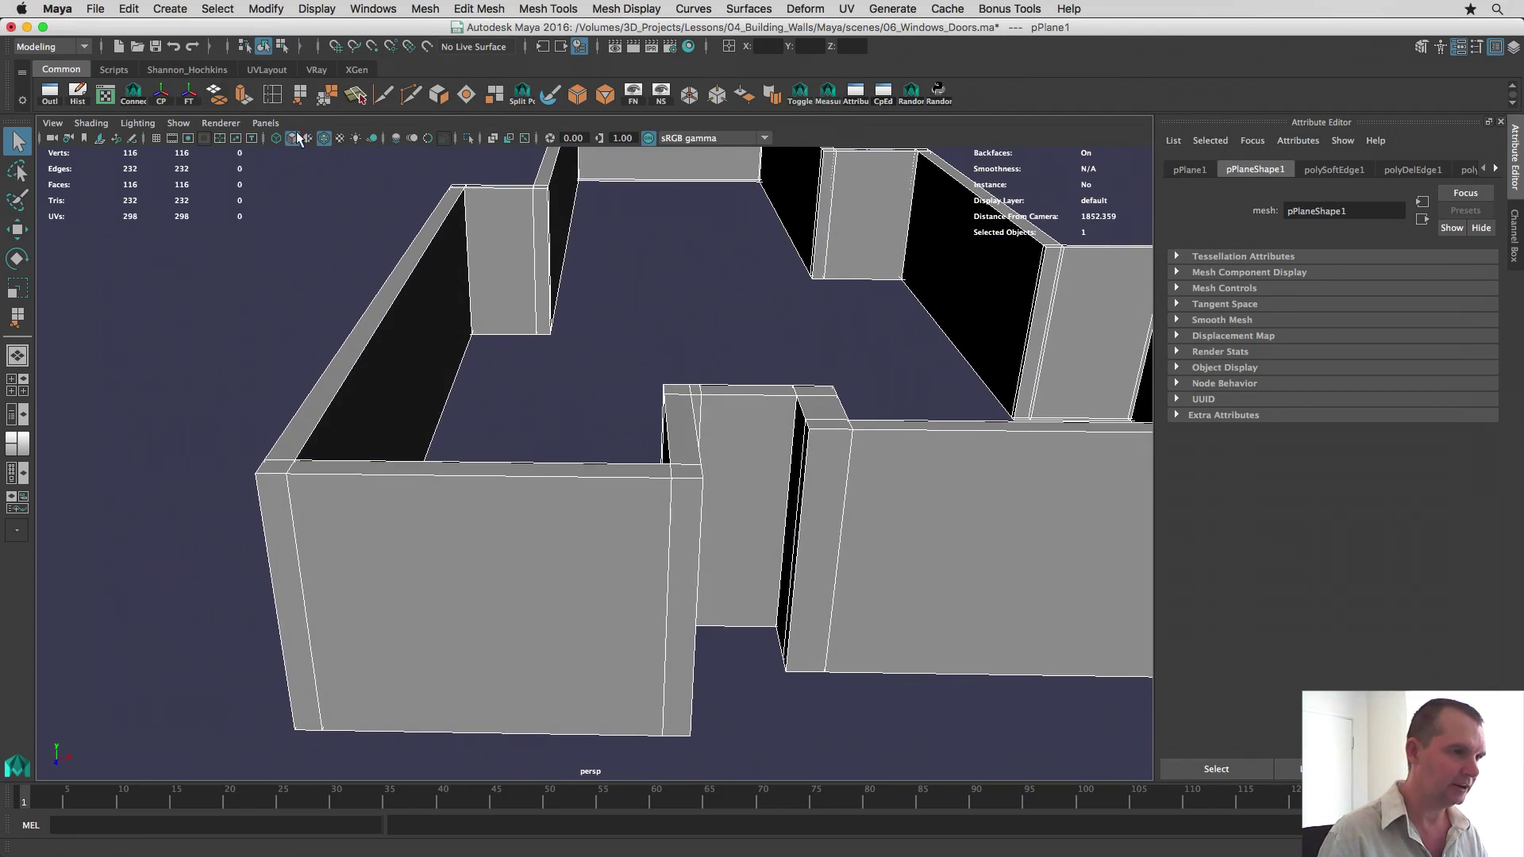
# Step: Insert two vertical edge loops on the front bedroom wall for the sides of the window
pyautogui.click(272, 94)
pyautogui.keyDown('alt'); pyautogui.moveTo(588, 652); pyautogui.dragTo(609, 626); pyautogui.keyUp('alt')
pyautogui.moveTo(373, 462); pyautogui.dragTo(367, 468)
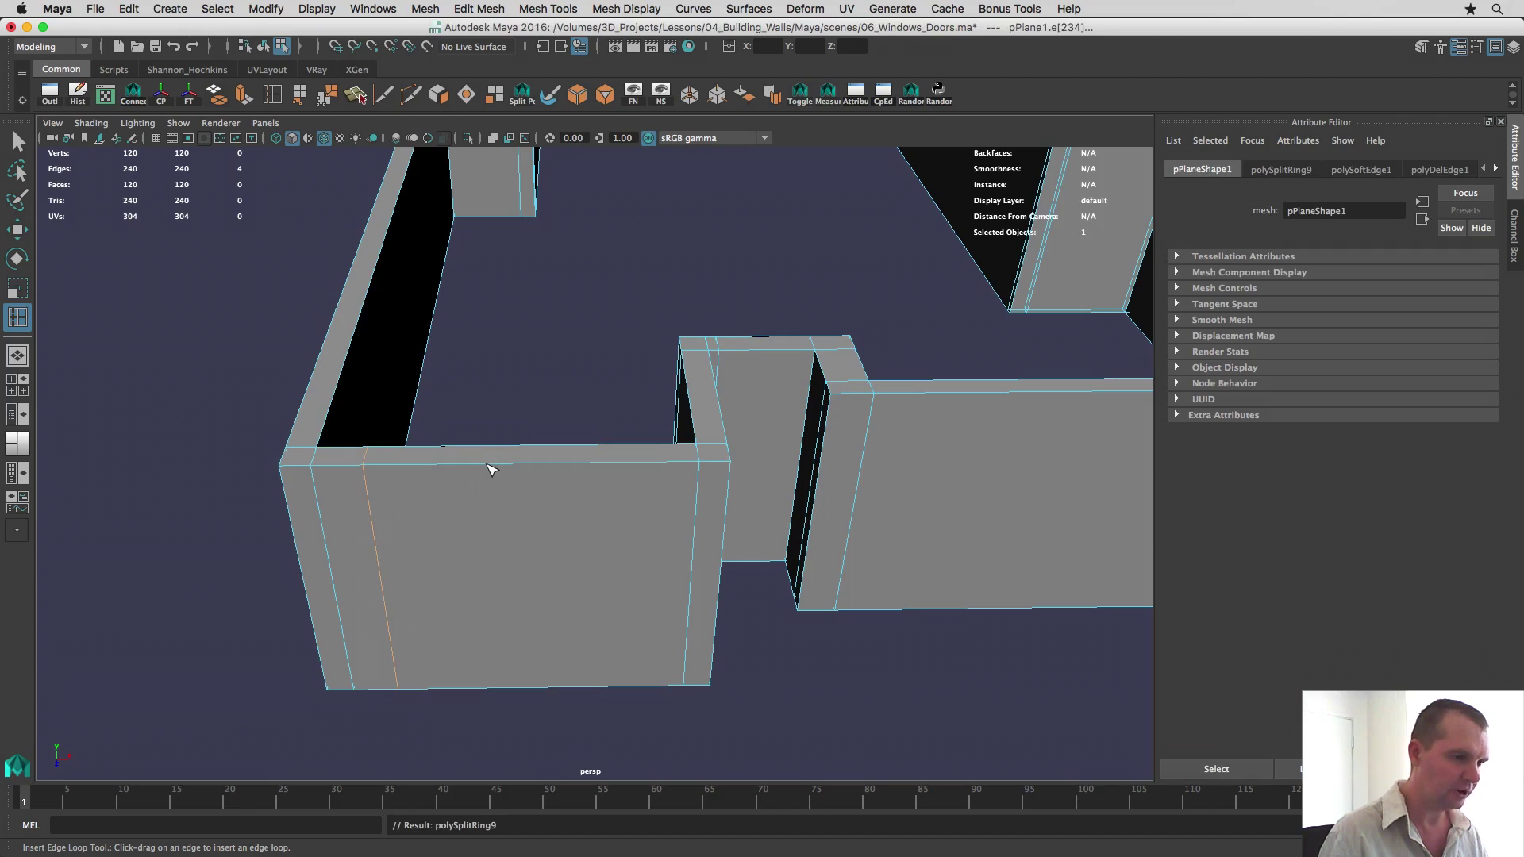
pyautogui.moveTo(494, 469); pyautogui.dragTo(577, 470)
# Step: Align the second vertical edge loop with the first, then offset it 205 along X with a relative transform
pyautogui.press('w')
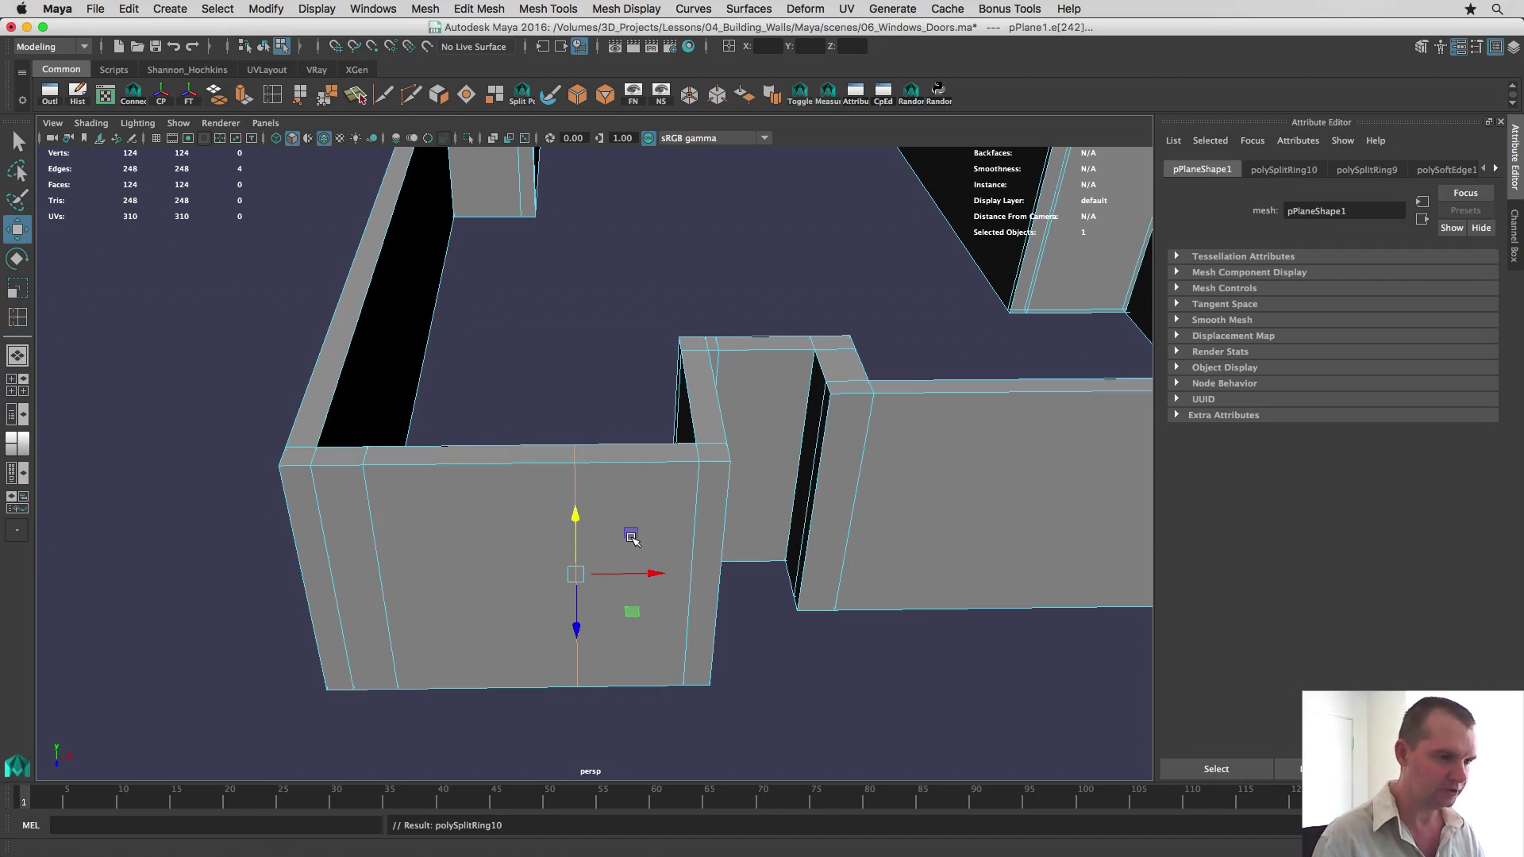
pyautogui.moveTo(655, 575); pyautogui.dragTo(362, 473)
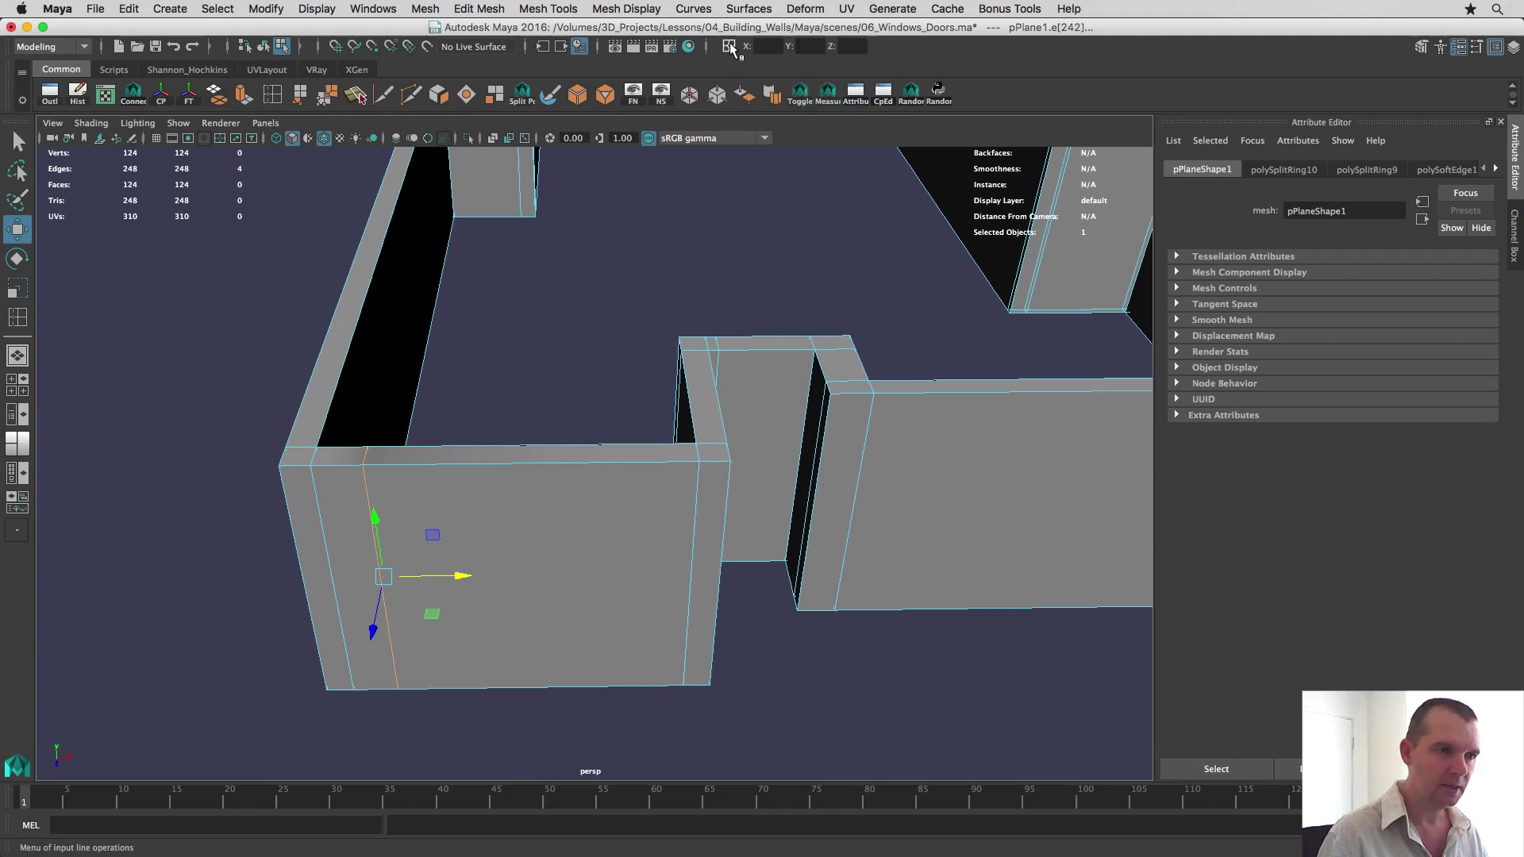
pyautogui.click(729, 46)
pyautogui.click(776, 69)
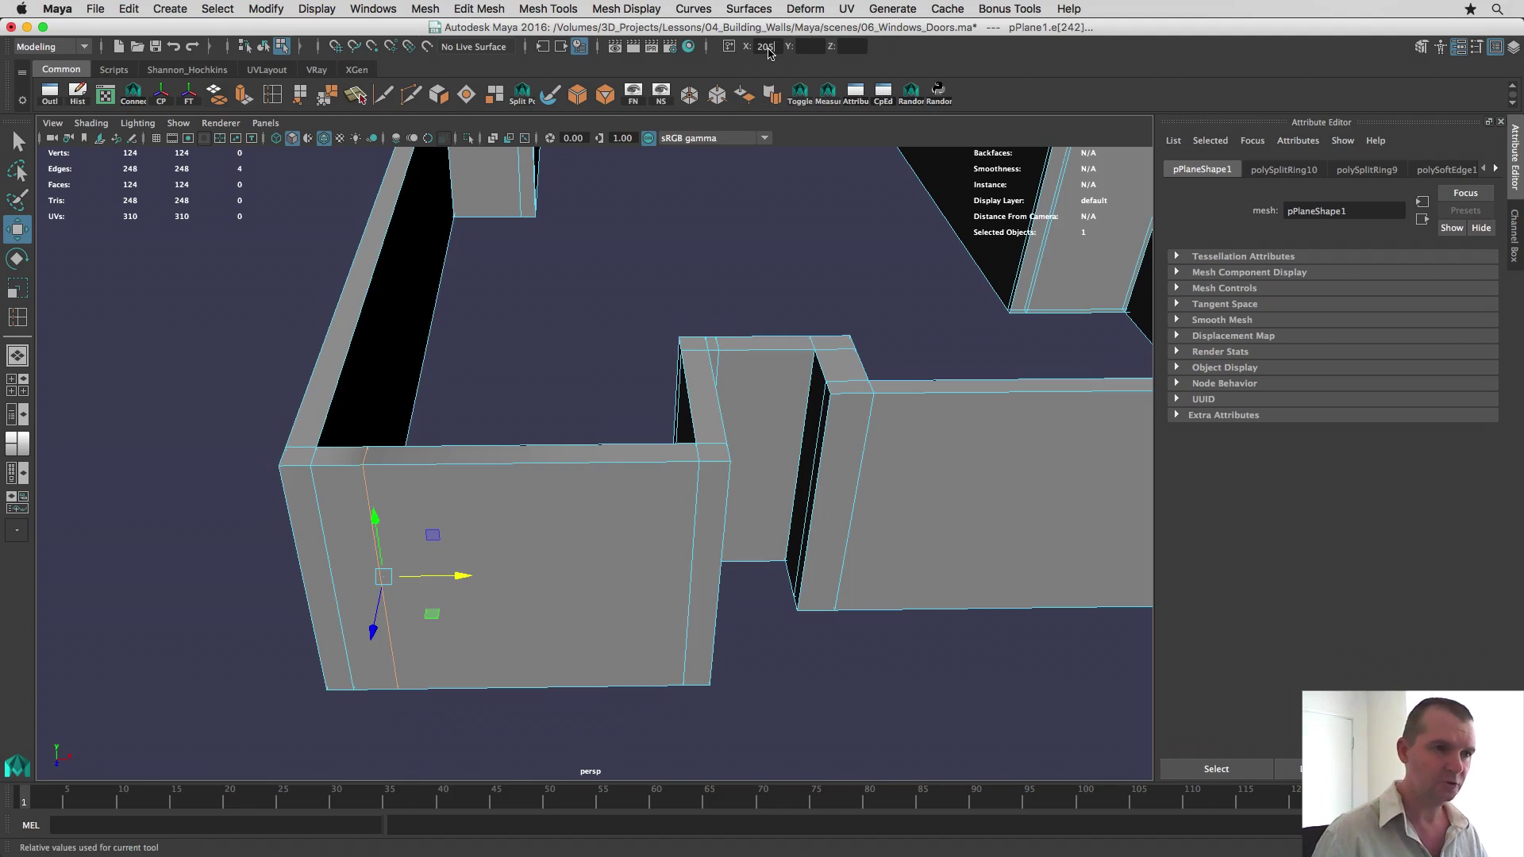
pyautogui.click(768, 52)
pyautogui.write('205')
pyautogui.press('Return')
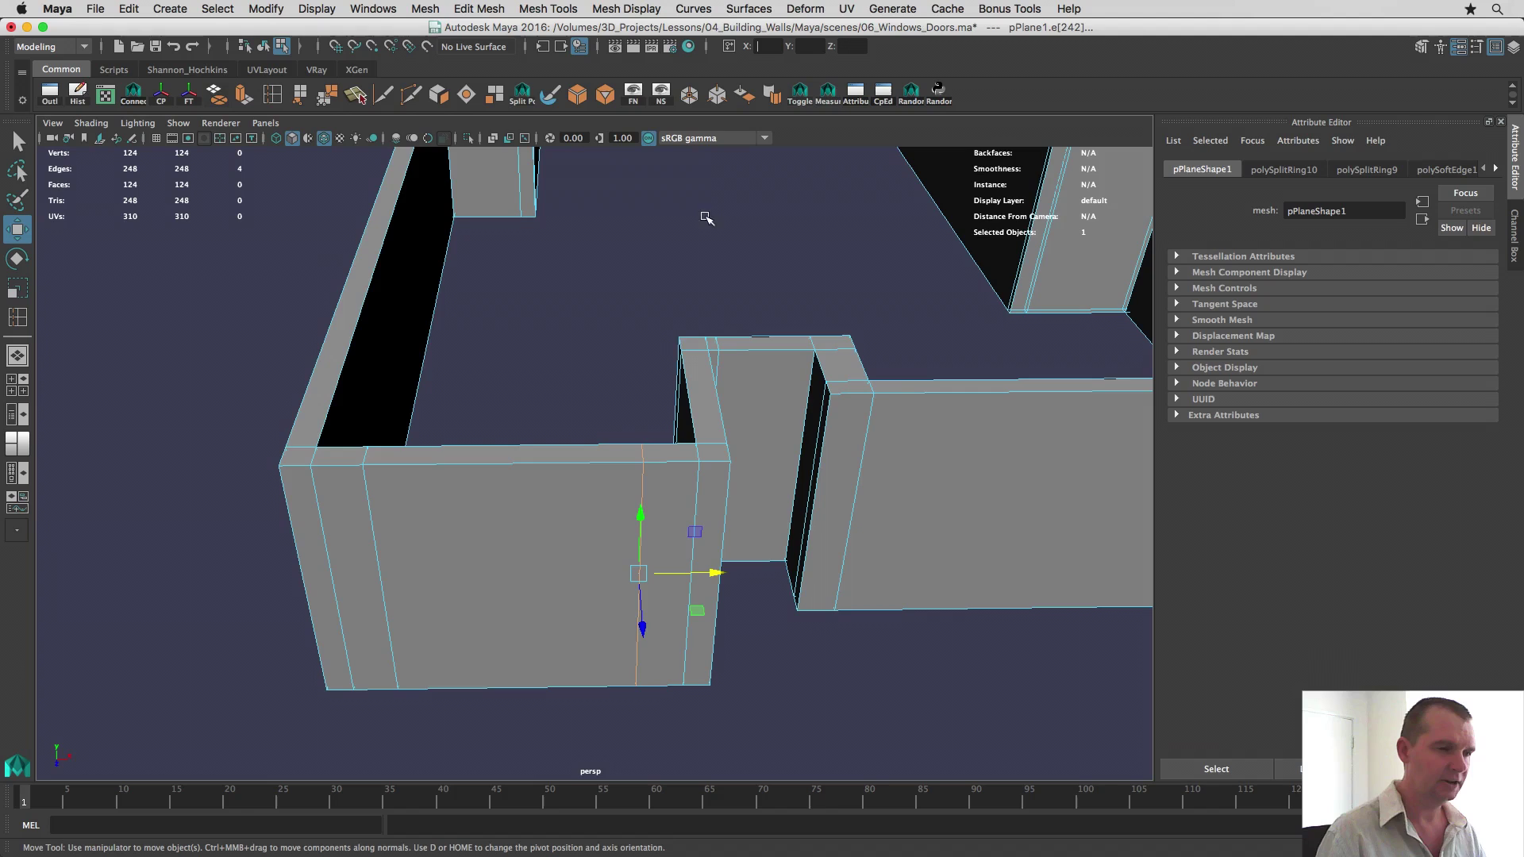
# Step: Select both vertical window edge loops and move them together along X to centre them on the front wall
pyautogui.keyDown('alt'); pyautogui.moveTo(474, 504); pyautogui.dragTo(481, 515); pyautogui.keyUp('alt')
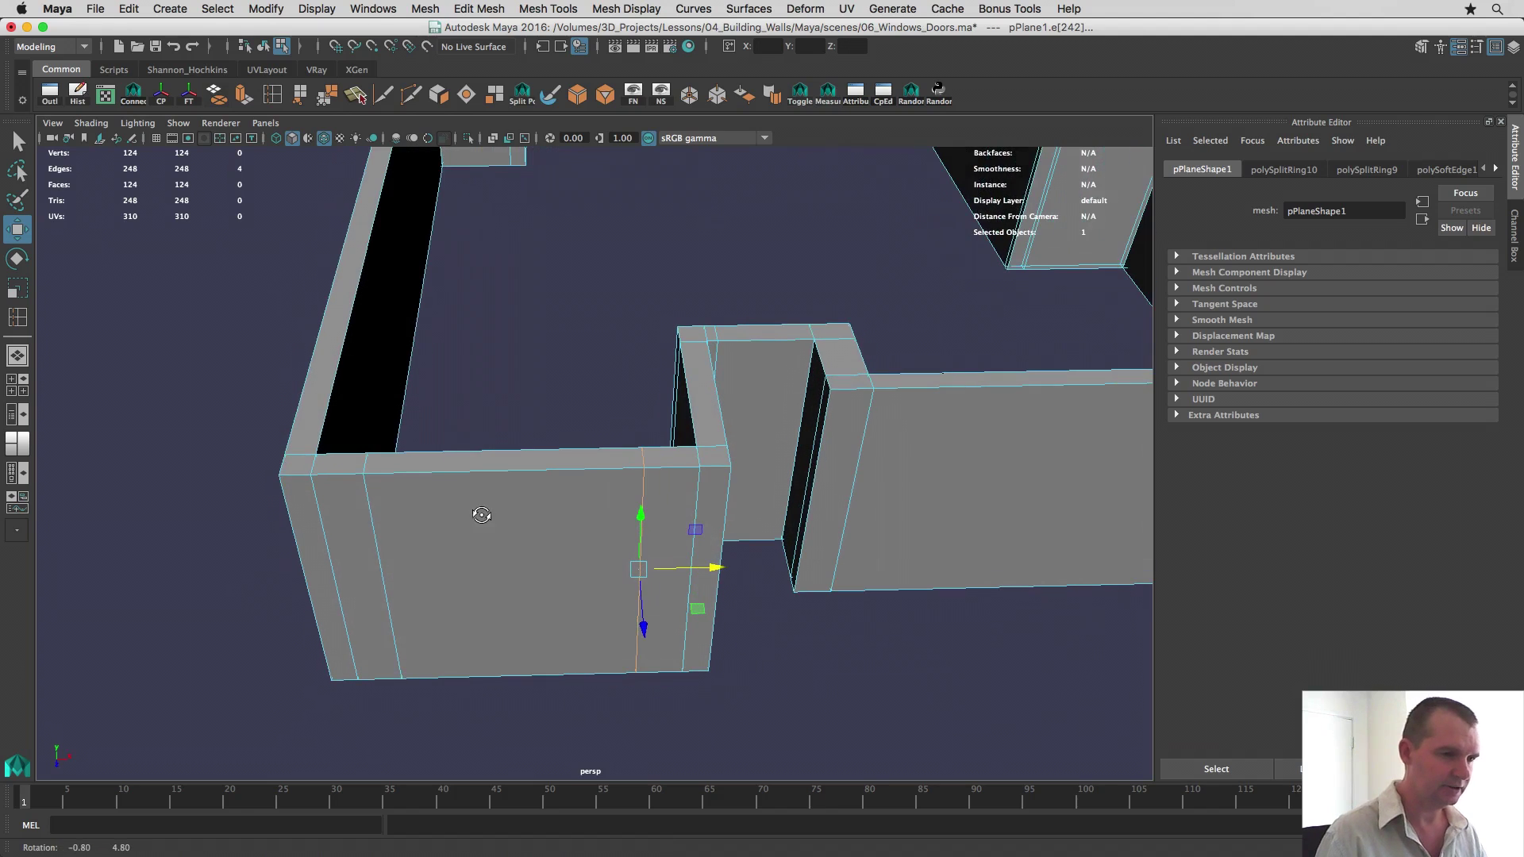
pyautogui.keyDown('shift'); pyautogui.doubleClick(375, 527); pyautogui.keyUp('shift')
pyautogui.moveTo(601, 575); pyautogui.dragTo(592, 572)
# Step: Examine the BED3 window position and the front wall dimensions on the floor plan
pyautogui.moveTo(1523, 8); pyautogui.dragTo(633, 5)
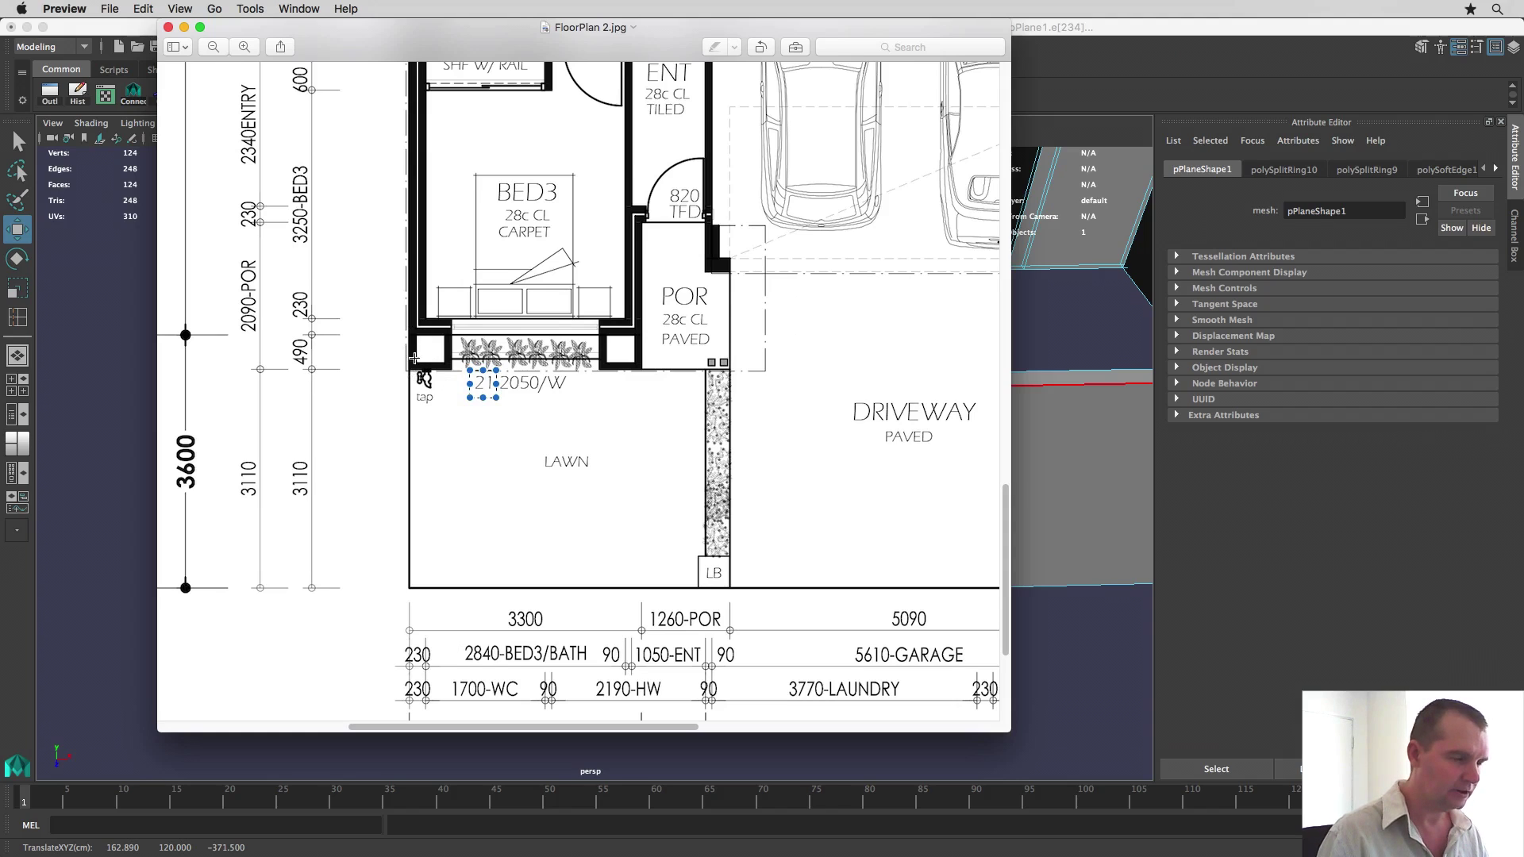
pyautogui.scroll(-1, 525, 522)
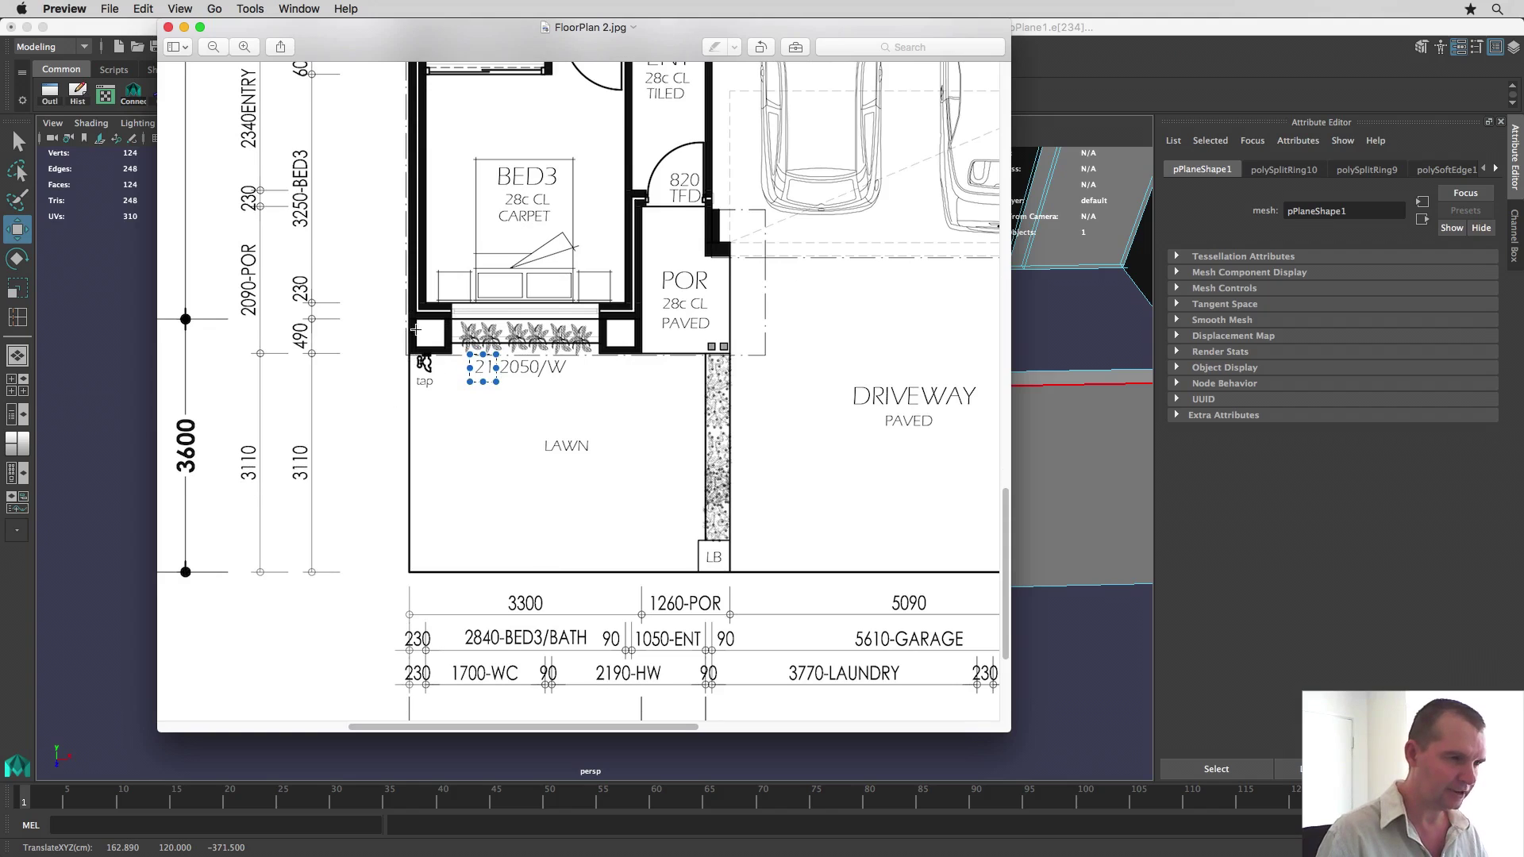
pyautogui.scroll(-8, 598, 570)
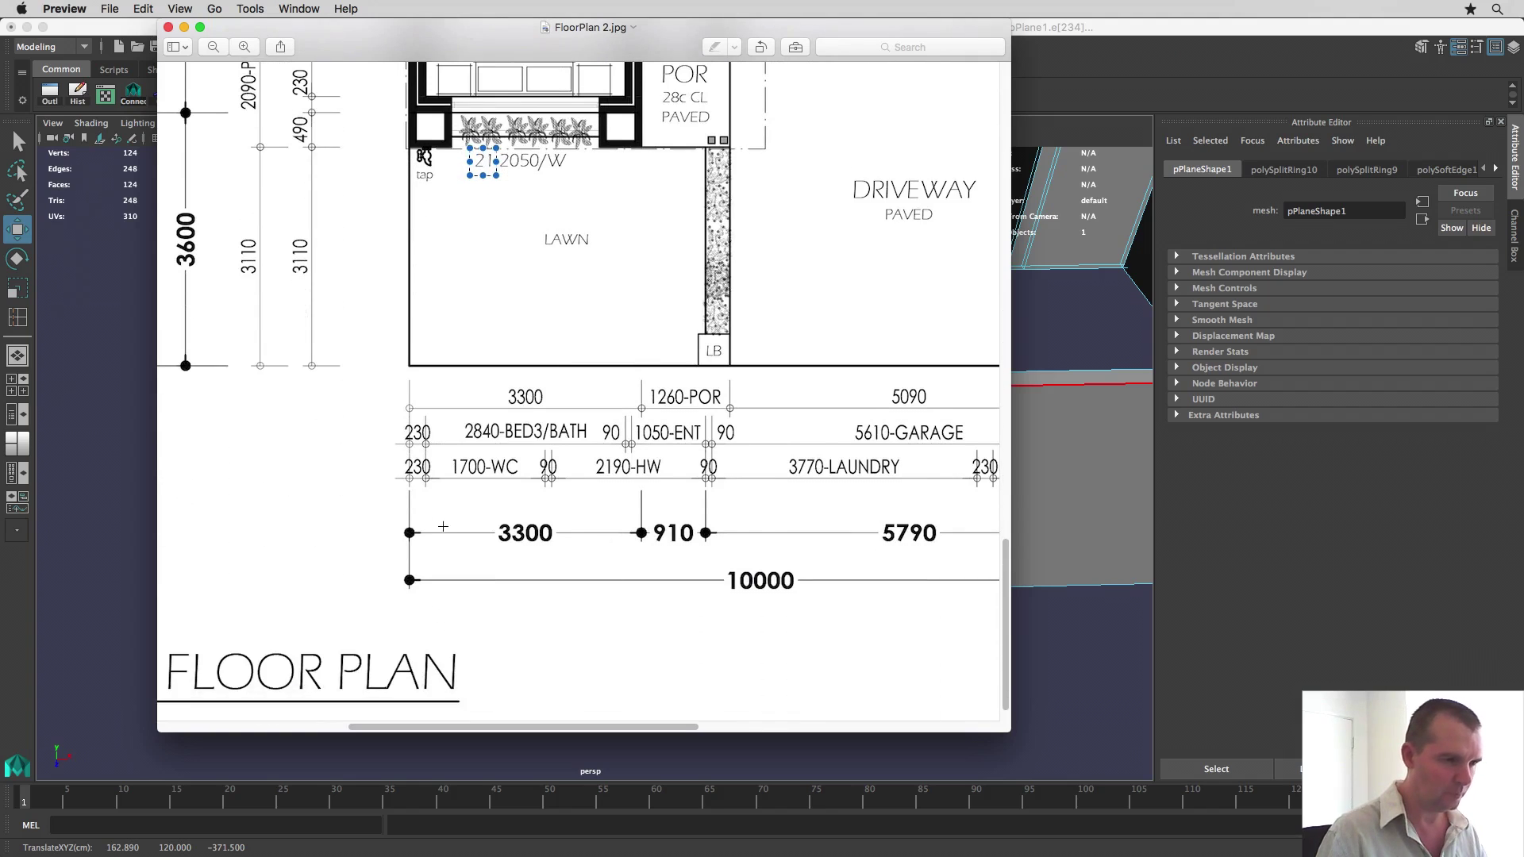
pyautogui.scroll(7, 468, 496)
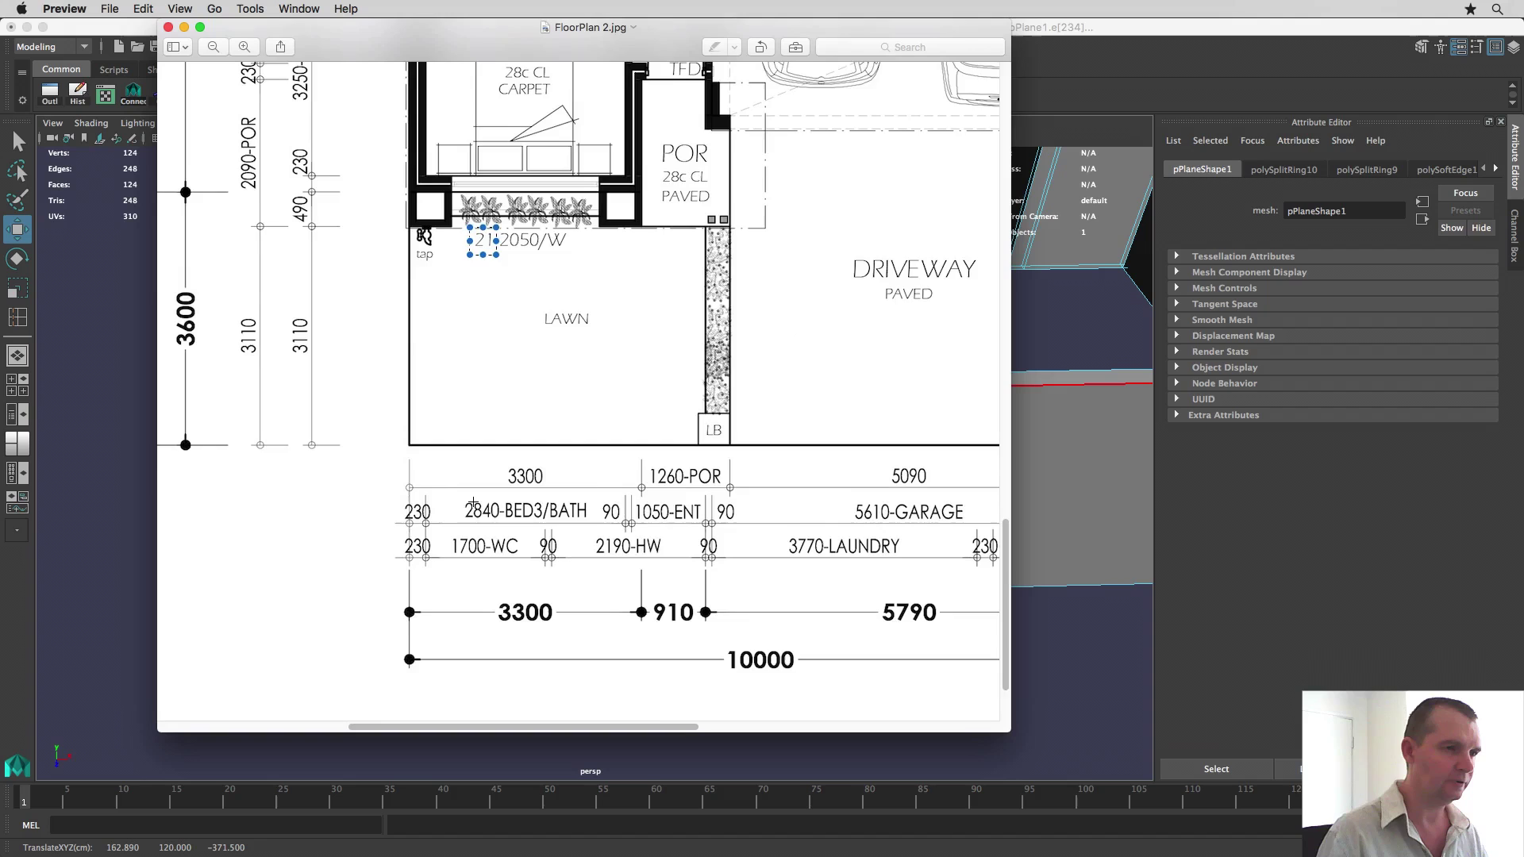
pyautogui.scroll(3, 475, 479)
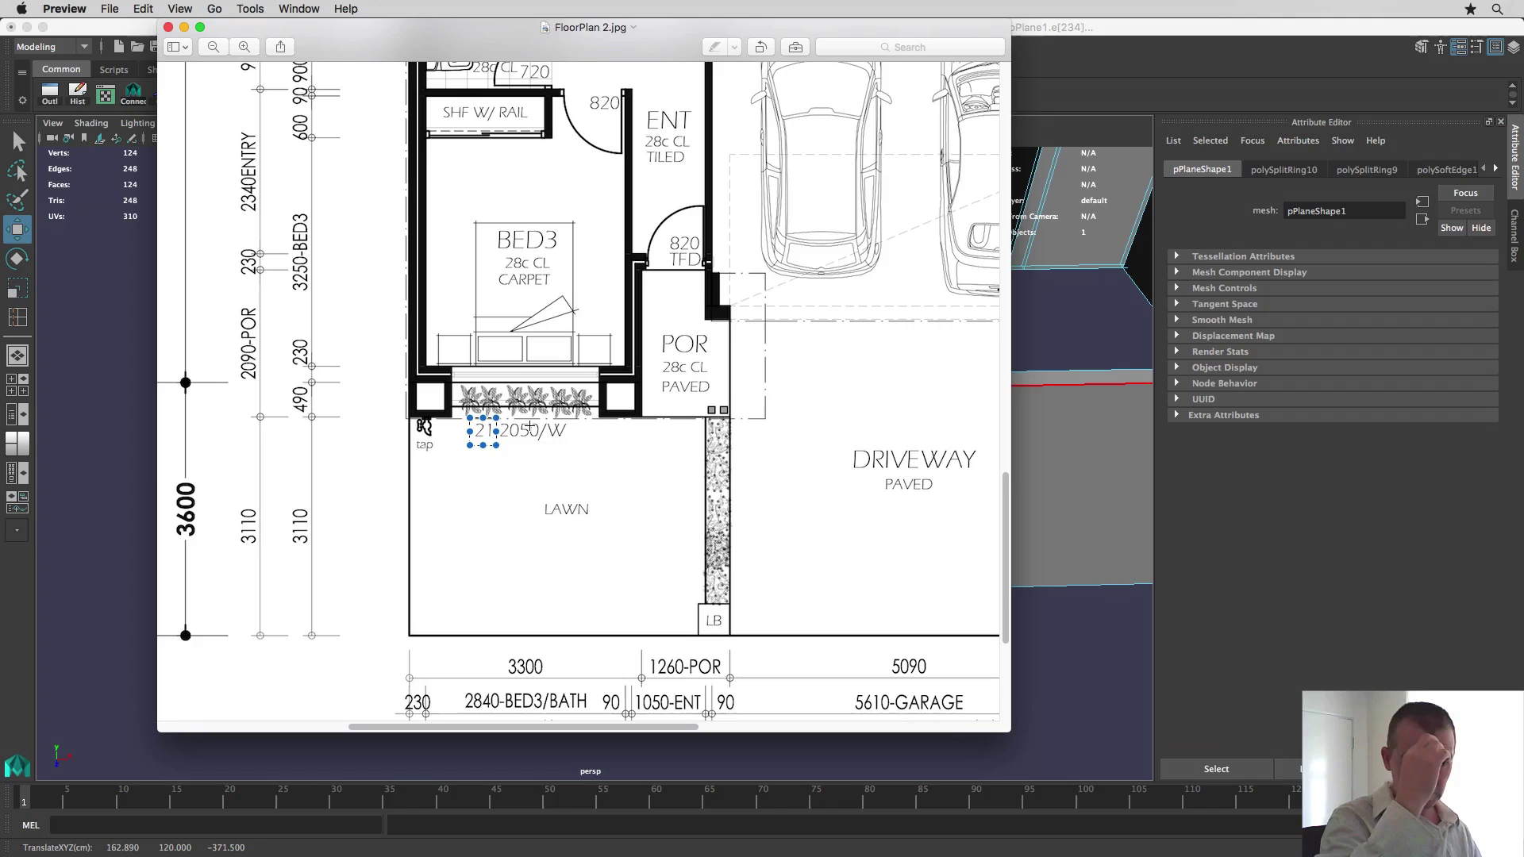
pyautogui.doubleClick(471, 39)
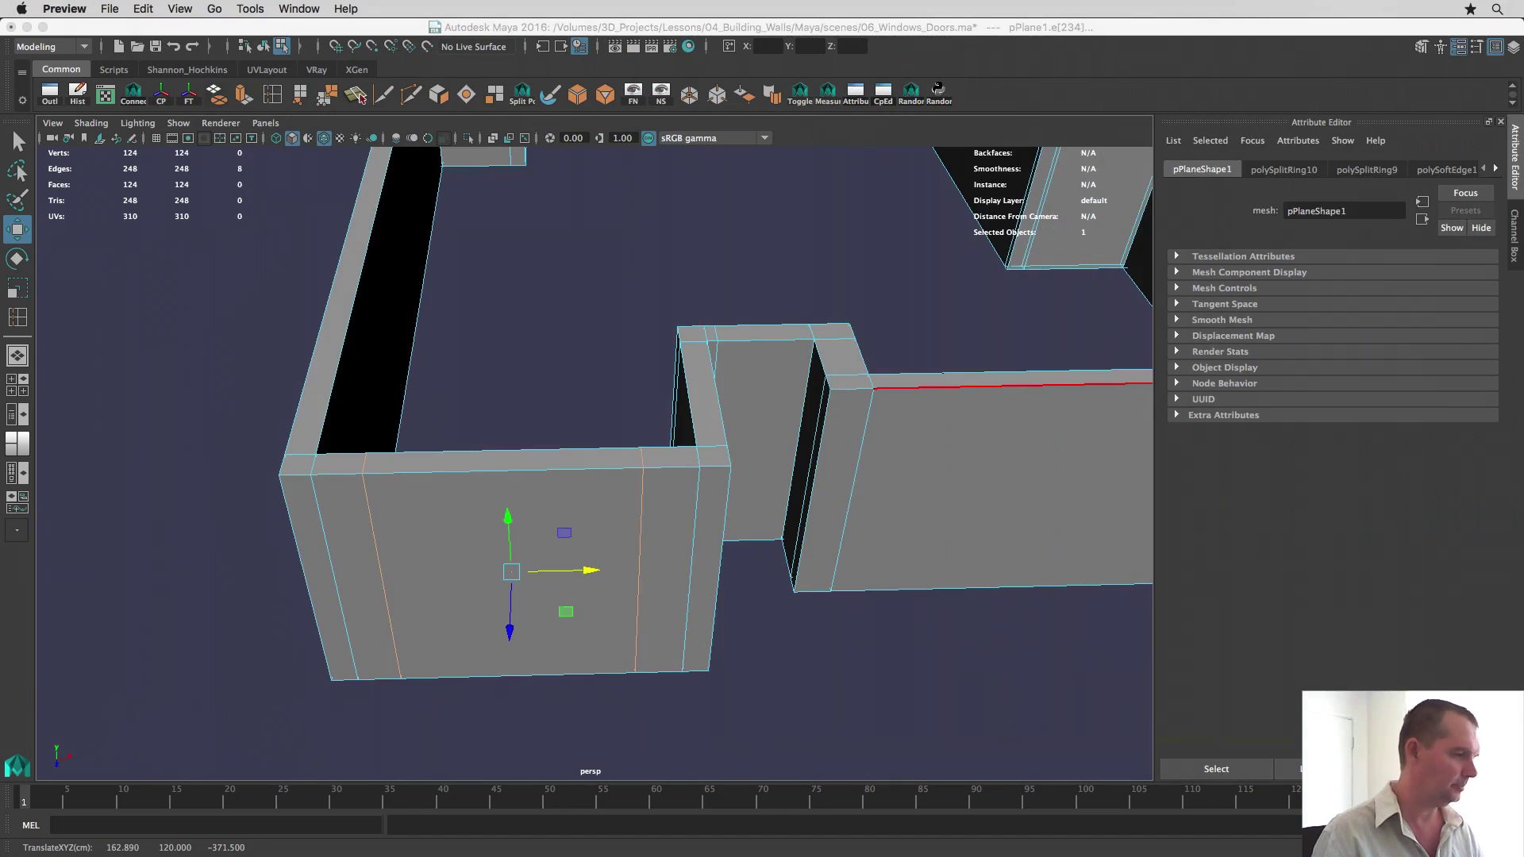
# Step: Check the window head course on Elevation 1, then select the height for 25 courses in the coursing chart
pyautogui.press('super+grave')
pyautogui.moveTo(378, 39); pyautogui.dragTo(493, 53)
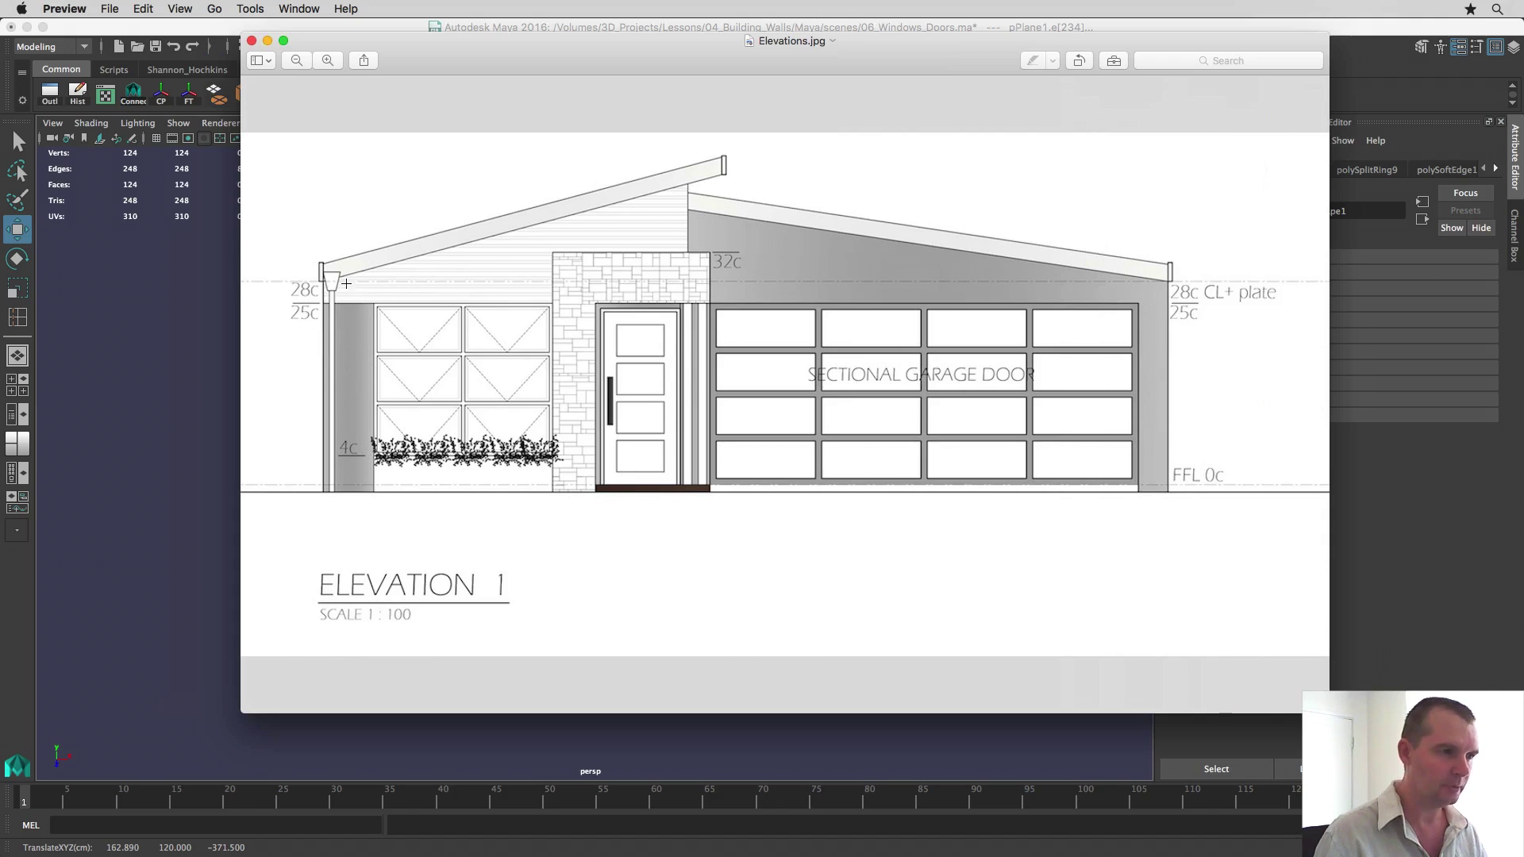
pyautogui.moveTo(527, 58); pyautogui.dragTo(1523, 119)
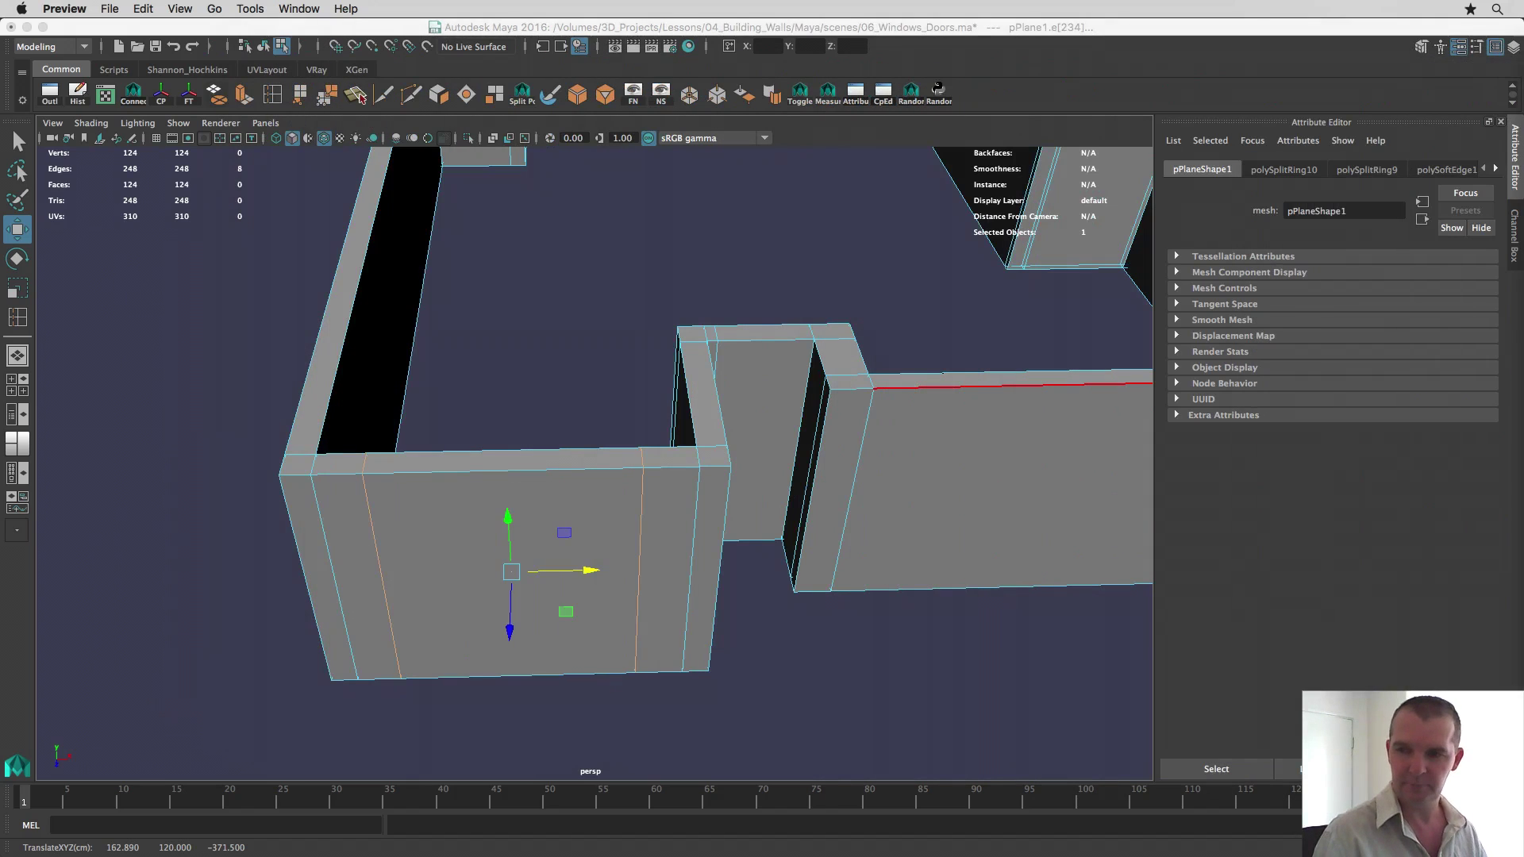
pyautogui.moveTo(1523, 445); pyautogui.dragTo(1210, 10)
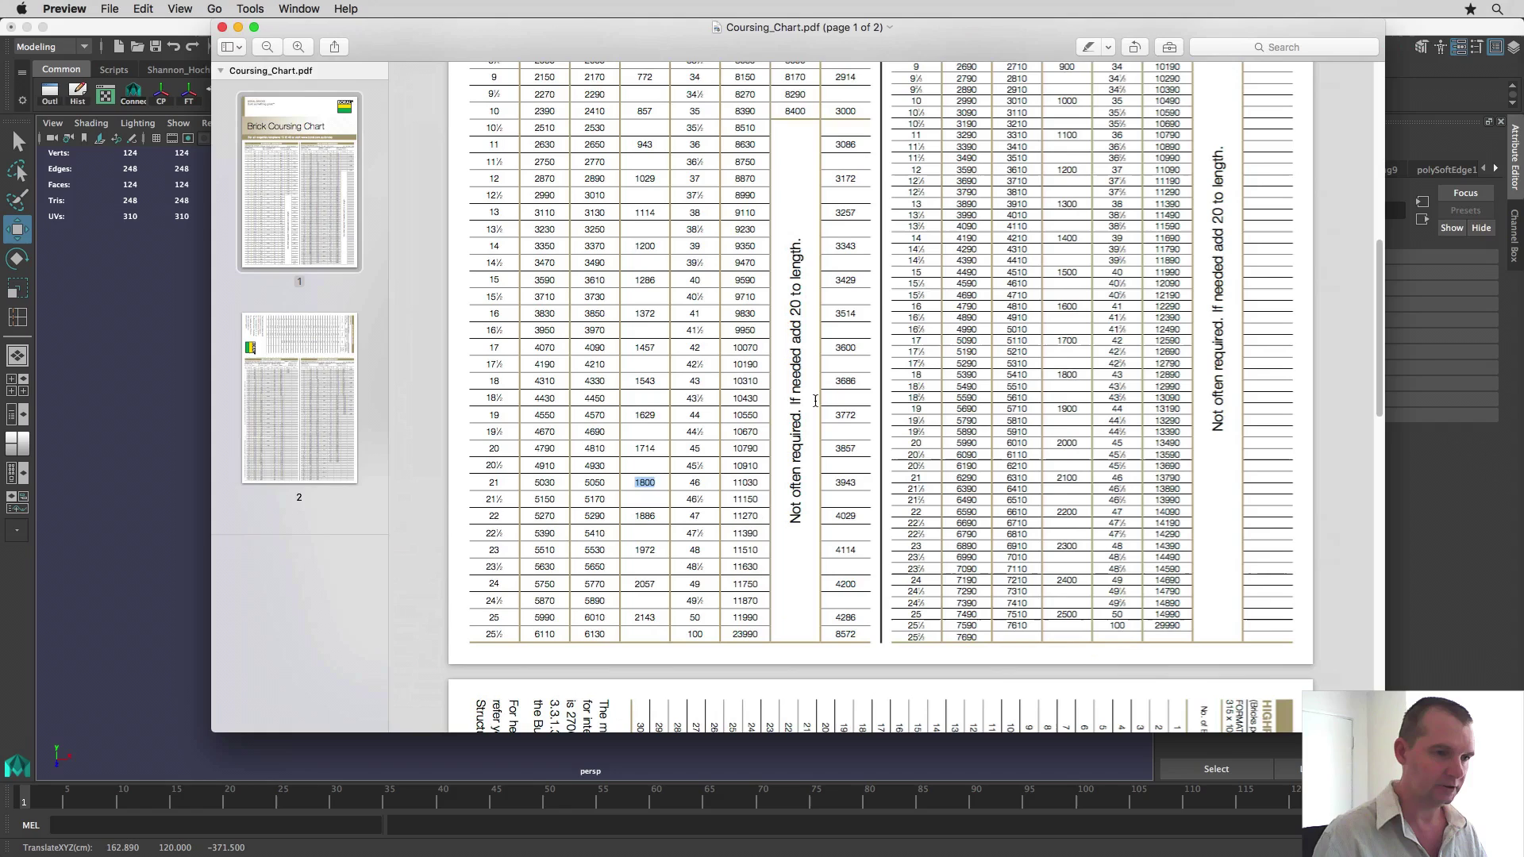
pyautogui.scroll(-1, 617, 406)
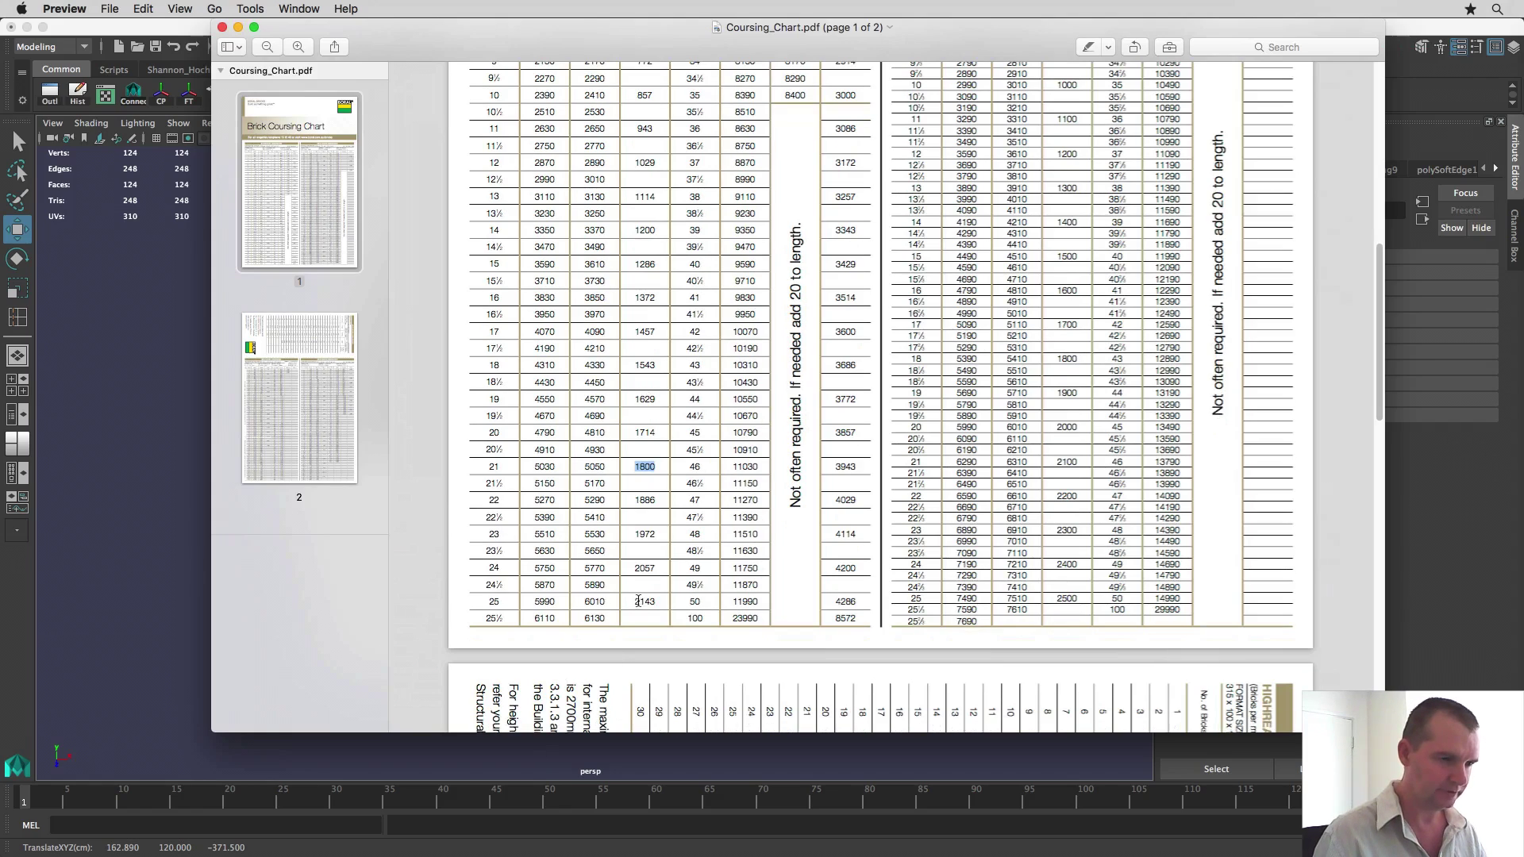
pyautogui.moveTo(637, 601); pyautogui.dragTo(660, 601)
pyautogui.doubleClick(631, 43)
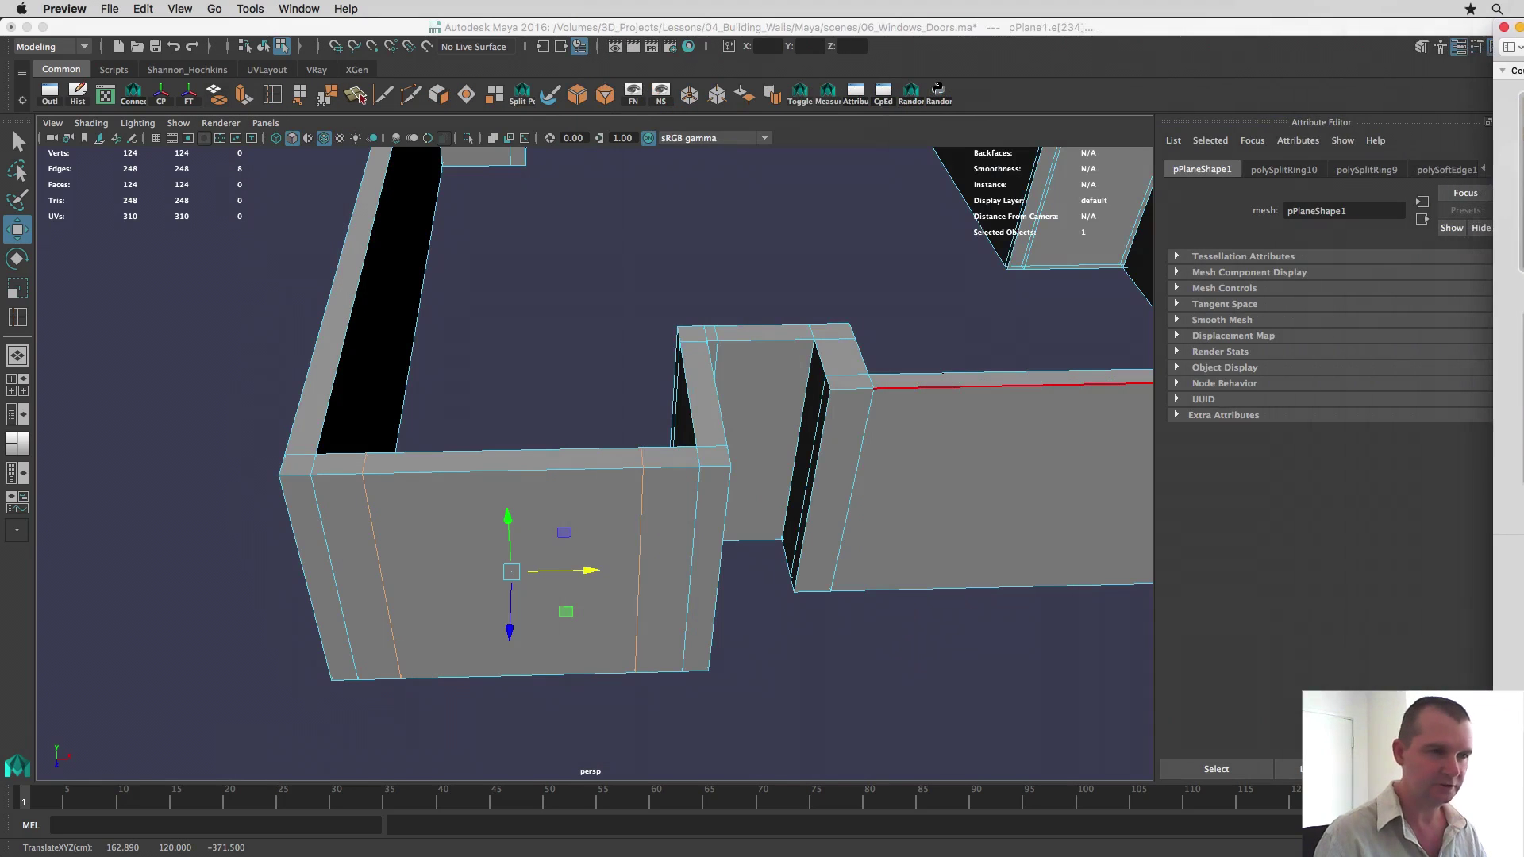
# Step: Insert a horizontal edge loop around the outer wall faces and set its absolute Y position to 214.3
pyautogui.click(273, 93)
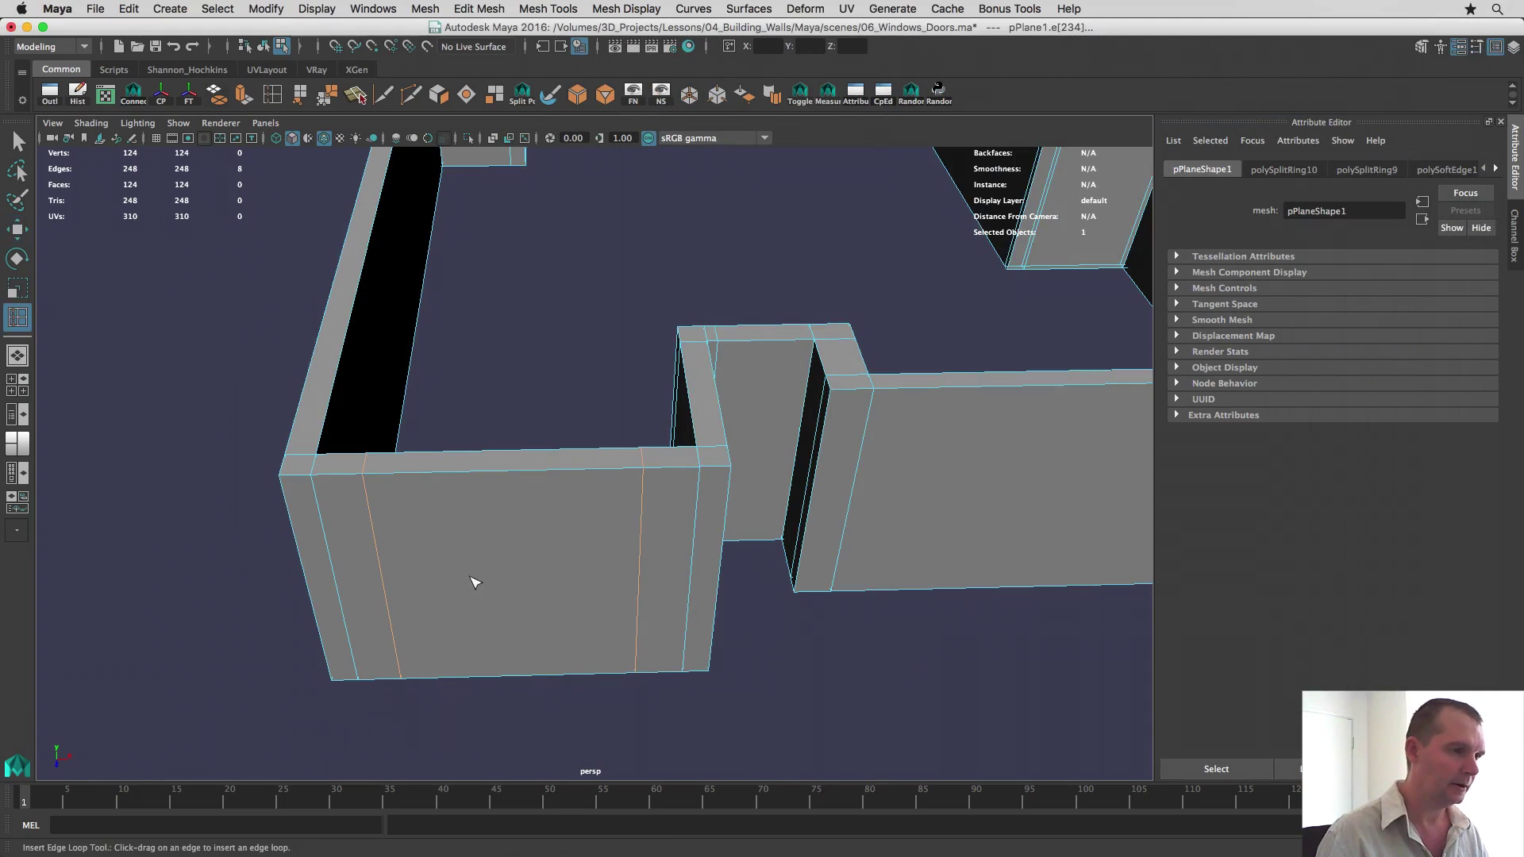
pyautogui.moveTo(369, 515); pyautogui.dragTo(382, 533)
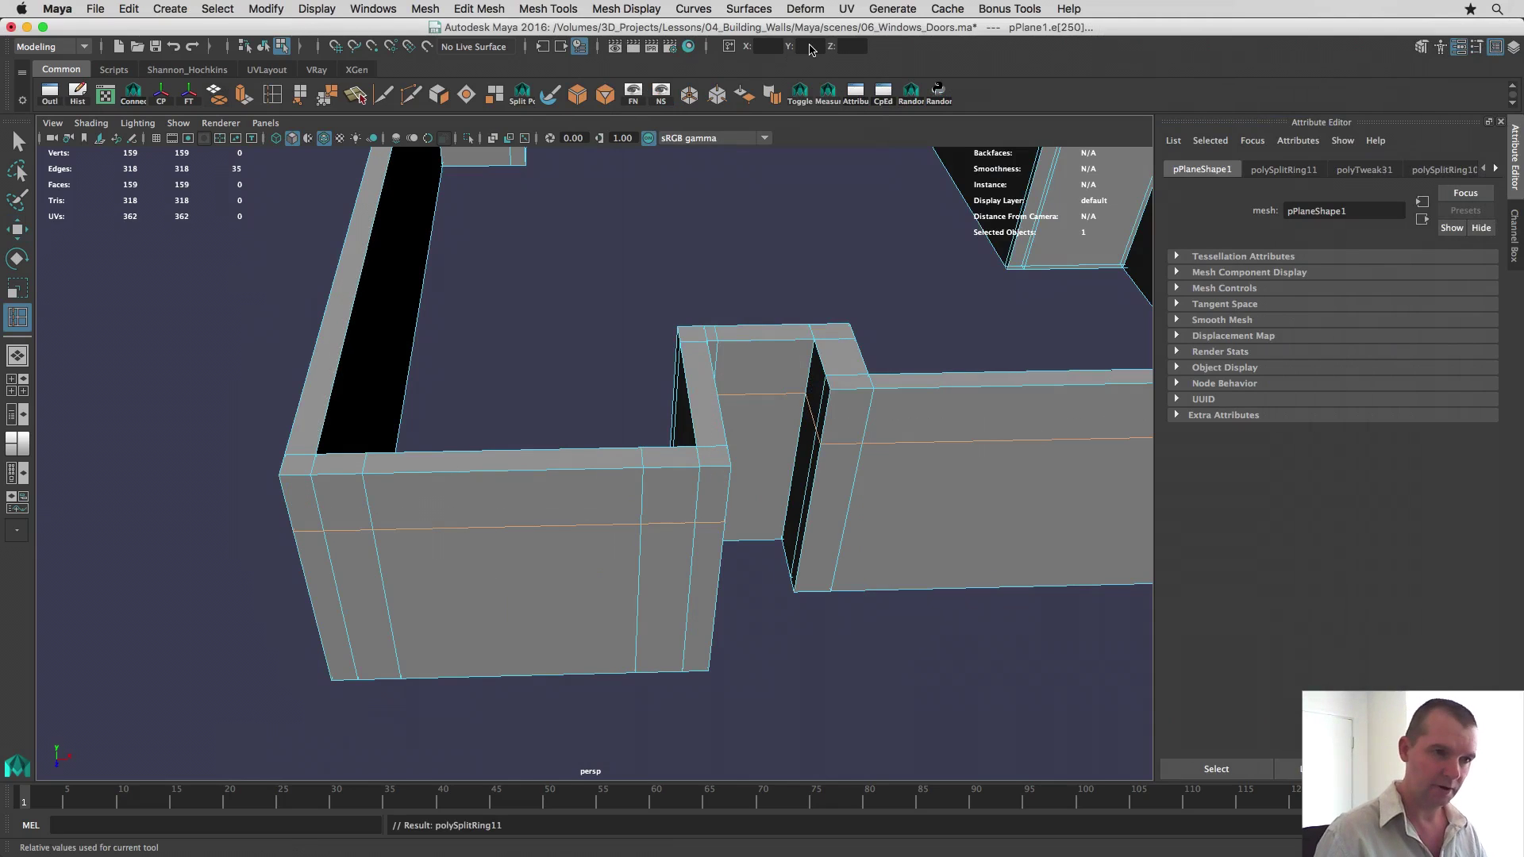
pyautogui.click(727, 46)
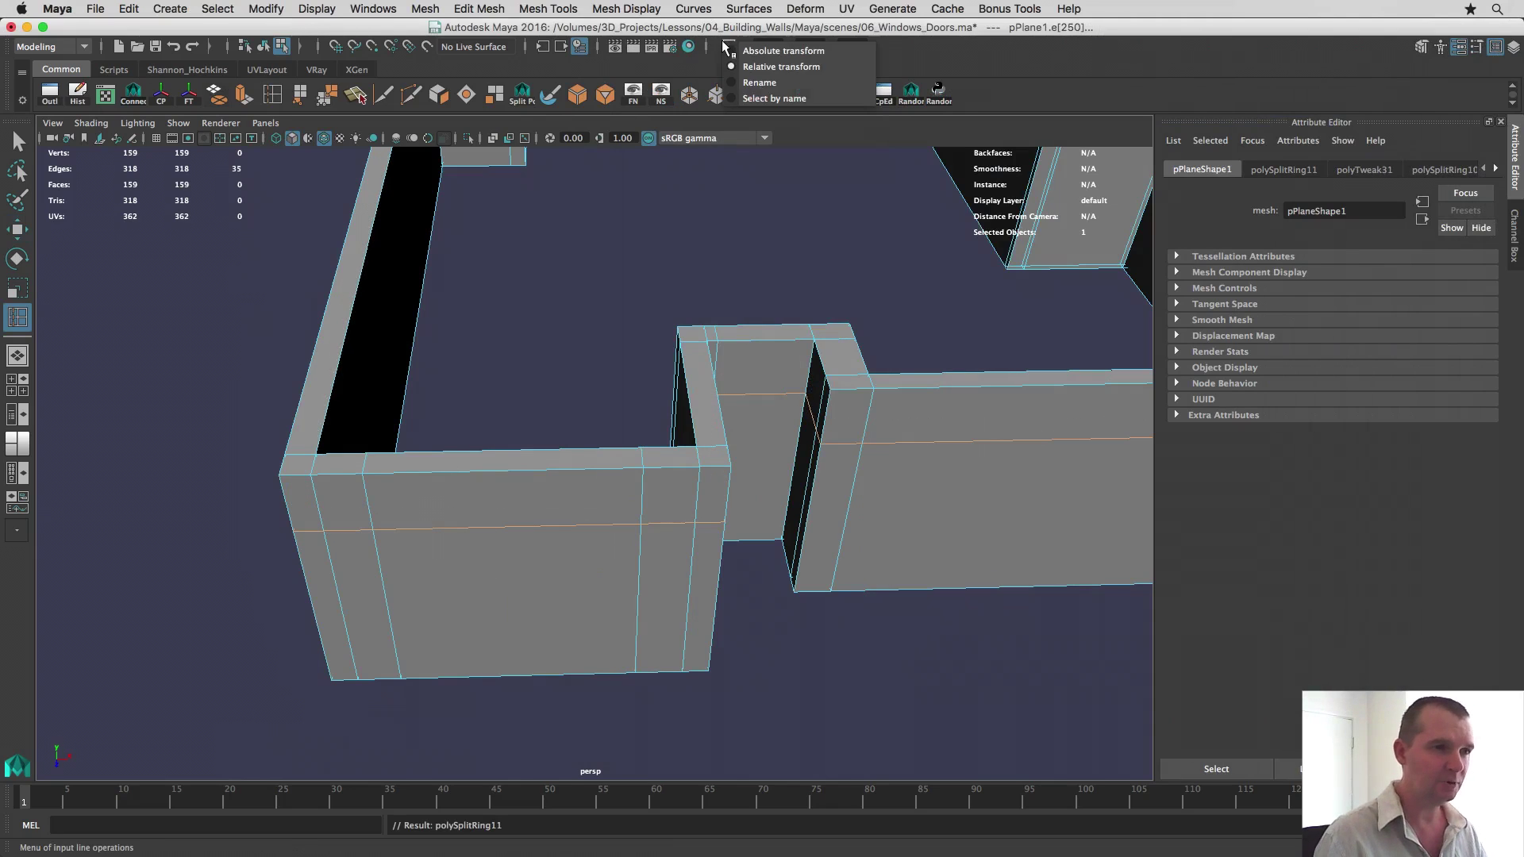
pyautogui.click(794, 53)
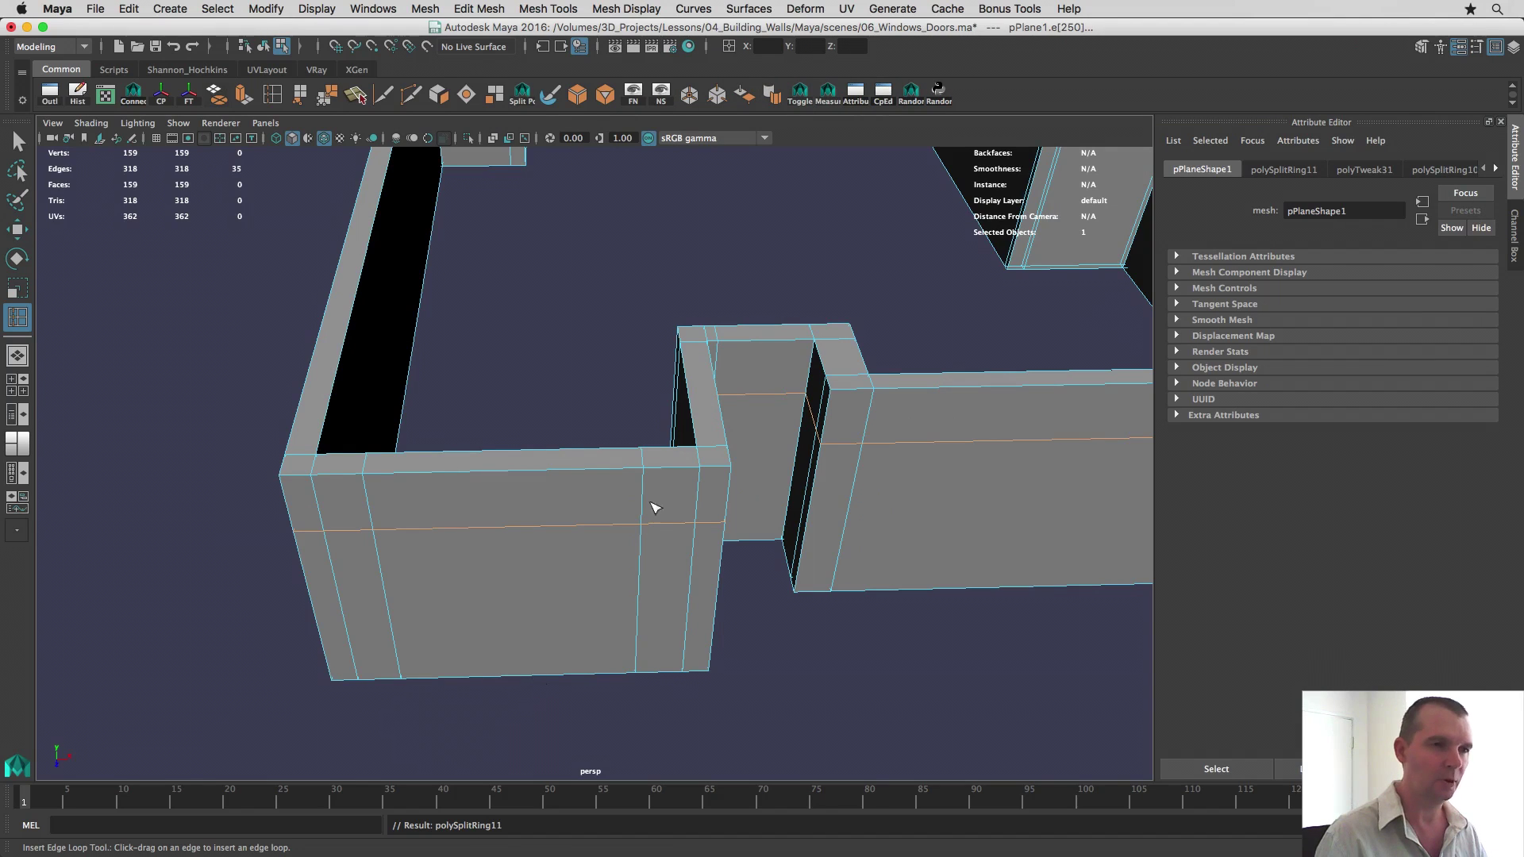
pyautogui.click(813, 50)
pyautogui.write('21')
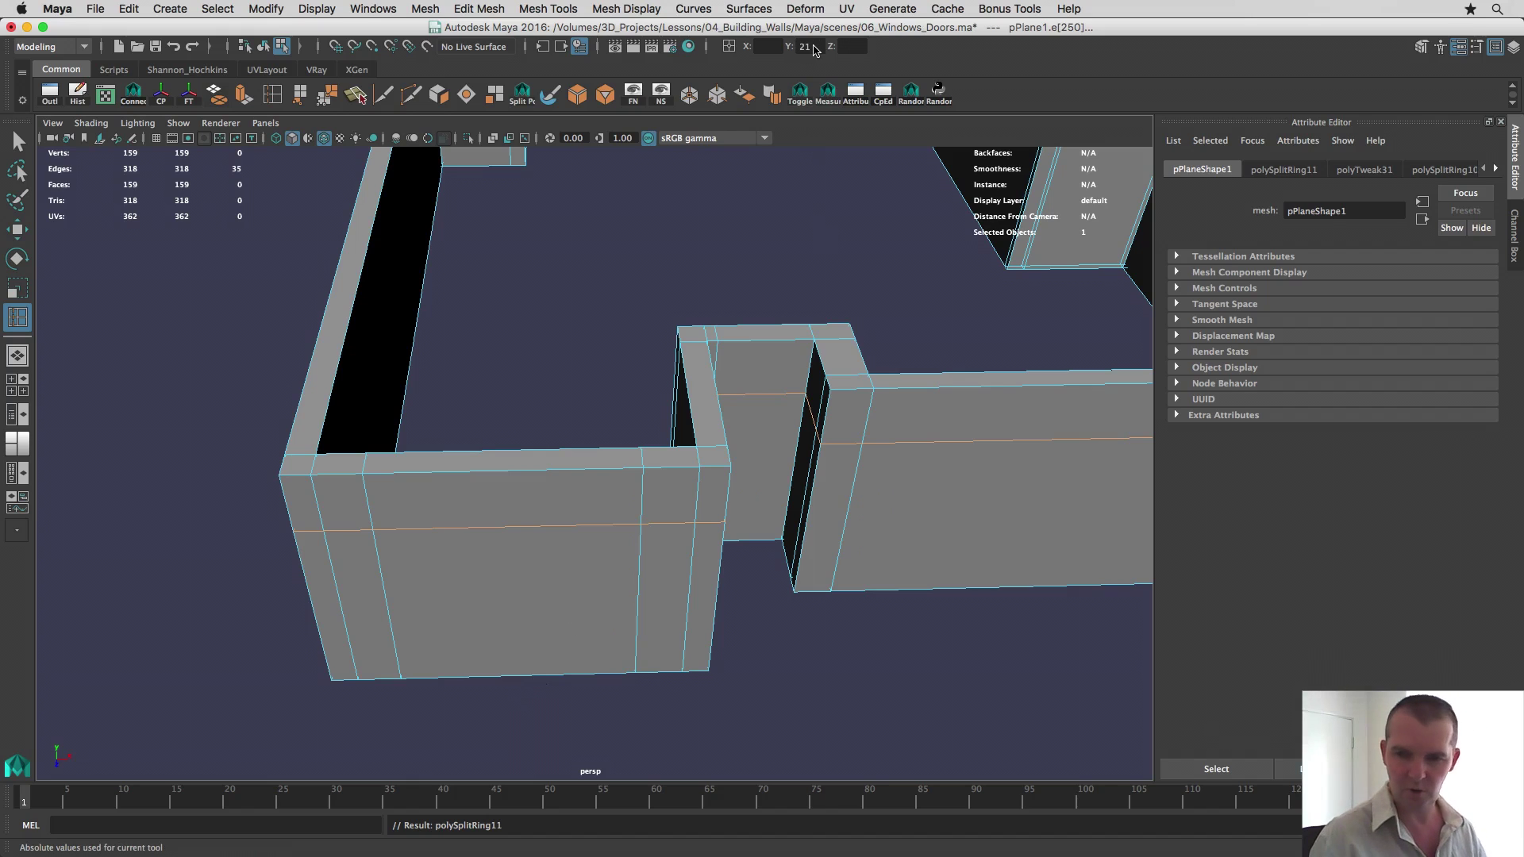
pyautogui.write('4.3')
pyautogui.press('Return')
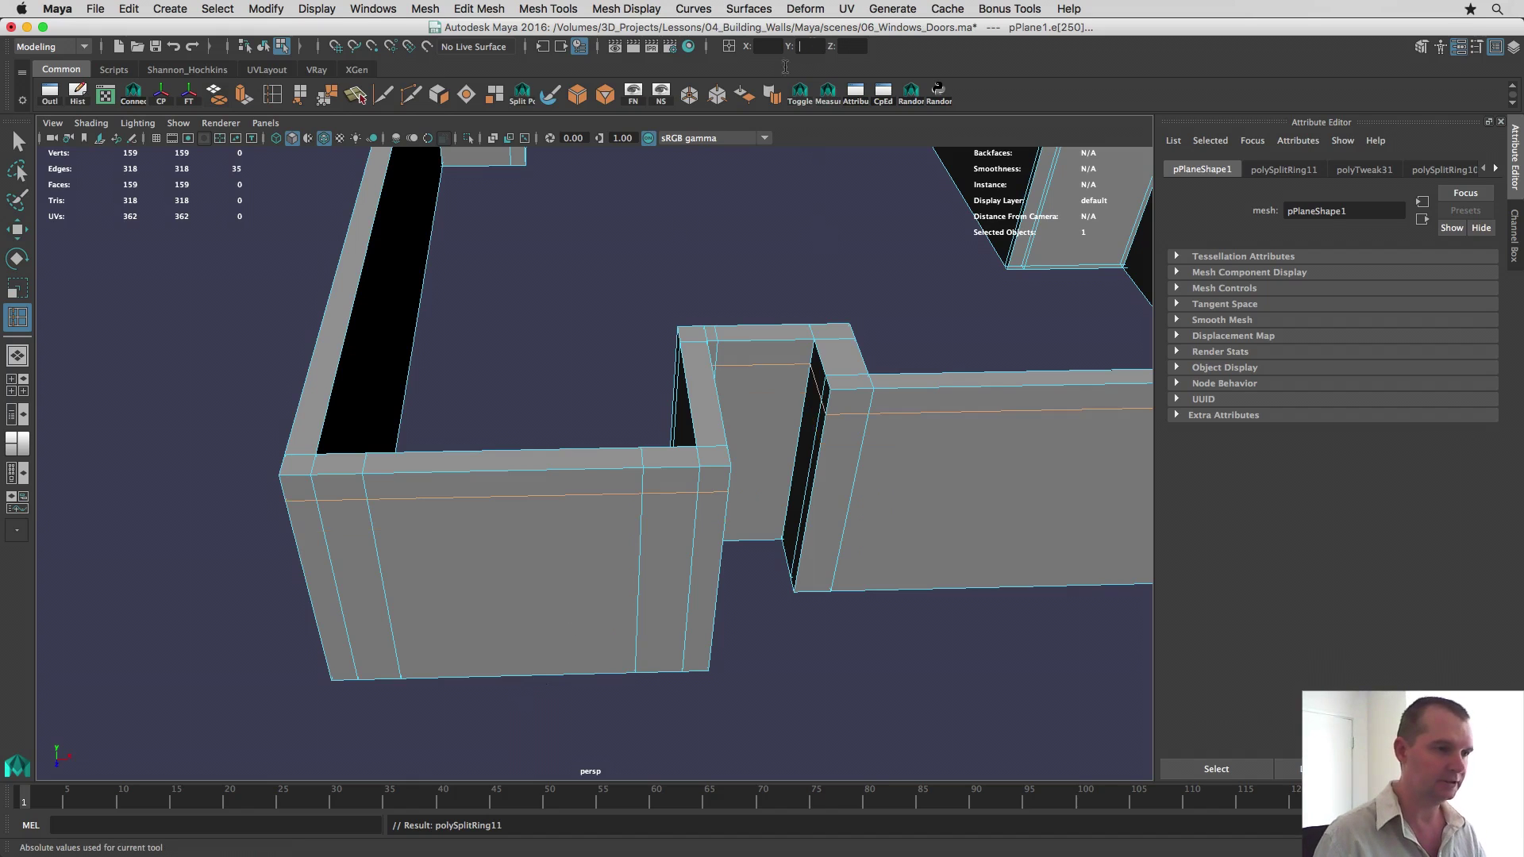
# Step: Insert a second horizontal edge loop around the inner faces of the walls near their top
pyautogui.keyDown('alt'); pyautogui.moveTo(500, 493); pyautogui.dragTo(301, 482); pyautogui.keyUp('alt')
pyautogui.keyDown('alt'); pyautogui.moveTo(727, 445); pyautogui.dragTo(615, 435, button='middle'); pyautogui.keyUp('alt')
pyautogui.keyDown('alt'); pyautogui.moveTo(620, 439); pyautogui.dragTo(468, 420); pyautogui.keyUp('alt')
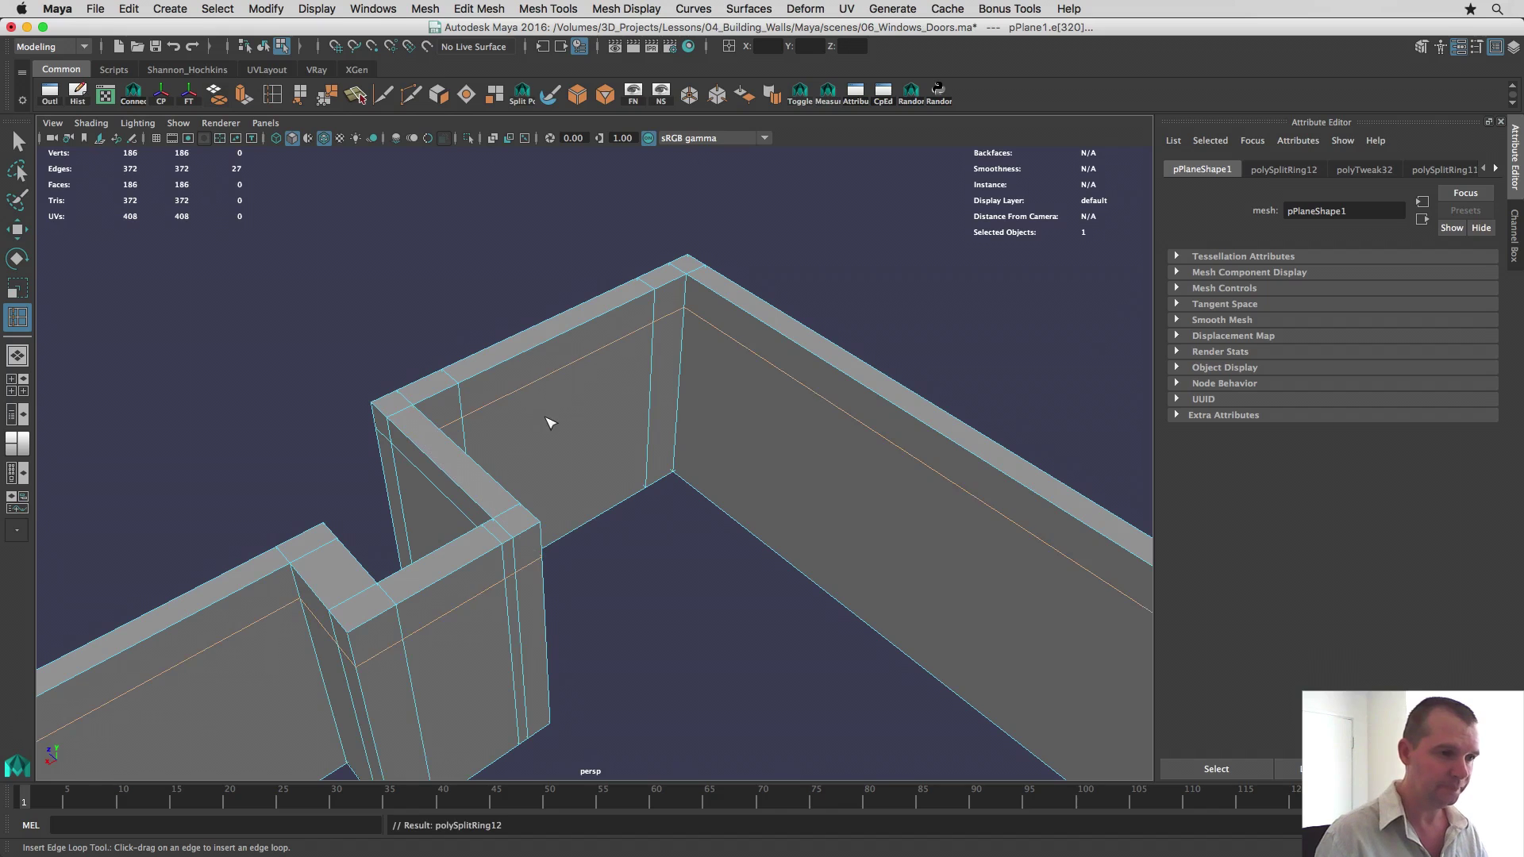
# Step: Move the inner horizontal edge loop vertically and snap it to the height of the outer loop
pyautogui.press('w')
pyautogui.press('f')
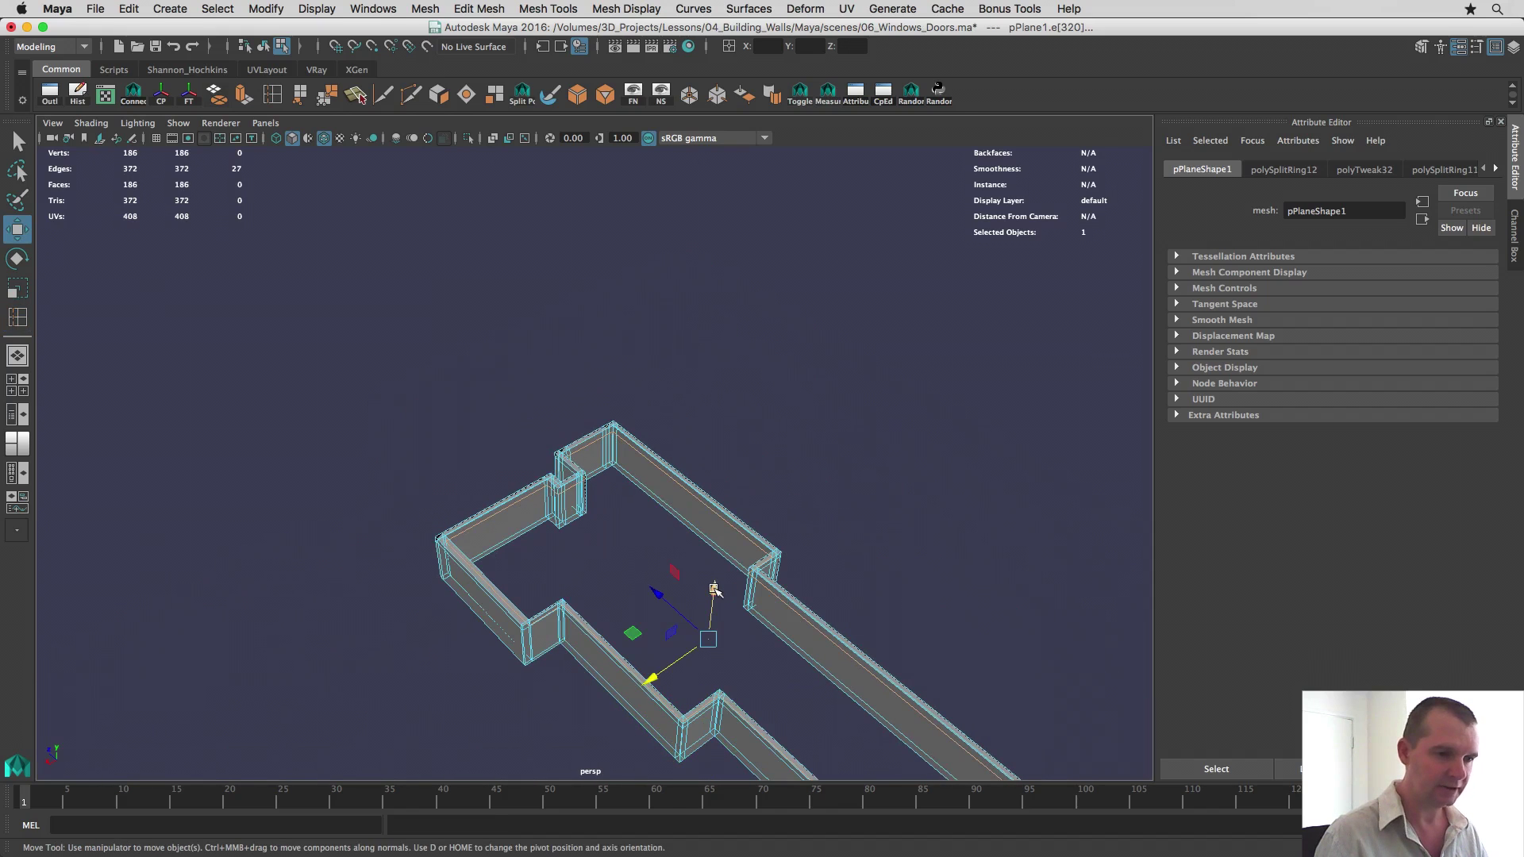
pyautogui.keyDown('alt'); pyautogui.moveTo(464, 555); pyautogui.dragTo(601, 607); pyautogui.keyUp('alt')
pyautogui.scroll(3, 679, 604)
pyautogui.keyDown('alt'); pyautogui.moveTo(685, 600); pyautogui.dragTo(500, 440, button='middle'); pyautogui.keyUp('alt')
pyautogui.keyDown('alt'); pyautogui.moveTo(742, 373); pyautogui.dragTo(667, 454); pyautogui.keyUp('alt')
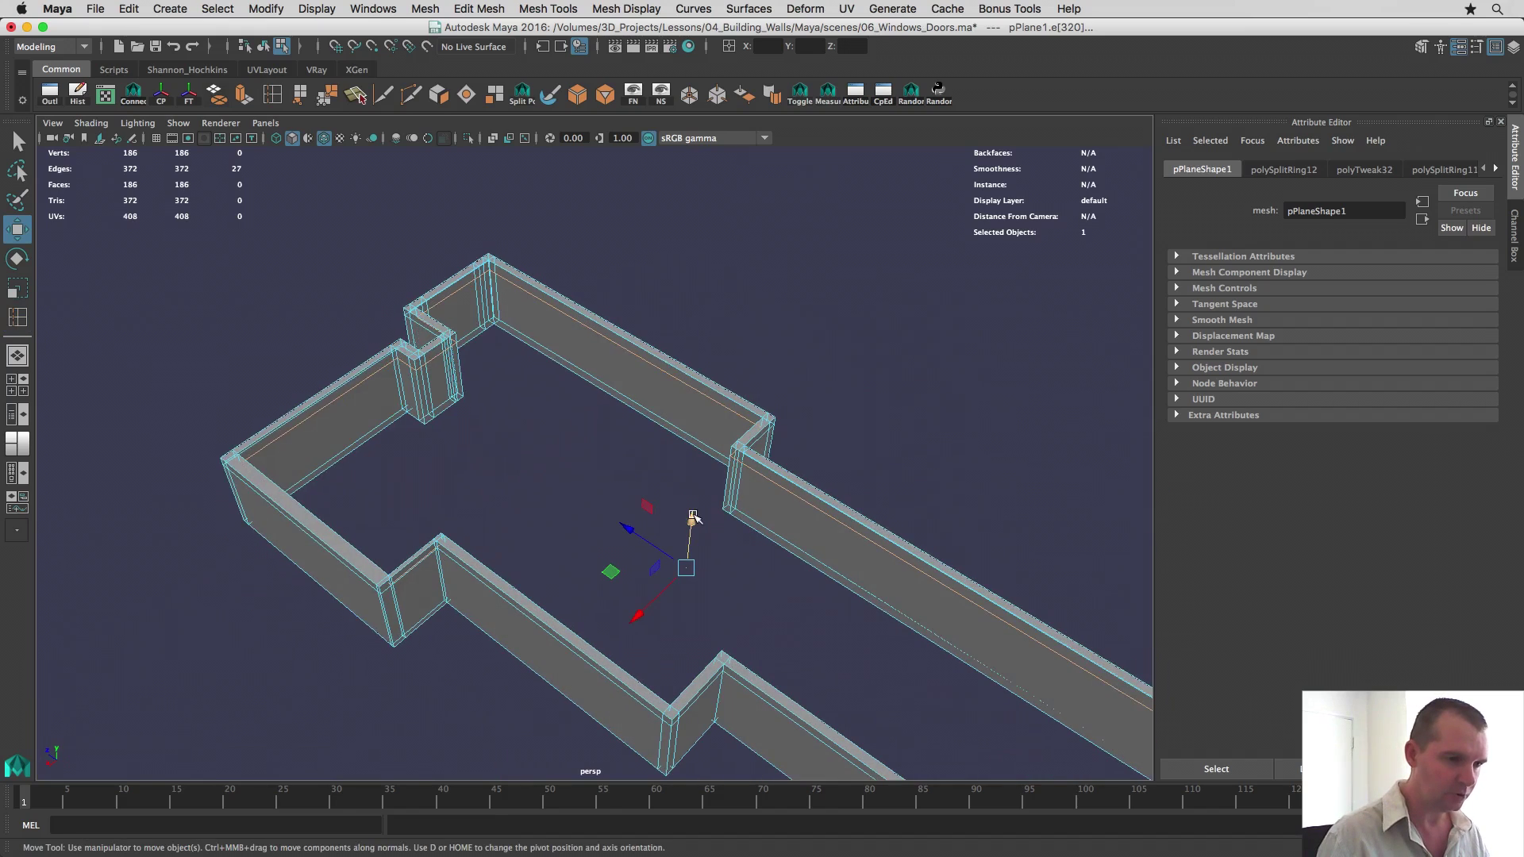
pyautogui.moveTo(693, 515)
pyautogui.mouseDown()
pyautogui.moveTo(689, 559)
pyautogui.moveTo(689, 542)
pyautogui.mouseUp()
pyautogui.keyDown('alt'); pyautogui.moveTo(542, 515); pyautogui.dragTo(680, 527); pyautogui.keyUp('alt')
pyautogui.scroll(5, 673, 534)
pyautogui.keyDown('alt'); pyautogui.moveTo(667, 540); pyautogui.dragTo(908, 434, button='middle'); pyautogui.keyUp('alt')
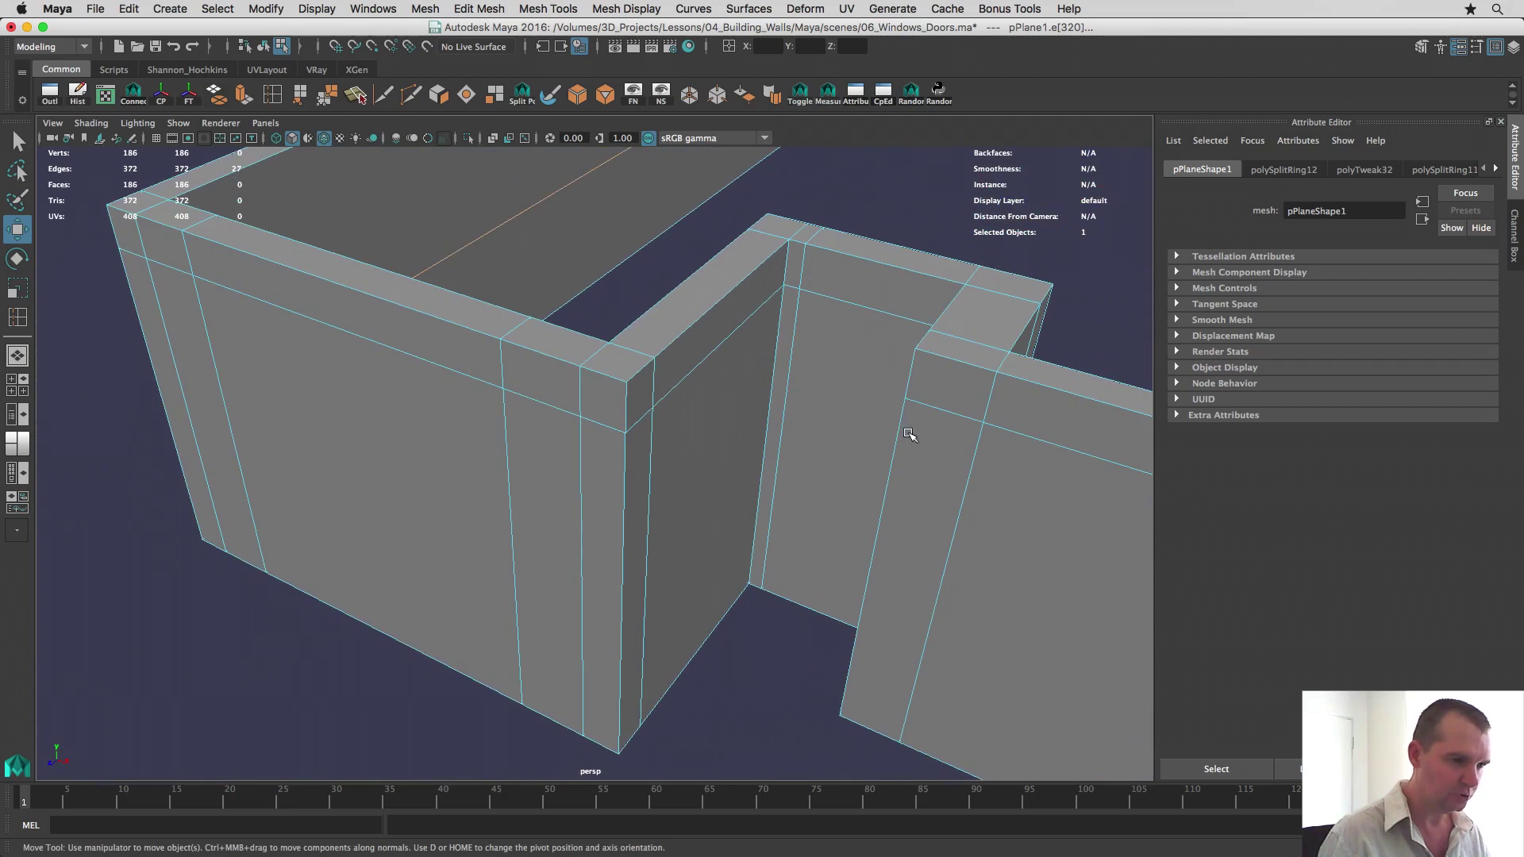
pyautogui.press('v')
pyautogui.moveTo(625, 435); pyautogui.dragTo(623, 433, button='middle')
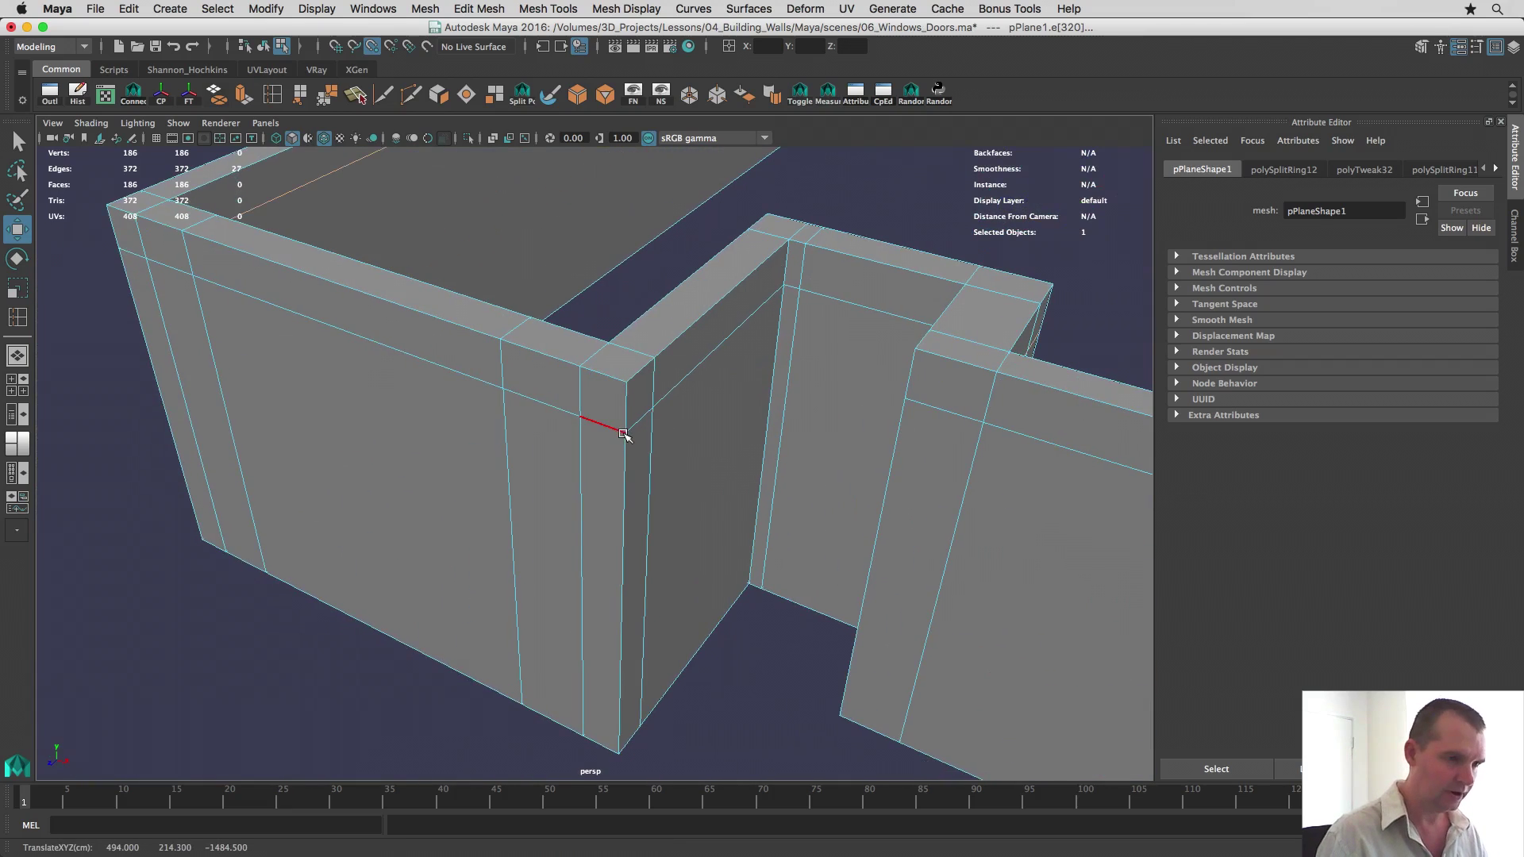
# Step: Examine the height of the inner edge loop along the inside faces of the walls
pyautogui.scroll(-6, 650, 443)
pyautogui.keyDown('alt'); pyautogui.moveTo(677, 453); pyautogui.dragTo(401, 635); pyautogui.keyUp('alt')
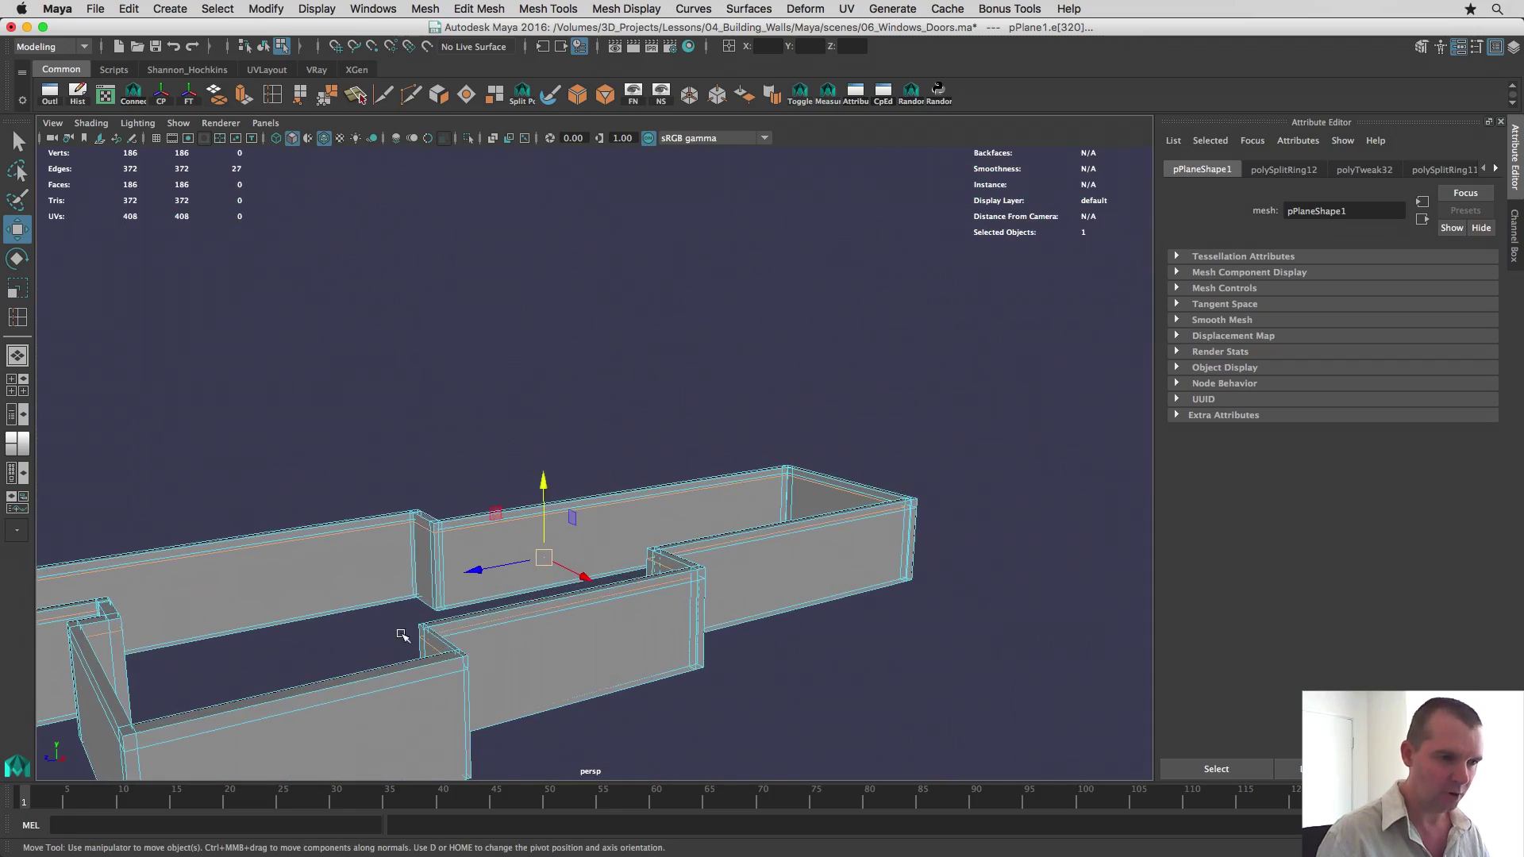
pyautogui.keyDown('alt'); pyautogui.moveTo(402, 635); pyautogui.dragTo(465, 627, button='right'); pyautogui.keyUp('alt')
pyautogui.keyDown('alt'); pyautogui.moveTo(465, 626); pyautogui.dragTo(635, 373, button='middle'); pyautogui.keyUp('alt')
pyautogui.keyDown('alt'); pyautogui.moveTo(587, 512); pyautogui.dragTo(586, 536); pyautogui.keyUp('alt')
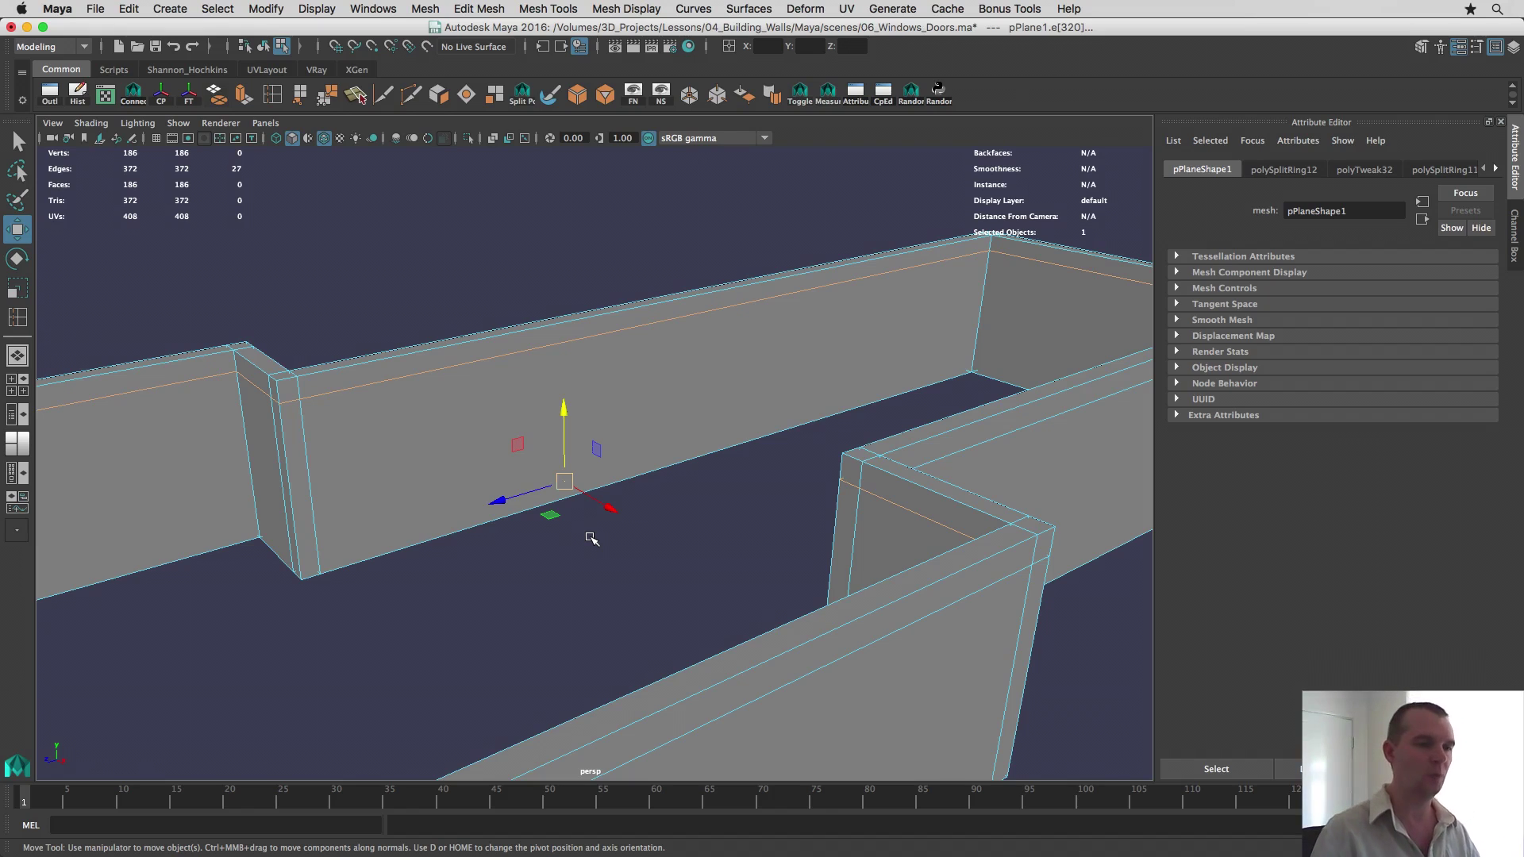
pyautogui.click(564, 482)
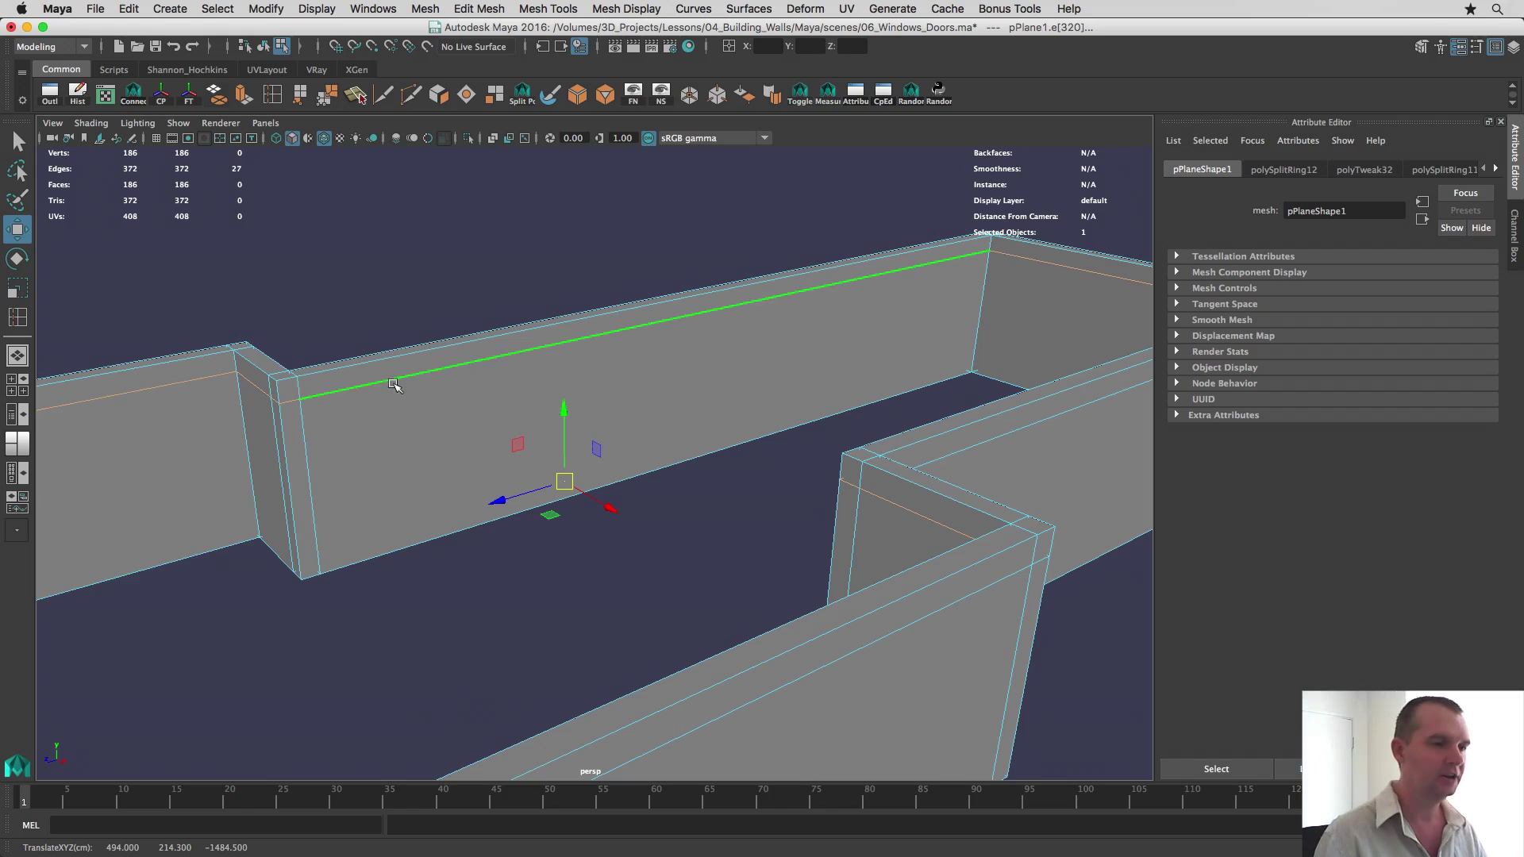
pyautogui.scroll(-2, 448, 559)
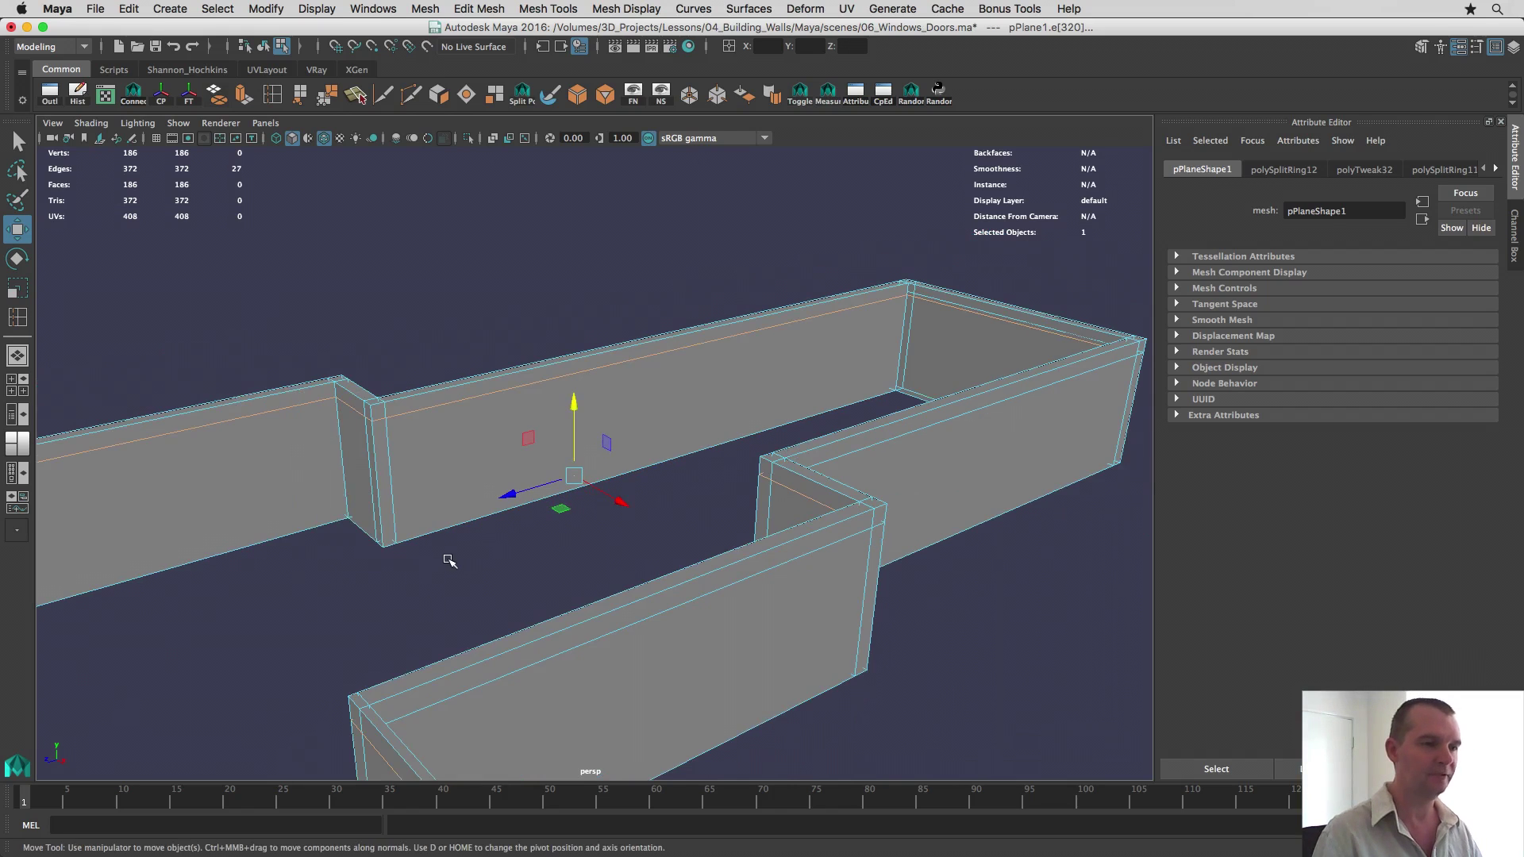
# Step: Inspect the upper edge loops, then switch to the Preview coursing chart and highlight the standard-brick height for 4 courses
pyautogui.keyDown('alt'); pyautogui.moveTo(448, 561); pyautogui.dragTo(466, 534, button='middle'); pyautogui.keyUp('alt')
pyautogui.scroll(-4, 466, 534)
pyautogui.keyDown('alt'); pyautogui.moveTo(468, 534); pyautogui.dragTo(627, 416); pyautogui.keyUp('alt')
pyautogui.scroll(5, 596, 512)
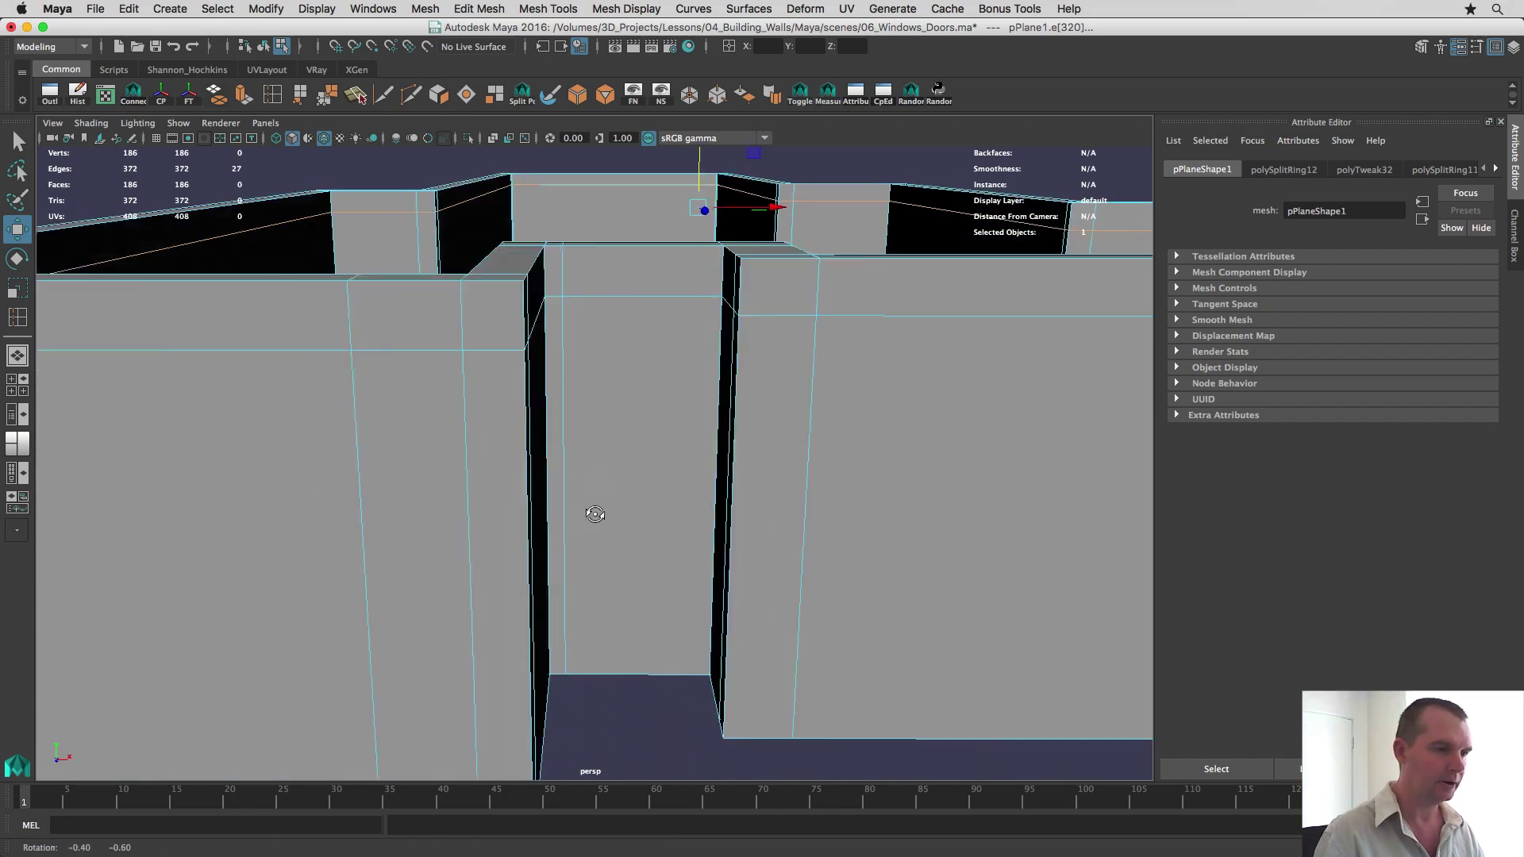
pyautogui.keyDown('alt'); pyautogui.moveTo(595, 514); pyautogui.dragTo(545, 599); pyautogui.keyUp('alt')
pyautogui.scroll(-4, 714, 507)
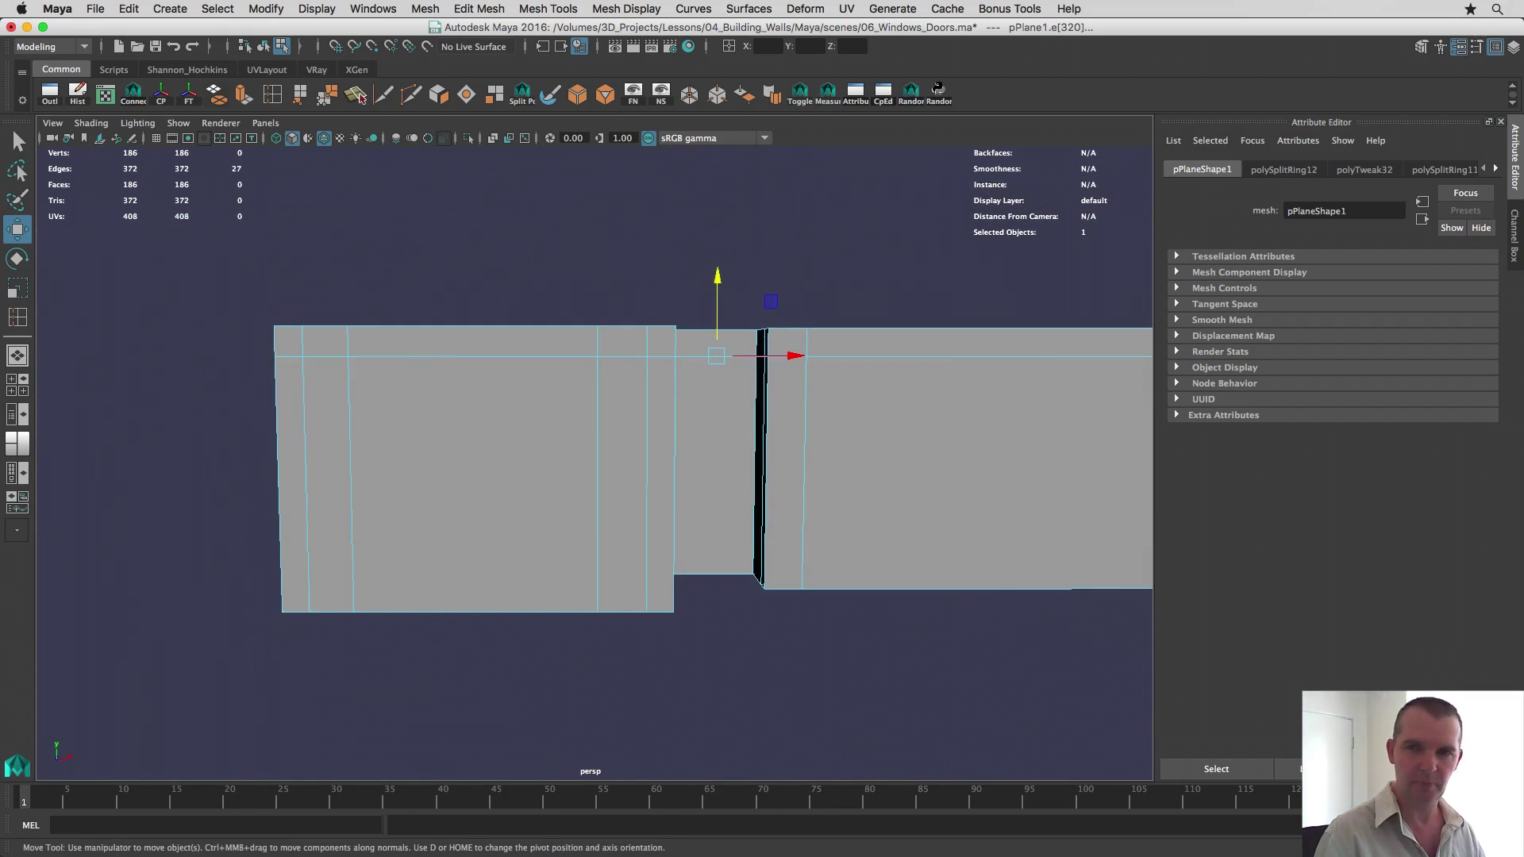
pyautogui.press('super+Tab')
pyautogui.scroll(6, 657, 373)
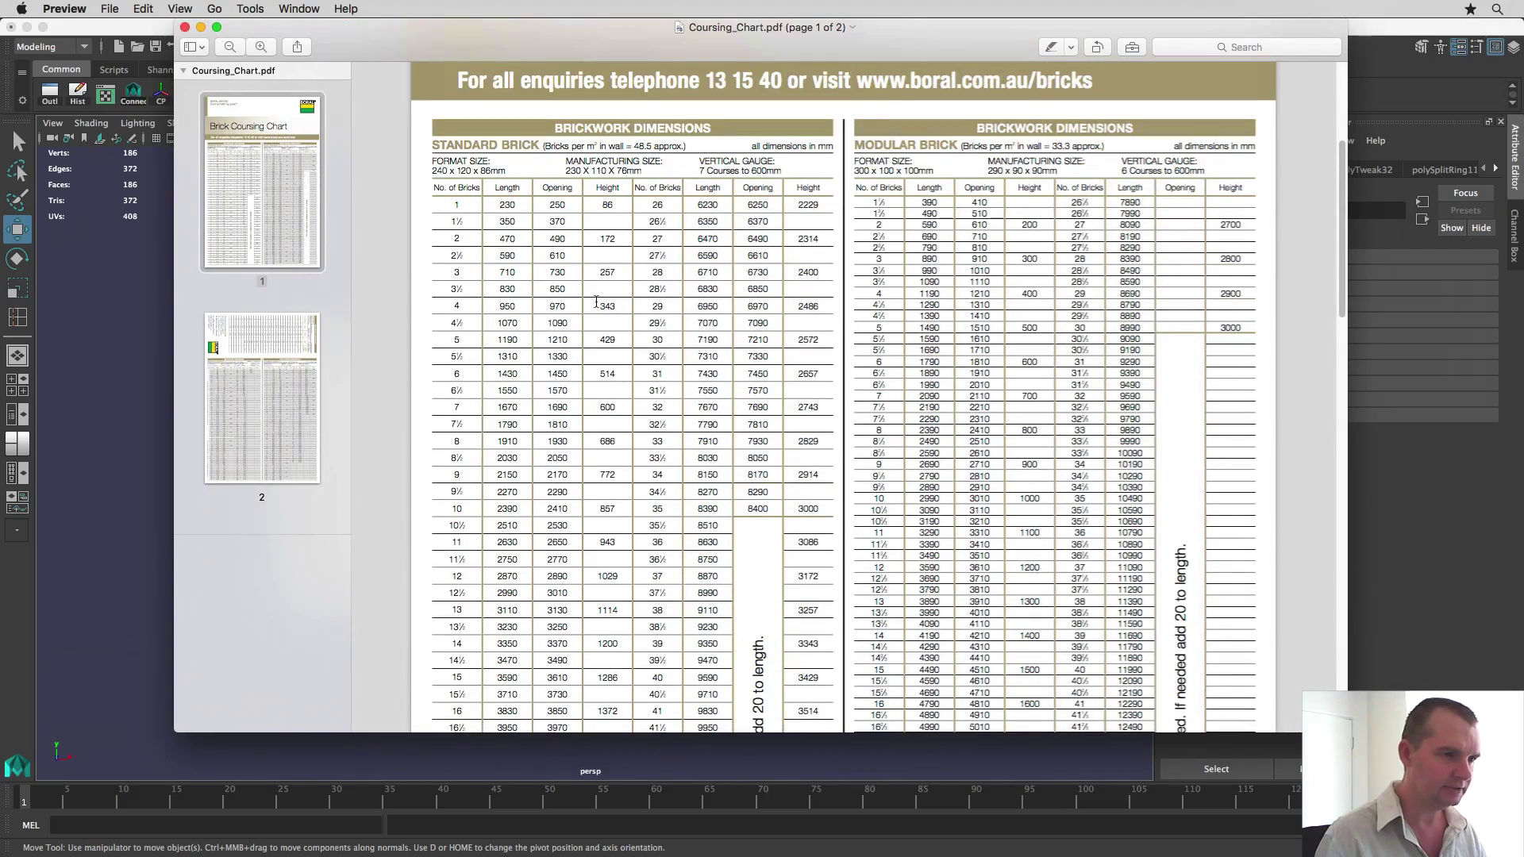
pyautogui.moveTo(596, 303)
pyautogui.mouseDown()
pyautogui.moveTo(636, 305)
pyautogui.moveTo(619, 306)
pyautogui.mouseUp()
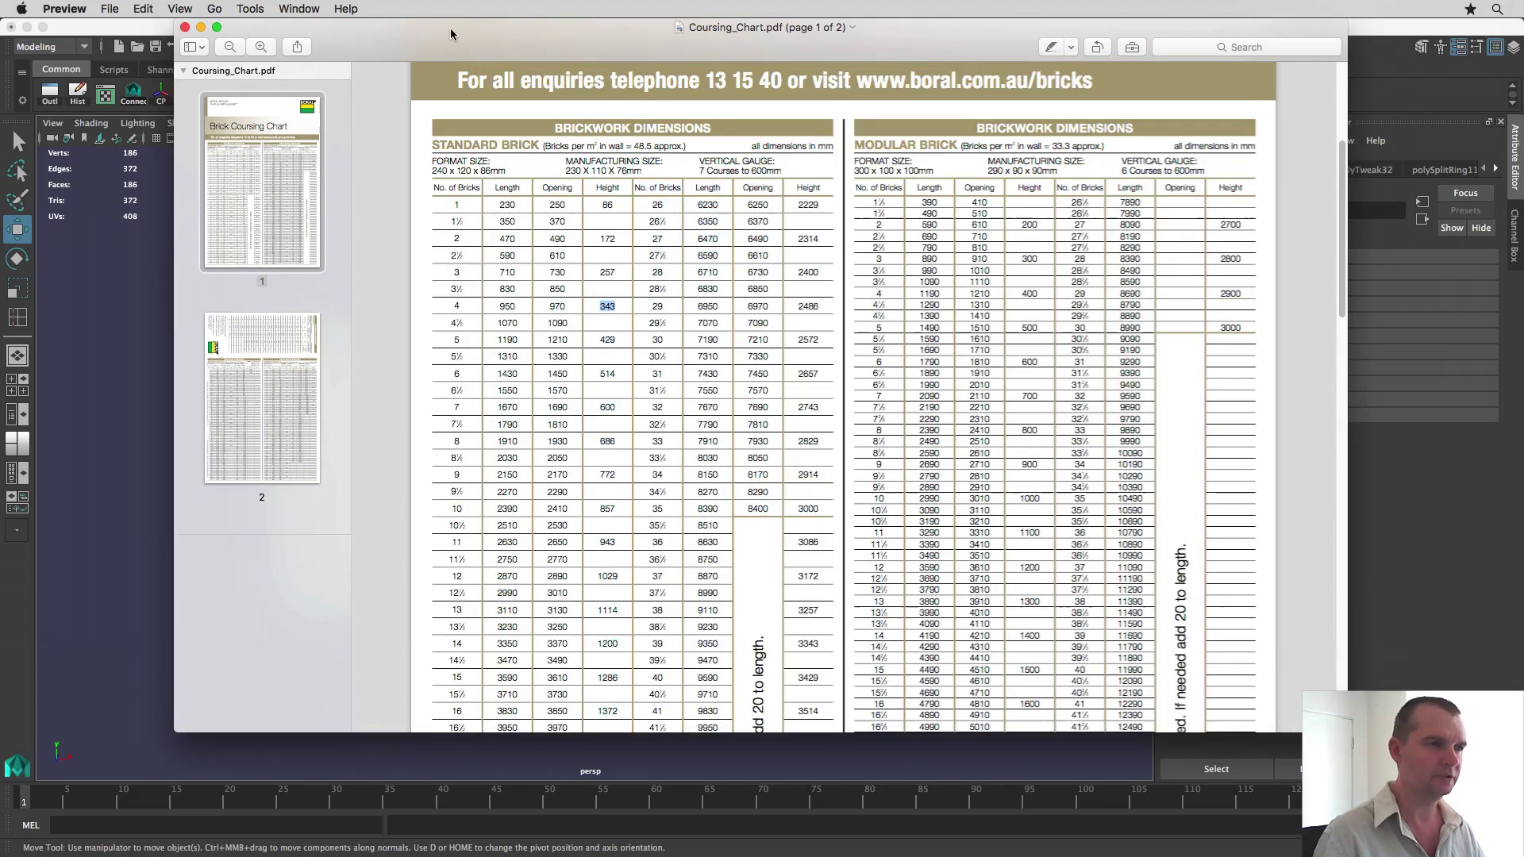
# Step: In Maya, insert a horizontal edge loop low around the outer wall faces at Y 34.3, and another around the inner faces
pyautogui.press('super+Tab')
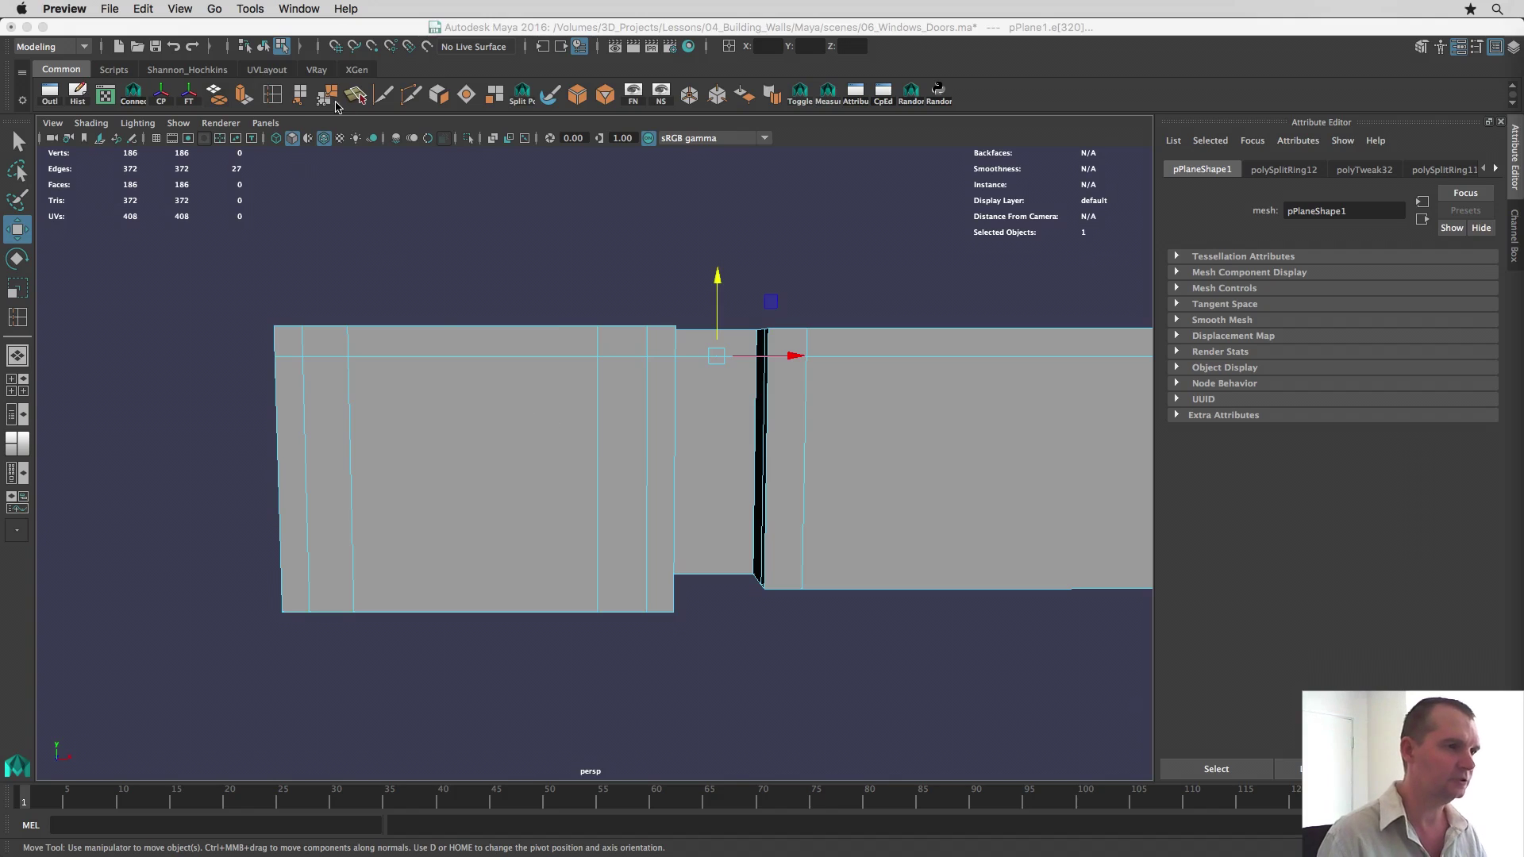
pyautogui.click(277, 97)
pyautogui.moveTo(353, 514); pyautogui.dragTo(365, 554)
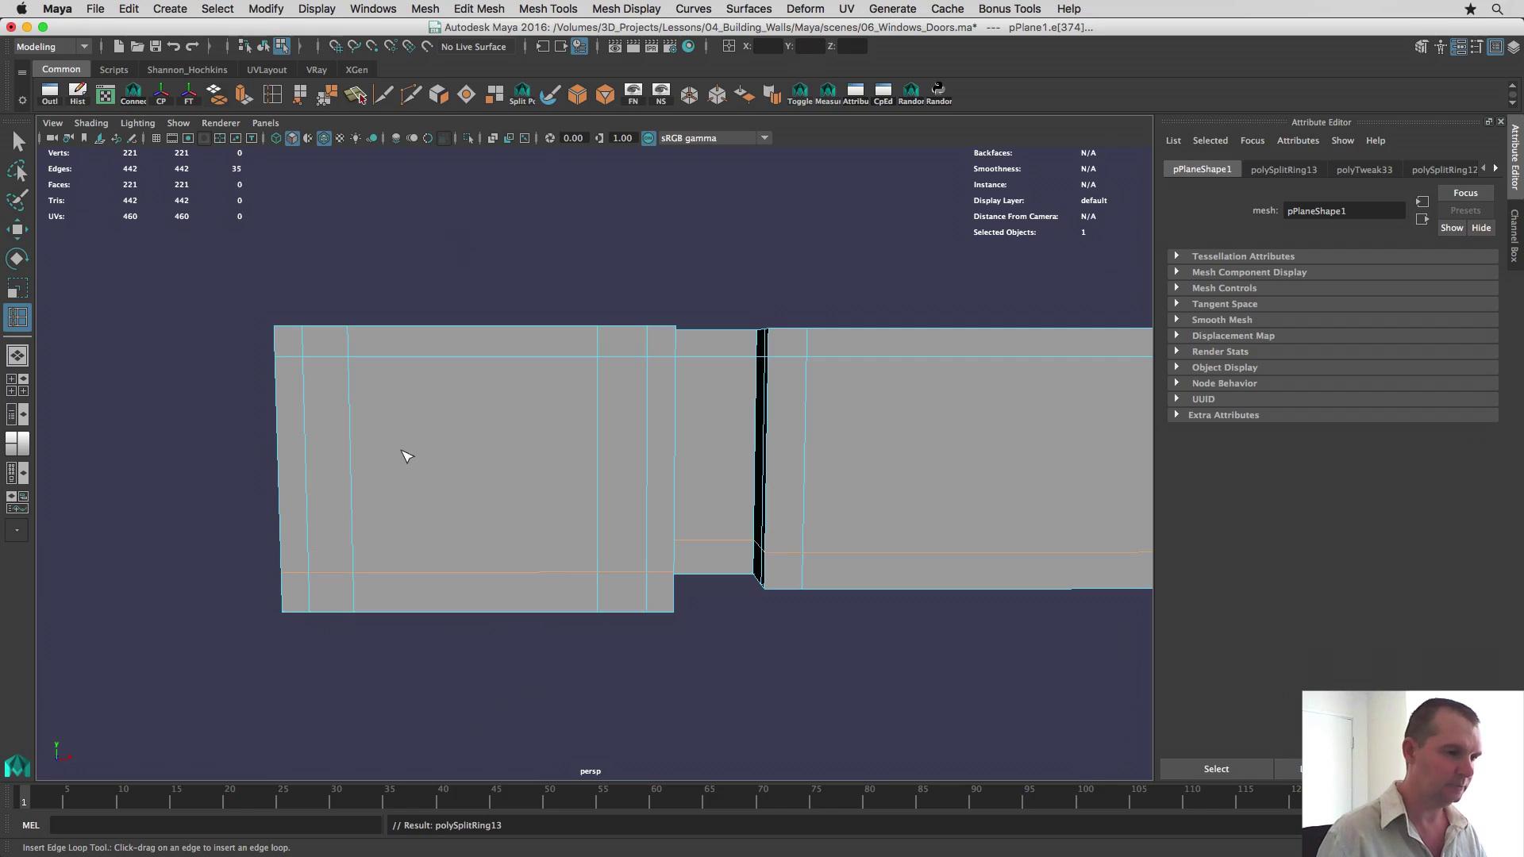
pyautogui.keyDown('alt'); pyautogui.moveTo(406, 456); pyautogui.dragTo(632, 350); pyautogui.keyUp('alt')
pyautogui.press('w')
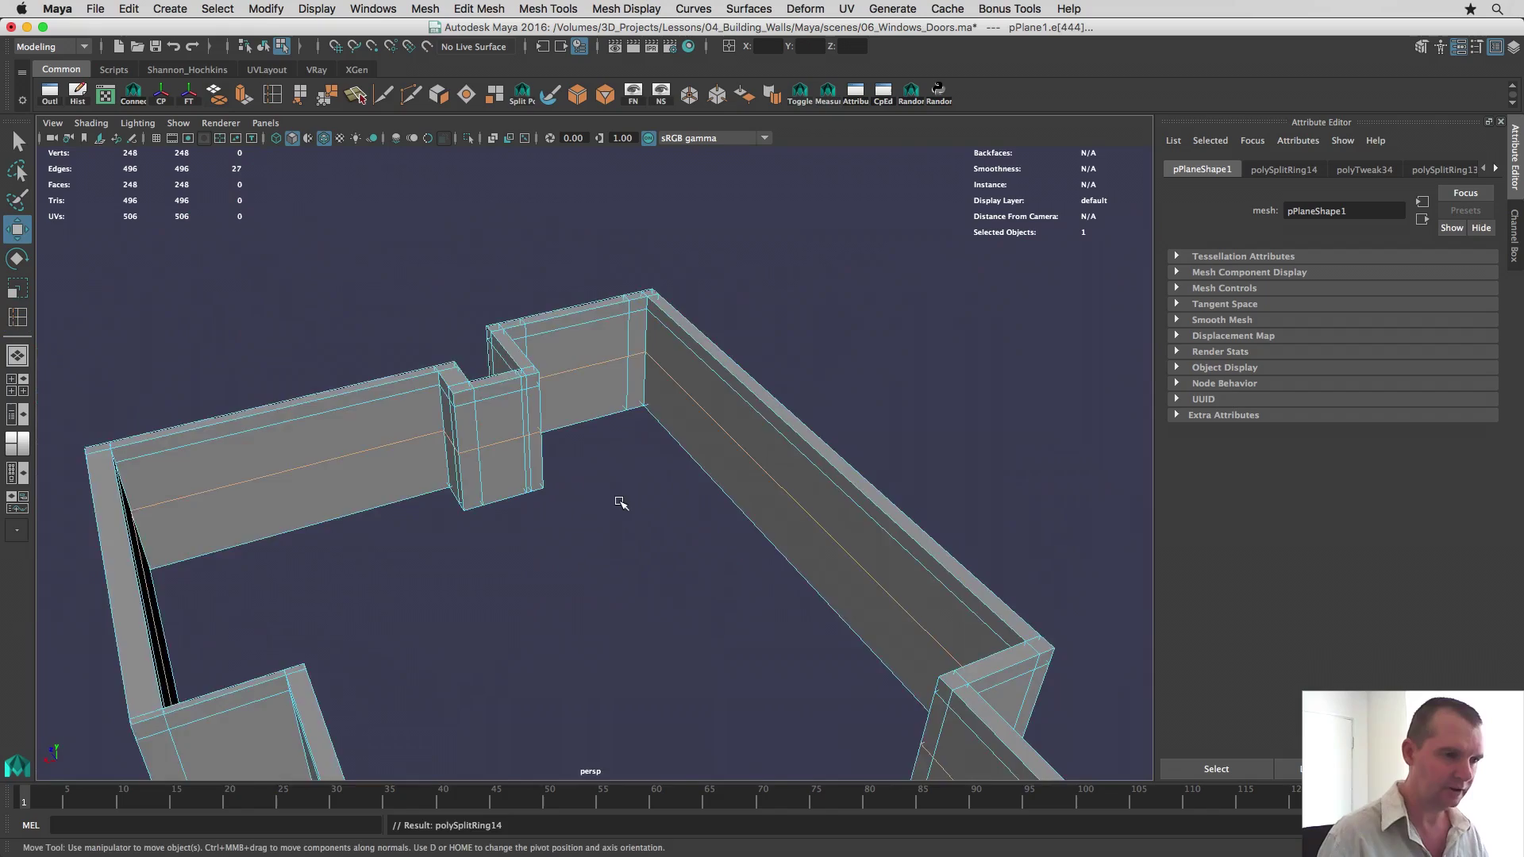
# Step: Move the new inner edge loop down and snap it to the height of the lower outer loop
pyautogui.scroll(-3, 622, 503)
pyautogui.moveTo(611, 520)
pyautogui.keyDown('alt'); pyautogui.mouseDown()
pyautogui.moveTo(651, 545)
pyautogui.moveTo(622, 554)
pyautogui.moveTo(626, 538)
pyautogui.mouseUp(); pyautogui.keyUp('alt')
pyautogui.scroll(5, 622, 554)
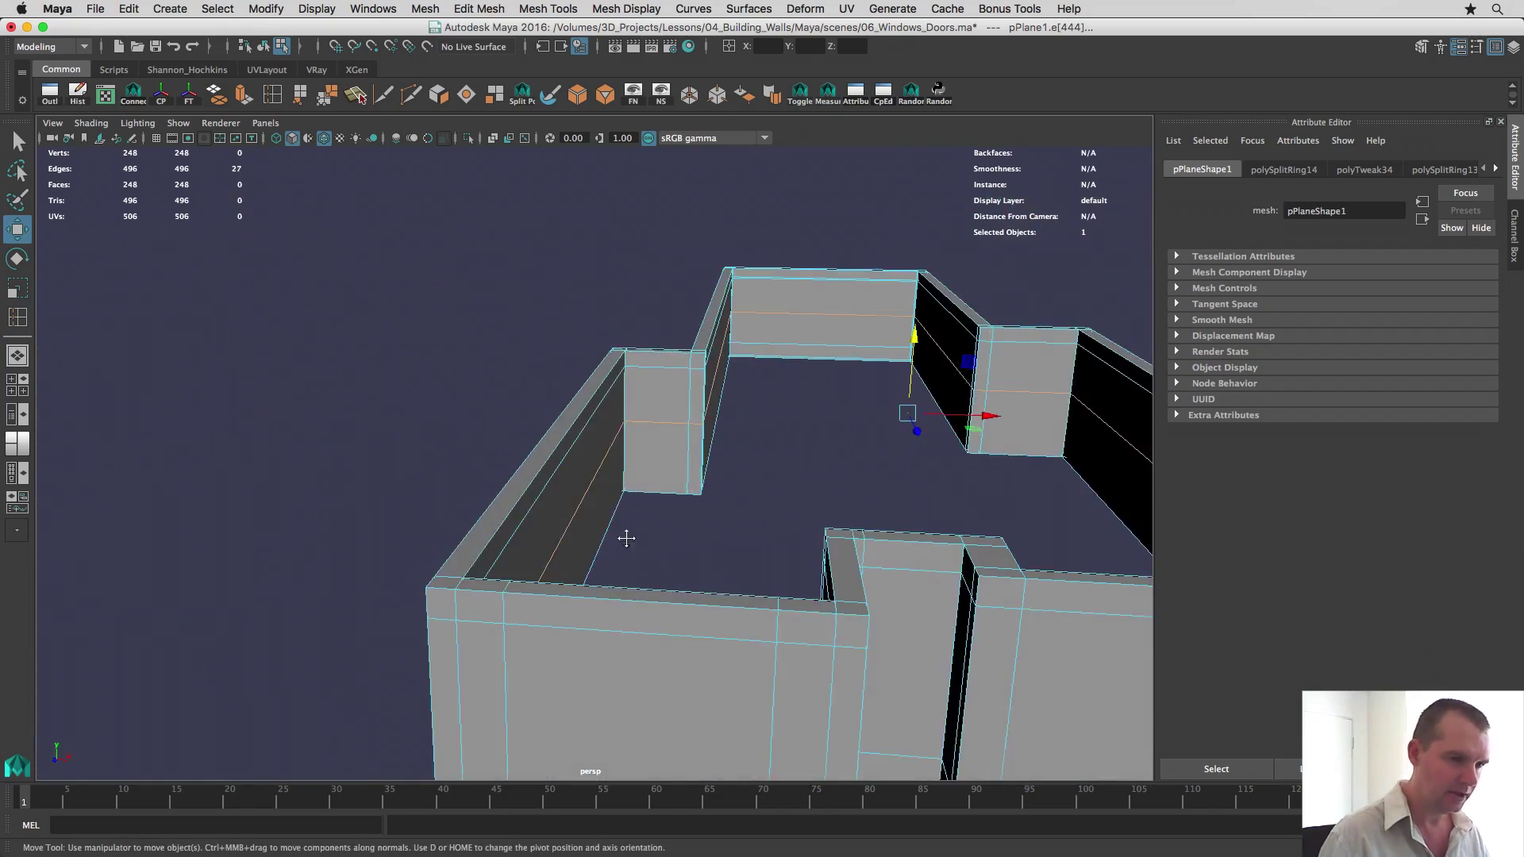
pyautogui.keyDown('alt'); pyautogui.moveTo(626, 538); pyautogui.dragTo(526, 383, button='middle'); pyautogui.keyUp('alt')
pyautogui.keyDown('alt'); pyautogui.moveTo(525, 384); pyautogui.dragTo(506, 463); pyautogui.keyUp('alt')
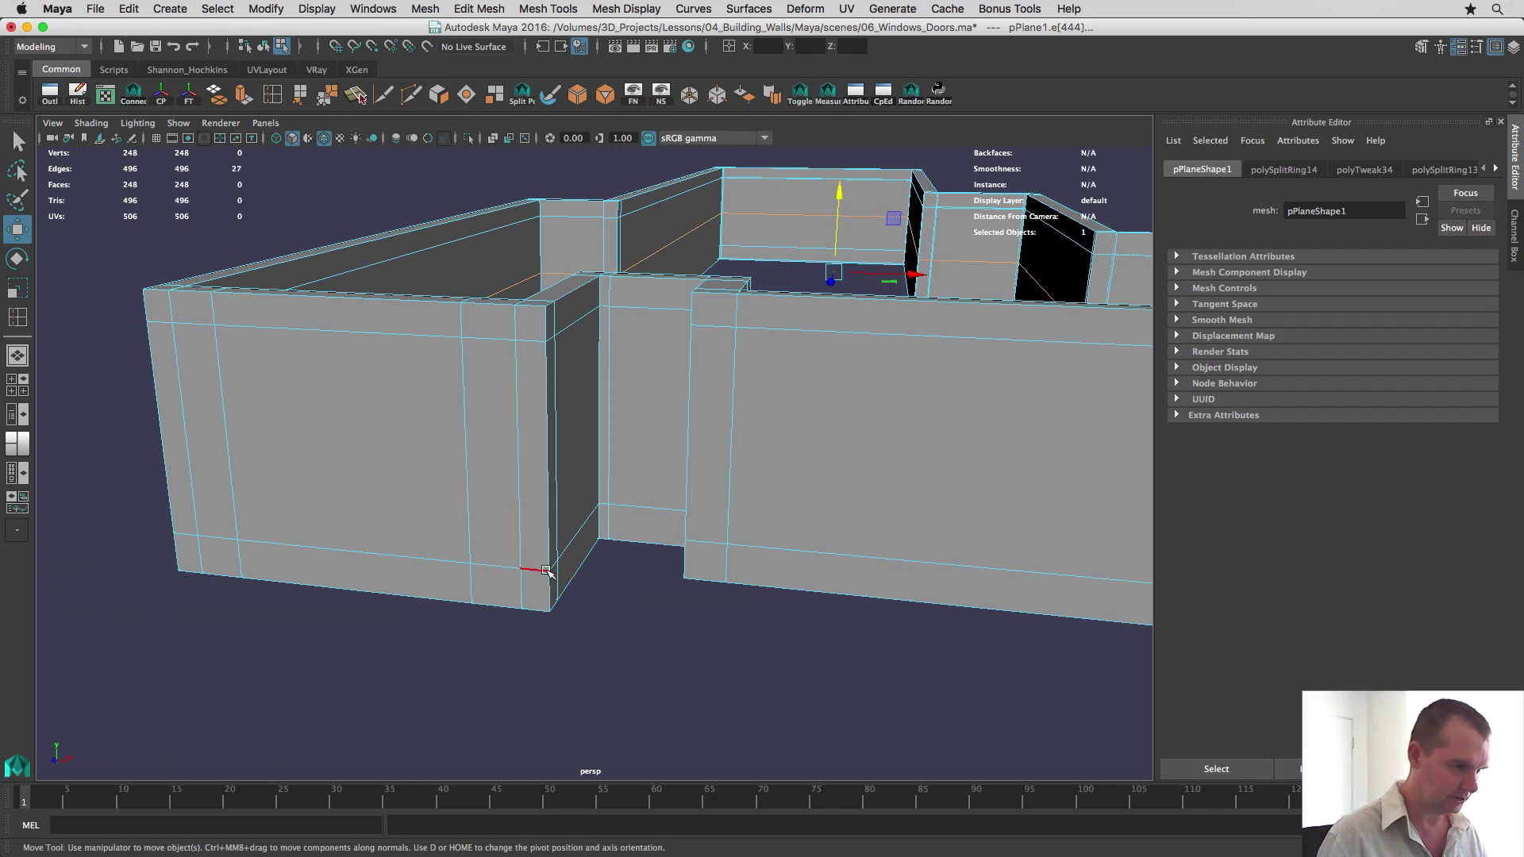
pyautogui.keyDown('alt'); pyautogui.moveTo(547, 570); pyautogui.dragTo(606, 513); pyautogui.keyUp('alt')
# Step: Delete the central outer face and the matching inner face of the short front wall to cut the window opening
pyautogui.keyDown('alt'); pyautogui.moveTo(606, 513); pyautogui.dragTo(531, 624, button='middle'); pyautogui.keyUp('alt')
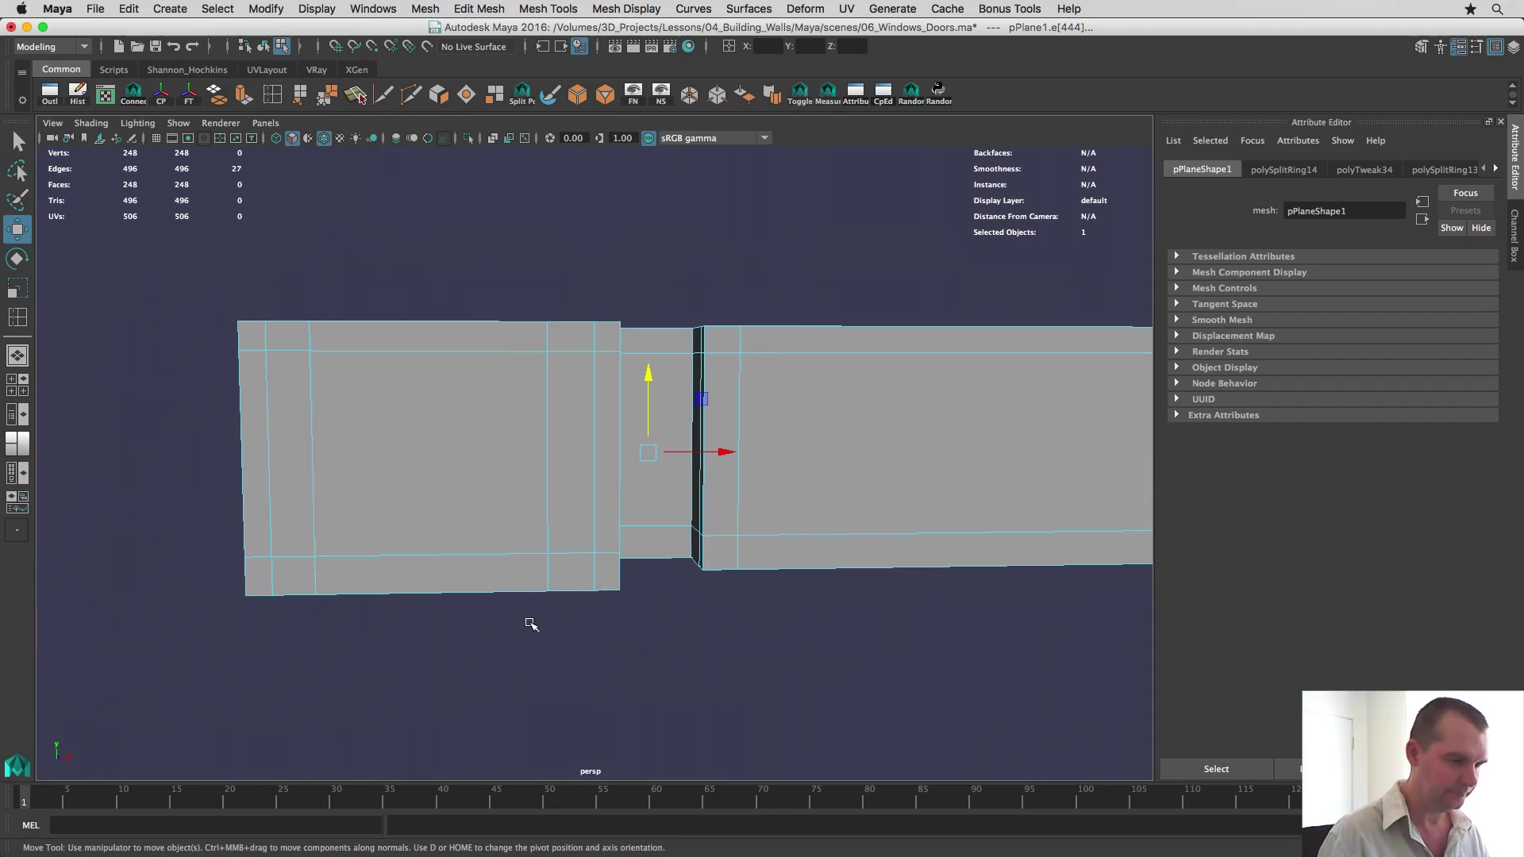
pyautogui.keyDown('alt'); pyautogui.moveTo(475, 496); pyautogui.dragTo(517, 483); pyautogui.keyUp('alt')
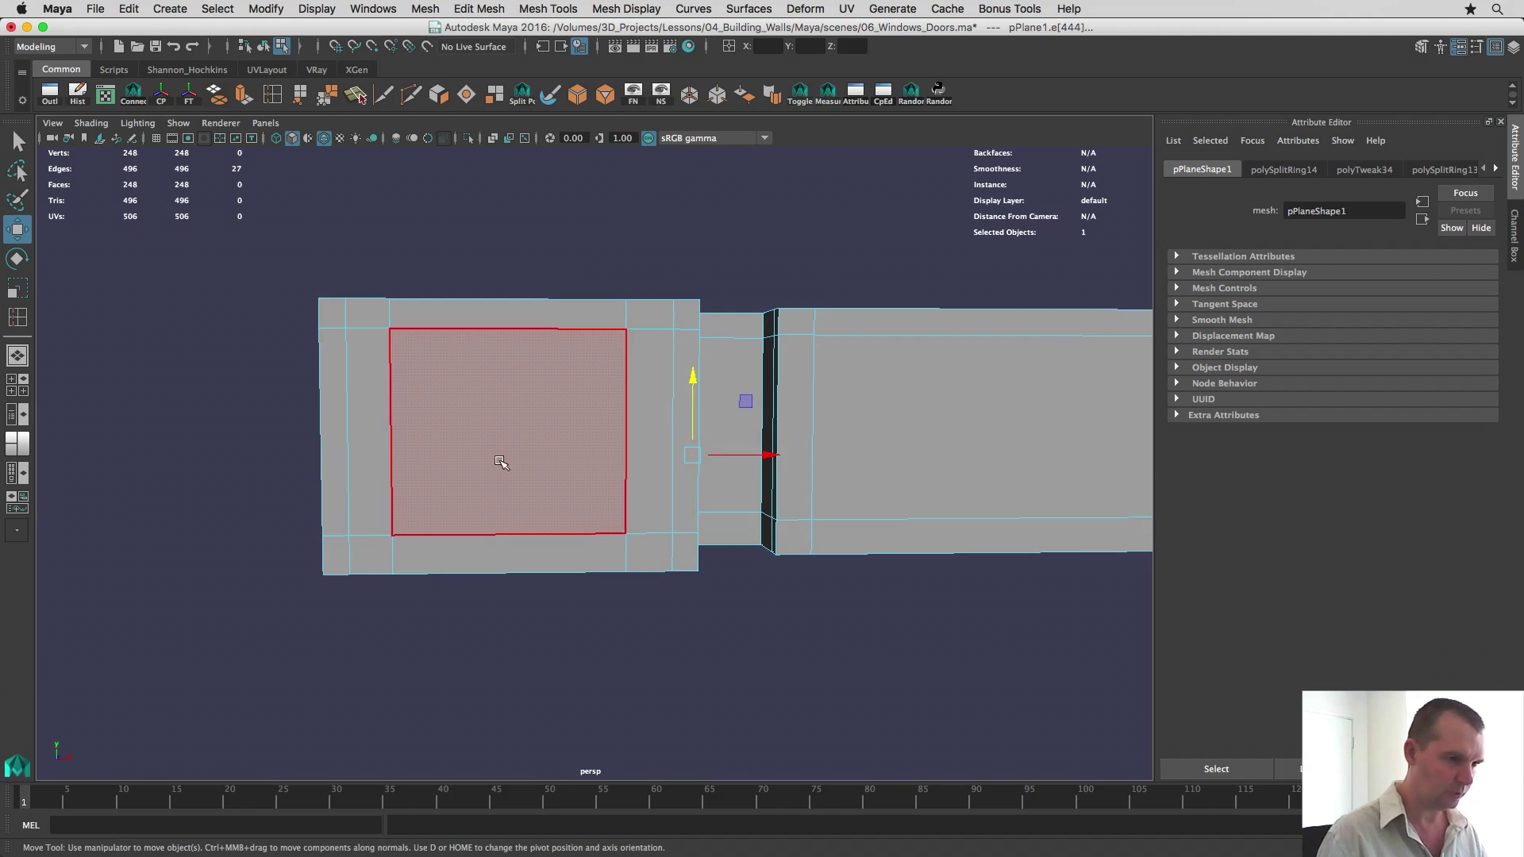
pyautogui.click(505, 449)
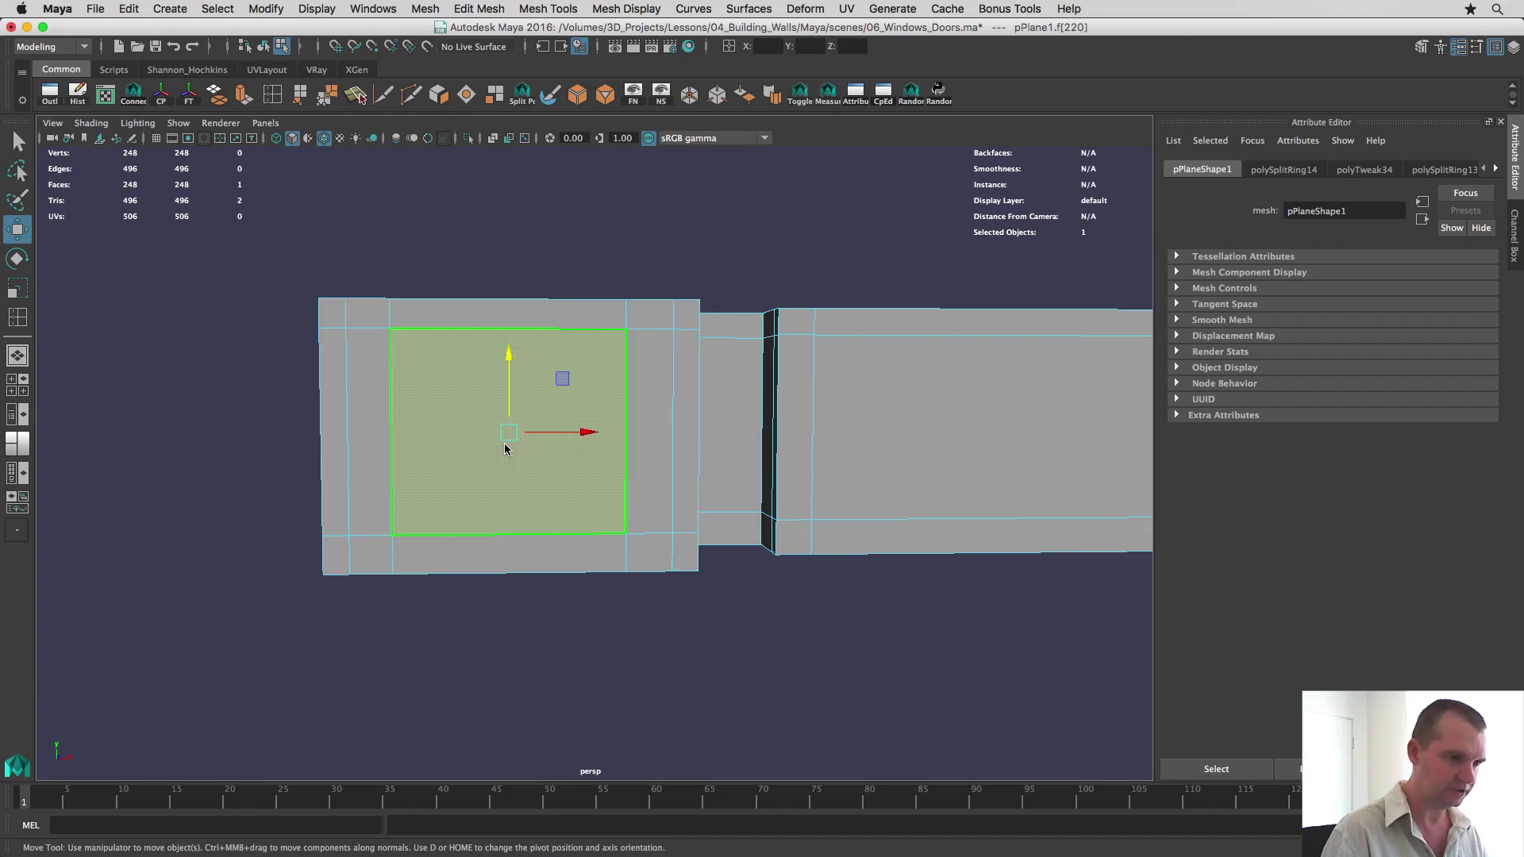
pyautogui.press('Delete')
pyautogui.click(528, 413)
pyautogui.press('Delete')
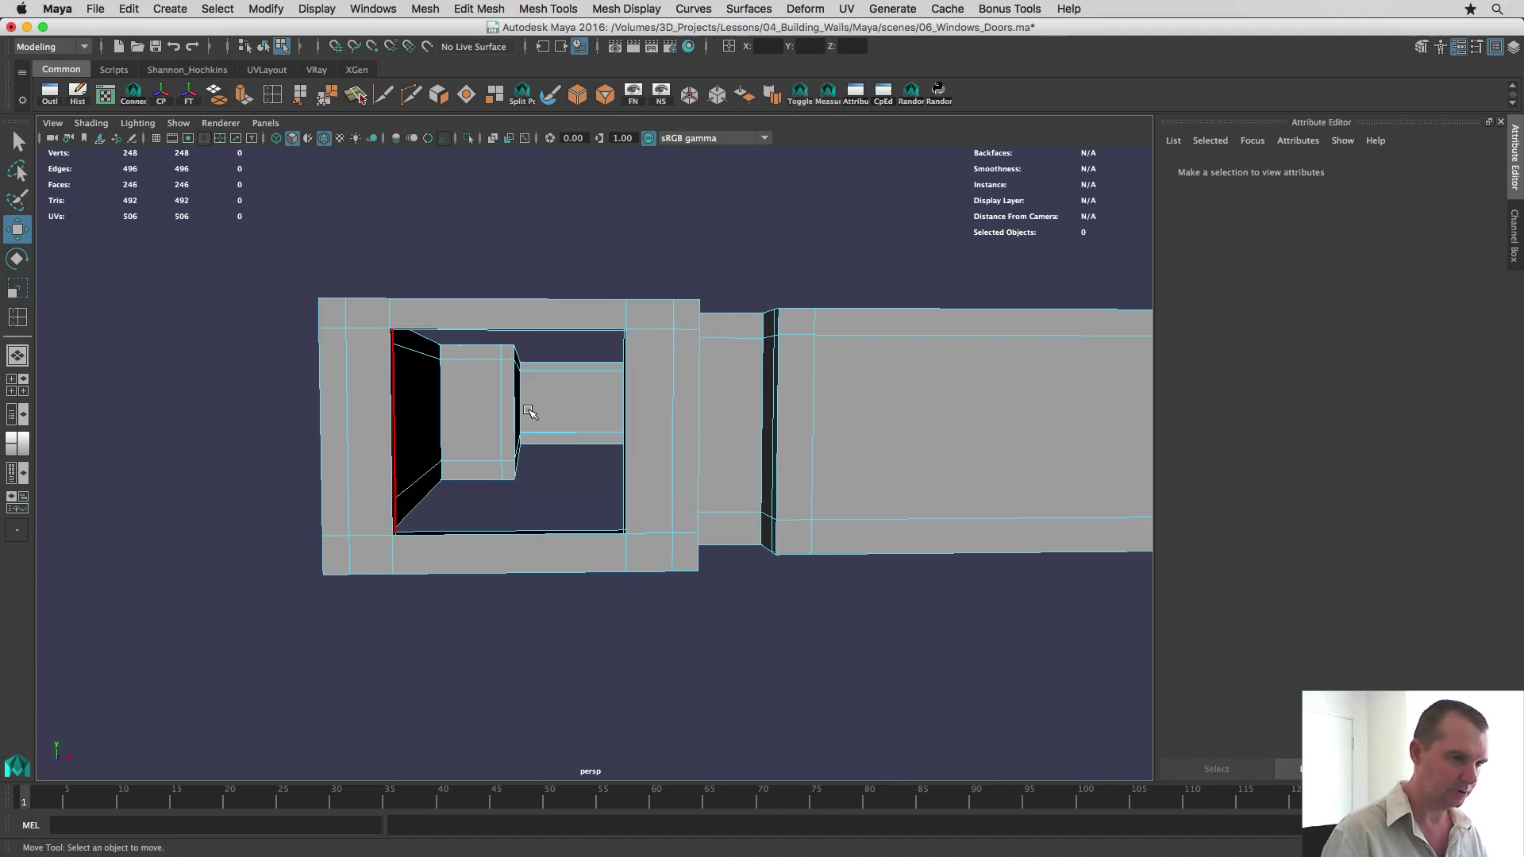
# Step: Inspect the gap between the wall skins around the window opening and choose the Modeling menu set
pyautogui.keyDown('alt'); pyautogui.moveTo(527, 415); pyautogui.dragTo(365, 487); pyautogui.keyUp('alt')
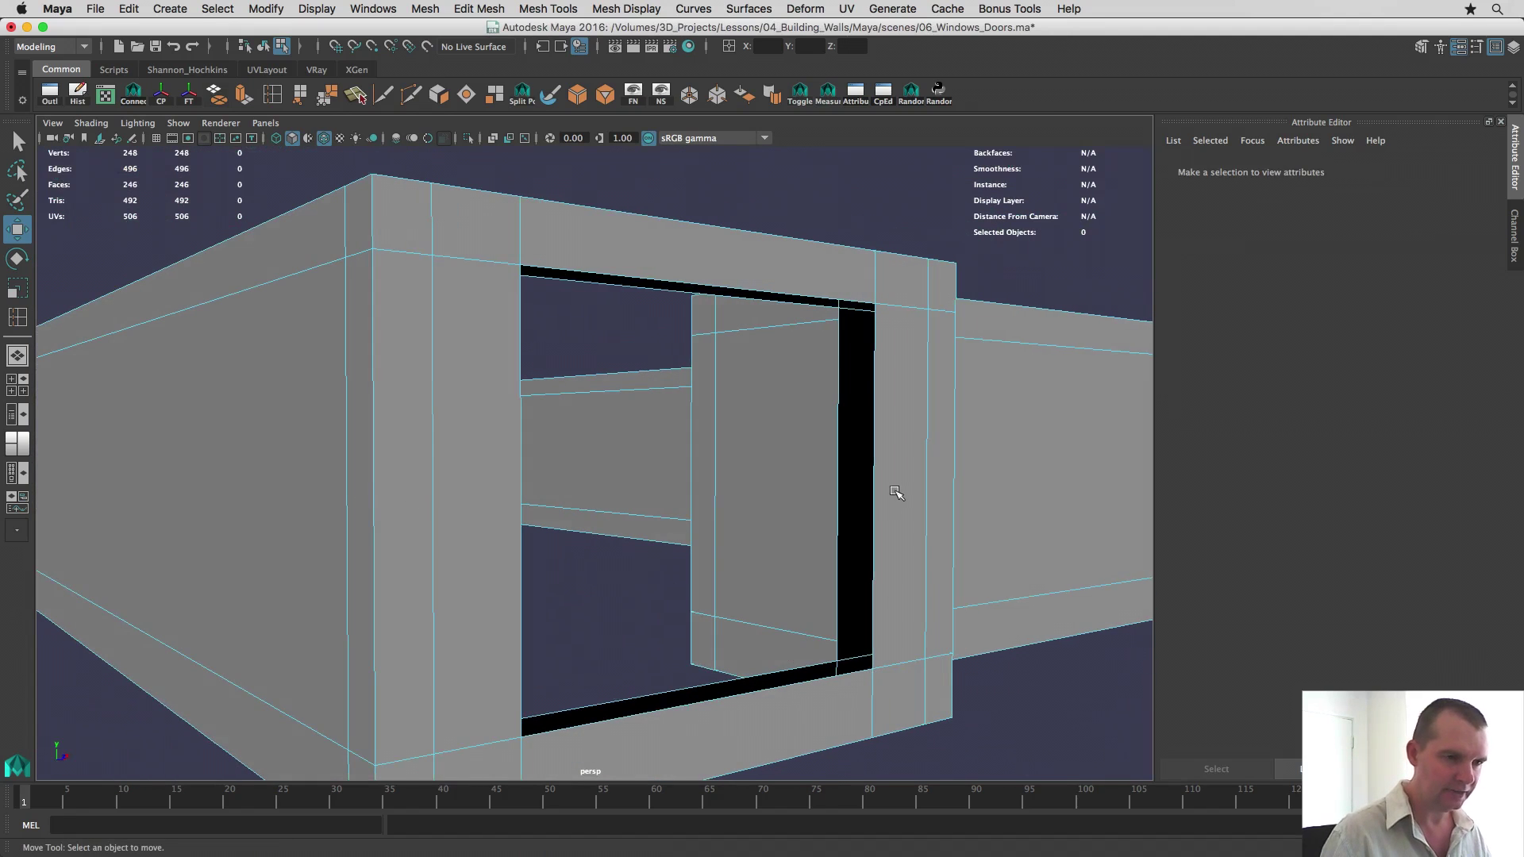
pyautogui.keyDown('alt'); pyautogui.moveTo(687, 349); pyautogui.dragTo(626, 483); pyautogui.keyUp('alt')
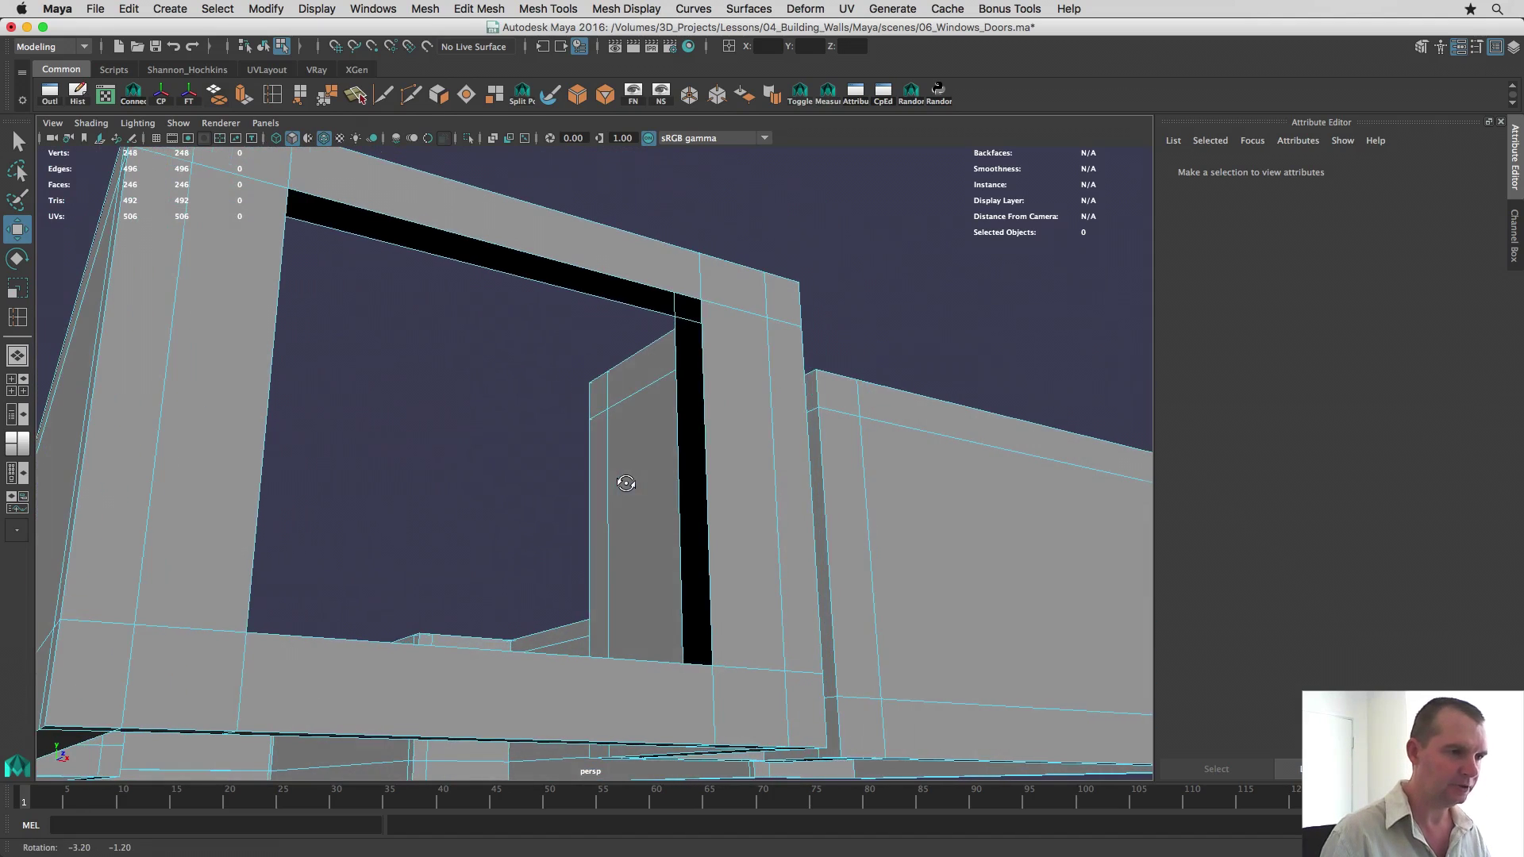
pyautogui.keyDown('alt'); pyautogui.moveTo(564, 380); pyautogui.dragTo(553, 383, button='middle'); pyautogui.keyUp('alt')
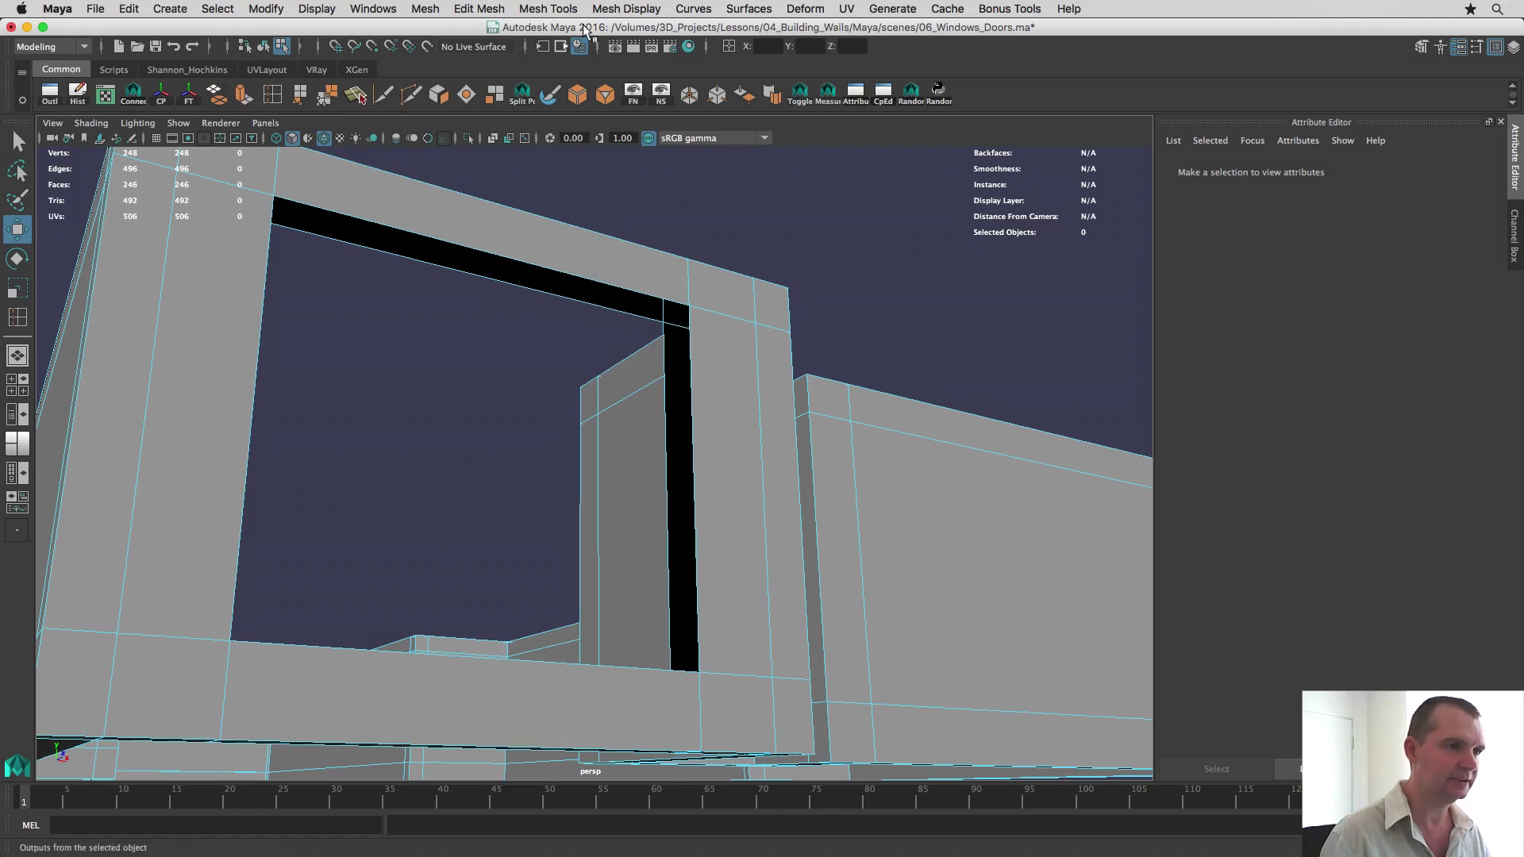
pyautogui.click(546, 8)
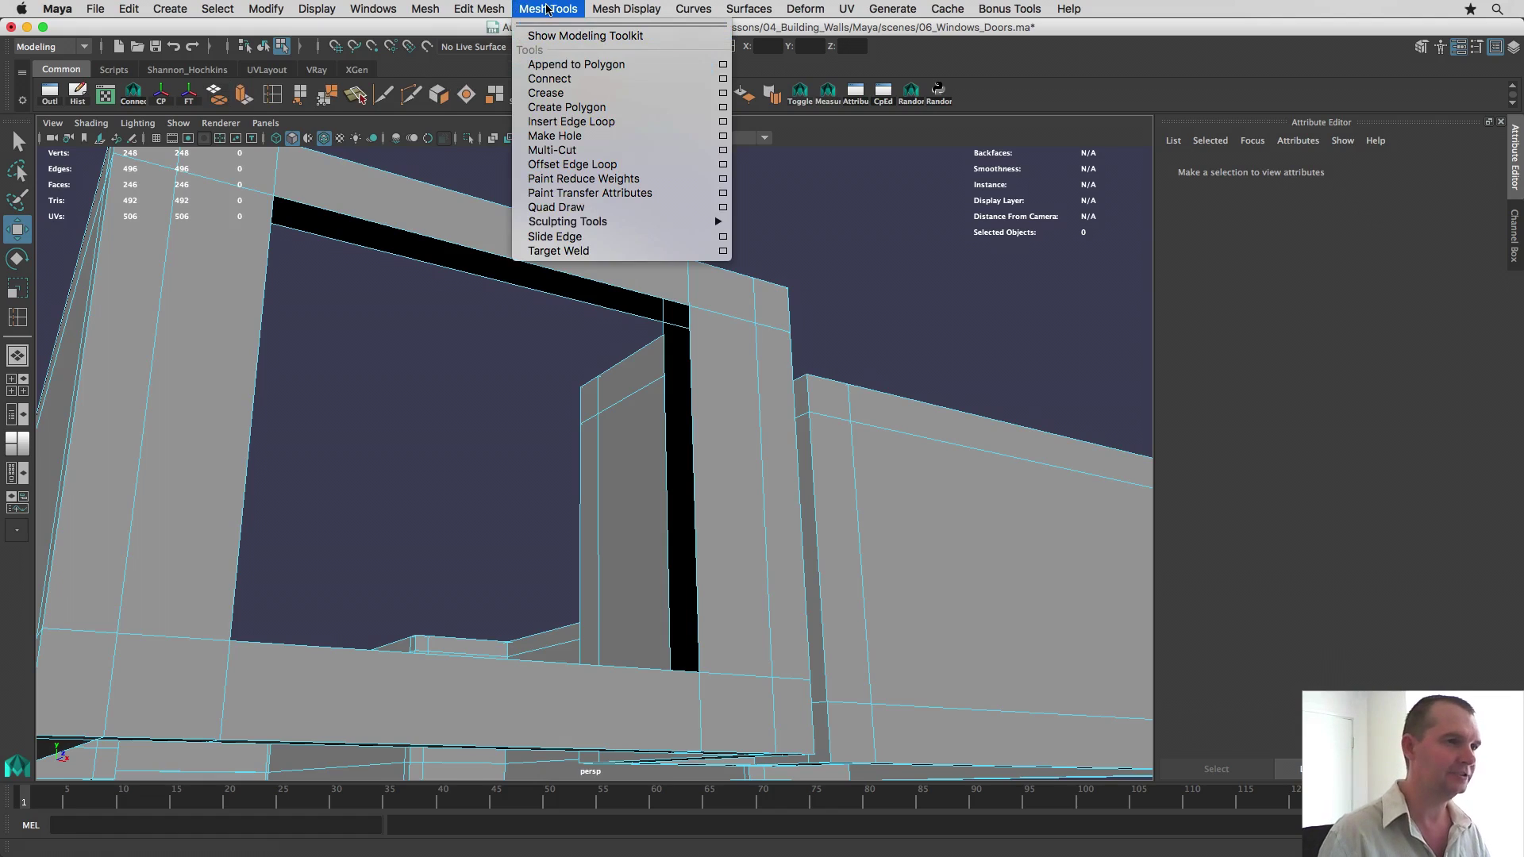
pyautogui.click(547, 9)
pyautogui.click(48, 47)
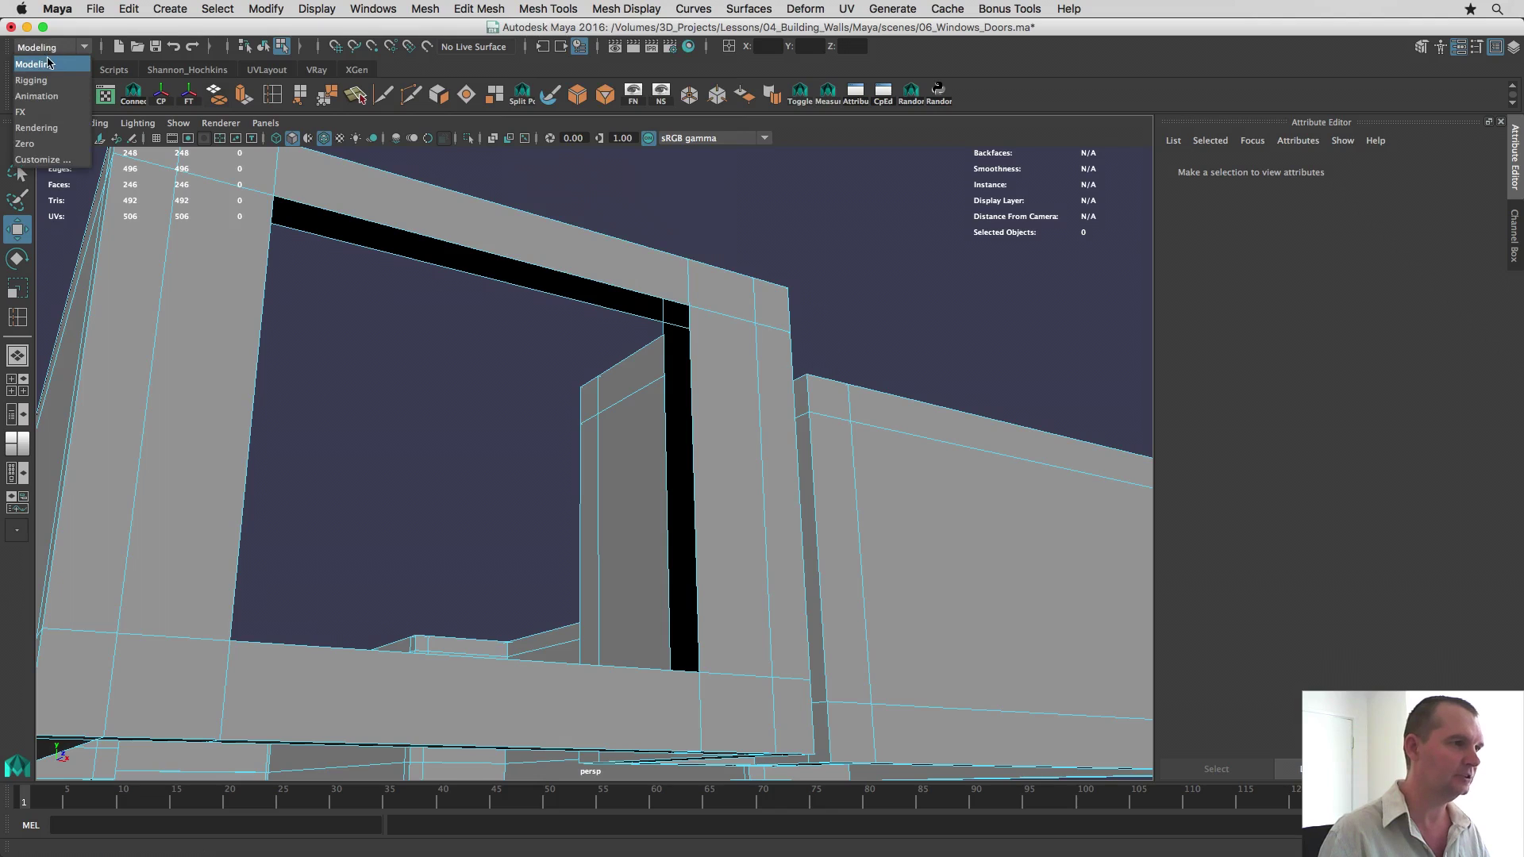
pyautogui.click(48, 63)
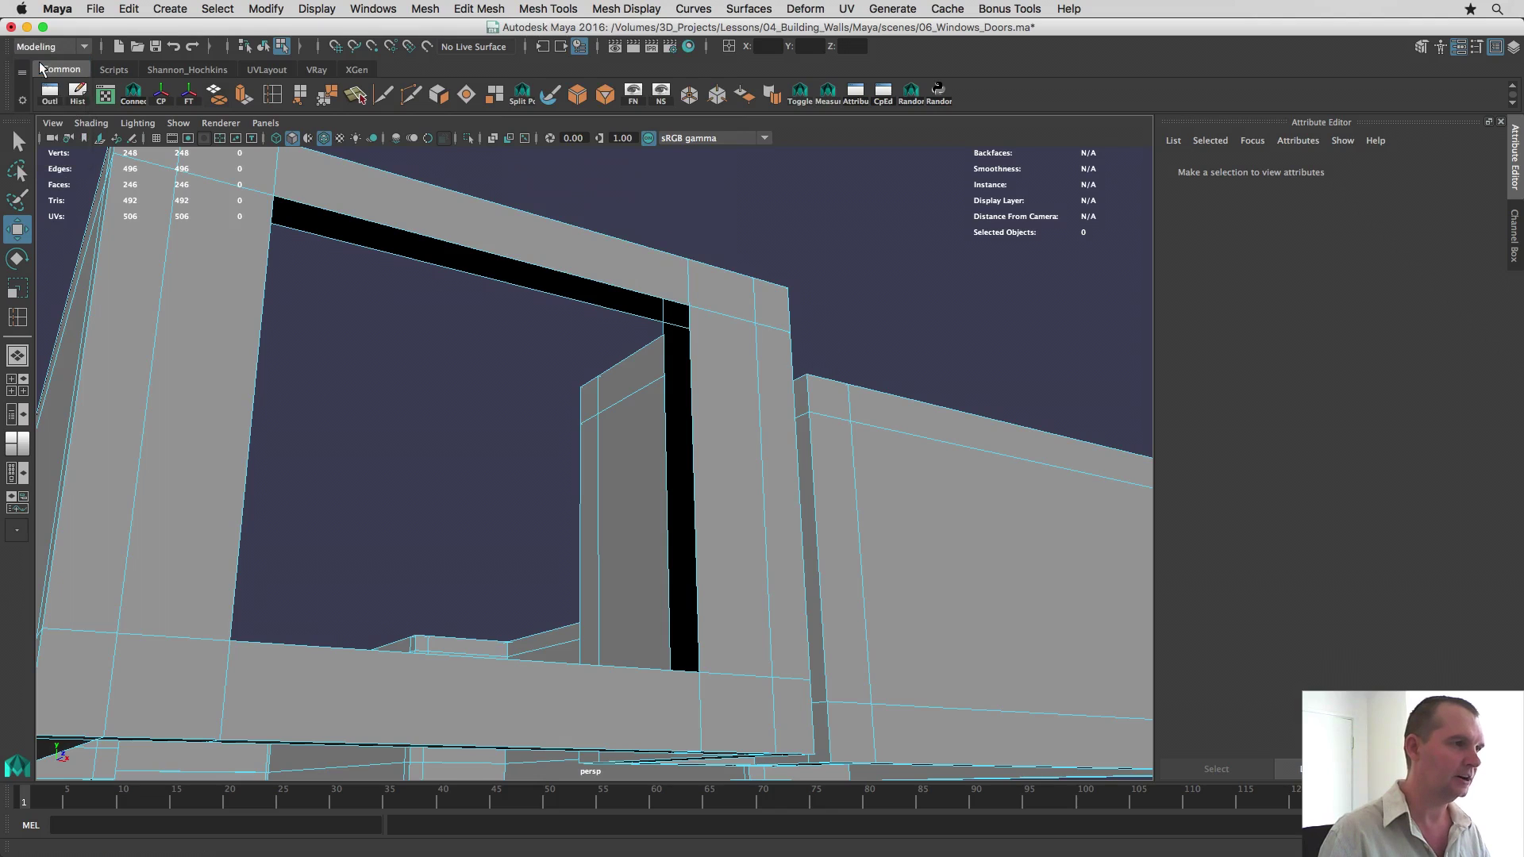
# Step: Bridge the outer and inner edges along the top of the window opening with the Append to Polygon tool
pyautogui.click(547, 8)
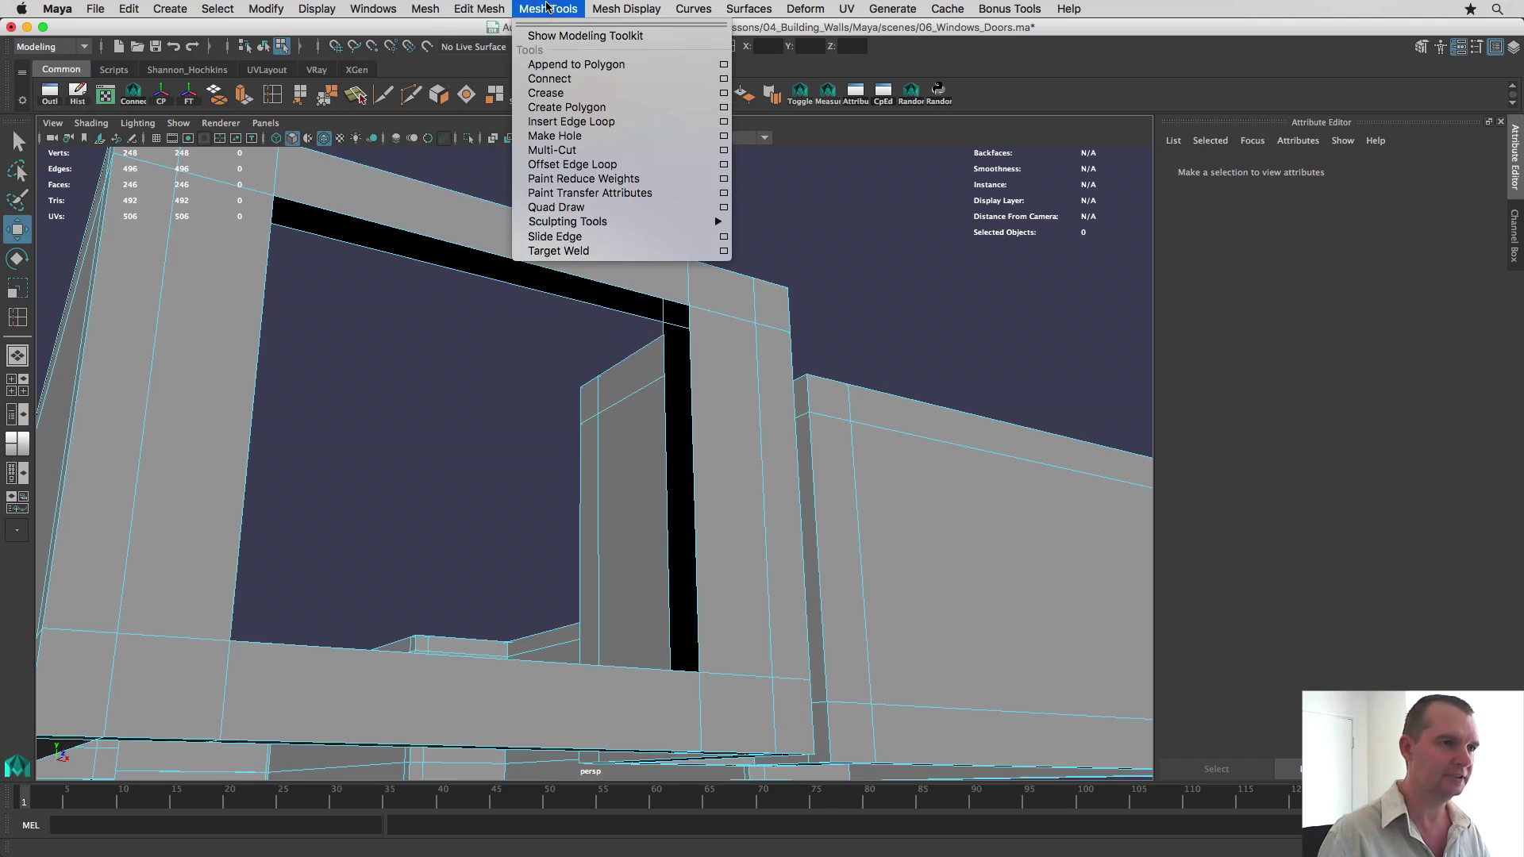
pyautogui.moveTo(489, 6)
pyautogui.moveTo(555, 6)
pyautogui.click(592, 65)
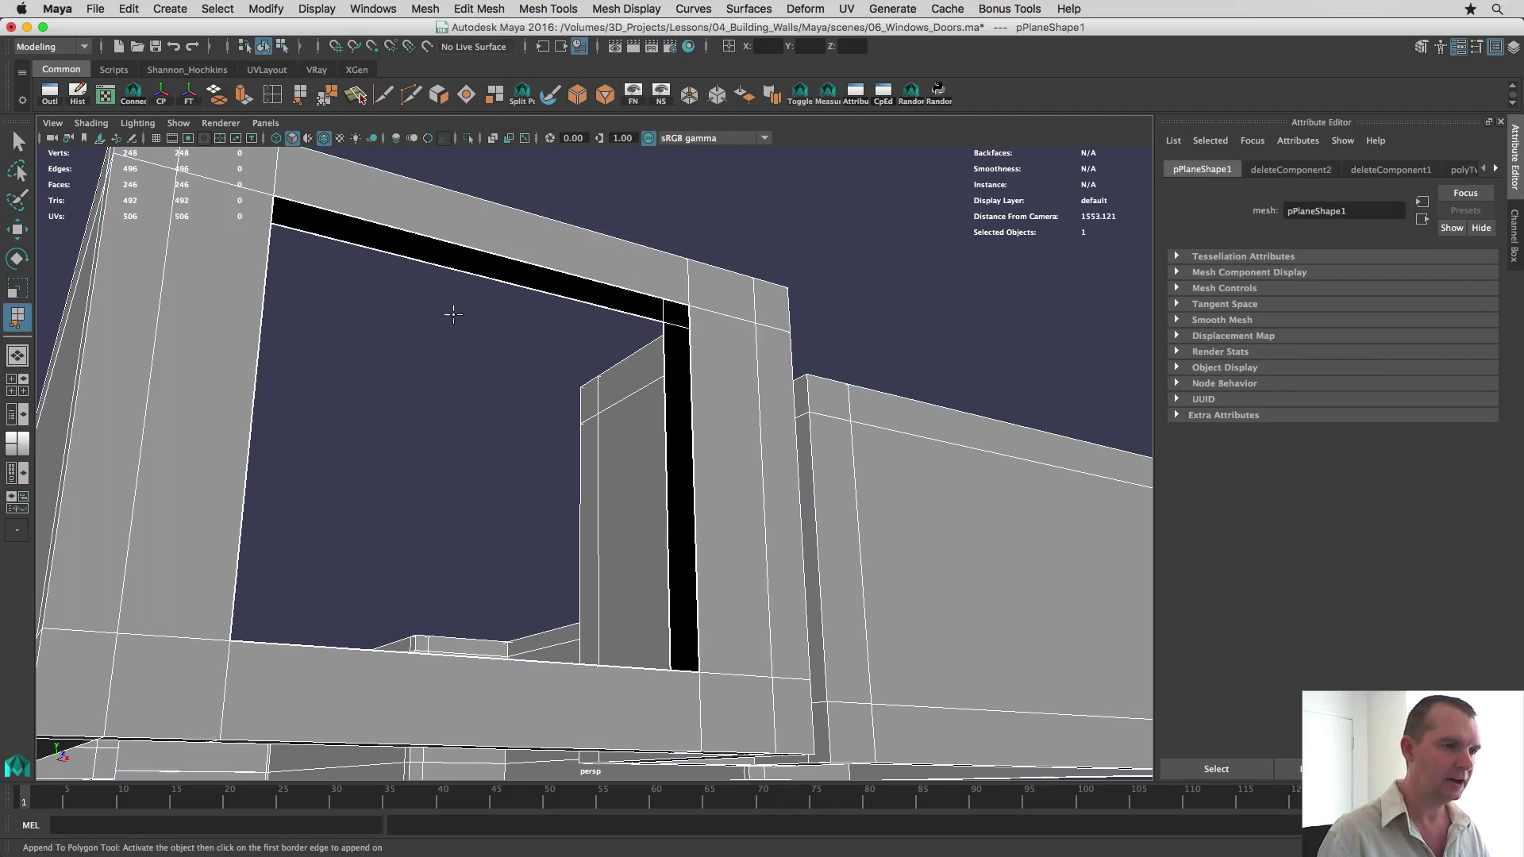
pyautogui.scroll(3, 462, 337)
pyautogui.keyDown('alt'); pyautogui.moveTo(463, 337); pyautogui.dragTo(509, 435); pyautogui.keyUp('alt')
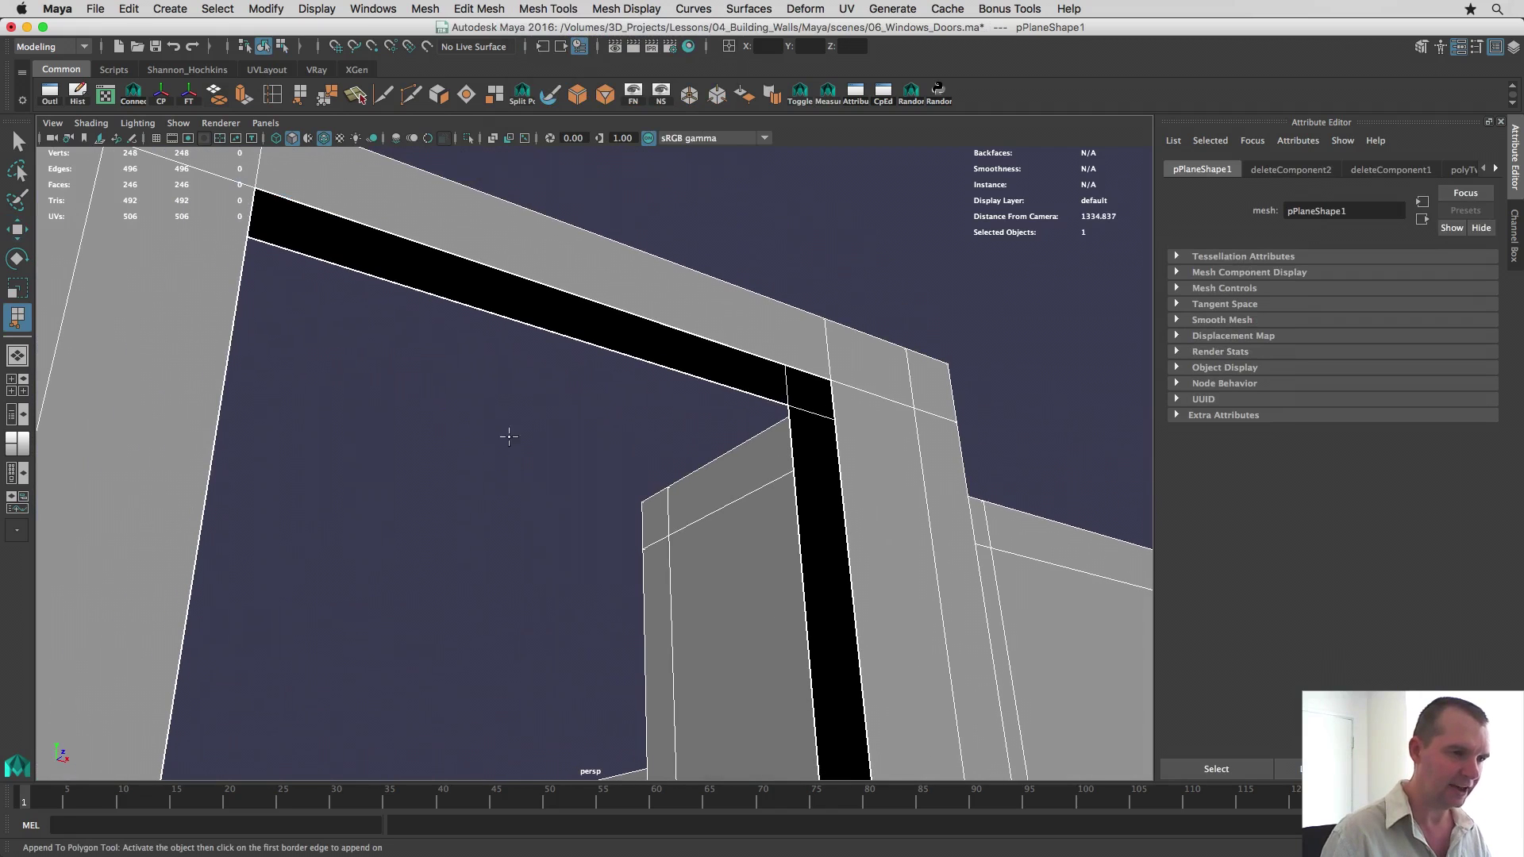
pyautogui.click(571, 293)
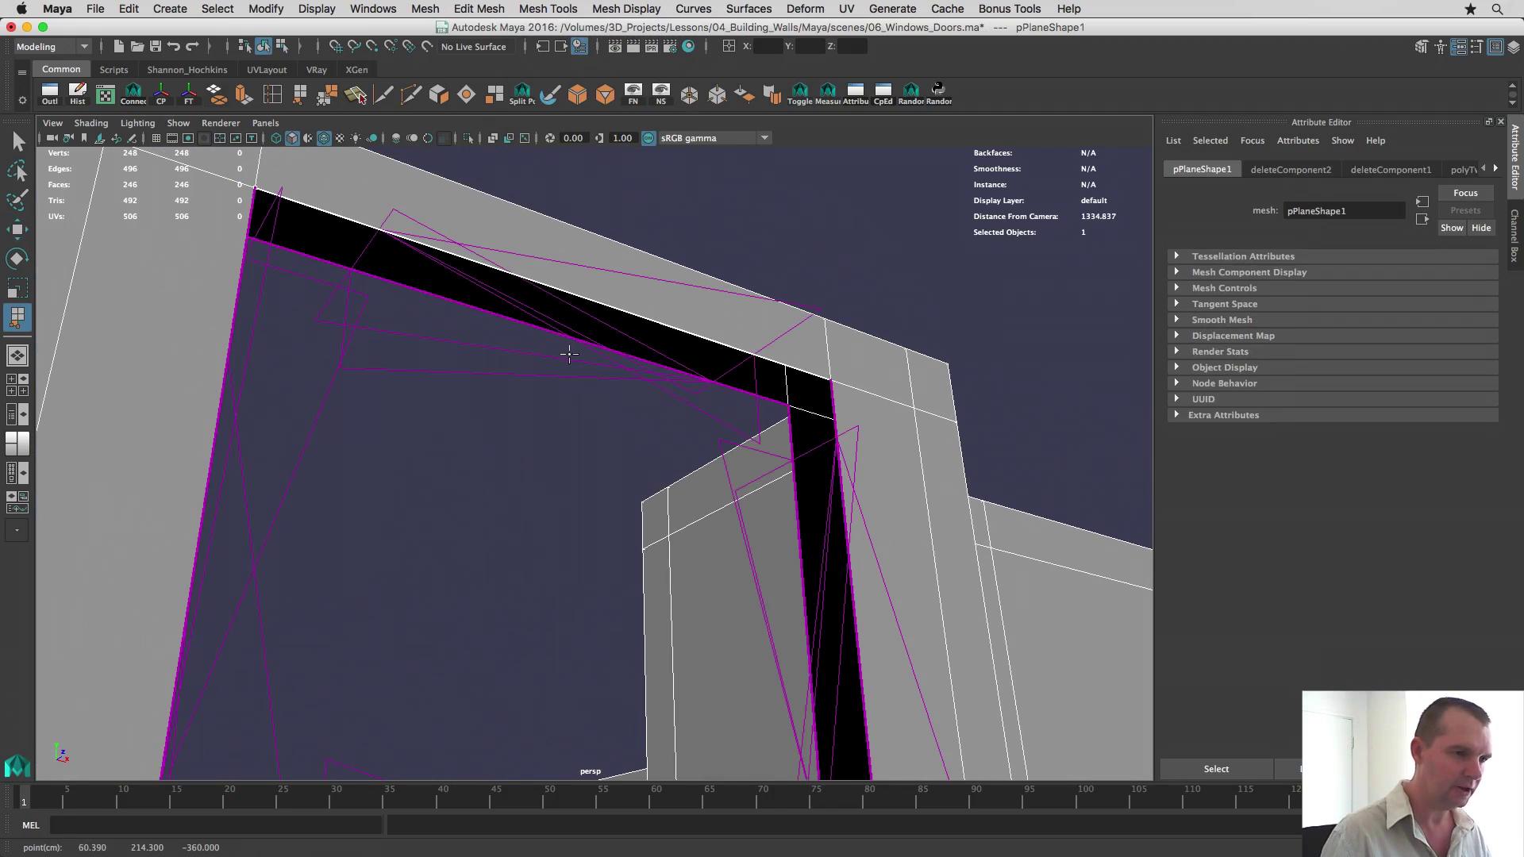
pyautogui.keyDown('alt'); pyautogui.moveTo(562, 350); pyautogui.dragTo(490, 341, button='right'); pyautogui.keyUp('alt')
pyautogui.keyDown('alt'); pyautogui.moveTo(490, 341); pyautogui.dragTo(521, 356, button='middle'); pyautogui.keyUp('alt')
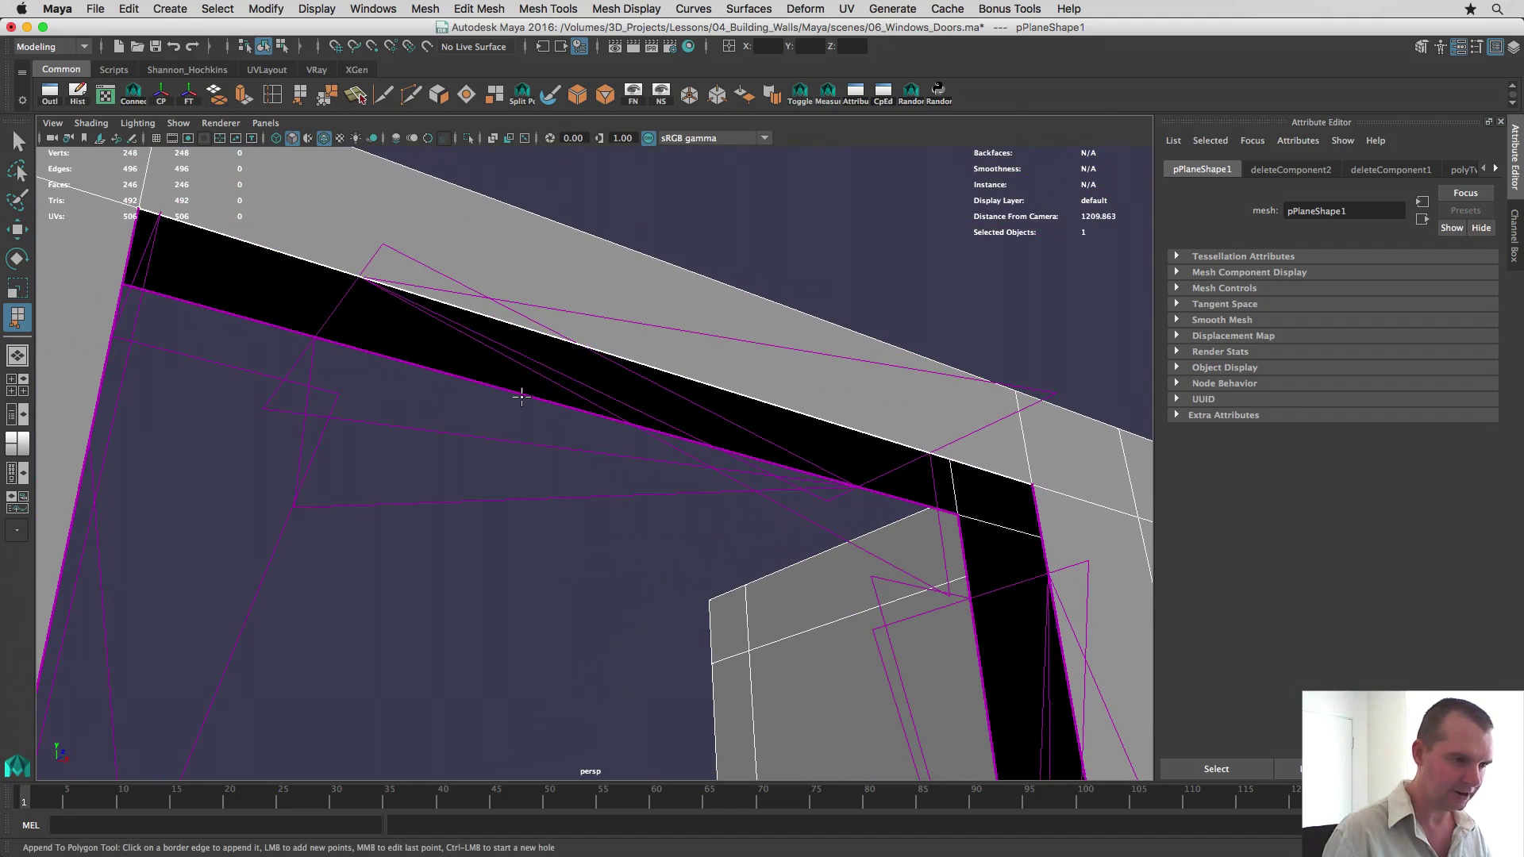
pyautogui.click(521, 395)
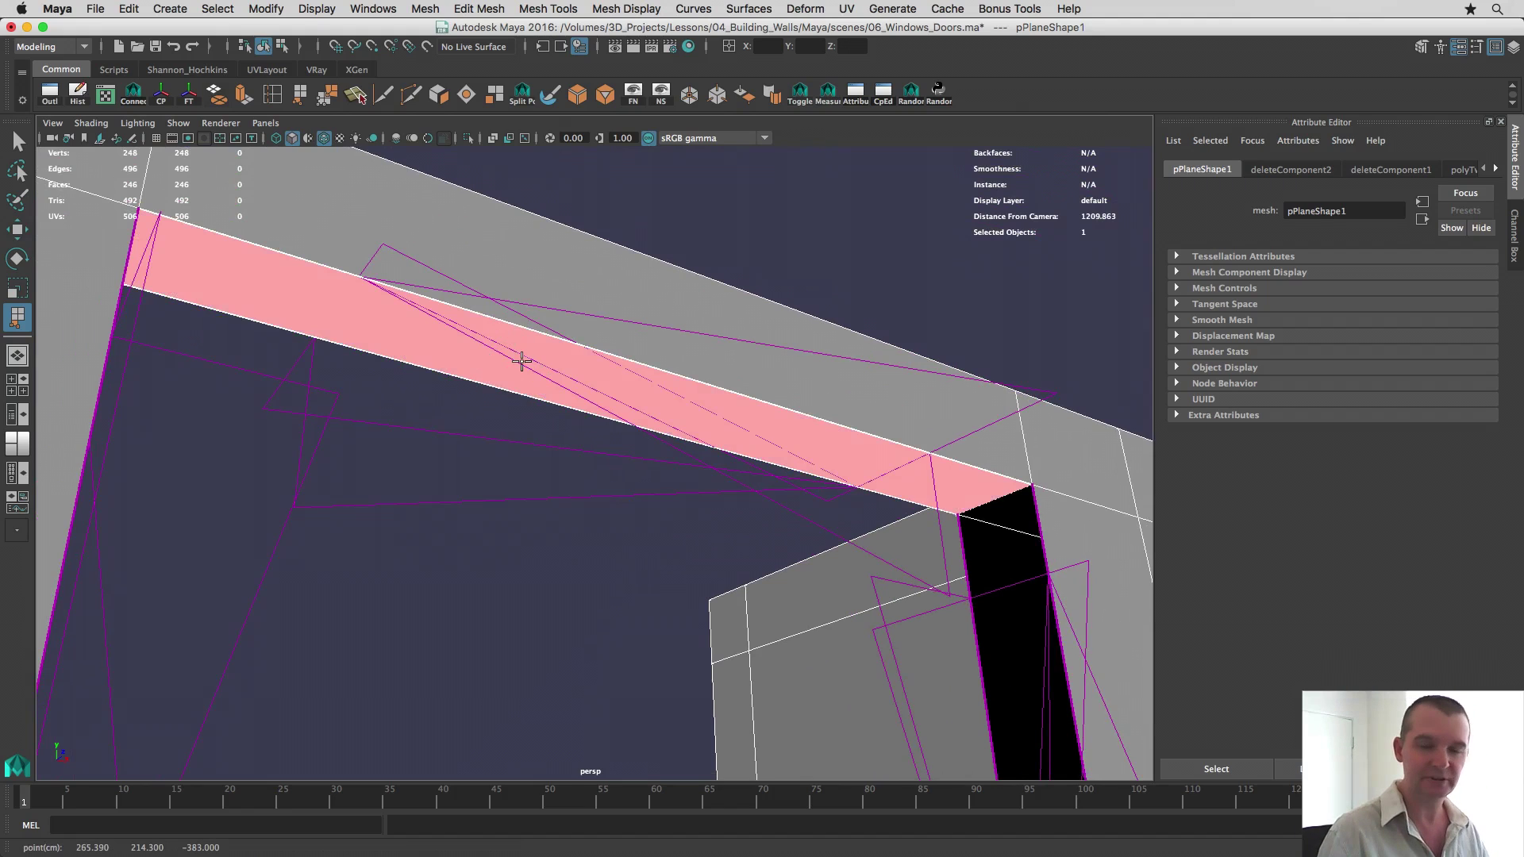
pyautogui.scroll(-3, 521, 361)
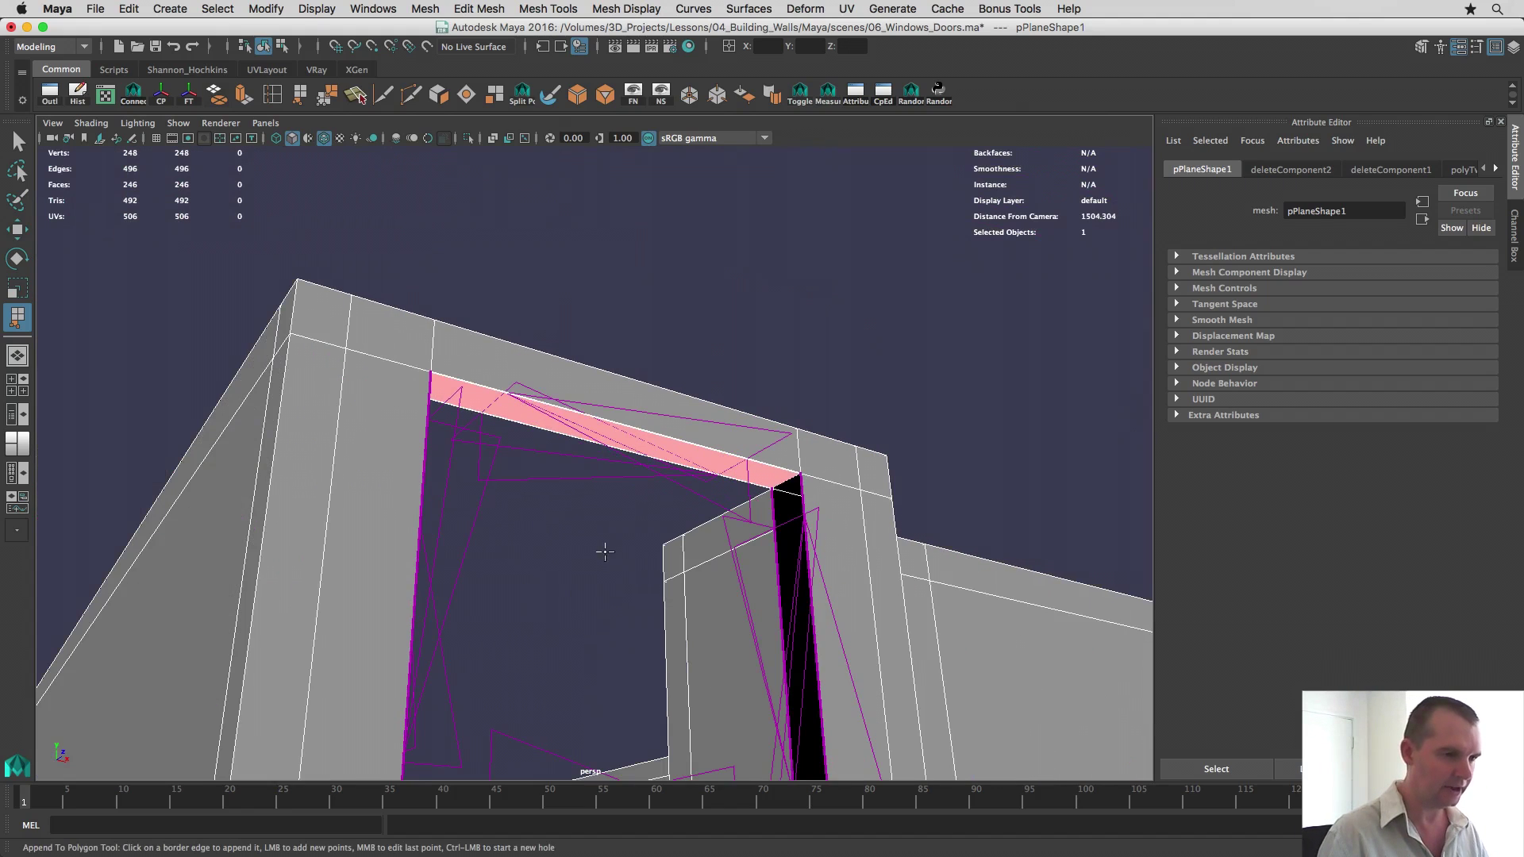
pyautogui.press('Return')
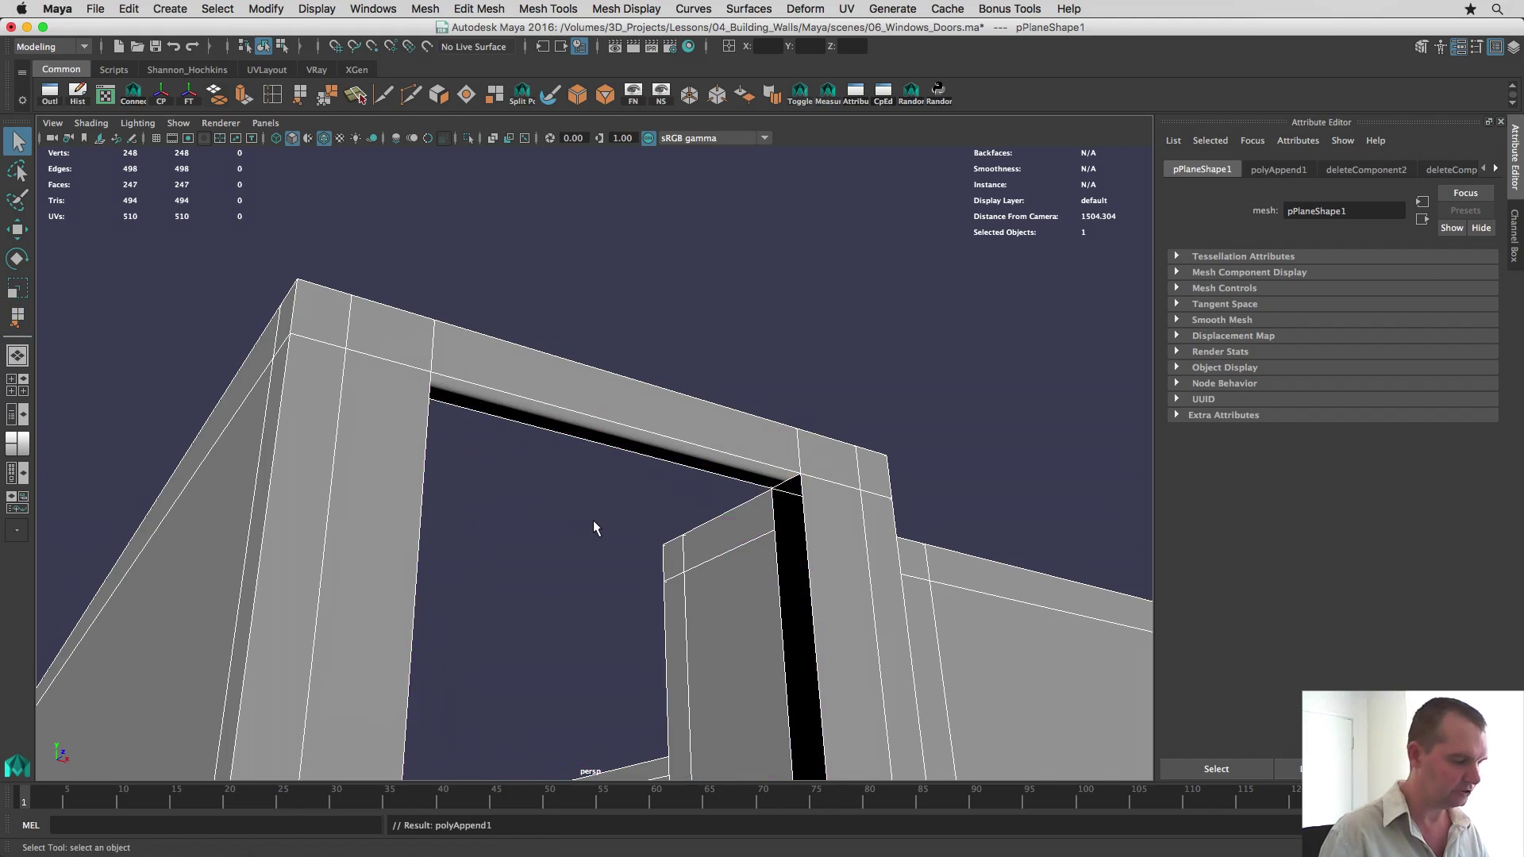
# Step: Append a polygon between the outer and inner vertical edges on the right-hand side of the window opening, seen from outside
pyautogui.keyDown('alt'); pyautogui.moveTo(592, 520); pyautogui.dragTo(792, 428); pyautogui.keyUp('alt')
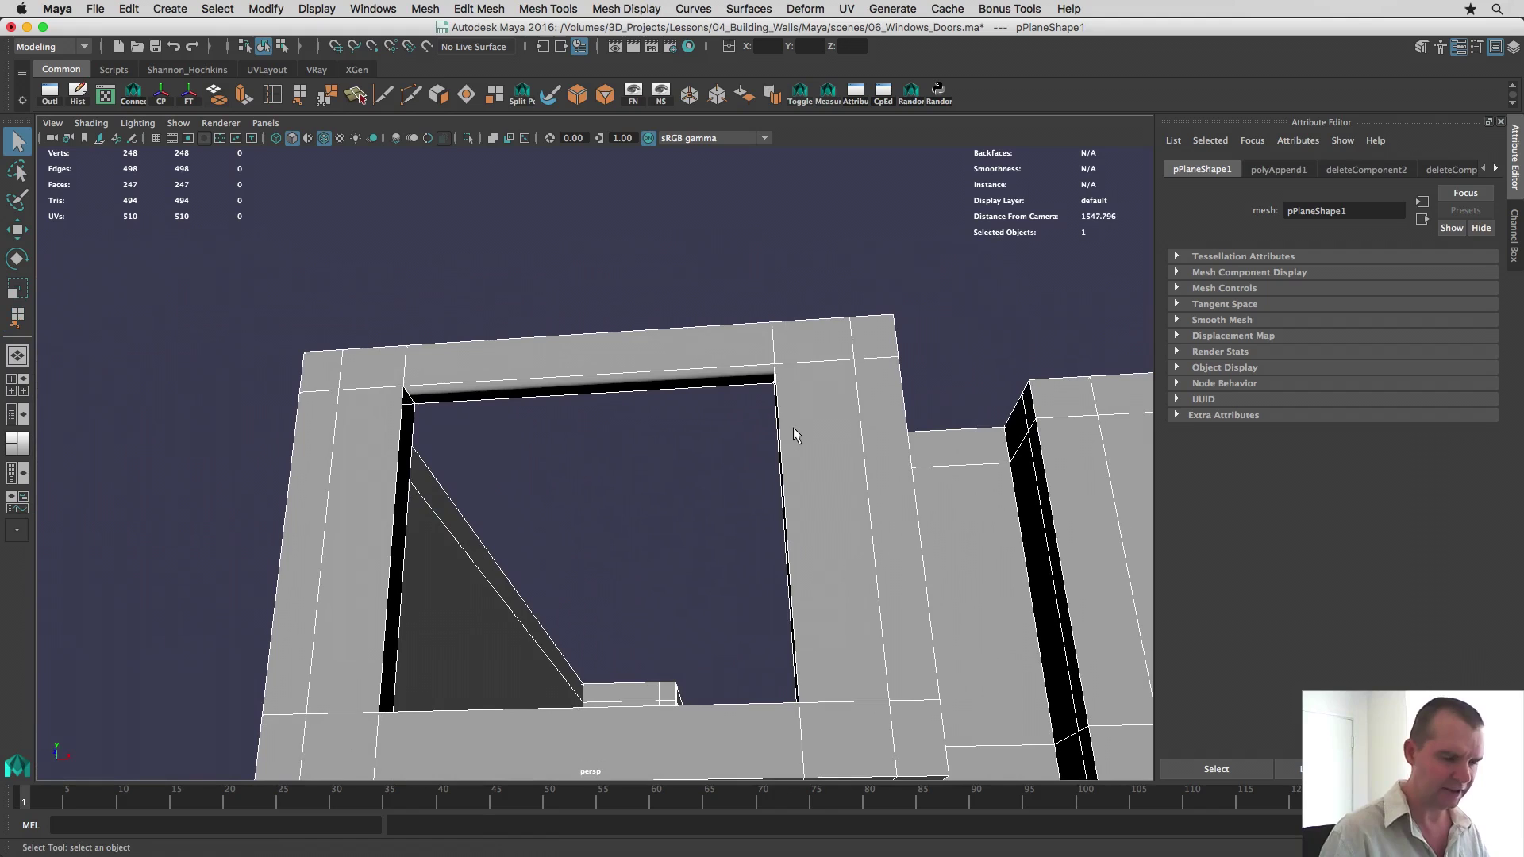
pyautogui.scroll(3, 714, 396)
pyautogui.keyDown('alt'); pyautogui.moveTo(674, 357); pyautogui.dragTo(466, 289); pyautogui.keyUp('alt')
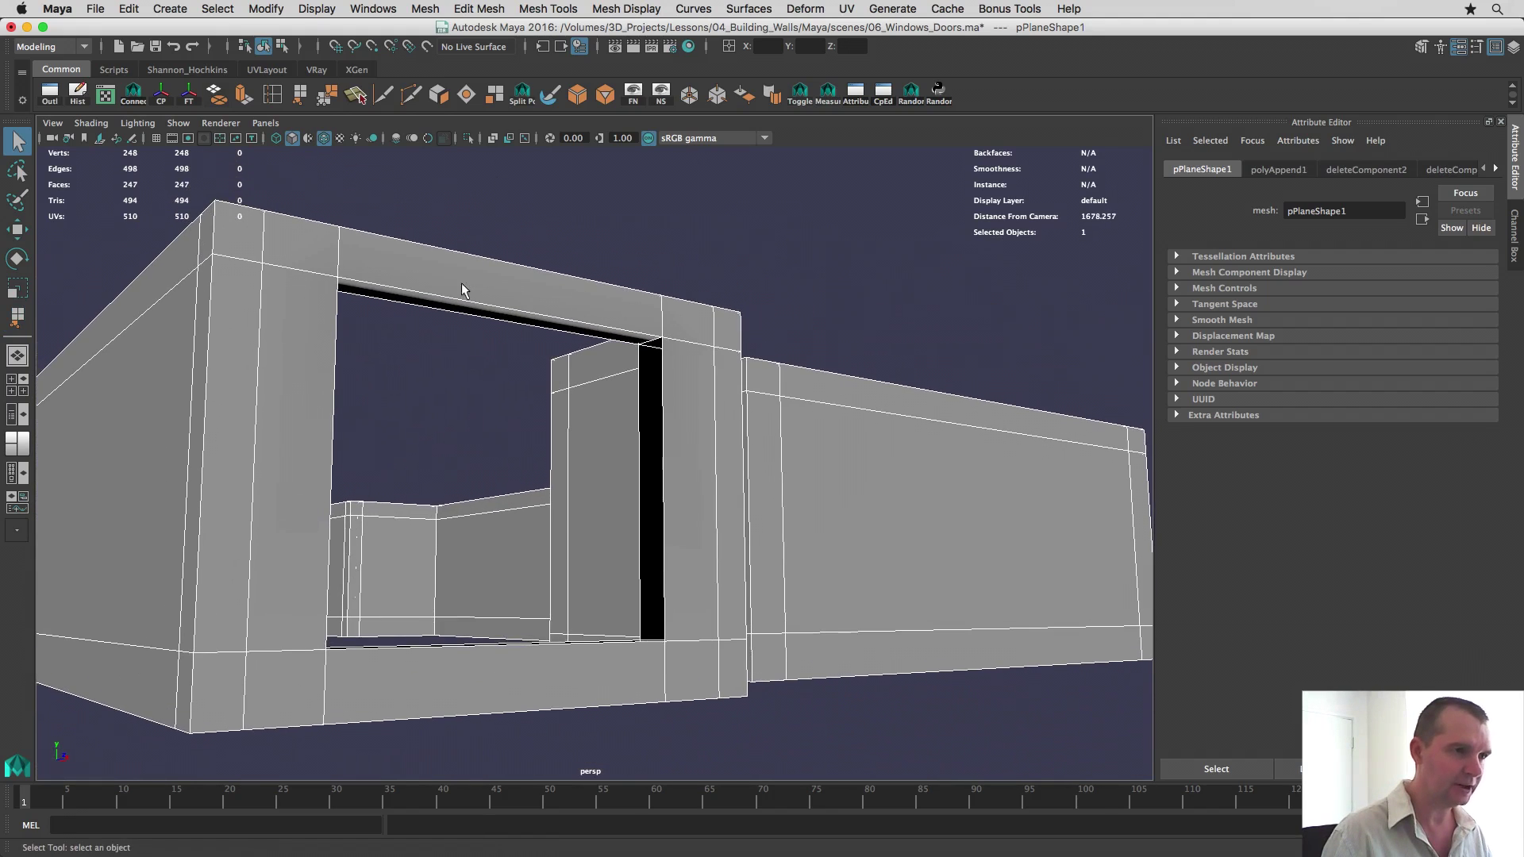
pyautogui.click(548, 8)
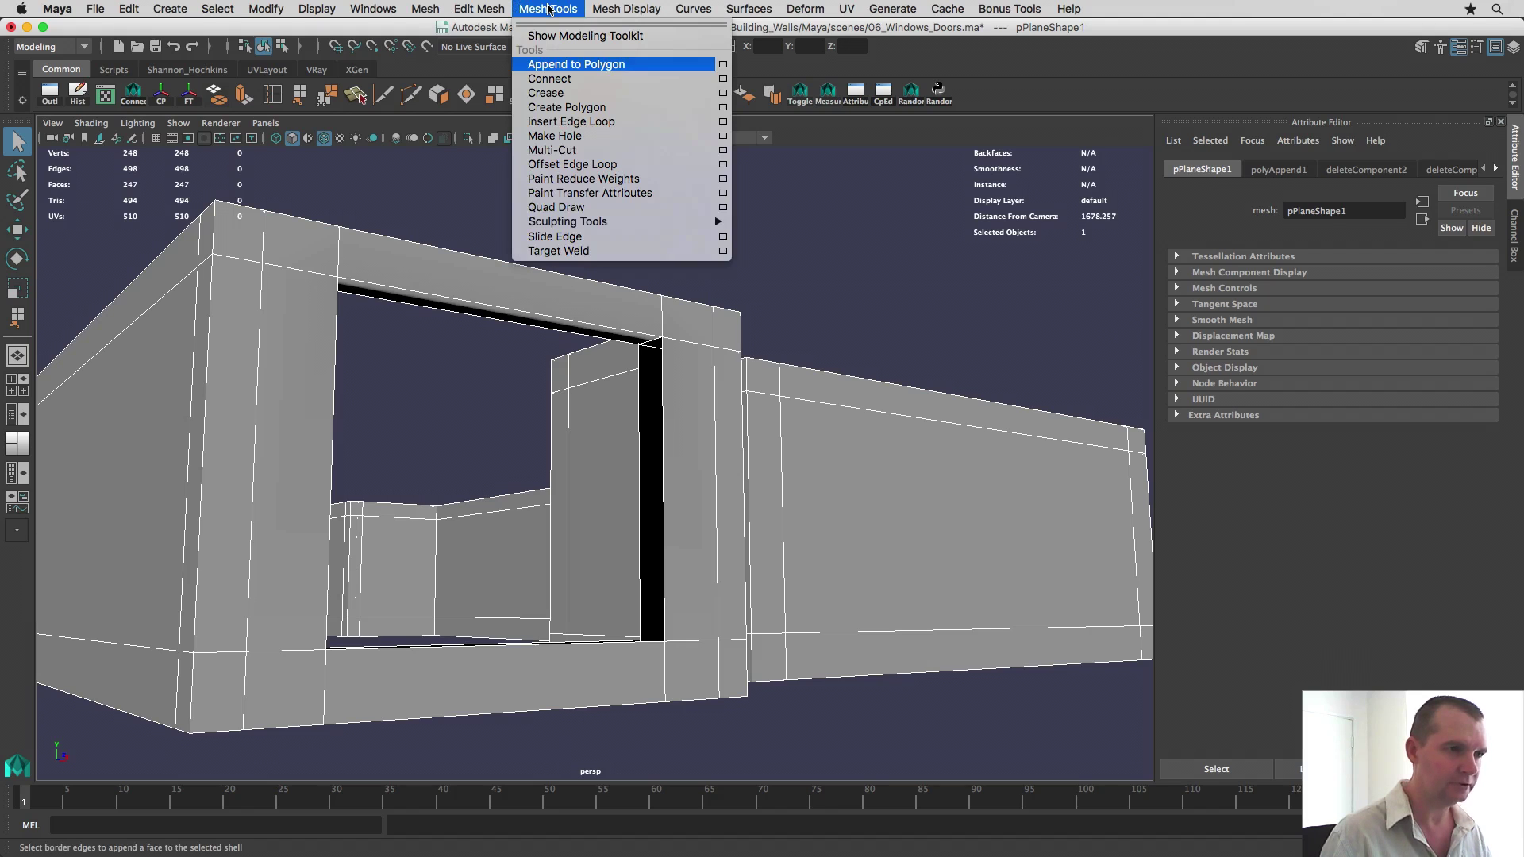
pyautogui.click(557, 64)
pyautogui.keyDown('alt'); pyautogui.moveTo(564, 414); pyautogui.dragTo(715, 423, button='right'); pyautogui.keyUp('alt')
pyautogui.click(699, 409)
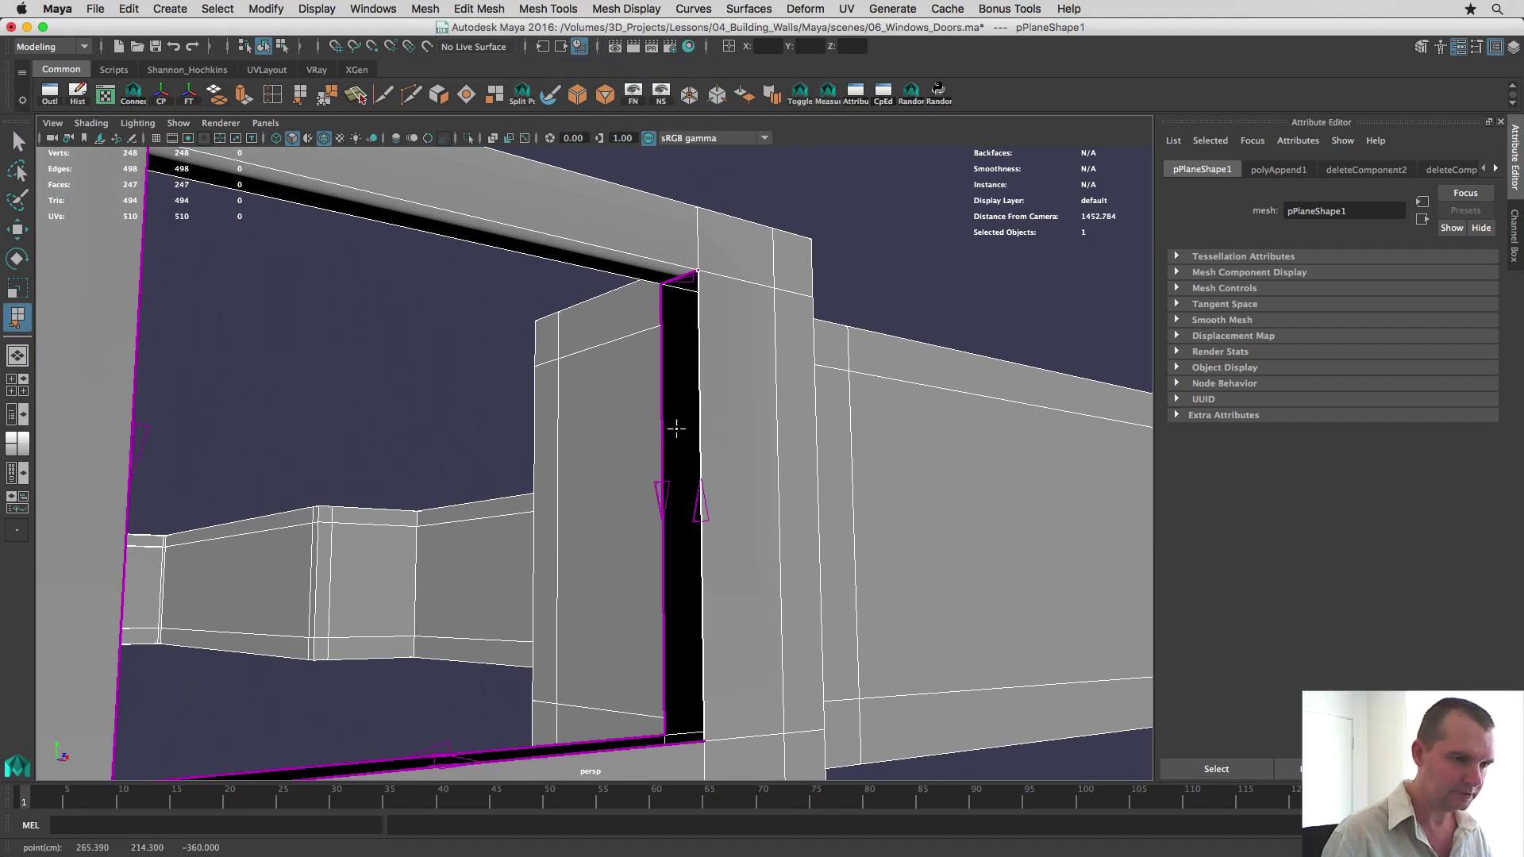
pyautogui.click(662, 494)
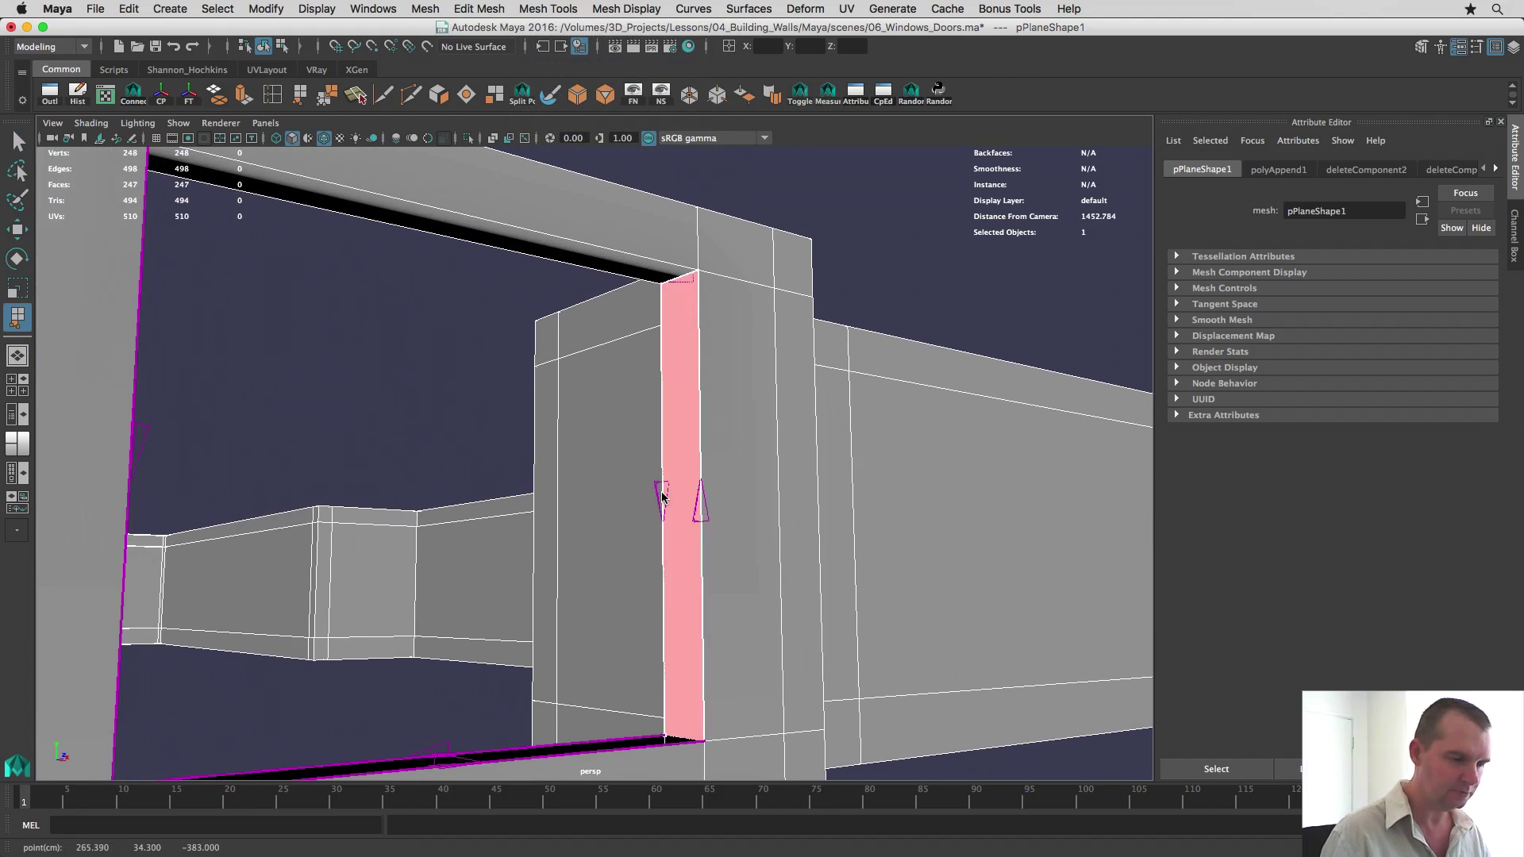
pyautogui.press('q')
pyautogui.keyDown('alt'); pyautogui.moveTo(488, 540); pyautogui.dragTo(497, 447, button='middle'); pyautogui.keyUp('alt')
pyautogui.keyDown('alt'); pyautogui.moveTo(428, 333); pyautogui.dragTo(486, 439); pyautogui.keyUp('alt')
pyautogui.keyDown('alt'); pyautogui.moveTo(487, 438); pyautogui.dragTo(542, 223, button='middle'); pyautogui.keyUp('alt')
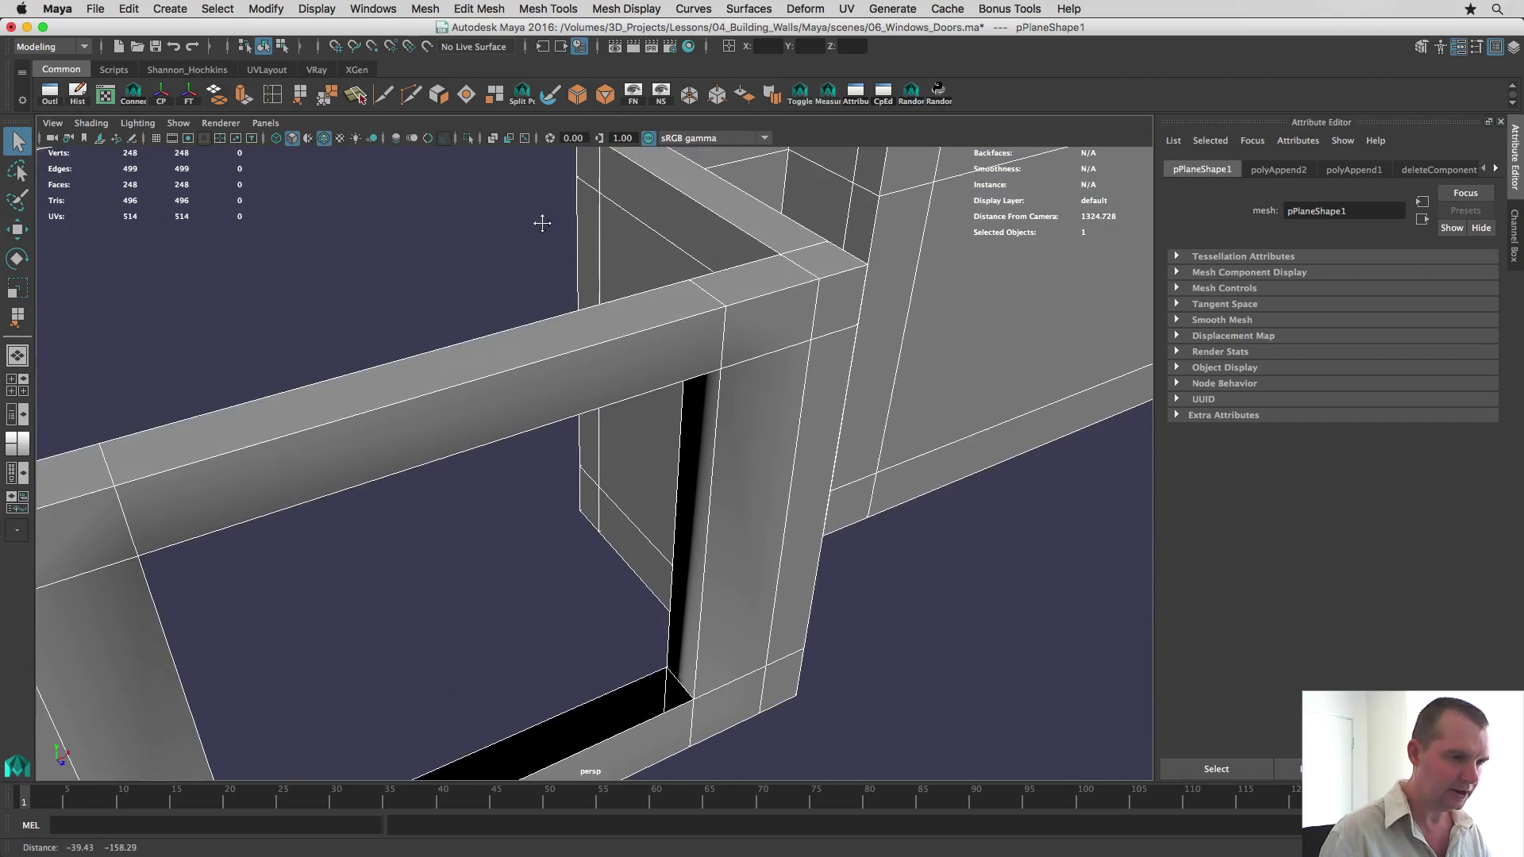
pyautogui.keyDown('alt'); pyautogui.moveTo(542, 223); pyautogui.dragTo(482, 451); pyautogui.keyUp('alt')
pyautogui.click(540, 8)
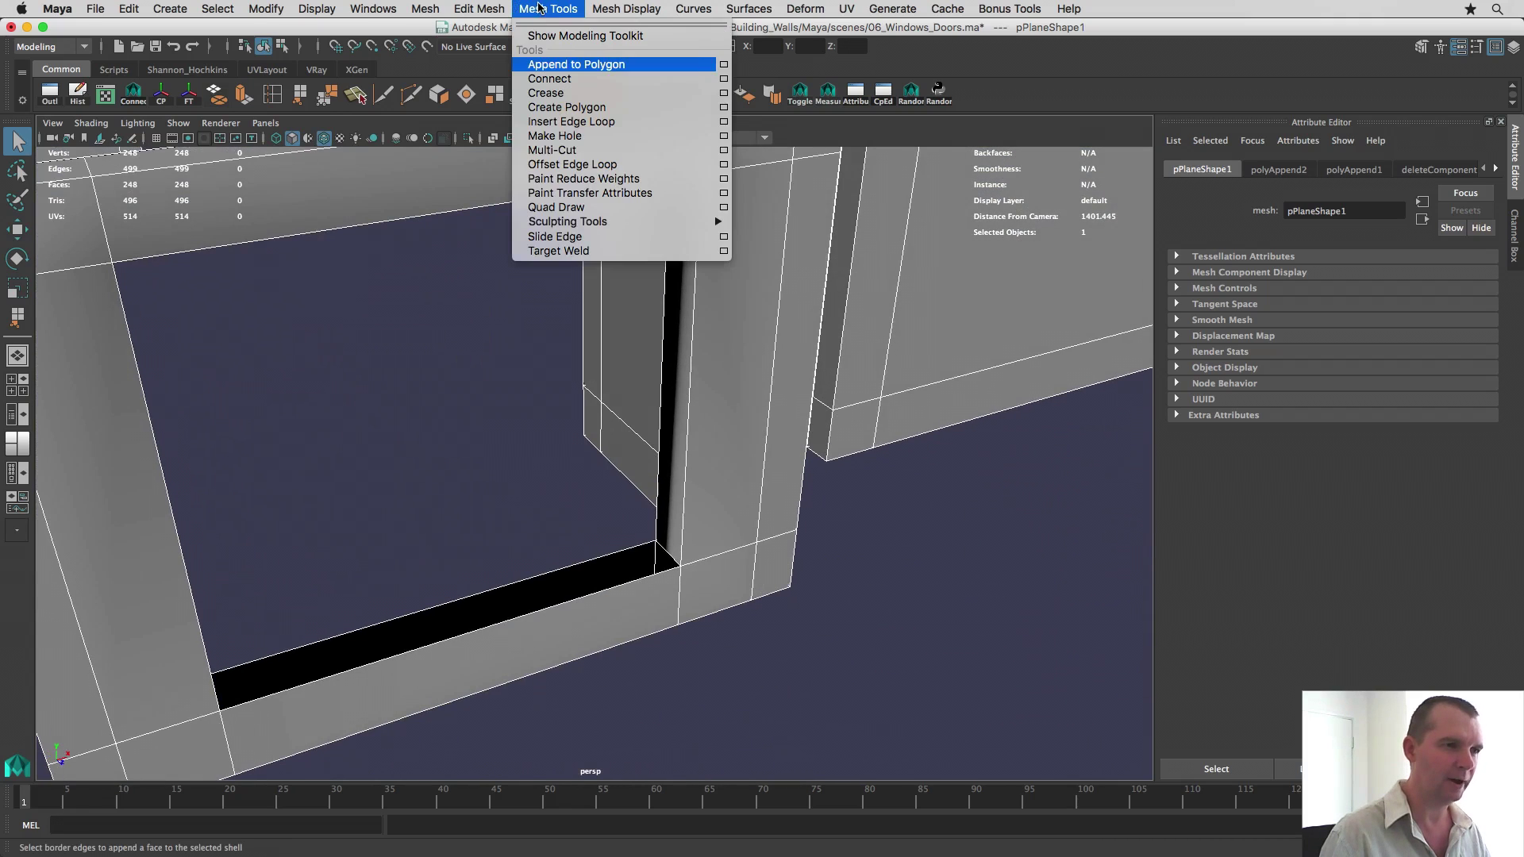
pyautogui.click(540, 6)
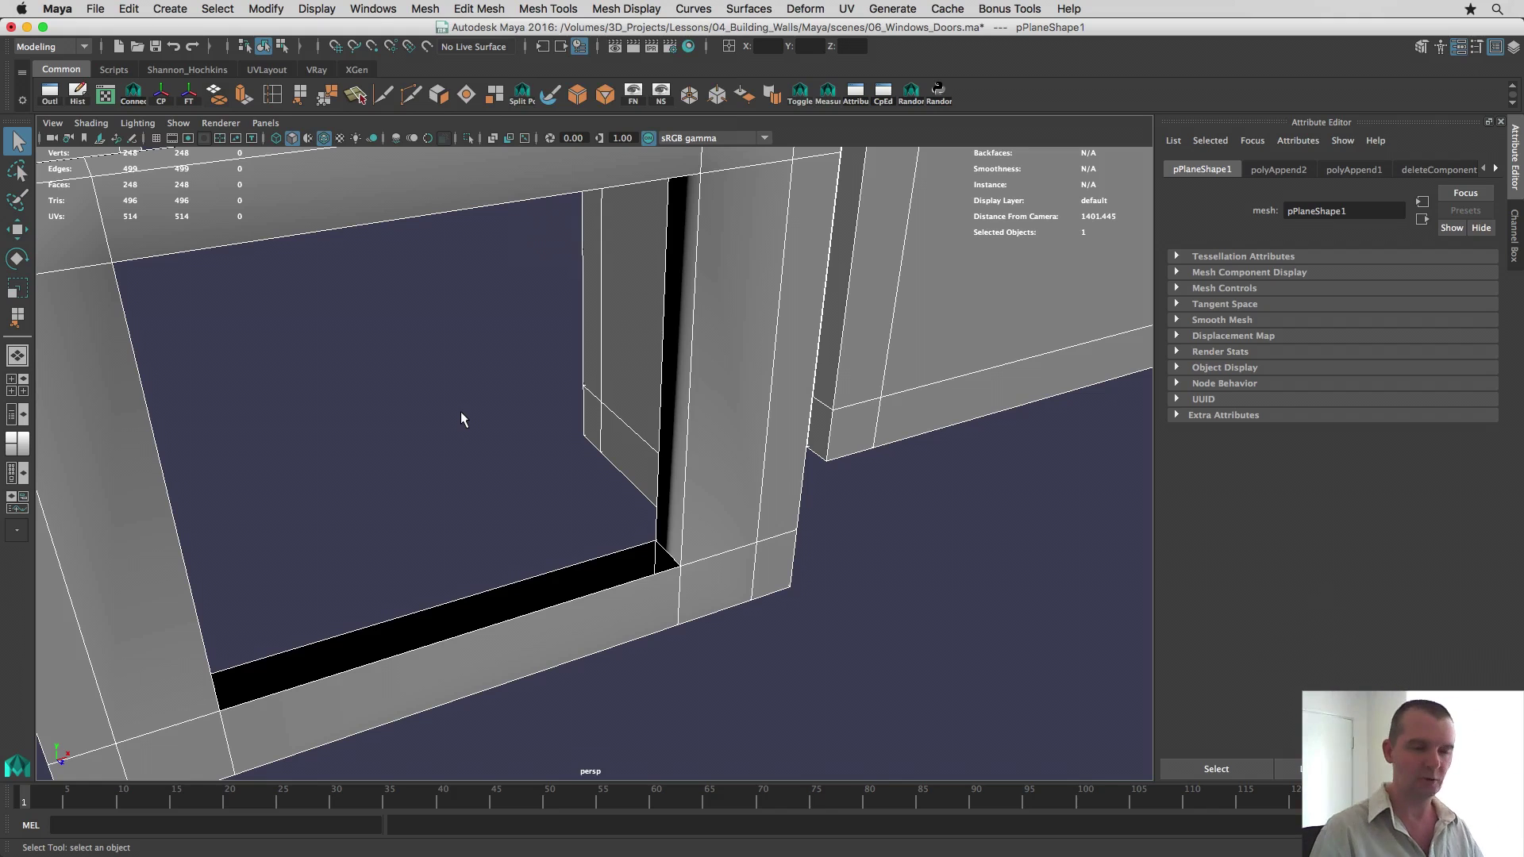
# Step: Append a polygon between the outer and inner edges along the bottom of the window opening
pyautogui.press('y')
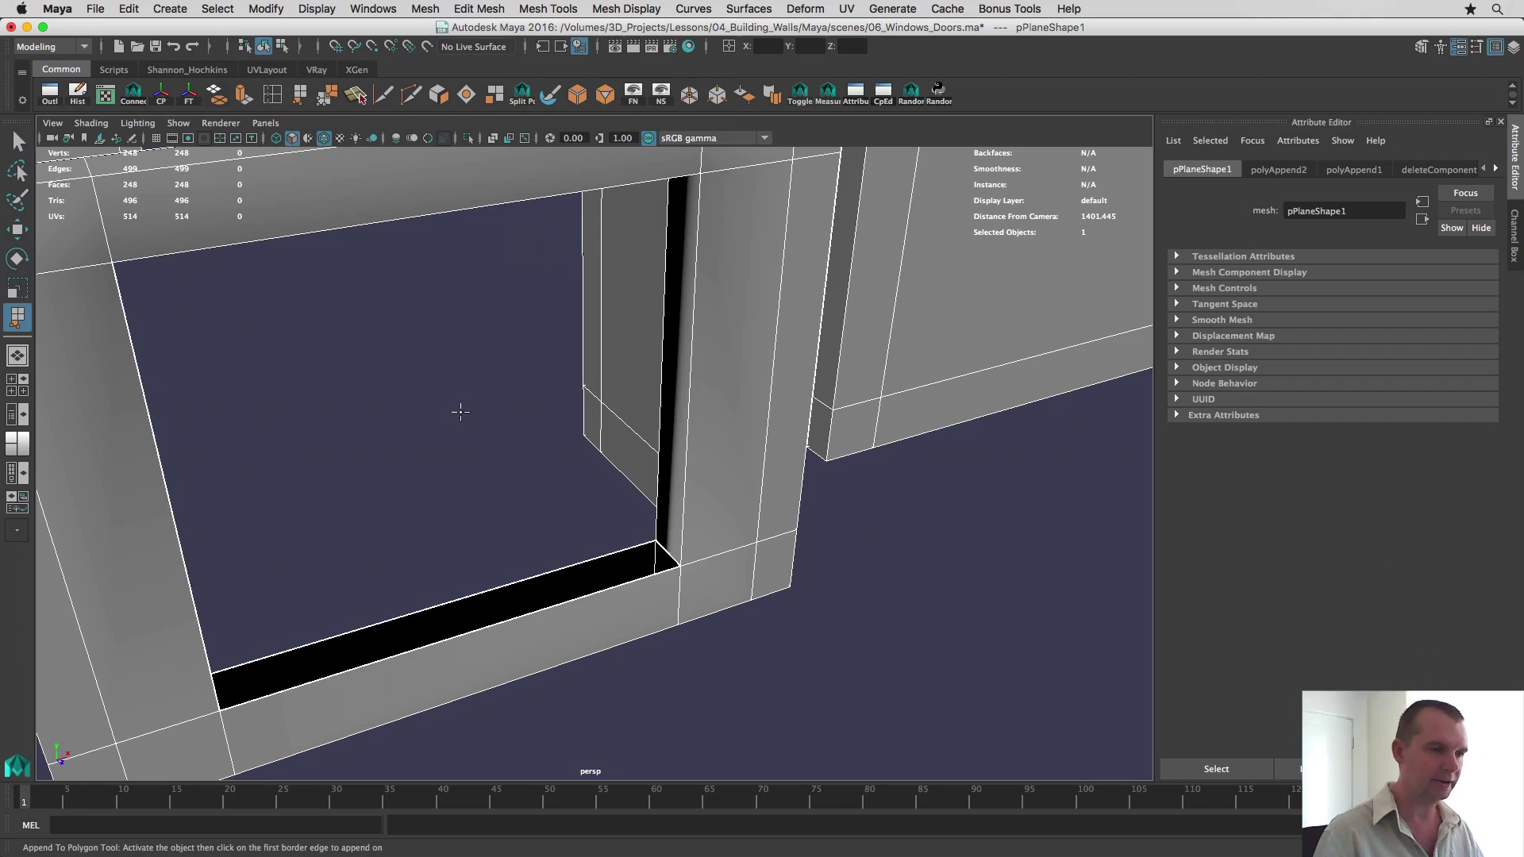
pyautogui.keyDown('alt'); pyautogui.moveTo(390, 446); pyautogui.dragTo(583, 573); pyautogui.keyUp('alt')
pyautogui.click(580, 568)
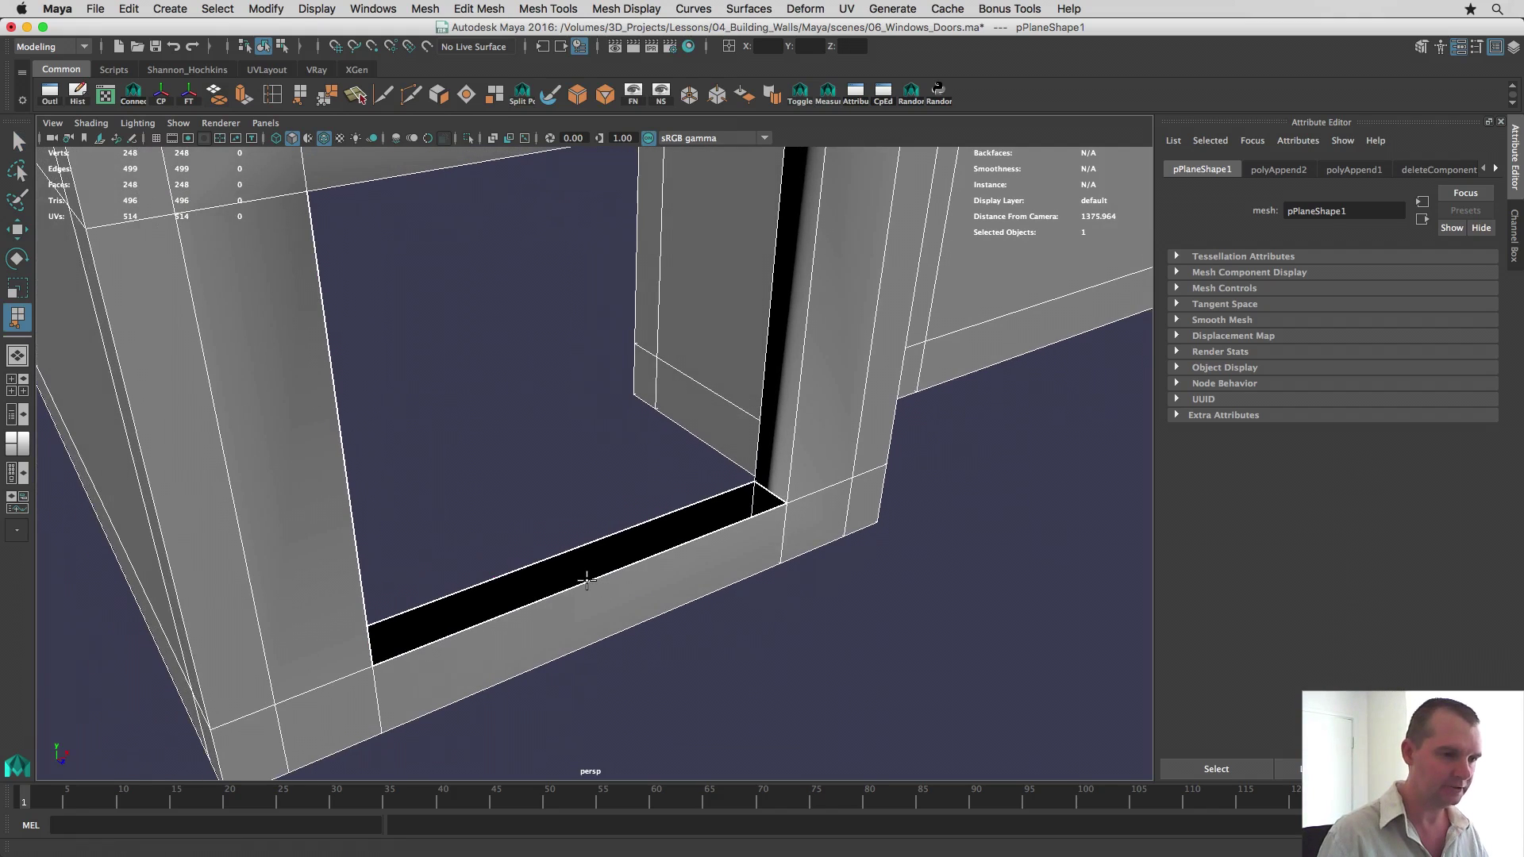
pyautogui.click(577, 545)
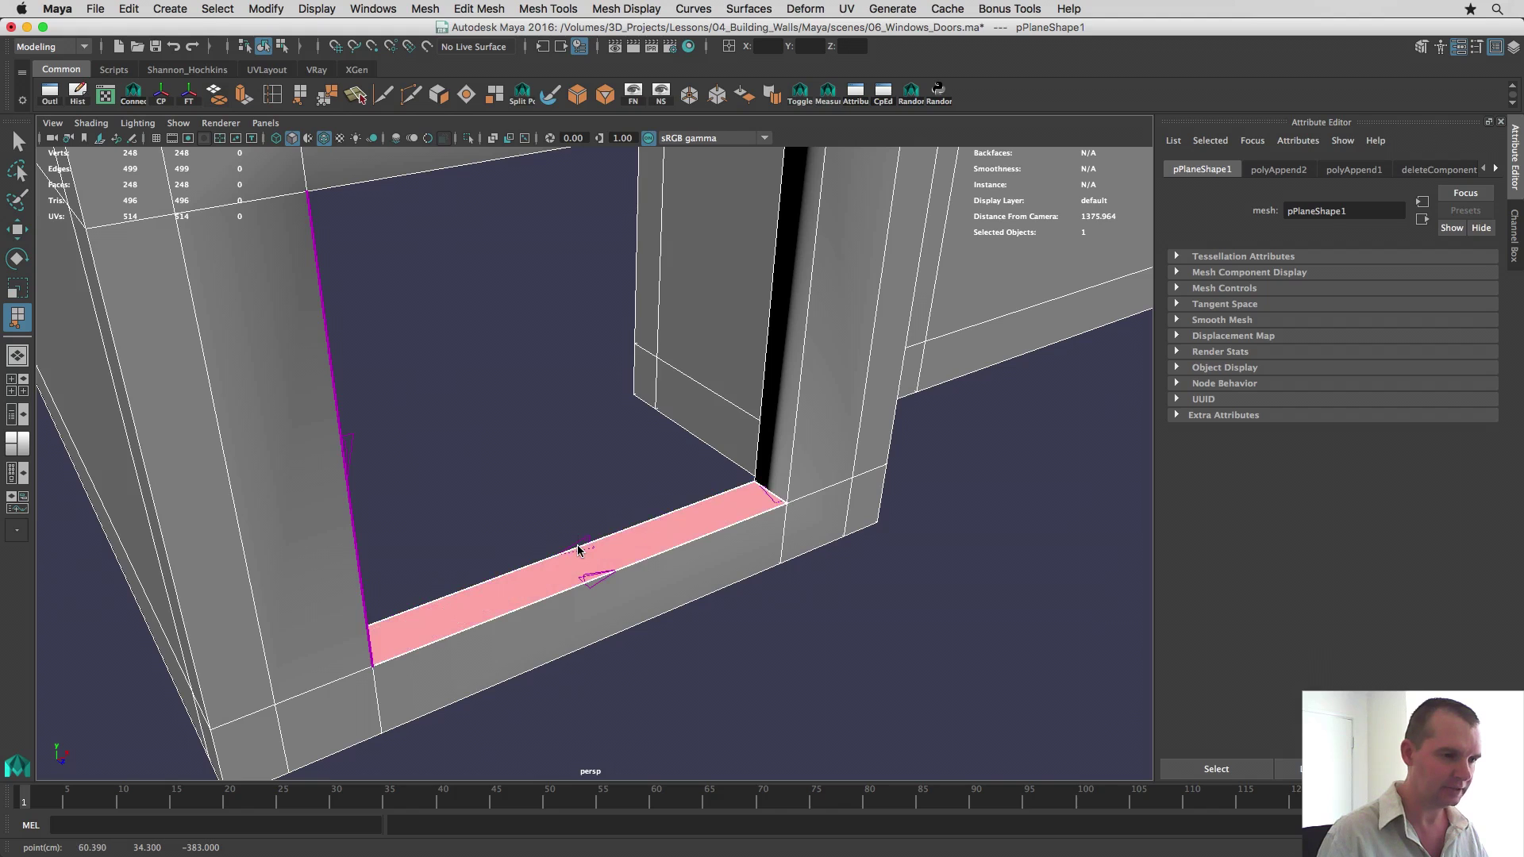
pyautogui.press('Return')
# Step: Append a polygon between the outer and inner vertical edges on the left-hand side of the window opening, seen from outside
pyautogui.keyDown('alt'); pyautogui.moveTo(582, 572); pyautogui.dragTo(599, 711); pyautogui.keyUp('alt')
pyautogui.press('y')
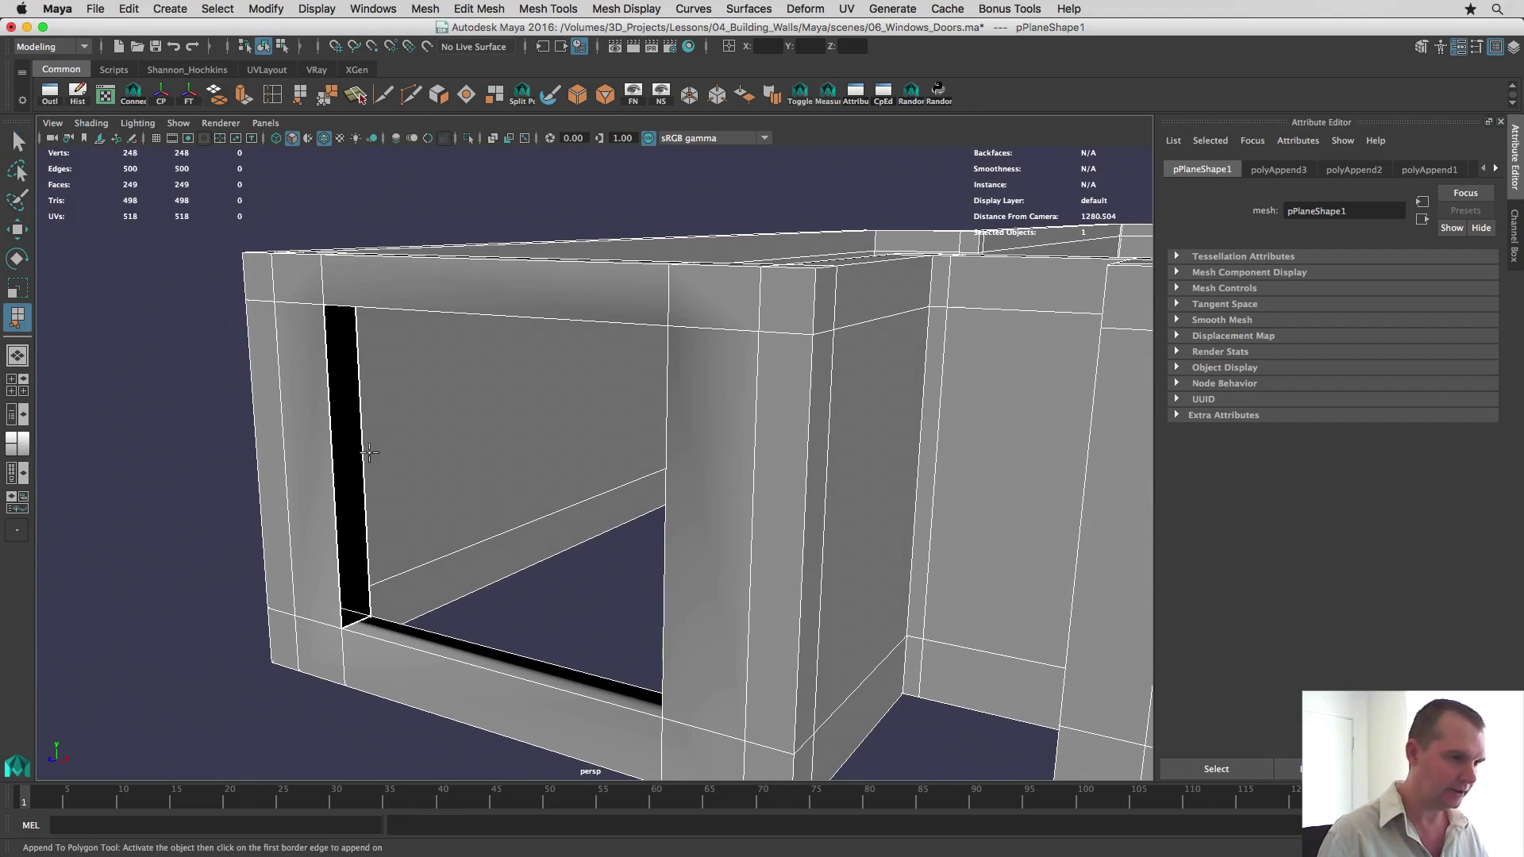
pyautogui.click(352, 449)
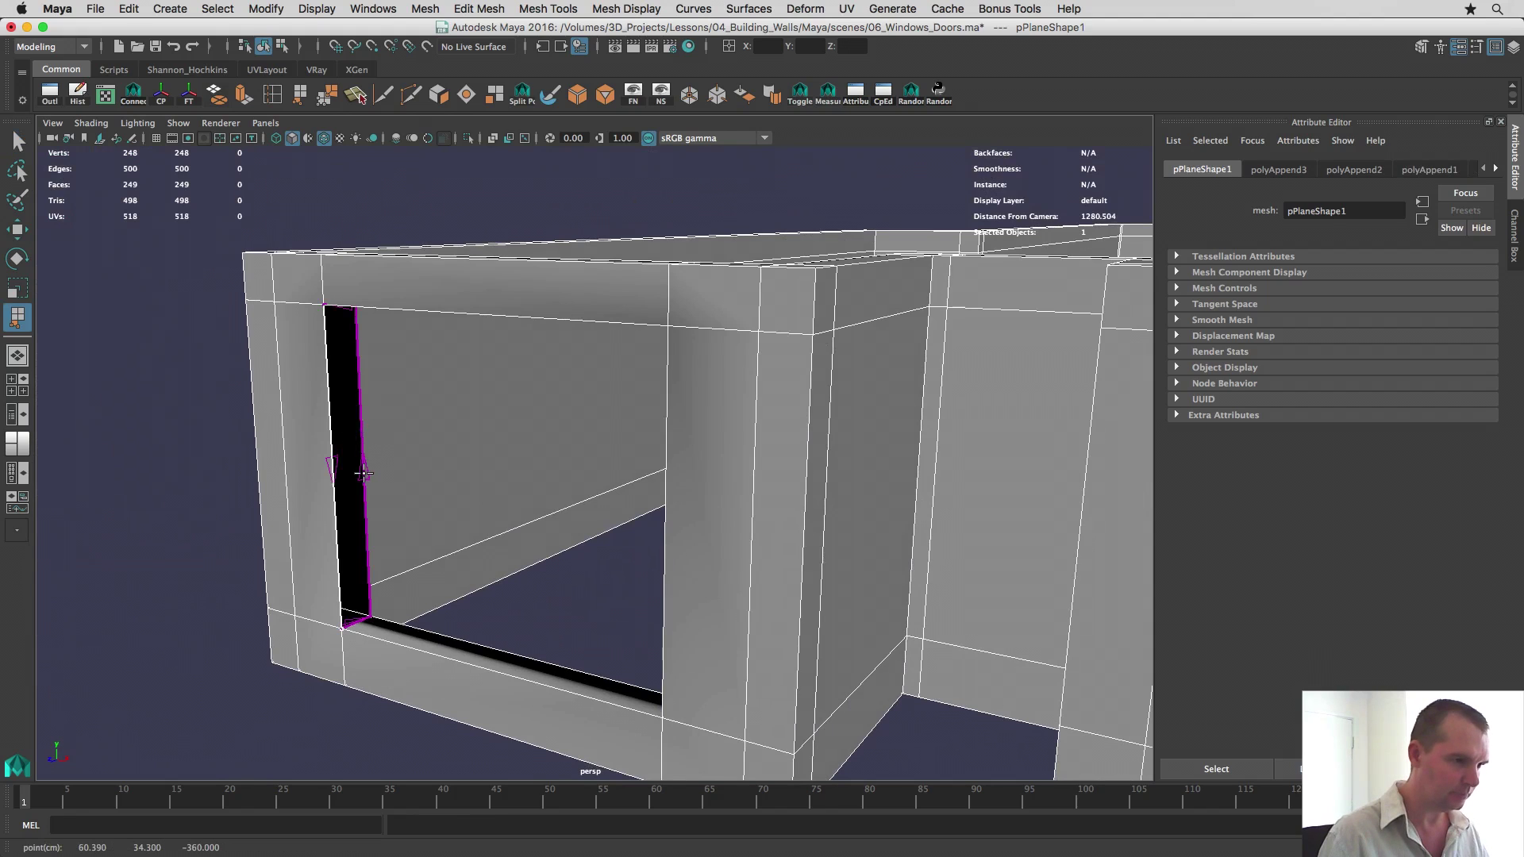
pyautogui.click(362, 471)
pyautogui.press('Return')
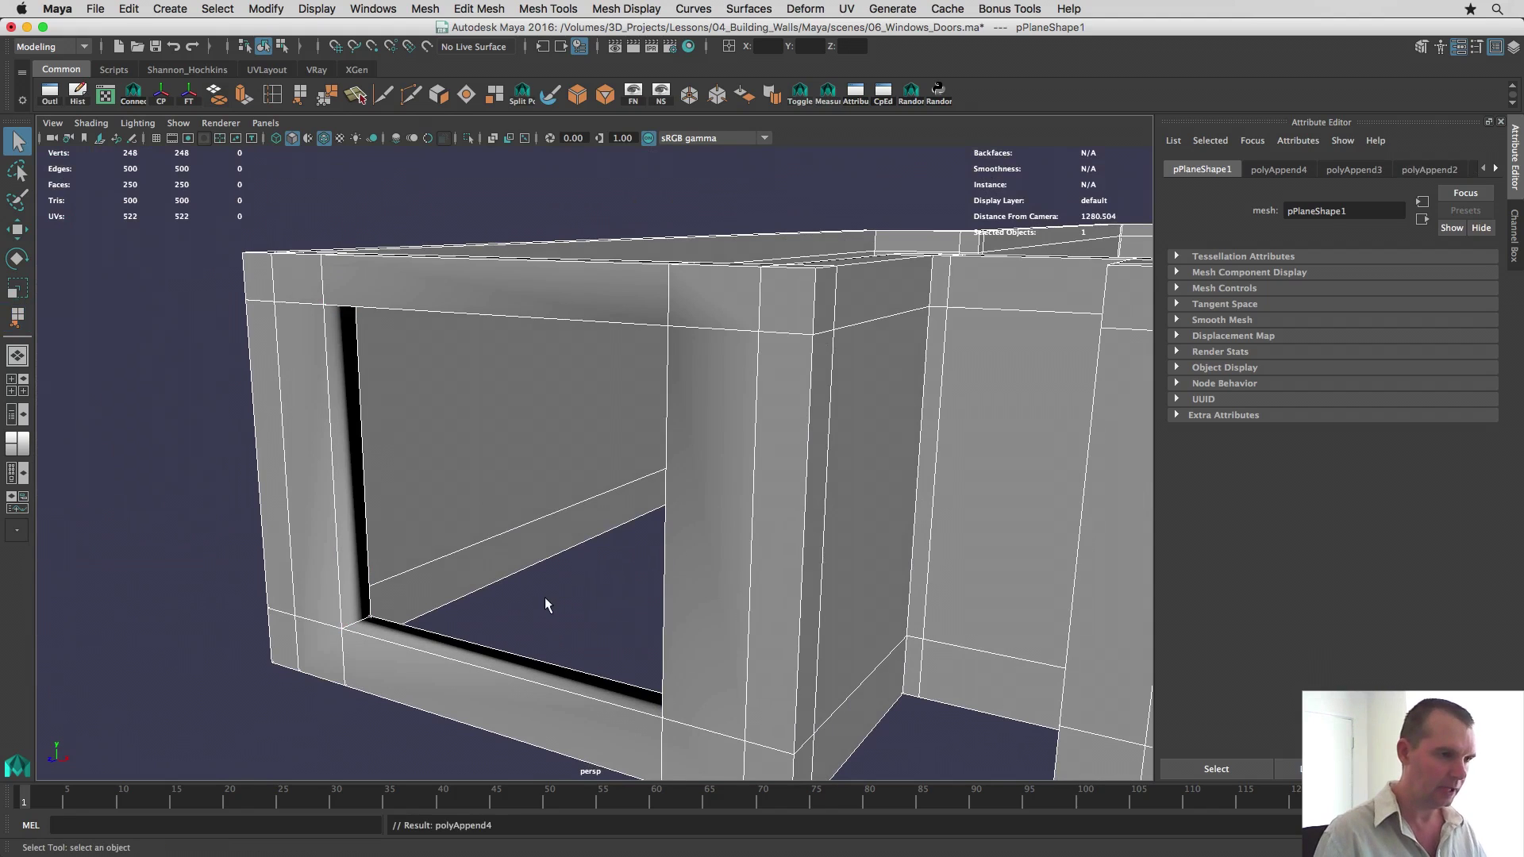
# Step: Apply Harden Edge to the whole wall mesh to clean up the shading around the window, and clear the selection
pyautogui.keyDown('alt'); pyautogui.moveTo(546, 599); pyautogui.dragTo(202, 665); pyautogui.keyUp('alt')
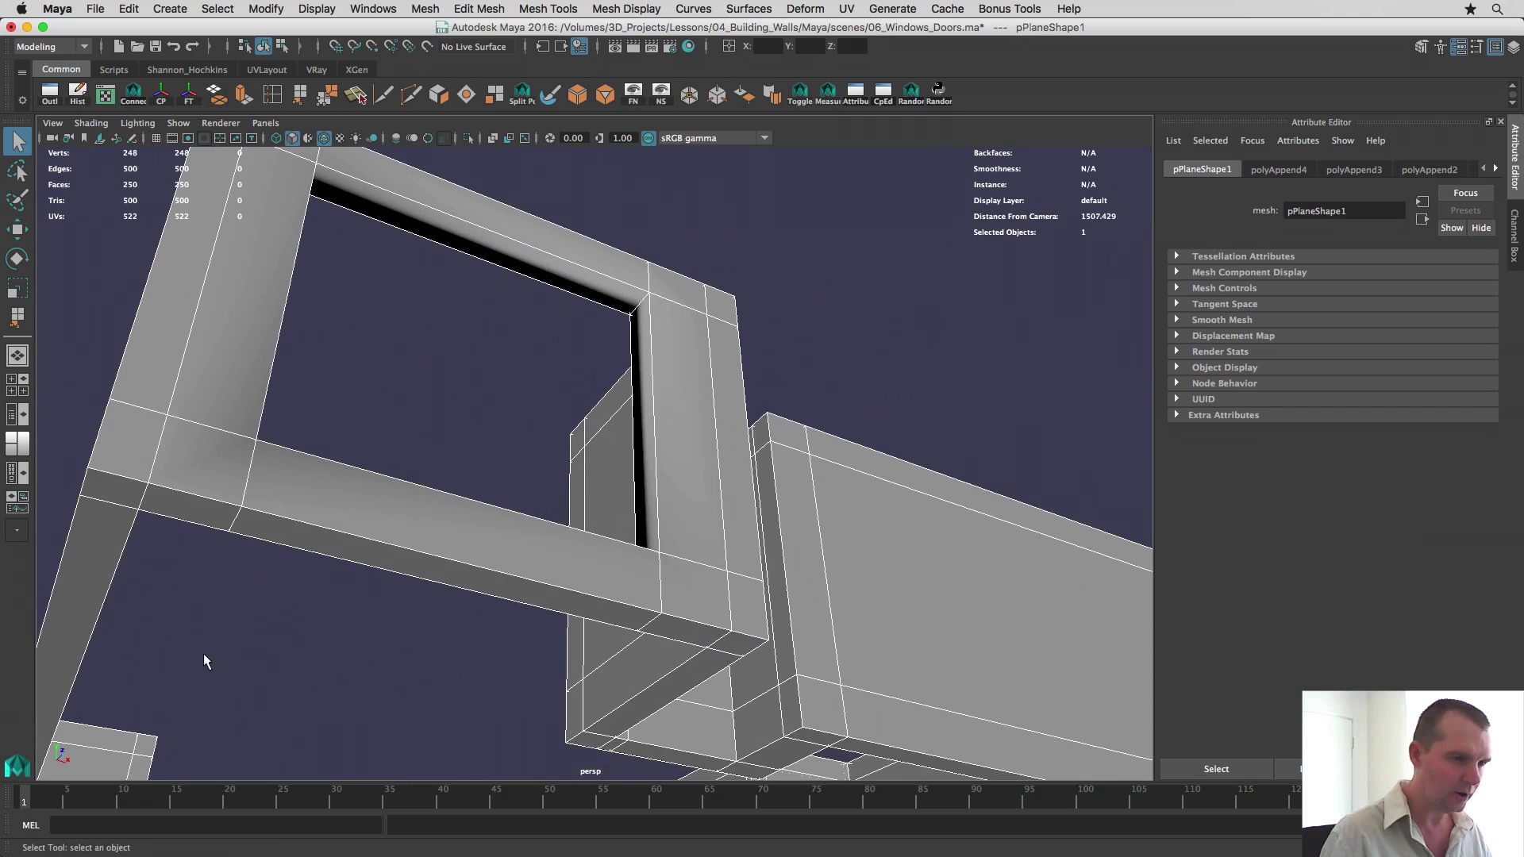
pyautogui.keyDown('alt'); pyautogui.moveTo(439, 431); pyautogui.dragTo(437, 427); pyautogui.keyUp('alt')
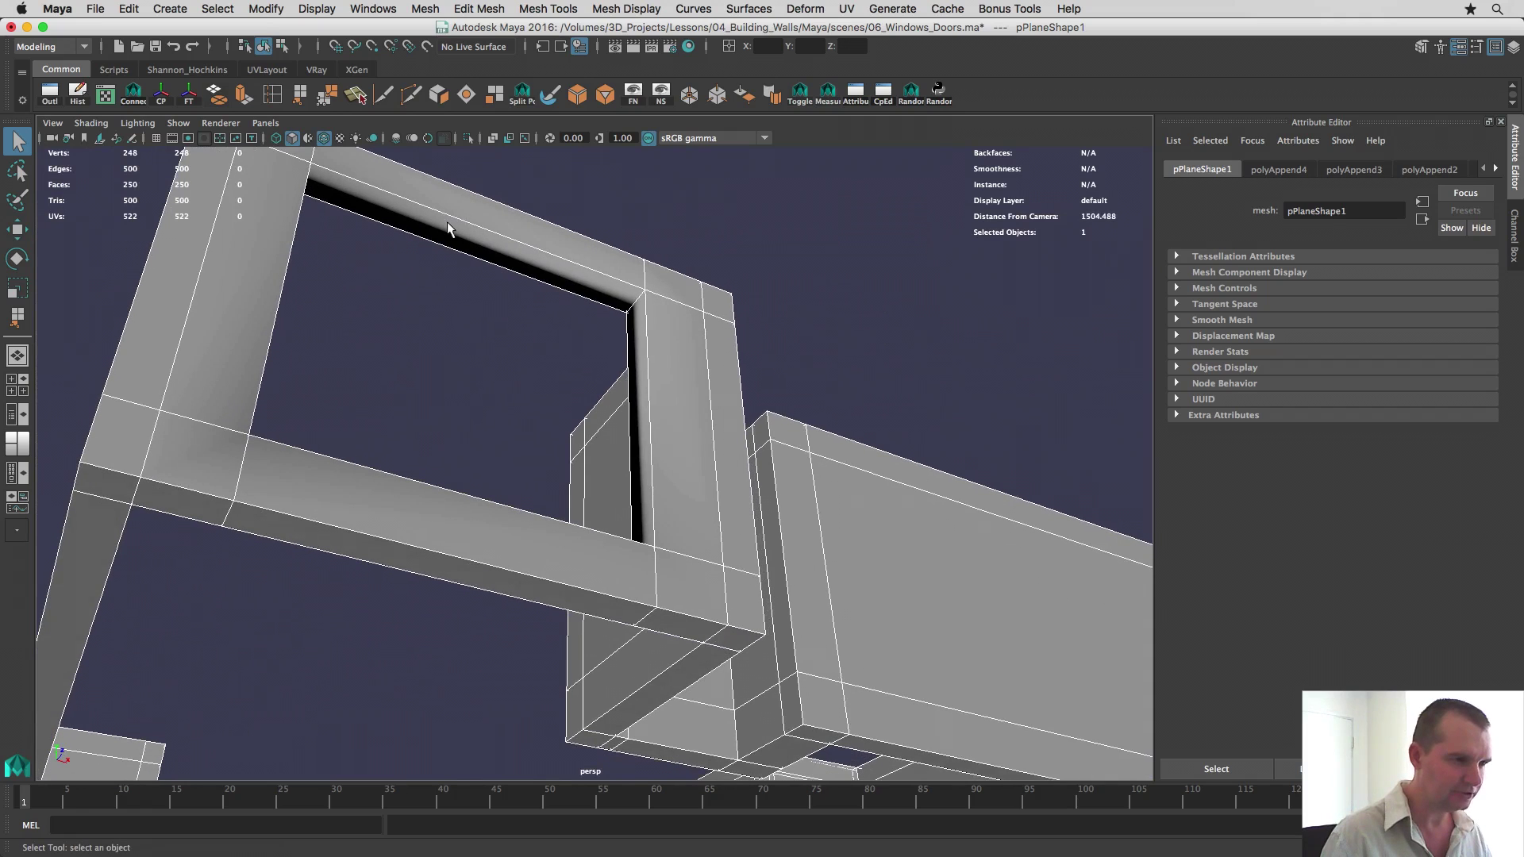
pyautogui.moveTo(442, 271)
pyautogui.keyDown('alt'); pyautogui.mouseDown()
pyautogui.moveTo(431, 334)
pyautogui.moveTo(388, 245)
pyautogui.moveTo(451, 282)
pyautogui.moveTo(358, 296)
pyautogui.moveTo(619, 242)
pyautogui.moveTo(553, 225)
pyautogui.moveTo(572, 231)
pyautogui.moveTo(463, 262)
pyautogui.mouseUp(); pyautogui.keyUp('alt')
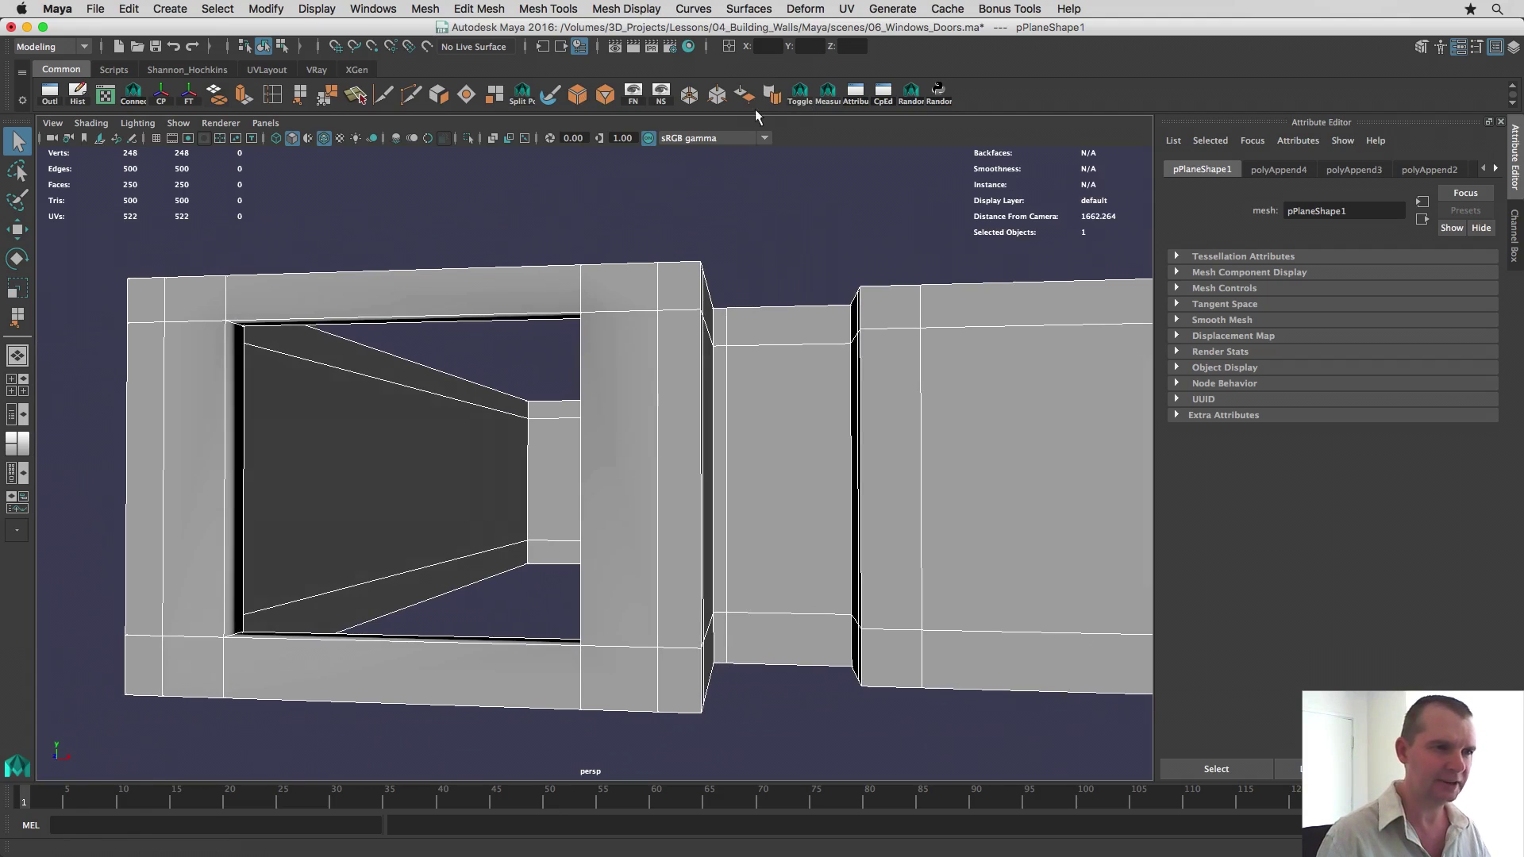
pyautogui.click(628, 9)
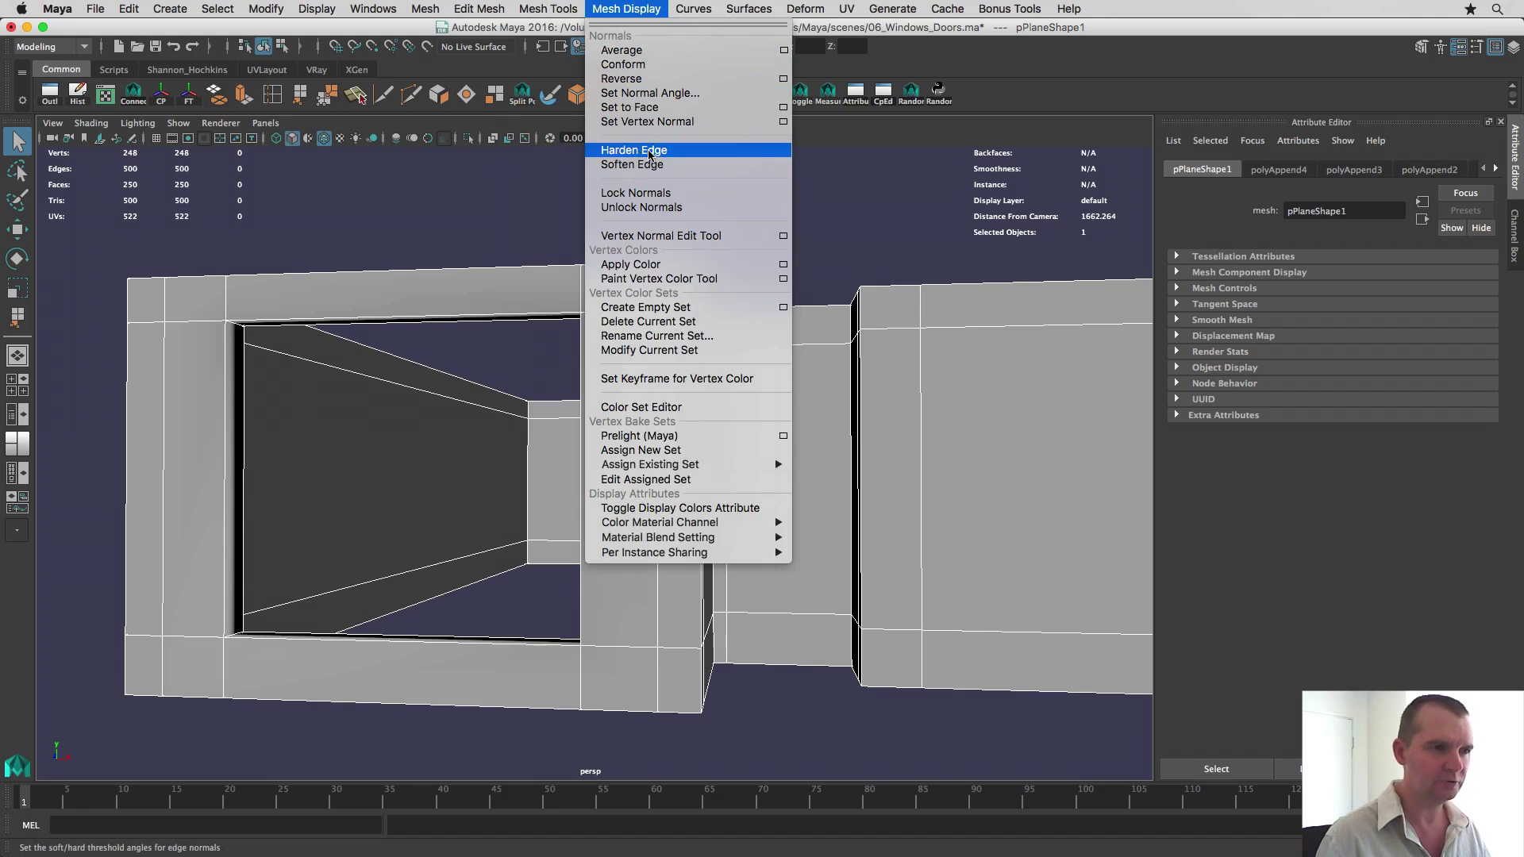
pyautogui.click(661, 150)
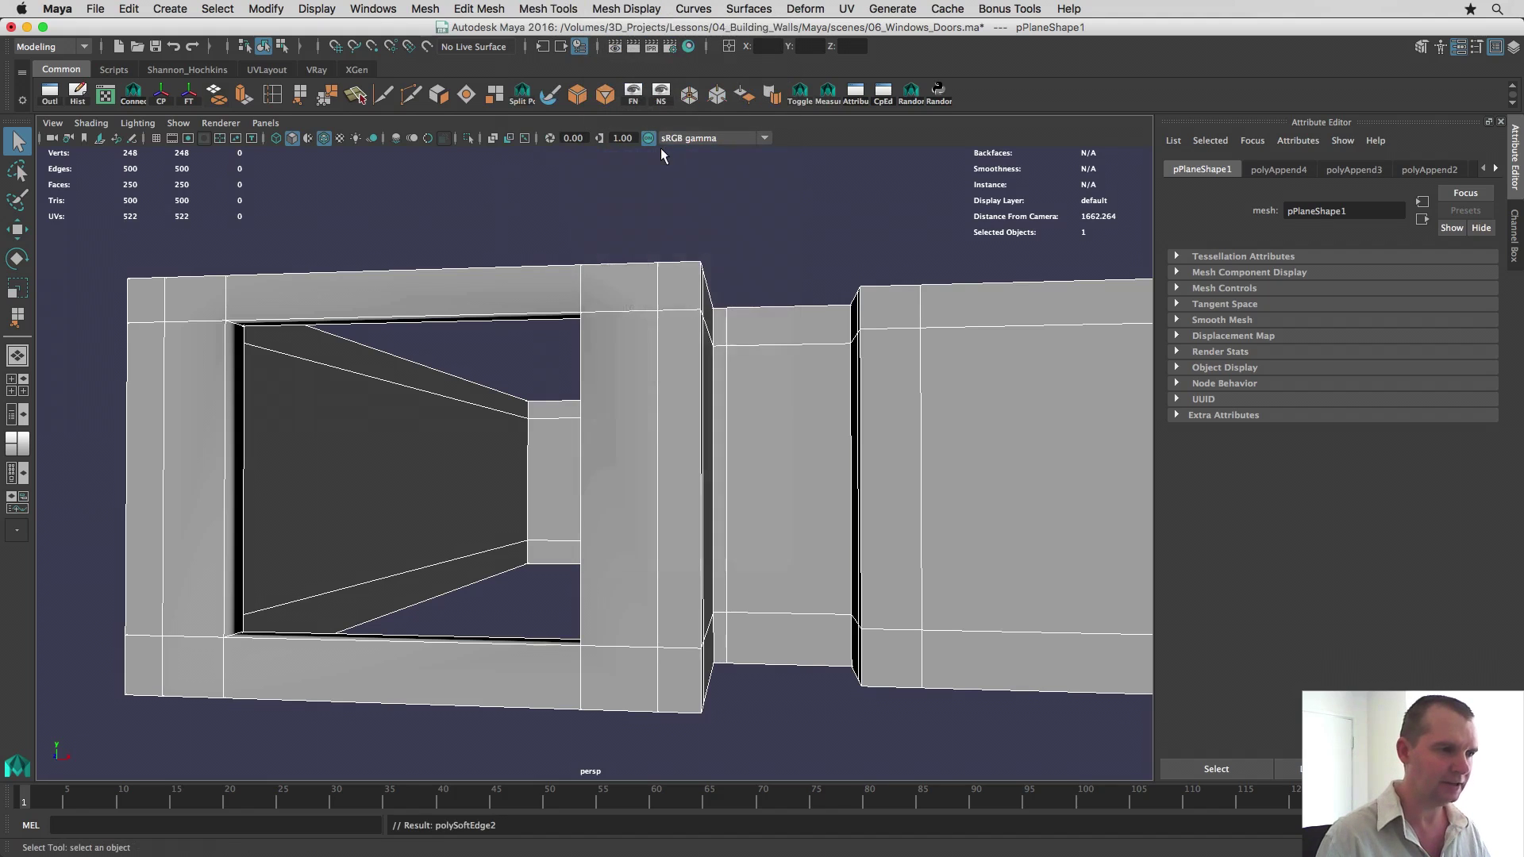
pyautogui.click(495, 235)
pyautogui.keyDown('alt'); pyautogui.moveTo(495, 234); pyautogui.dragTo(653, 379); pyautogui.keyUp('alt')
pyautogui.keyDown('alt'); pyautogui.moveTo(652, 379); pyautogui.dragTo(558, 415, button='right'); pyautogui.keyUp('alt')
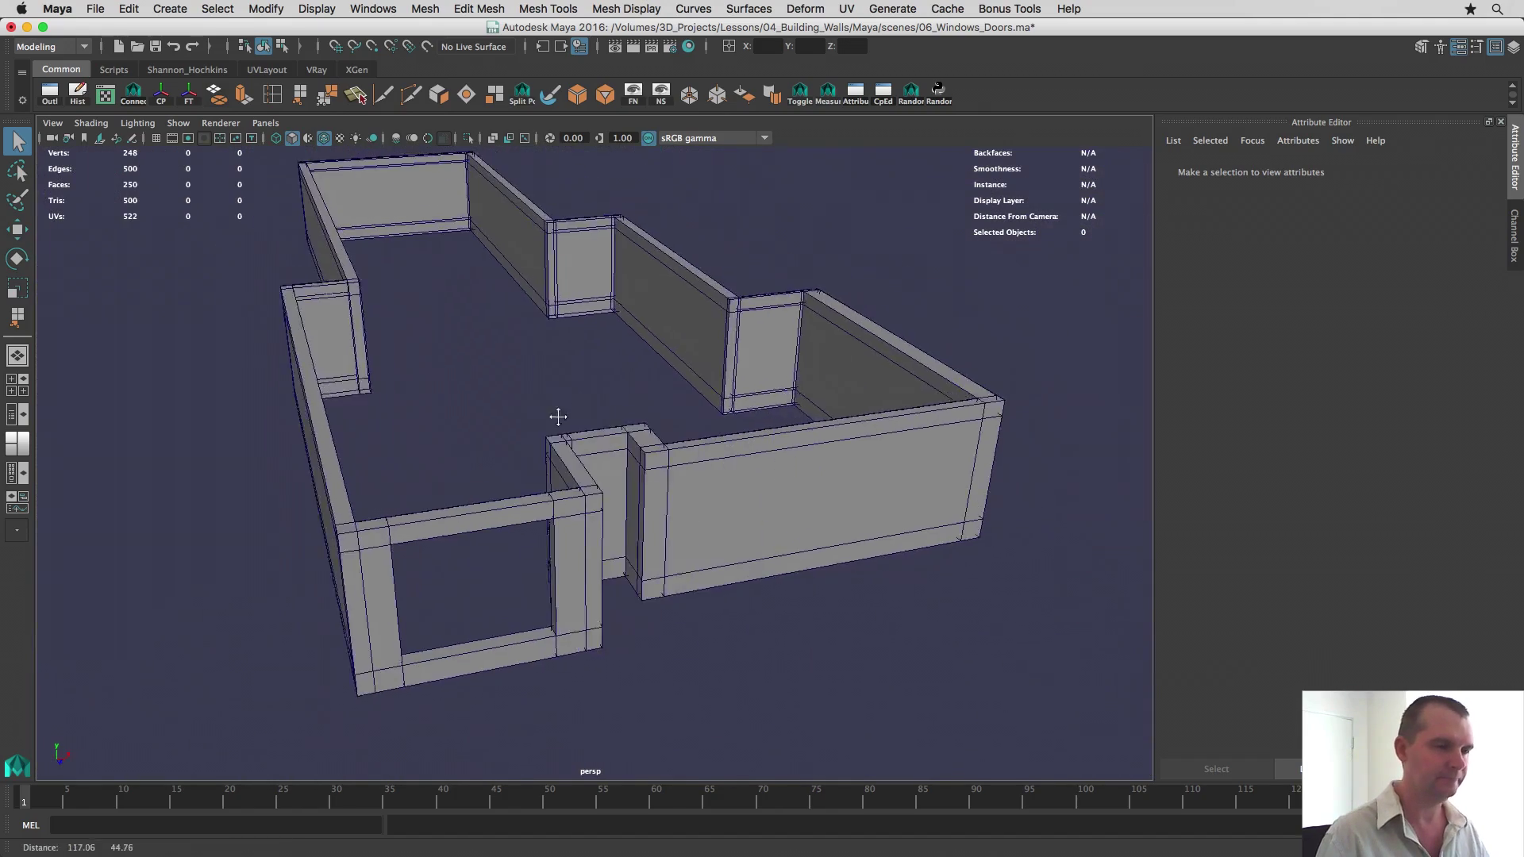
pyautogui.keyDown('alt'); pyautogui.moveTo(558, 416); pyautogui.dragTo(502, 408); pyautogui.keyUp('alt')
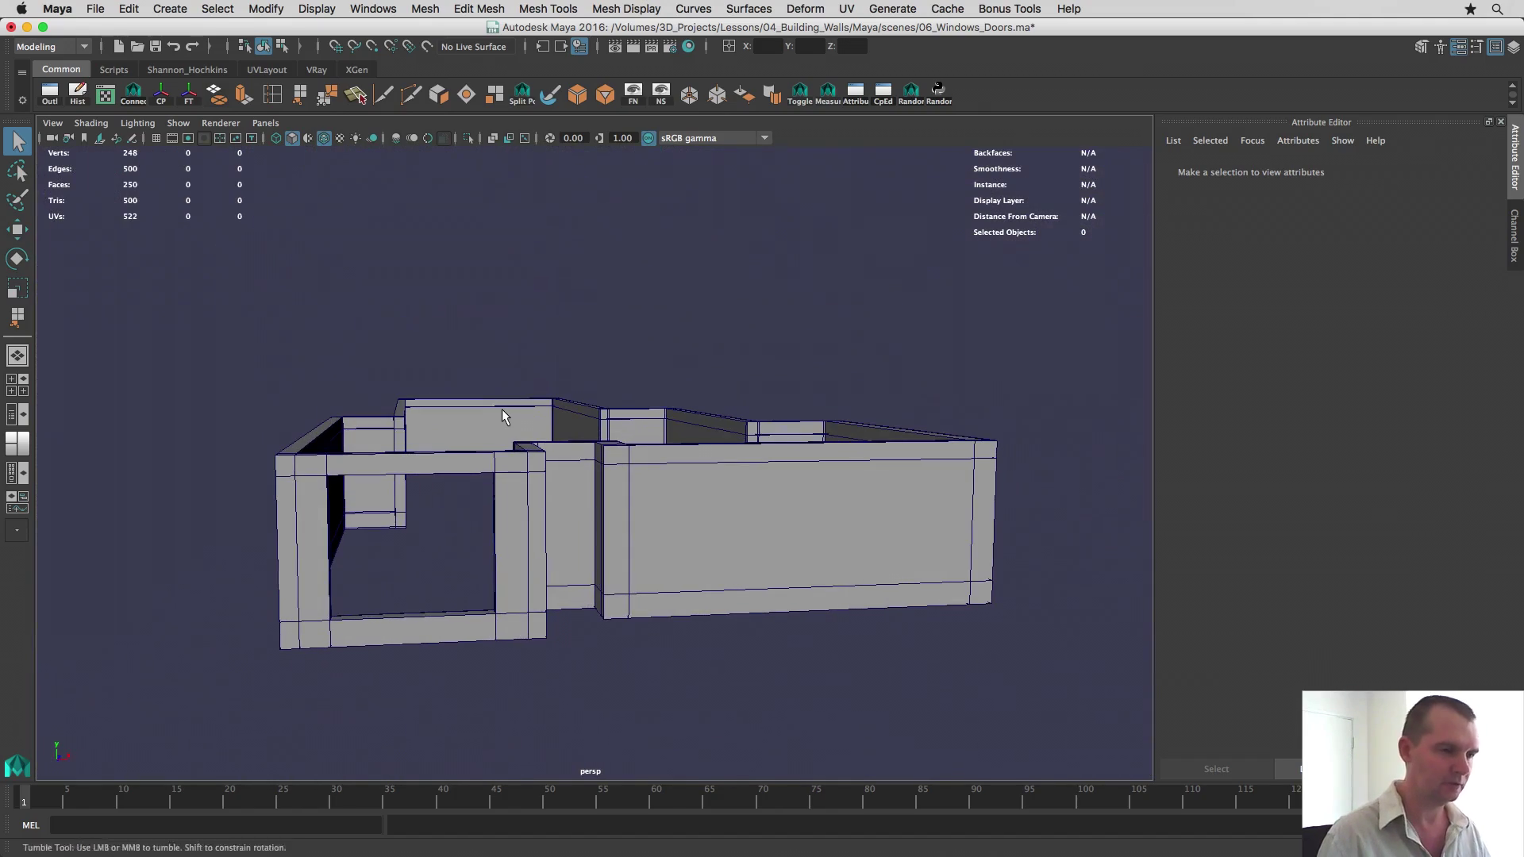
# Step: Check the front door opening on the Elevation 1 drawing and the floor plan in Preview, and return to Maya
pyautogui.click(541, 557)
pyautogui.keyDown('alt'); pyautogui.moveTo(551, 527); pyautogui.dragTo(421, 488, button='middle'); pyautogui.keyUp('alt')
pyautogui.keyDown('alt'); pyautogui.moveTo(420, 488); pyautogui.dragTo(439, 517, button='right'); pyautogui.keyUp('alt')
pyautogui.keyDown('alt'); pyautogui.moveTo(439, 517); pyautogui.dragTo(588, 503); pyautogui.keyUp('alt')
pyautogui.scroll(3, 494, 508)
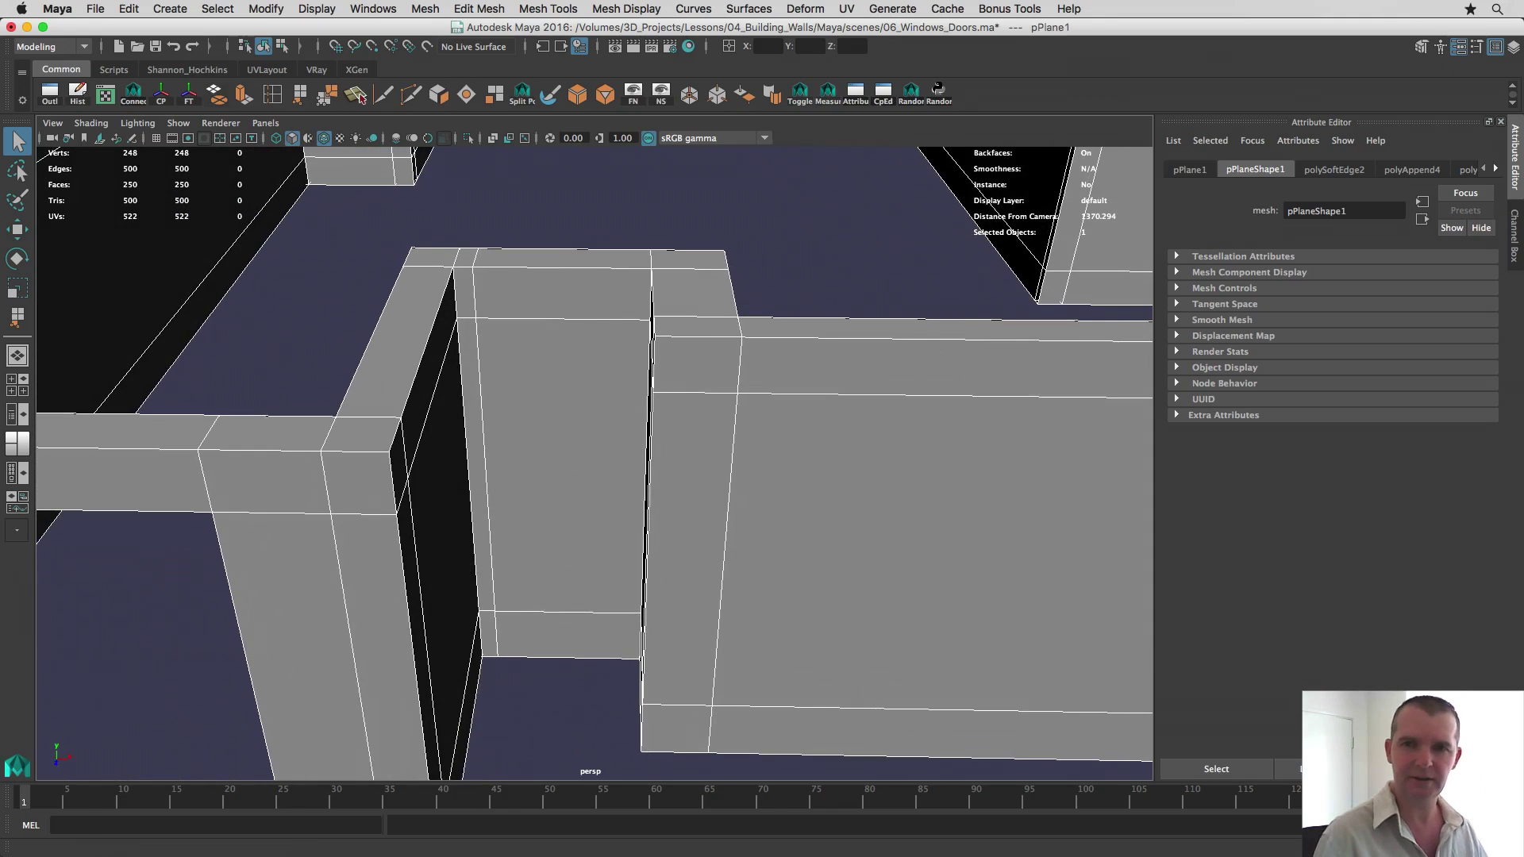
pyautogui.press('super+Tab')
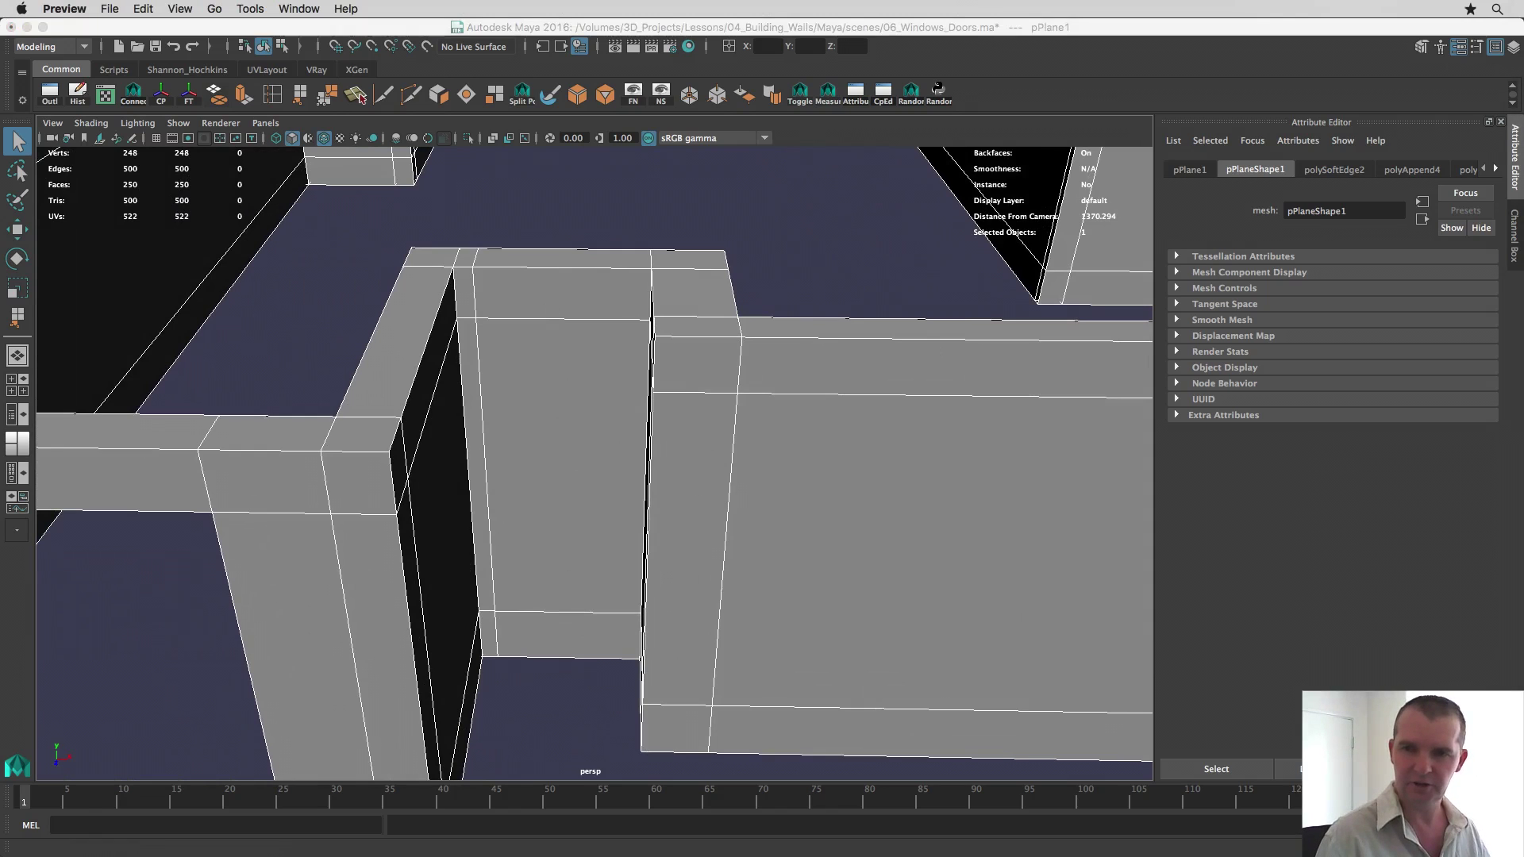
pyautogui.moveTo(1523, 24); pyautogui.dragTo(635, 5)
pyautogui.scroll(3, 743, 262)
pyautogui.scroll(-2, 718, 285)
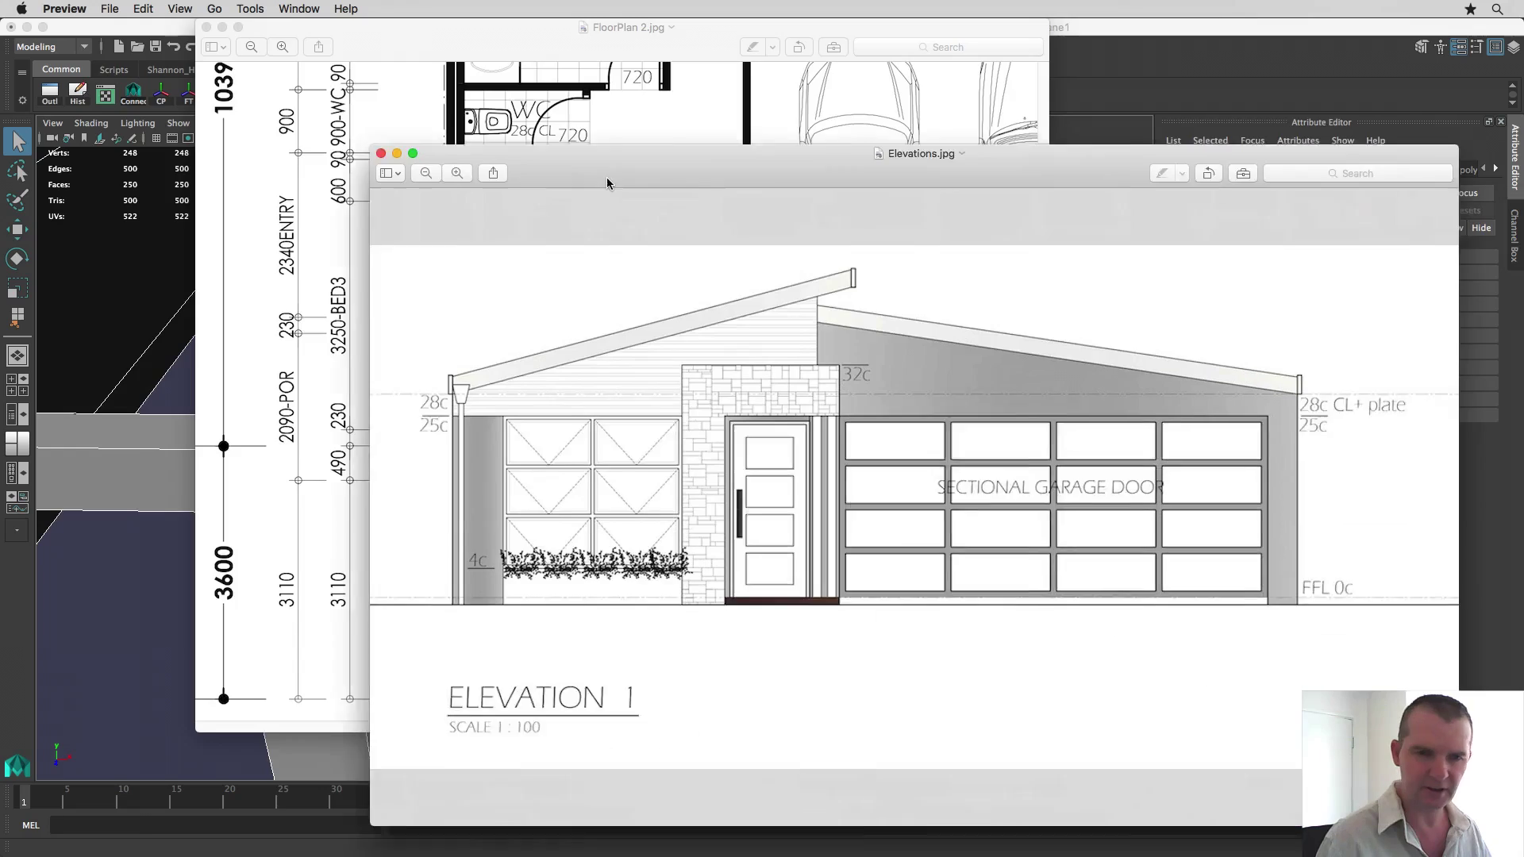
pyautogui.moveTo(606, 178); pyautogui.dragTo(347, 31)
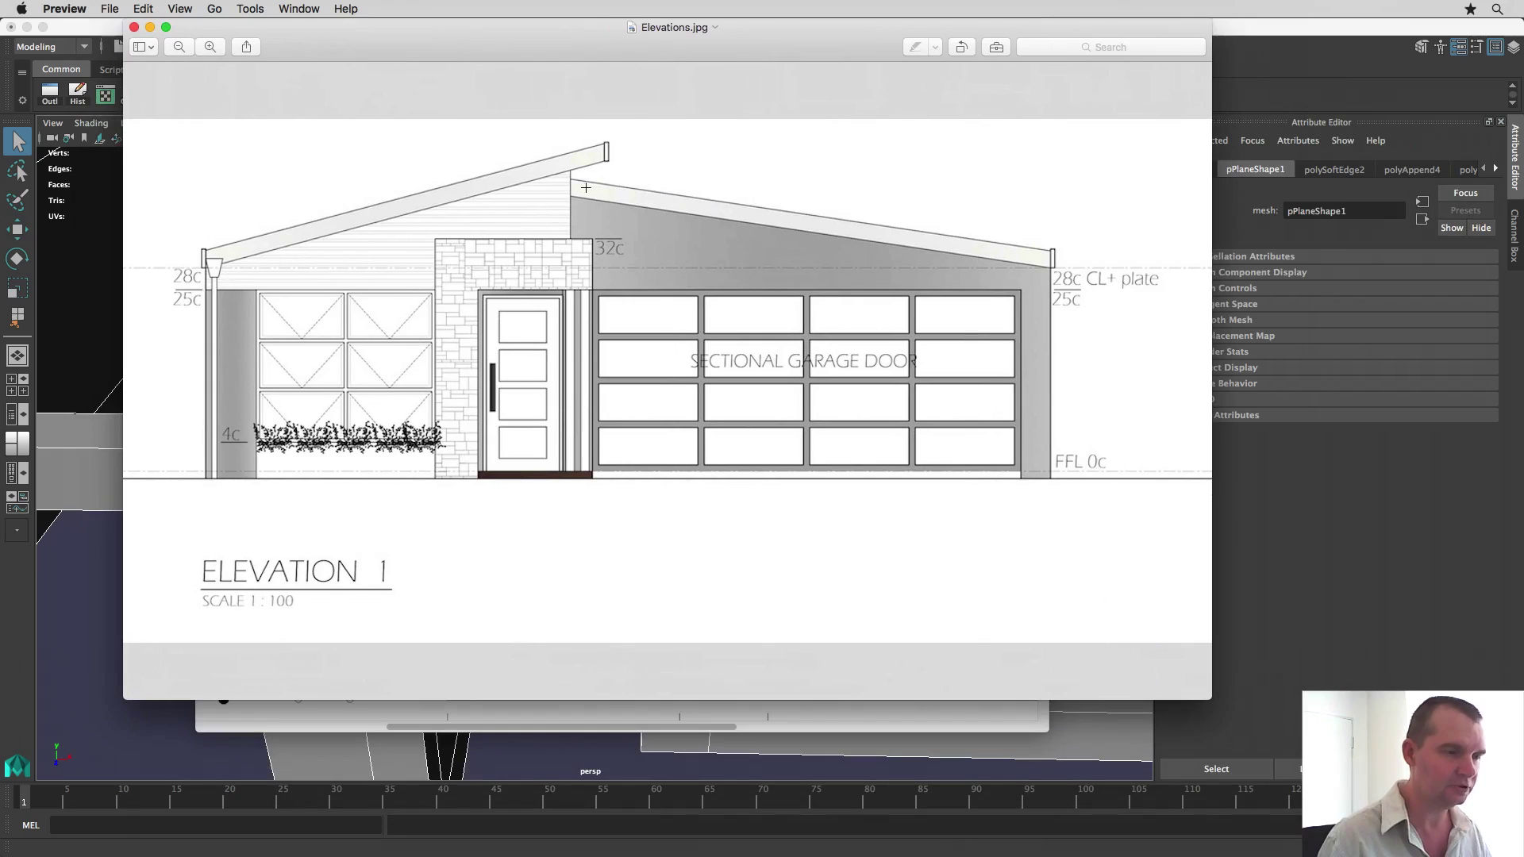
pyautogui.moveTo(543, 52); pyautogui.dragTo(609, 35)
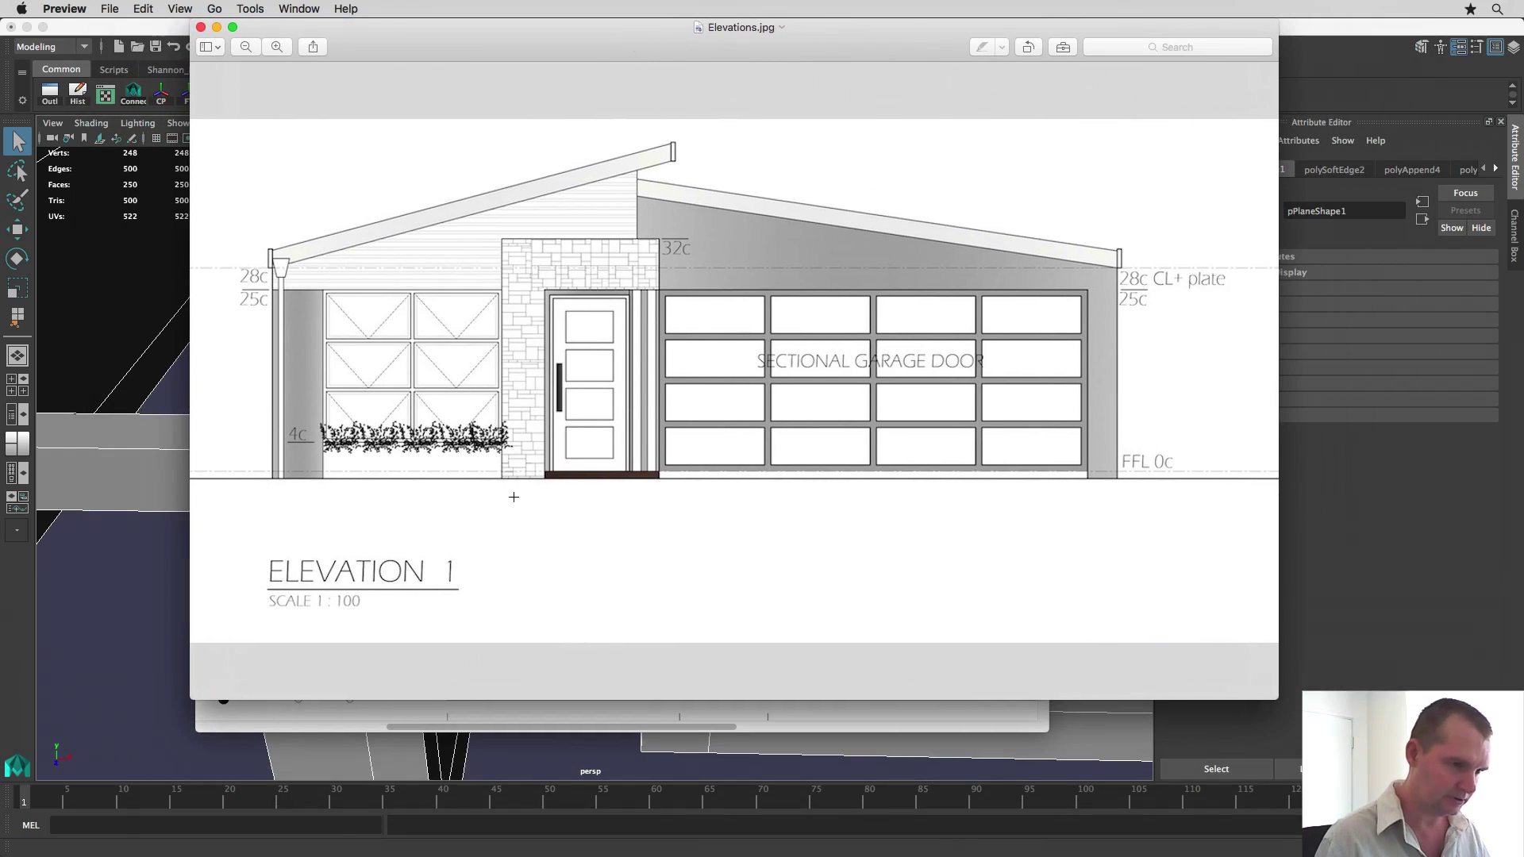
pyautogui.moveTo(217, 472); pyautogui.dragTo(774, 478)
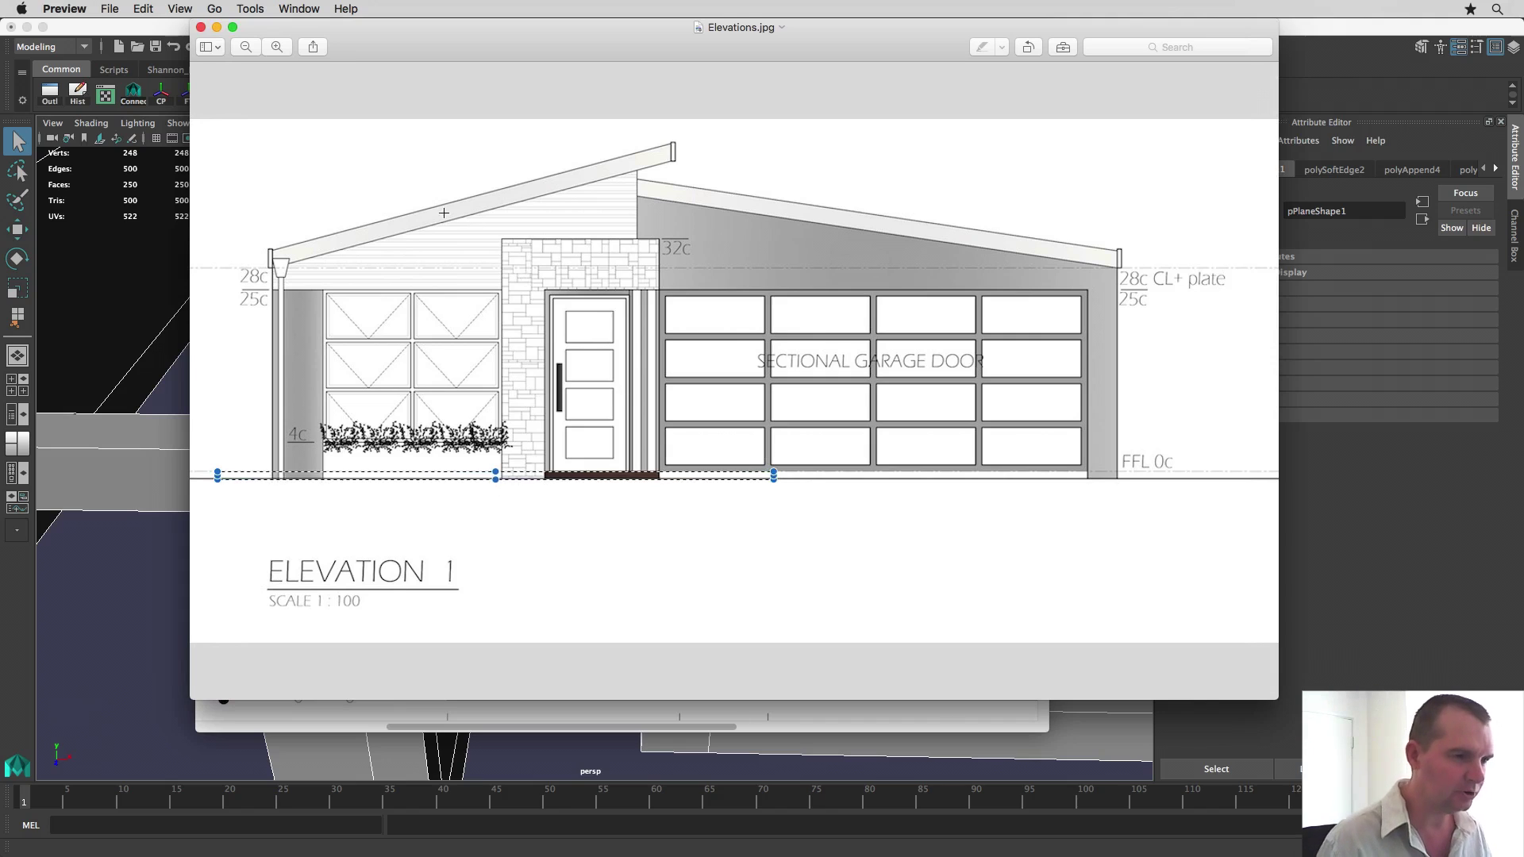
pyautogui.moveTo(452, 32); pyautogui.dragTo(1523, 3)
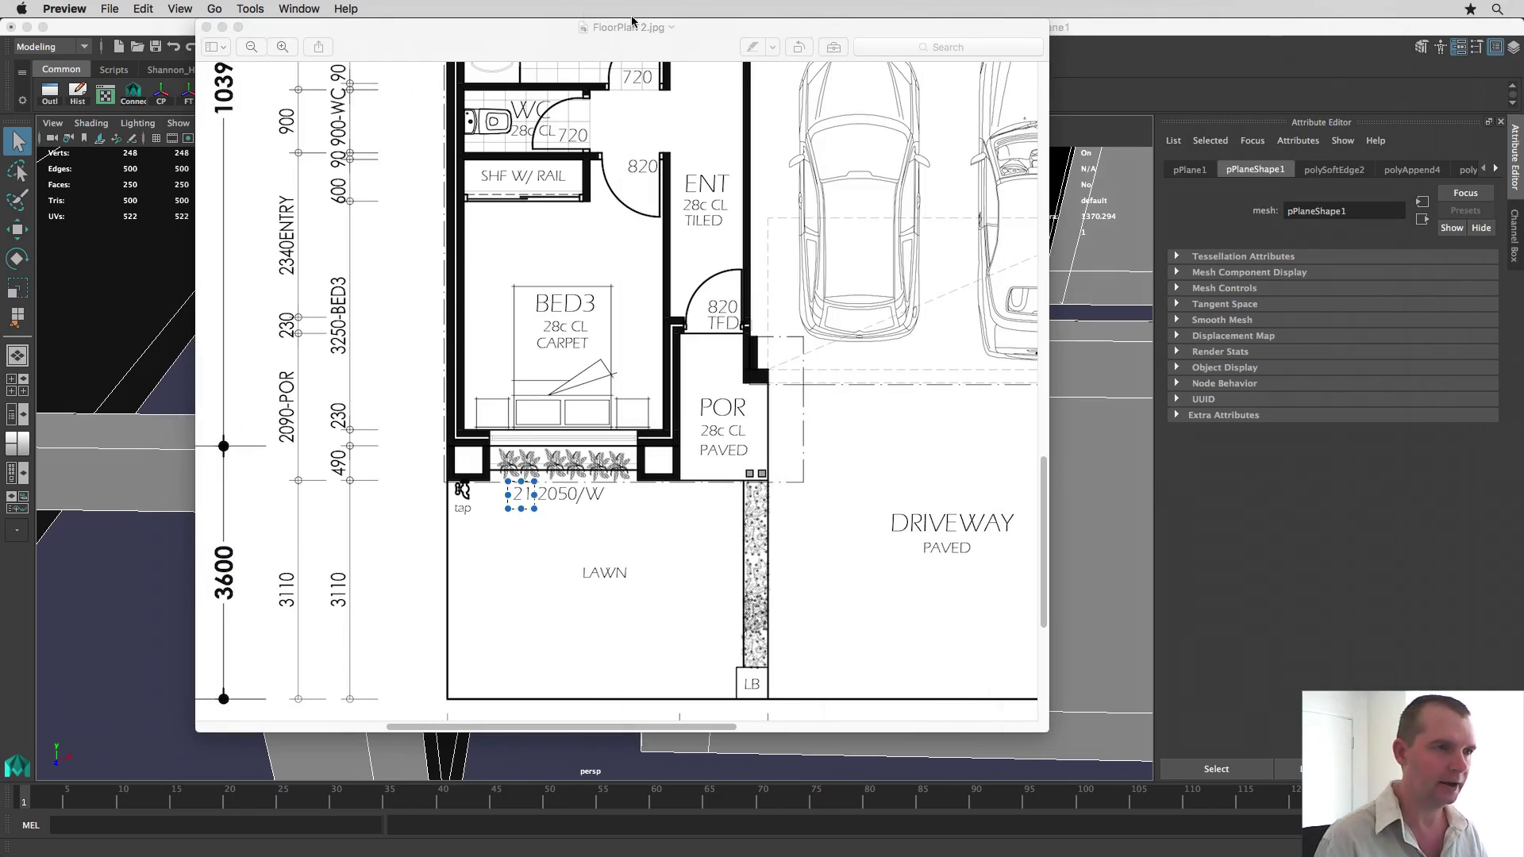
pyautogui.press('super+w')
# Step: Delete the main and lower faces on both sides of the recessed entry wall, plus the underside face between them, to cut the door opening
pyautogui.keyDown('alt'); pyautogui.moveTo(570, 406); pyautogui.dragTo(558, 363); pyautogui.keyUp('alt')
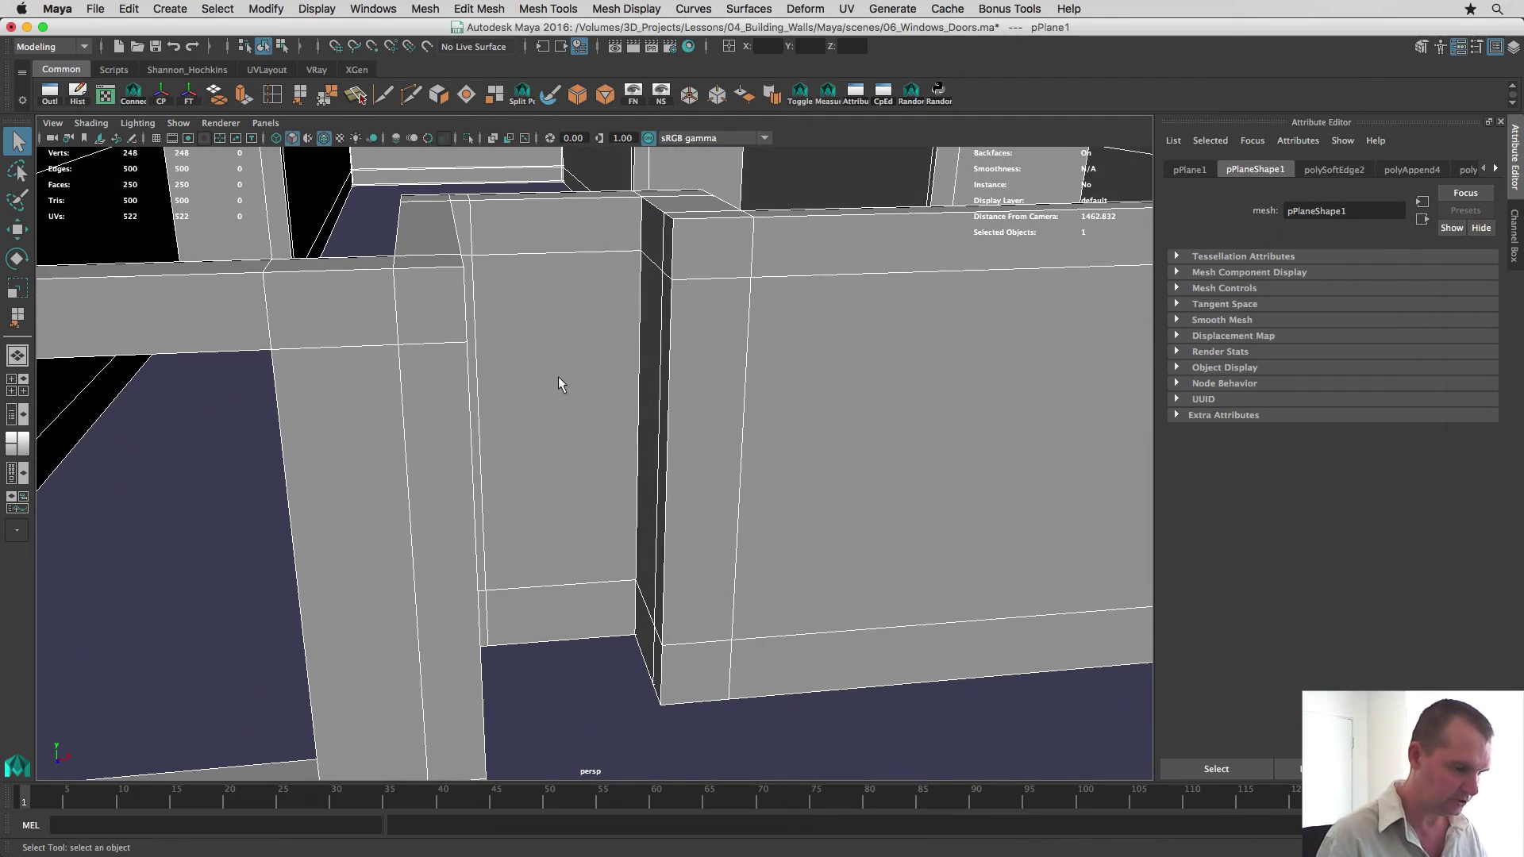
pyautogui.moveTo(558, 376); pyautogui.dragTo(525, 375, button='right')
pyautogui.click(527, 376)
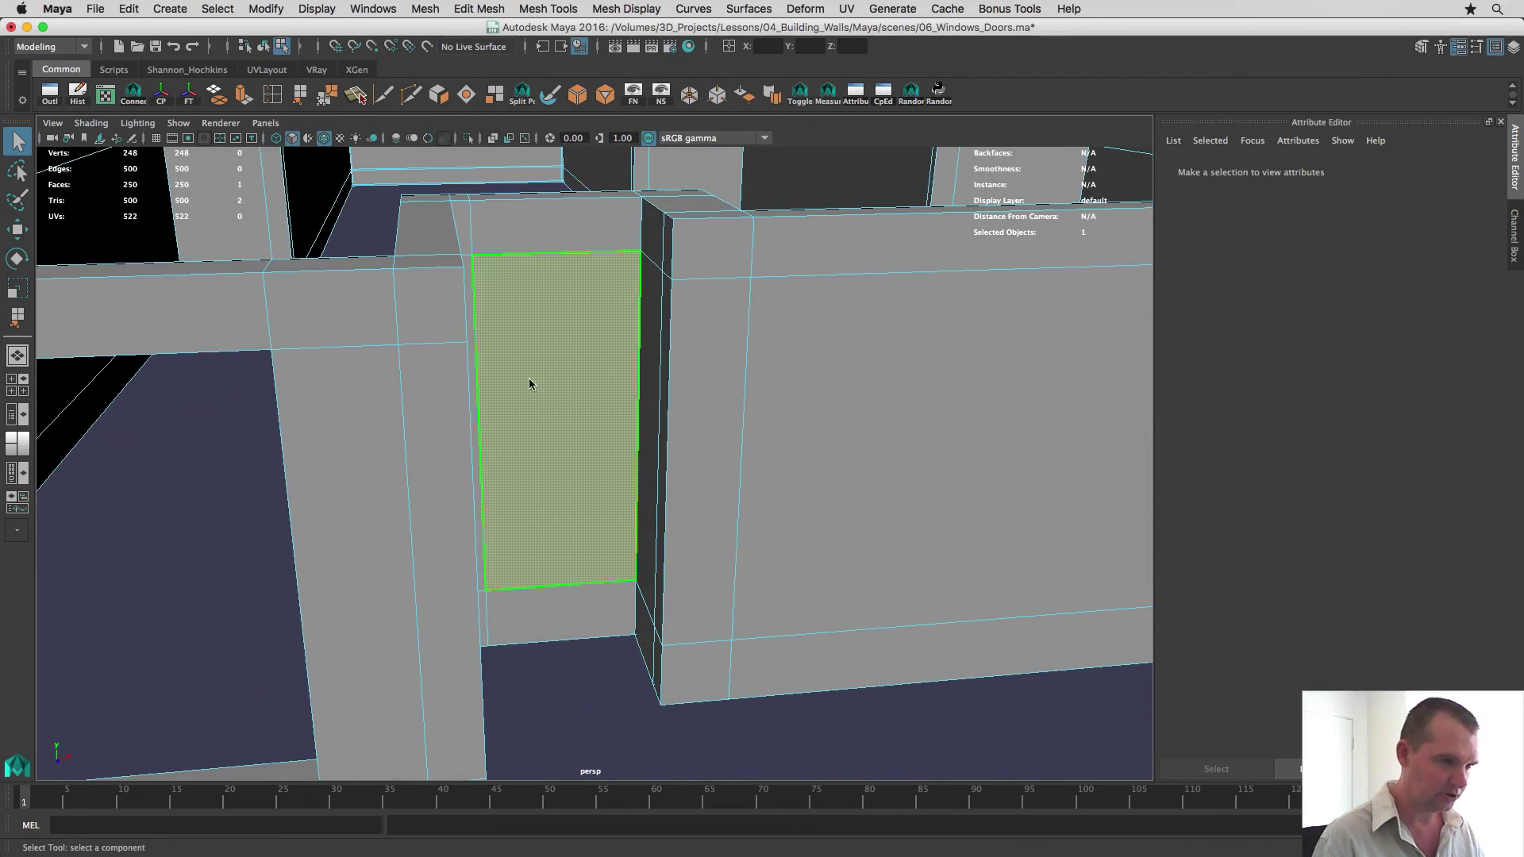
pyautogui.keyDown('shift'); pyautogui.click(554, 606); pyautogui.keyUp('shift')
pyautogui.press('Delete')
pyautogui.moveTo(555, 612)
pyautogui.keyDown('alt'); pyautogui.mouseDown()
pyautogui.moveTo(524, 562)
pyautogui.moveTo(512, 578)
pyautogui.moveTo(544, 612)
pyautogui.mouseUp(); pyautogui.keyUp('alt')
pyautogui.click(543, 612)
pyautogui.press('Delete')
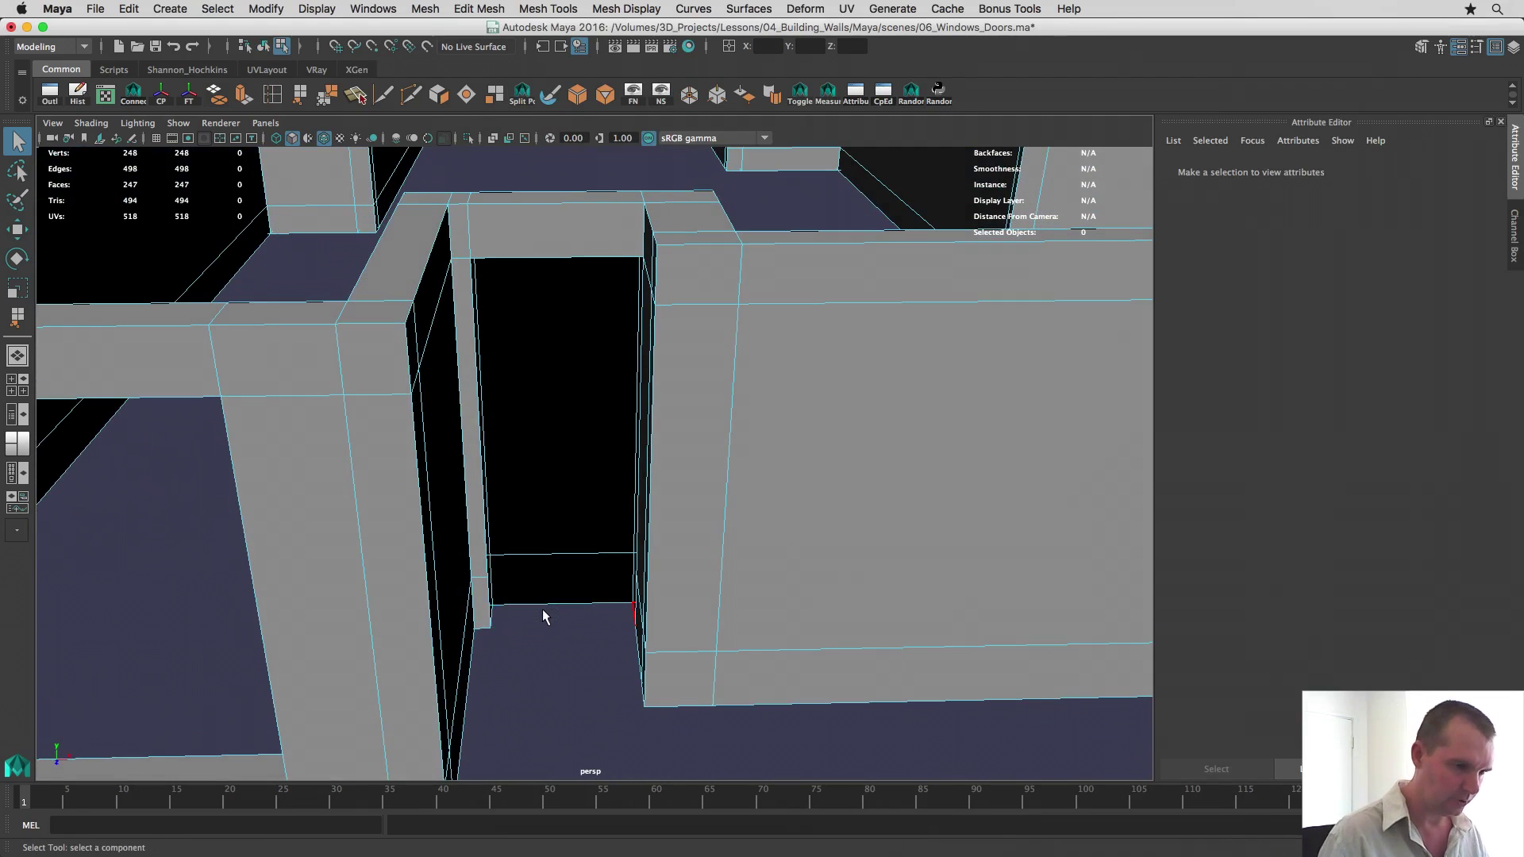
pyautogui.click(542, 568)
pyautogui.keyDown('shift'); pyautogui.click(548, 415); pyautogui.keyUp('shift')
pyautogui.press('Delete')
# Step: Examine the undersides of the house walls and the bottom of the new door opening
pyautogui.scroll(-10, 566, 393)
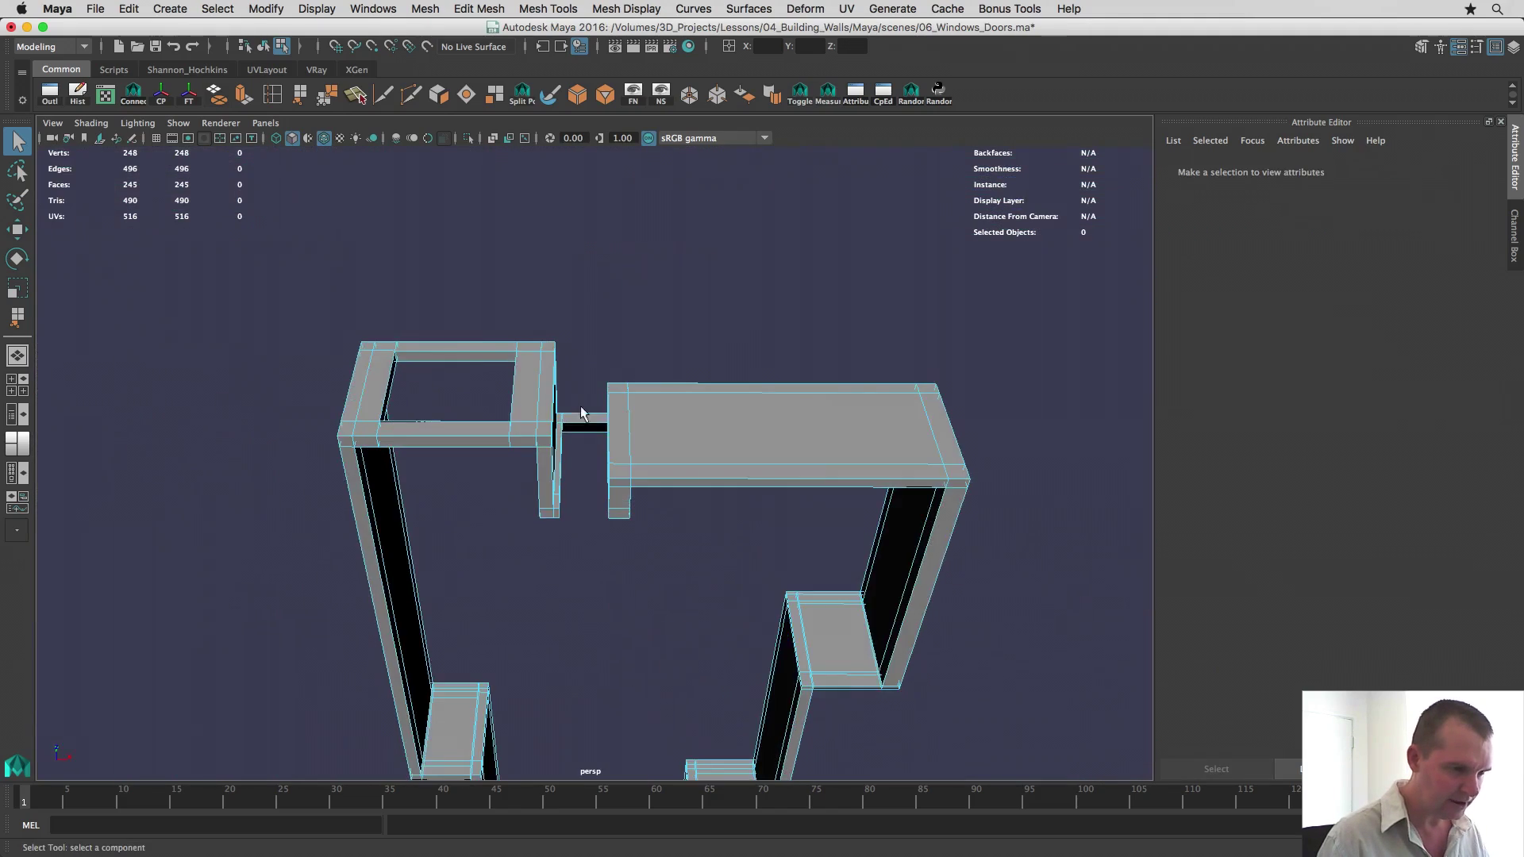
pyautogui.keyDown('alt'); pyautogui.moveTo(579, 406); pyautogui.dragTo(657, 442); pyautogui.keyUp('alt')
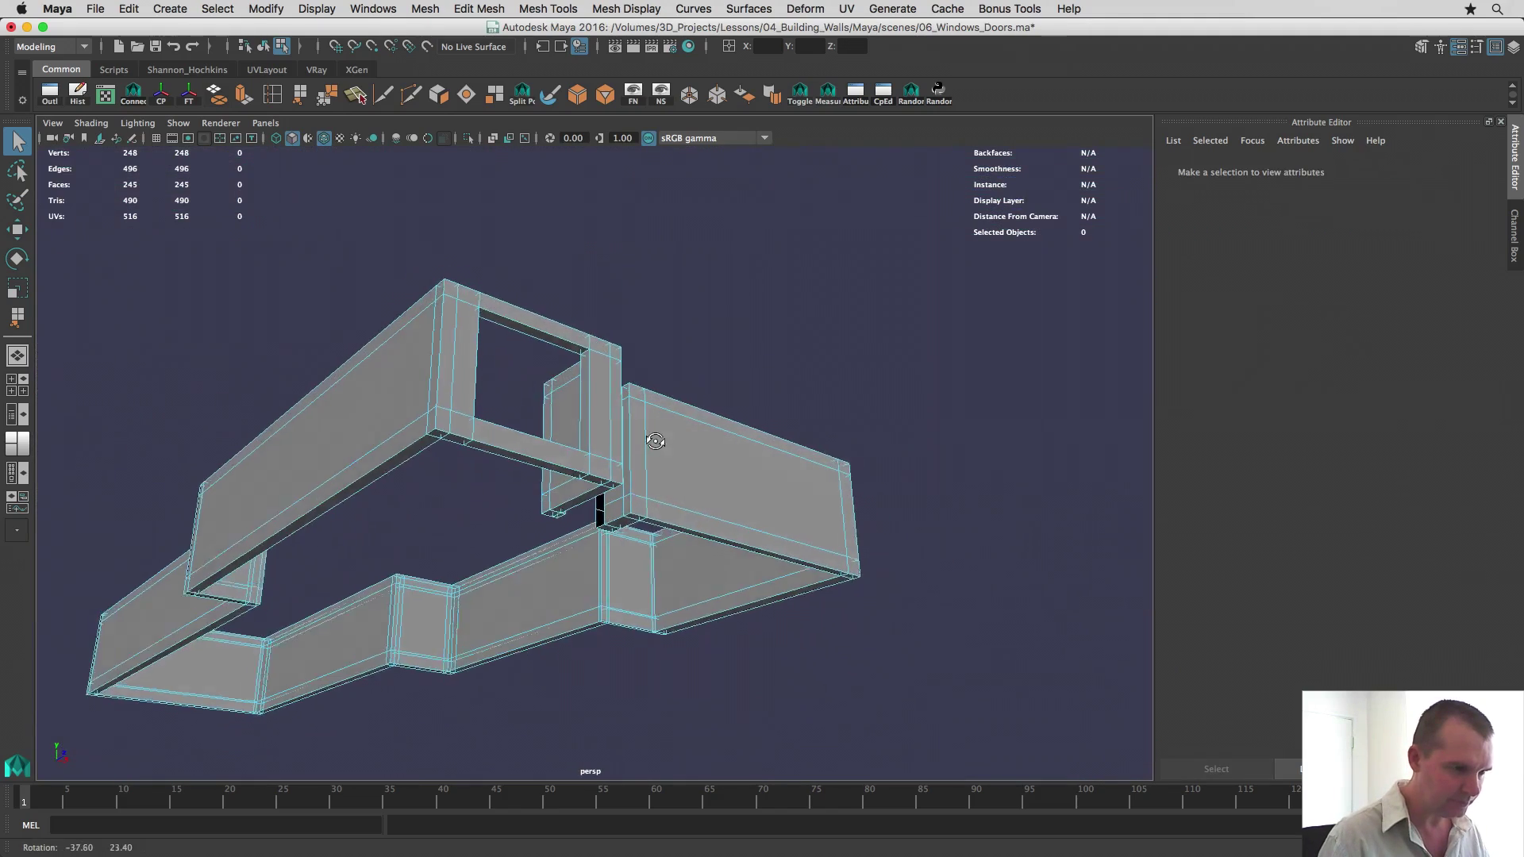
pyautogui.scroll(5, 596, 500)
pyautogui.keyDown('alt'); pyautogui.moveTo(595, 500); pyautogui.dragTo(588, 398); pyautogui.keyUp('alt')
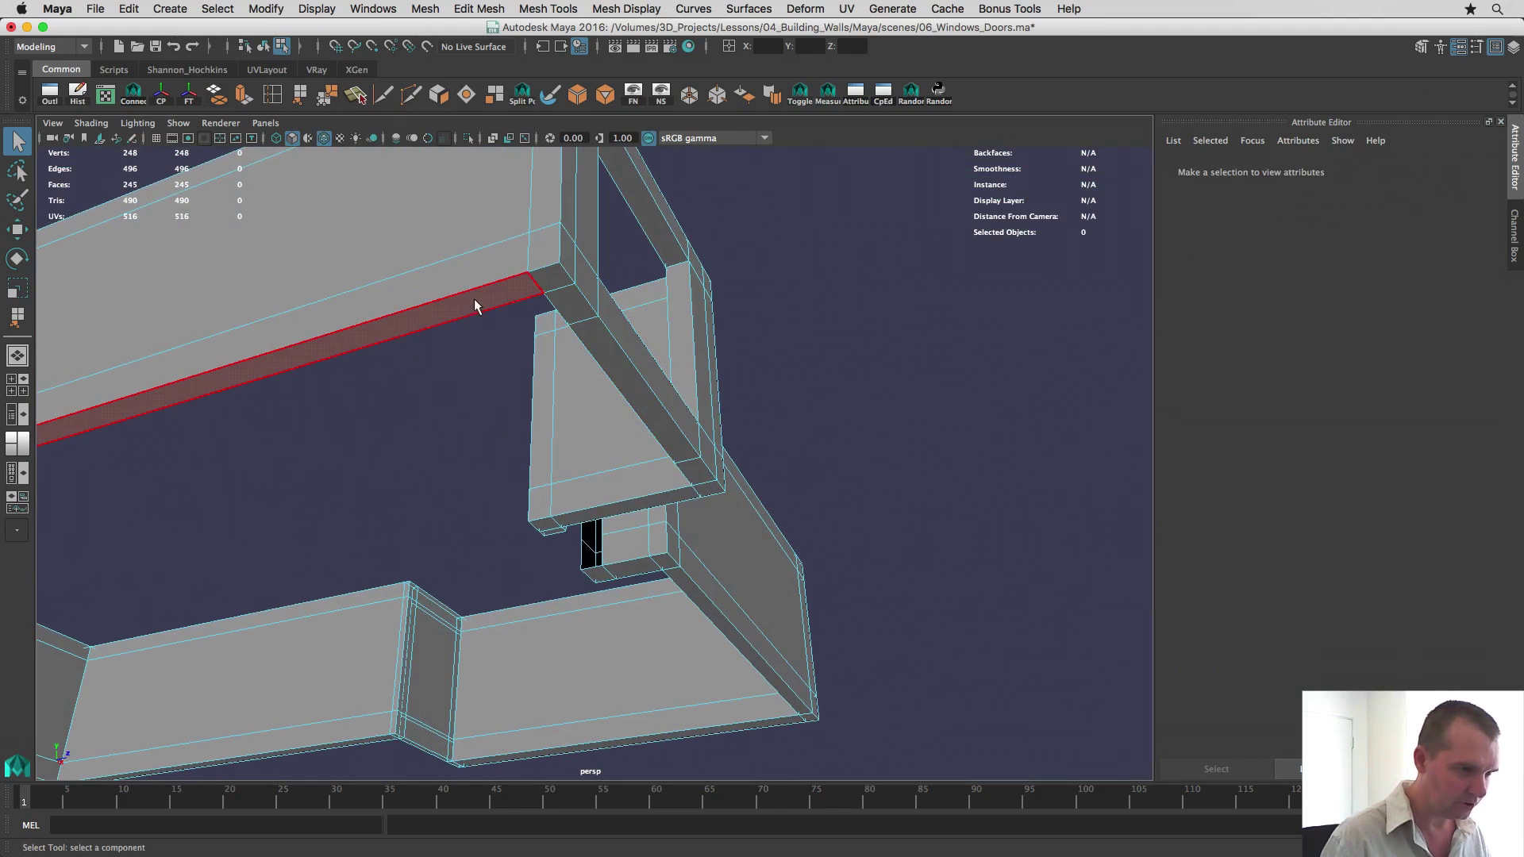
pyautogui.scroll(-6, 597, 510)
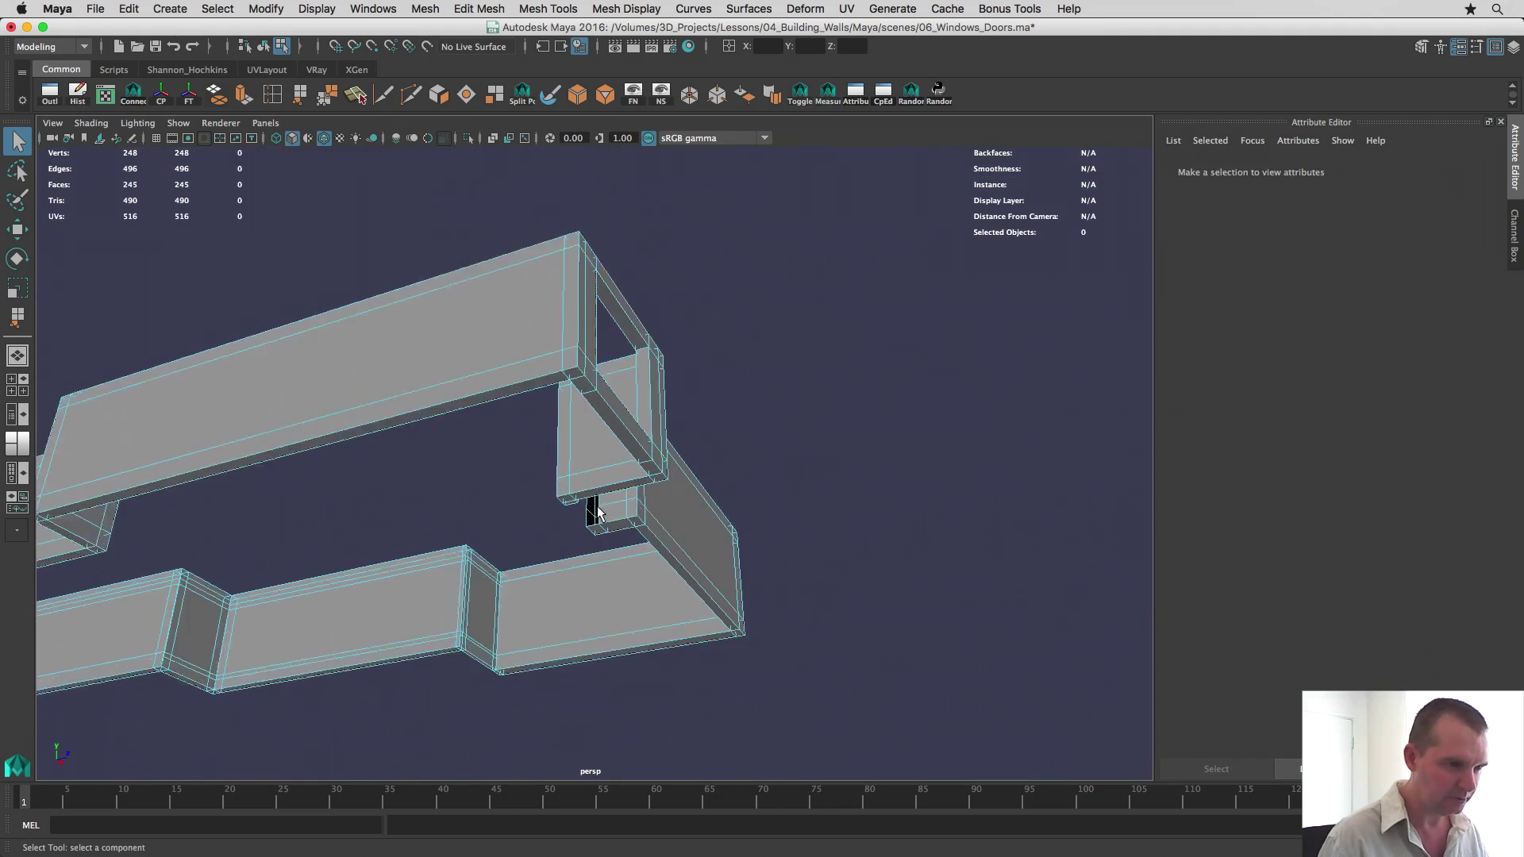
pyautogui.keyDown('alt'); pyautogui.moveTo(595, 512); pyautogui.dragTo(482, 595); pyautogui.keyUp('alt')
pyautogui.keyDown('alt'); pyautogui.moveTo(485, 509); pyautogui.dragTo(373, 603, button='middle'); pyautogui.keyUp('alt')
pyautogui.keyDown('alt'); pyautogui.moveTo(373, 603); pyautogui.dragTo(359, 588); pyautogui.keyUp('alt')
# Step: Show the whole wall mesh in a full-size front view with the grid hidden
pyautogui.press('space')
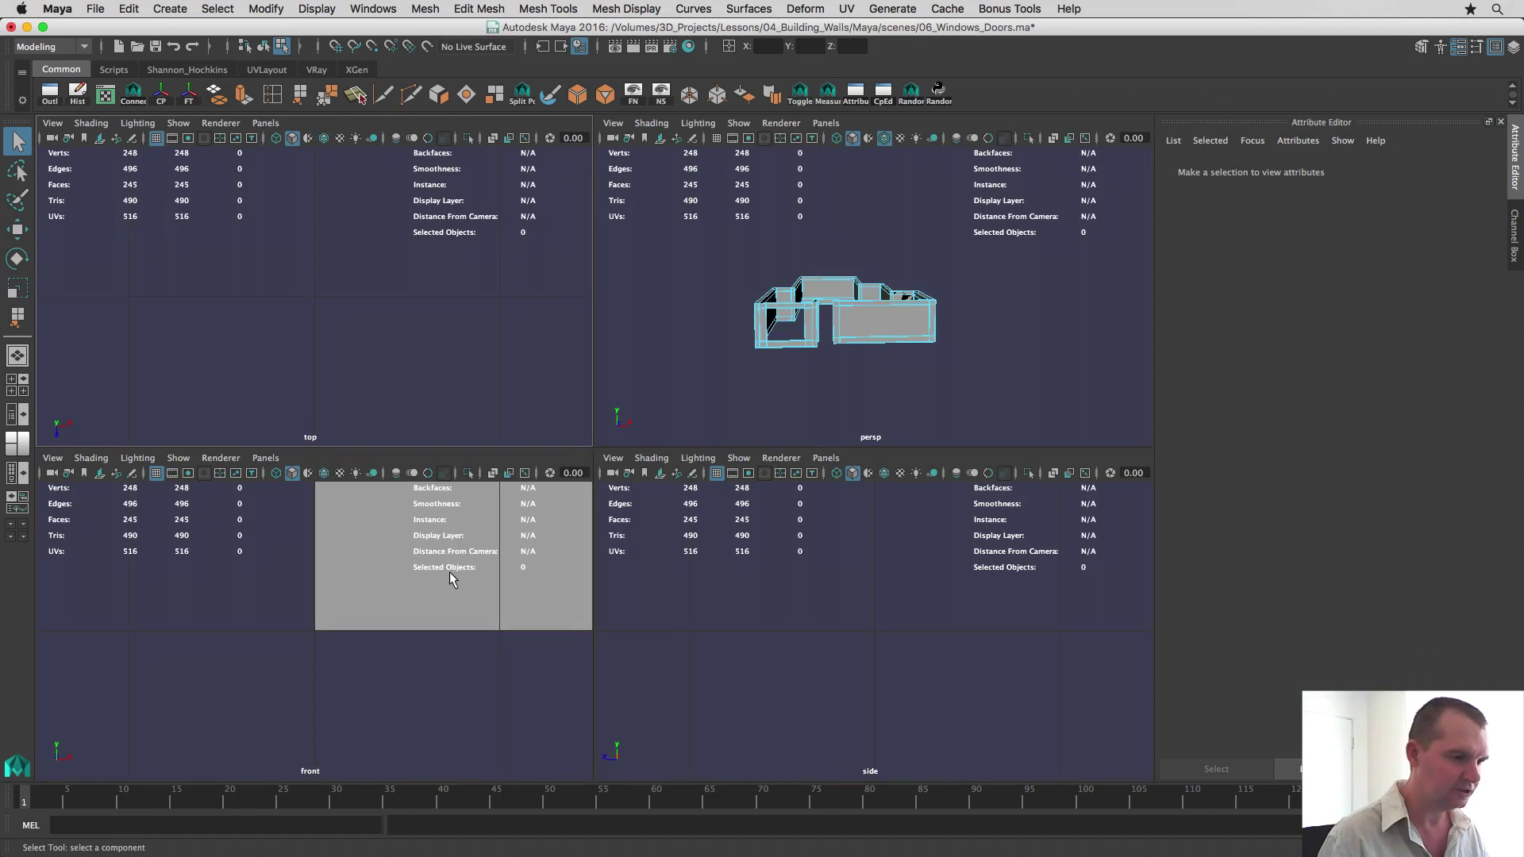
pyautogui.press('space')
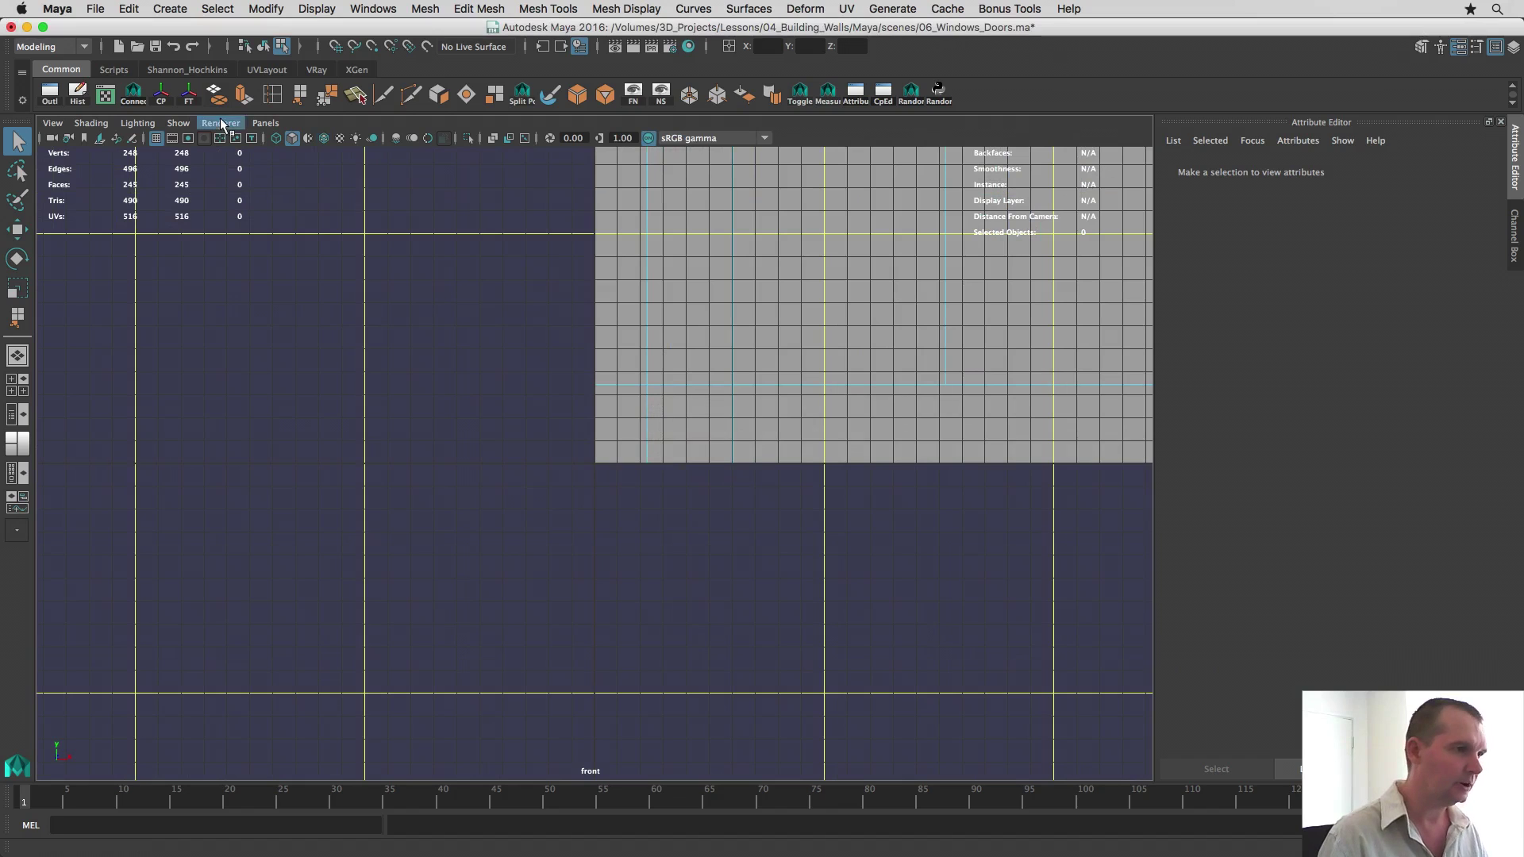
pyautogui.click(156, 138)
pyautogui.scroll(-7, 786, 458)
pyautogui.moveTo(815, 435)
pyautogui.keyDown('alt'); pyautogui.mouseDown(button='middle')
pyautogui.moveTo(424, 441)
pyautogui.moveTo(806, 439)
pyautogui.mouseUp(button='middle'); pyautogui.keyUp('alt')
pyautogui.scroll(2, 434, 441)
pyautogui.keyDown('alt'); pyautogui.moveTo(626, 450); pyautogui.dragTo(484, 384, button='middle'); pyautogui.keyUp('alt')
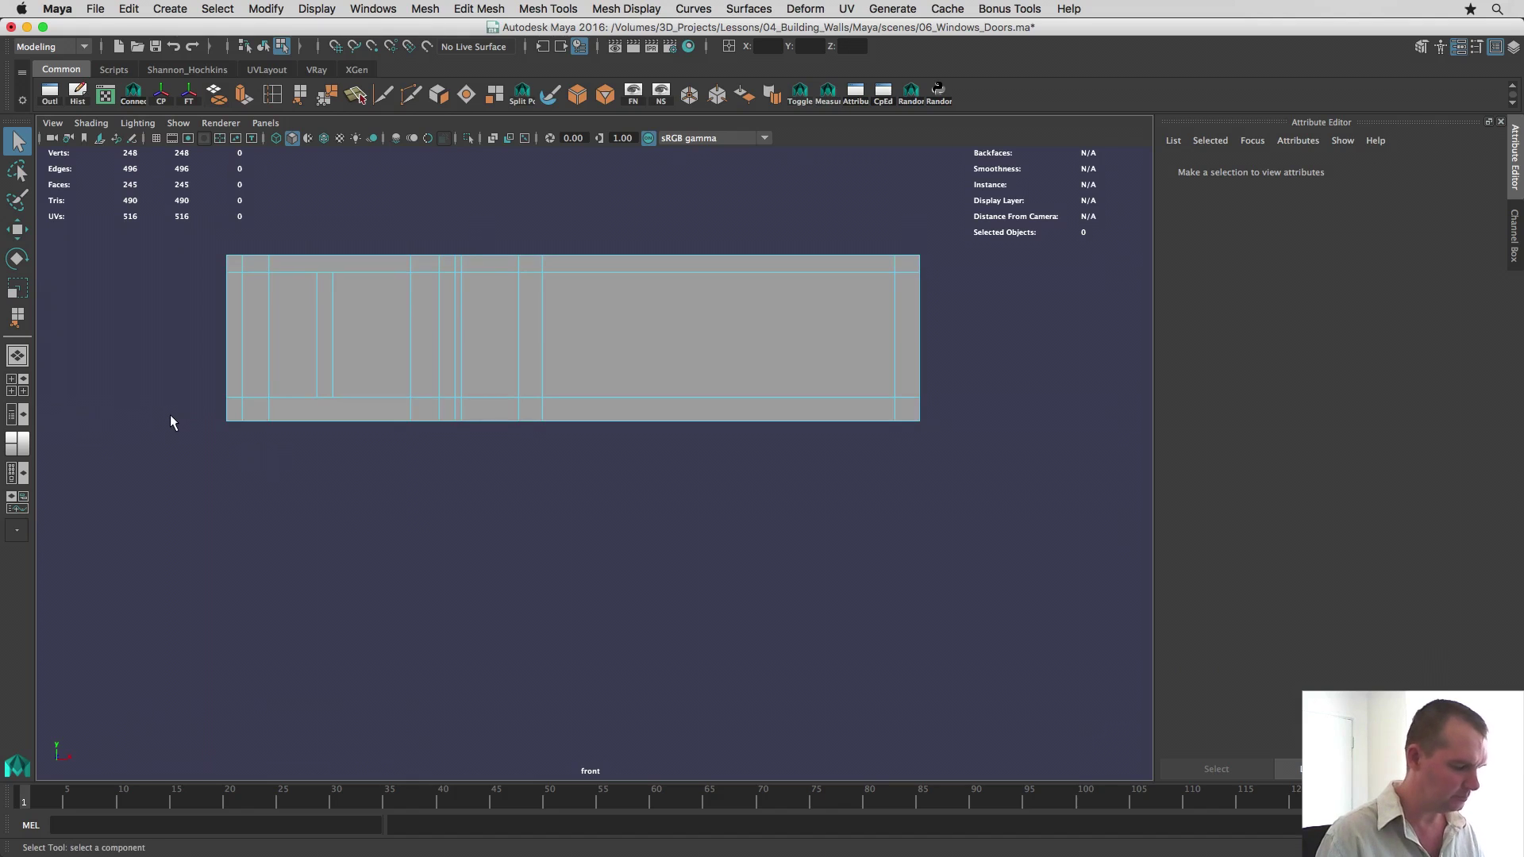
# Step: Select only the underside faces of all the walls, excluding the faces above them, and delete them
pyautogui.moveTo(212, 411); pyautogui.dragTo(1055, 650)
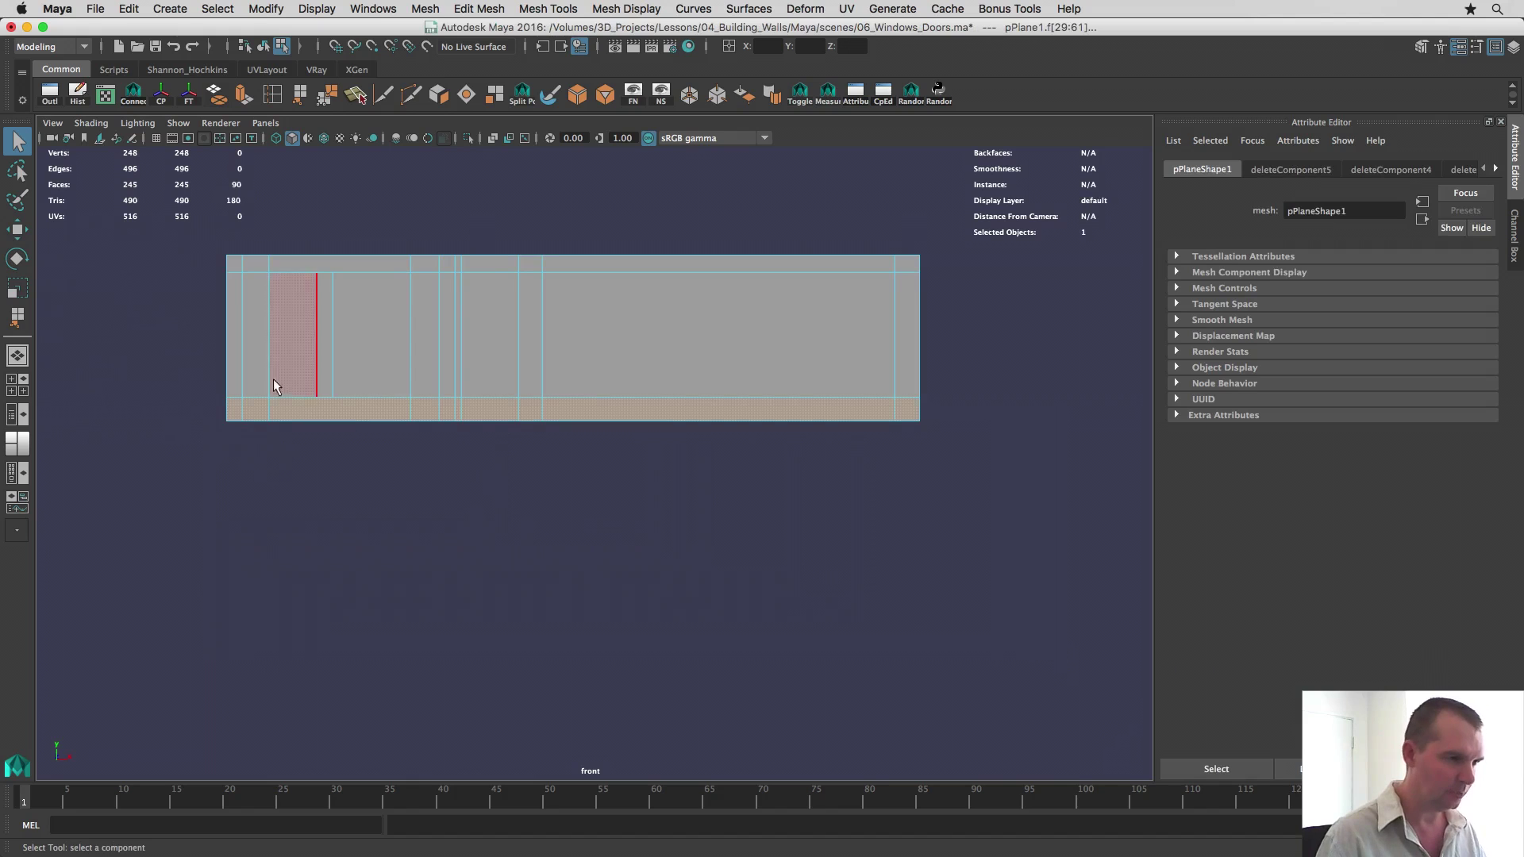
pyautogui.moveTo(170, 200); pyautogui.dragTo(972, 403)
pyautogui.click(803, 318)
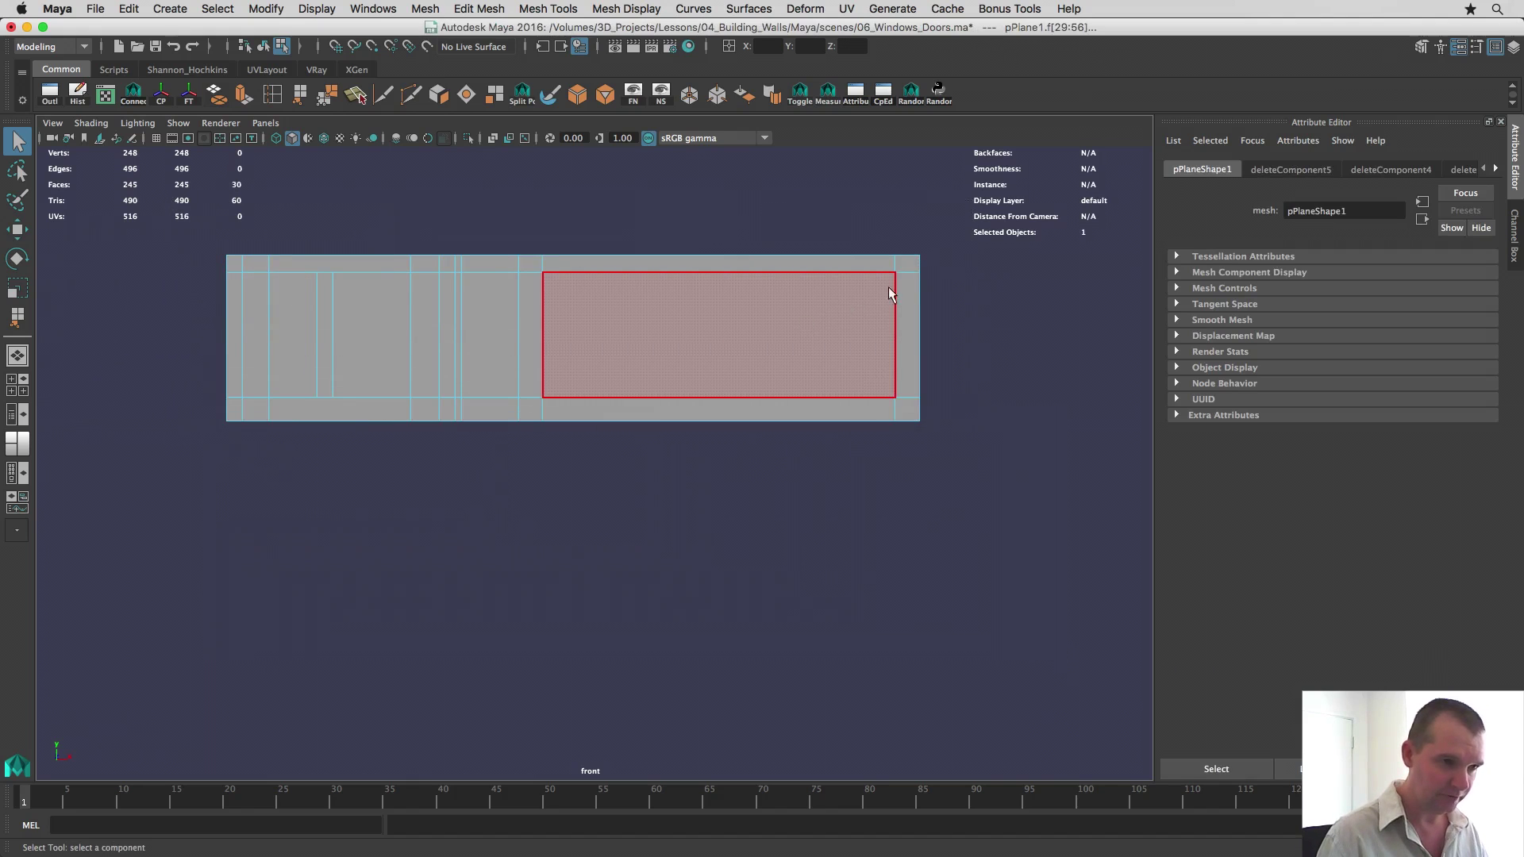
pyautogui.press('space')
pyautogui.press('space')
pyautogui.keyDown('alt'); pyautogui.moveTo(811, 418); pyautogui.dragTo(958, 311); pyautogui.keyUp('alt')
pyautogui.scroll(3, 787, 477)
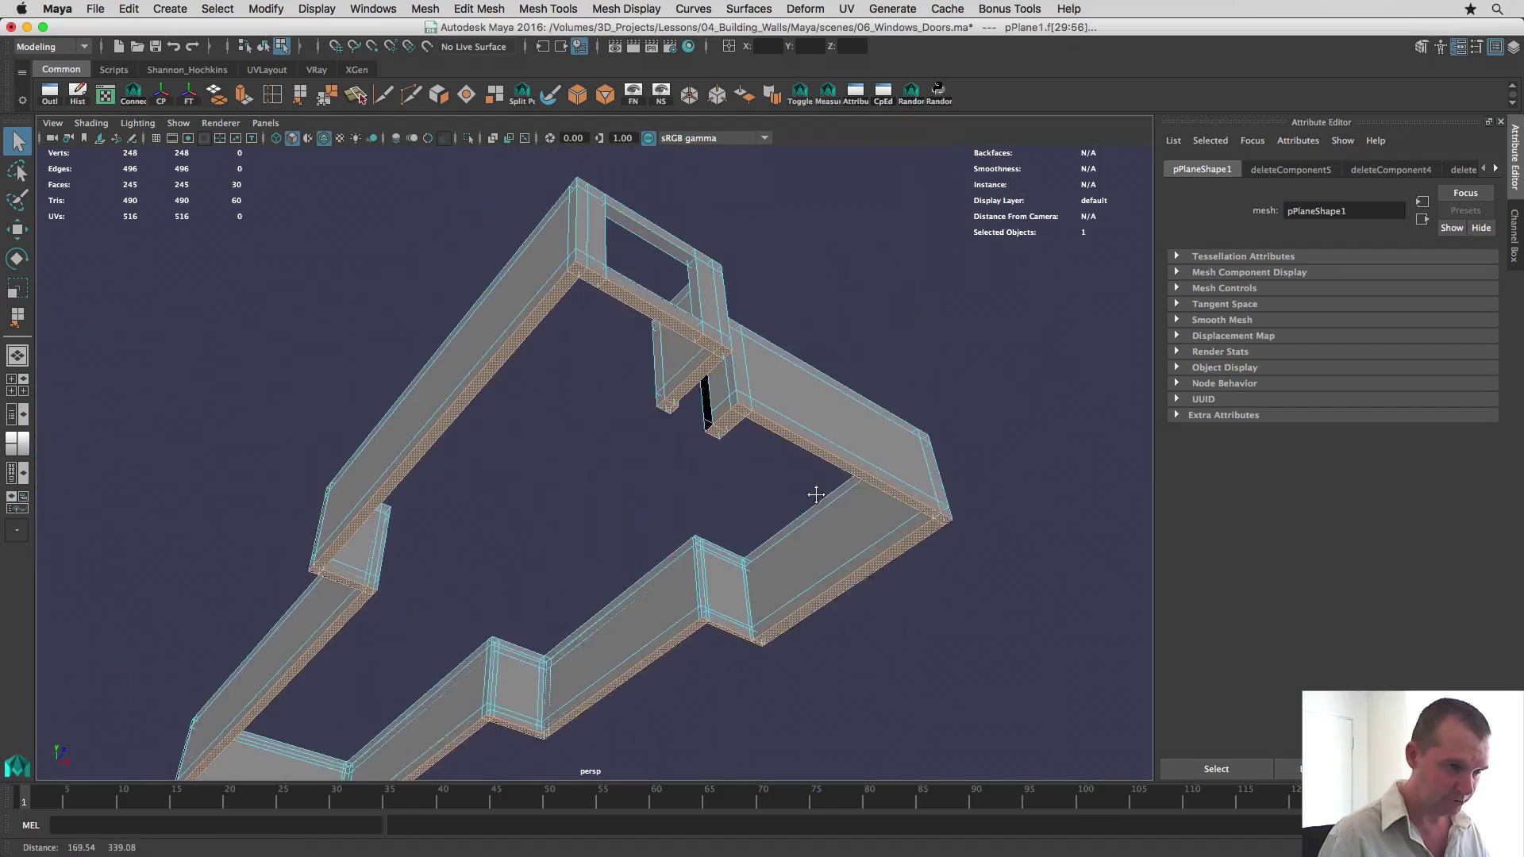
pyautogui.keyDown('alt'); pyautogui.moveTo(816, 494); pyautogui.dragTo(755, 458); pyautogui.keyUp('alt')
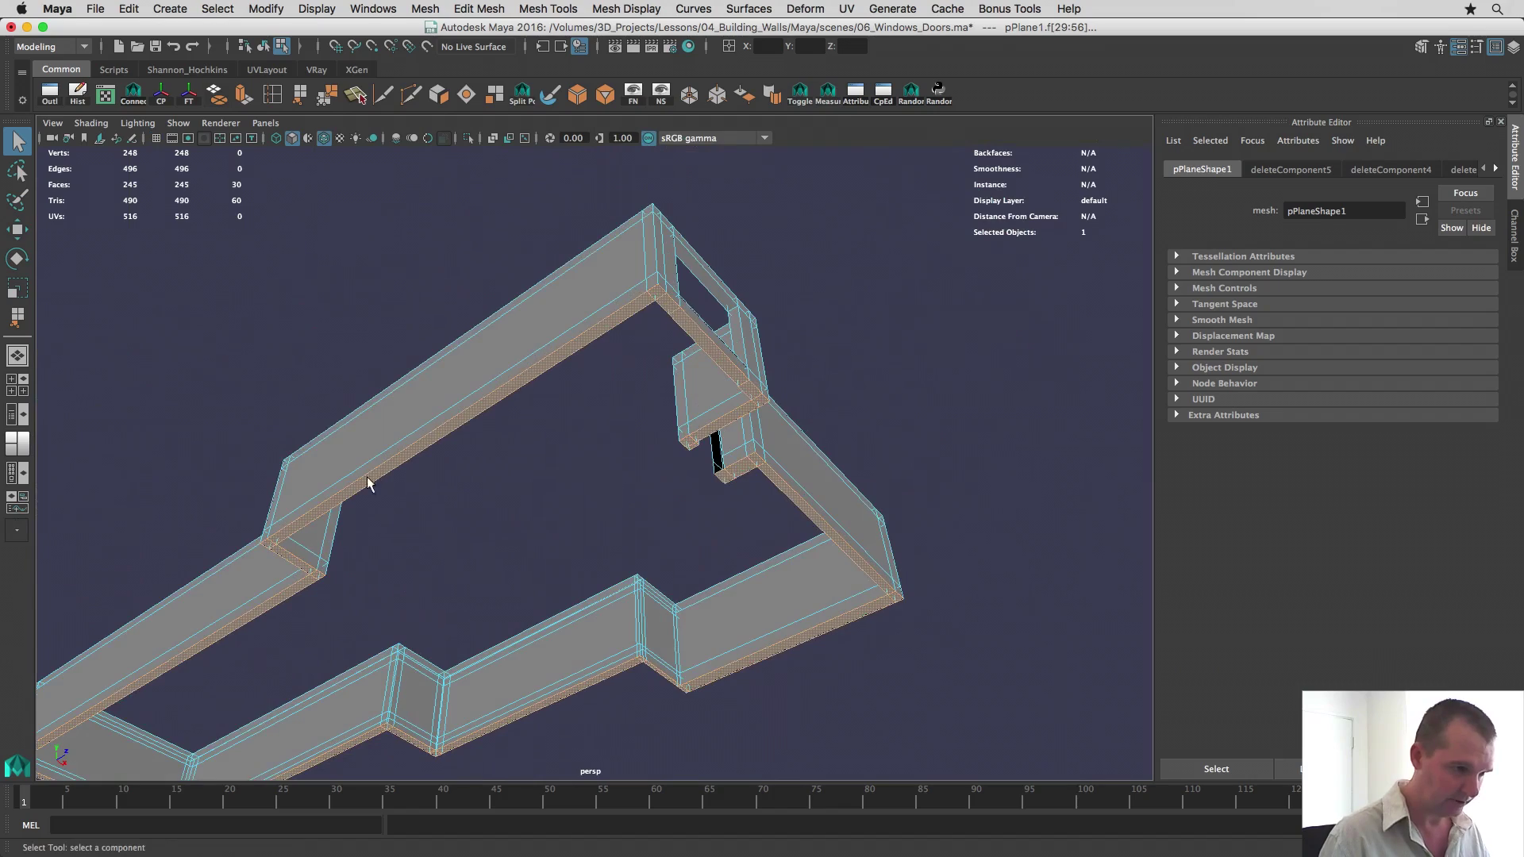
pyautogui.keyDown('alt'); pyautogui.moveTo(366, 476); pyautogui.dragTo(333, 484); pyautogui.keyUp('alt')
pyautogui.press('Delete')
pyautogui.scroll(3, 312, 541)
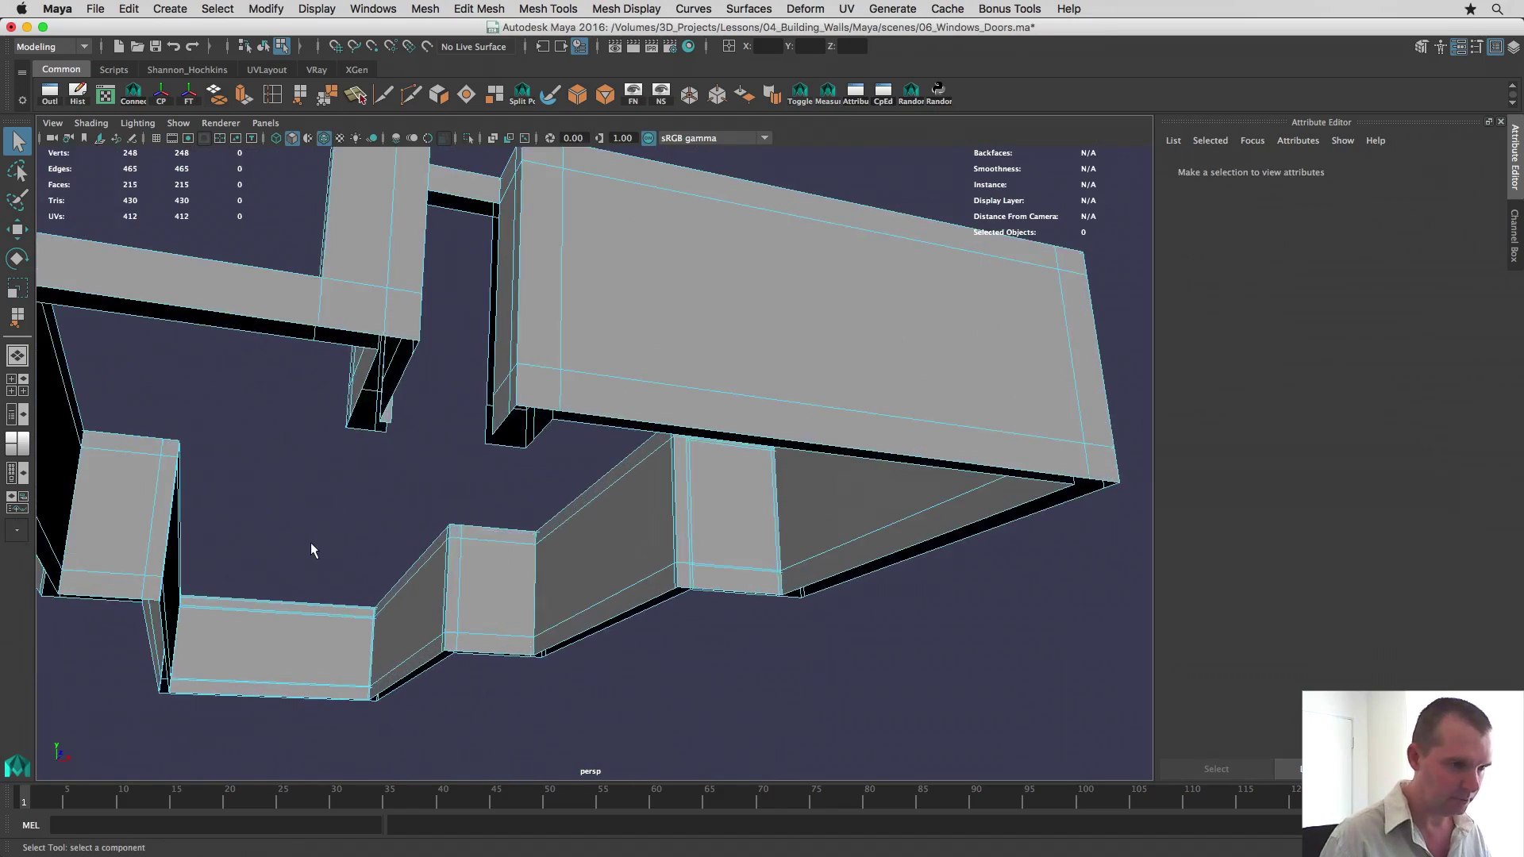
# Step: Append a face between the two upper edges of the entry door opening to close its head
pyautogui.keyDown('alt'); pyautogui.moveTo(311, 546); pyautogui.dragTo(772, 579); pyautogui.keyUp('alt')
pyautogui.keyDown('alt'); pyautogui.moveTo(772, 578); pyautogui.dragTo(552, 604, button='middle'); pyautogui.keyUp('alt')
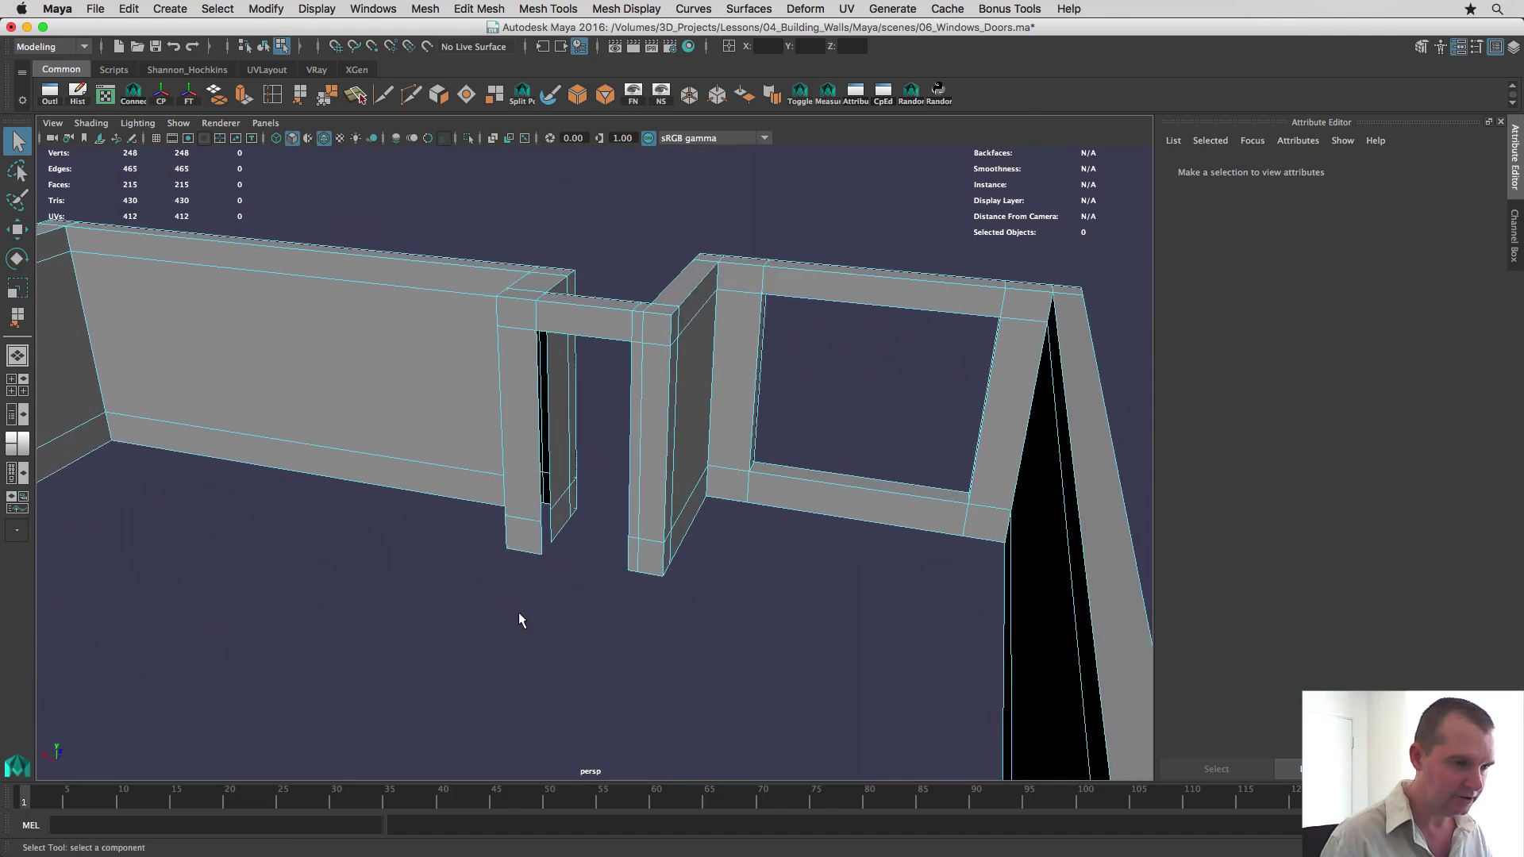
pyautogui.keyDown('alt'); pyautogui.moveTo(520, 620); pyautogui.dragTo(526, 472); pyautogui.keyUp('alt')
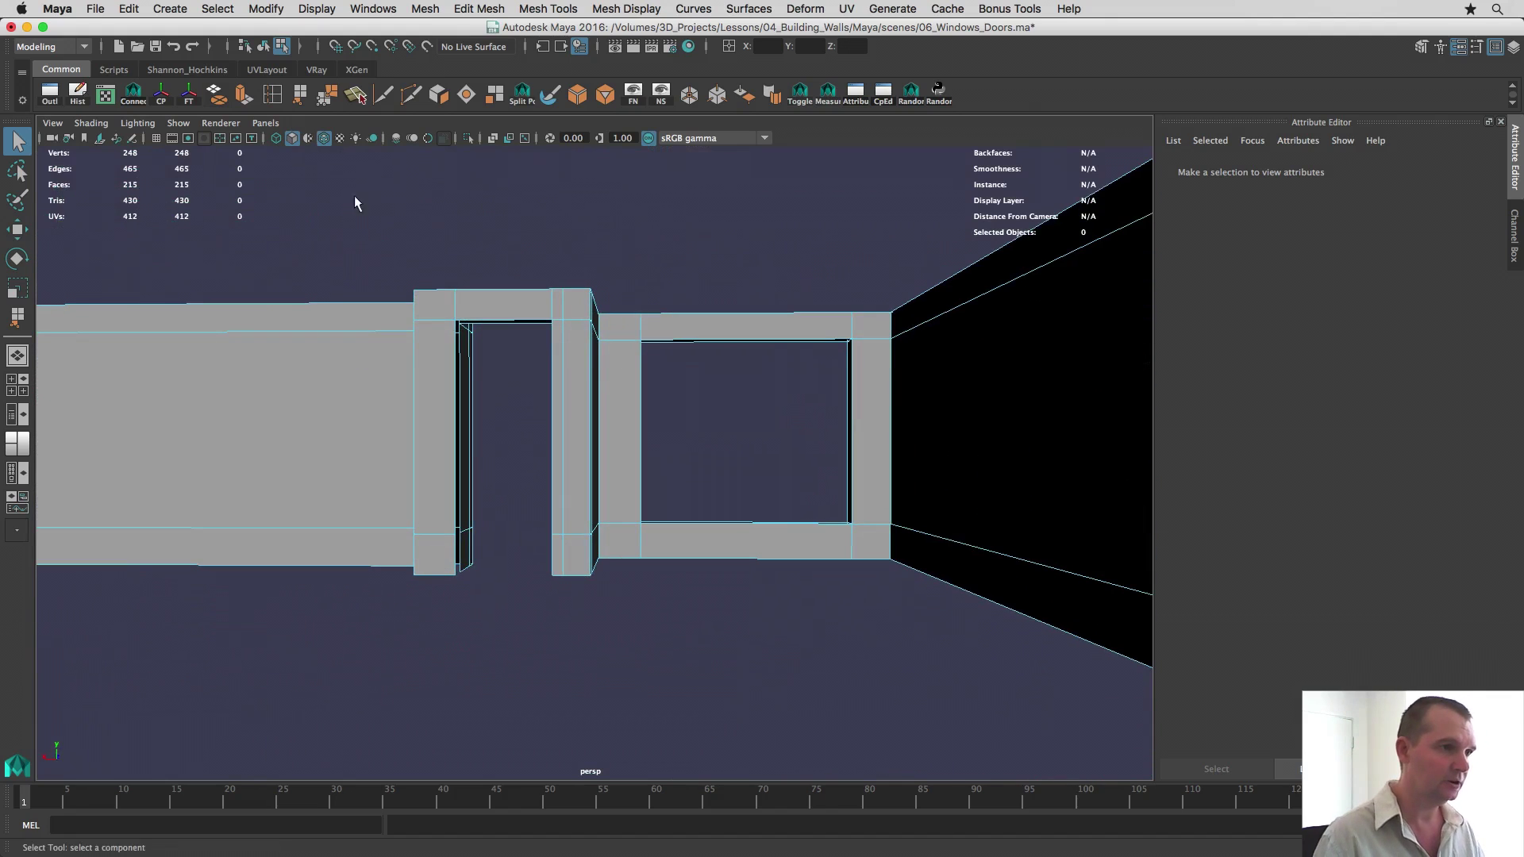
pyautogui.click(304, 98)
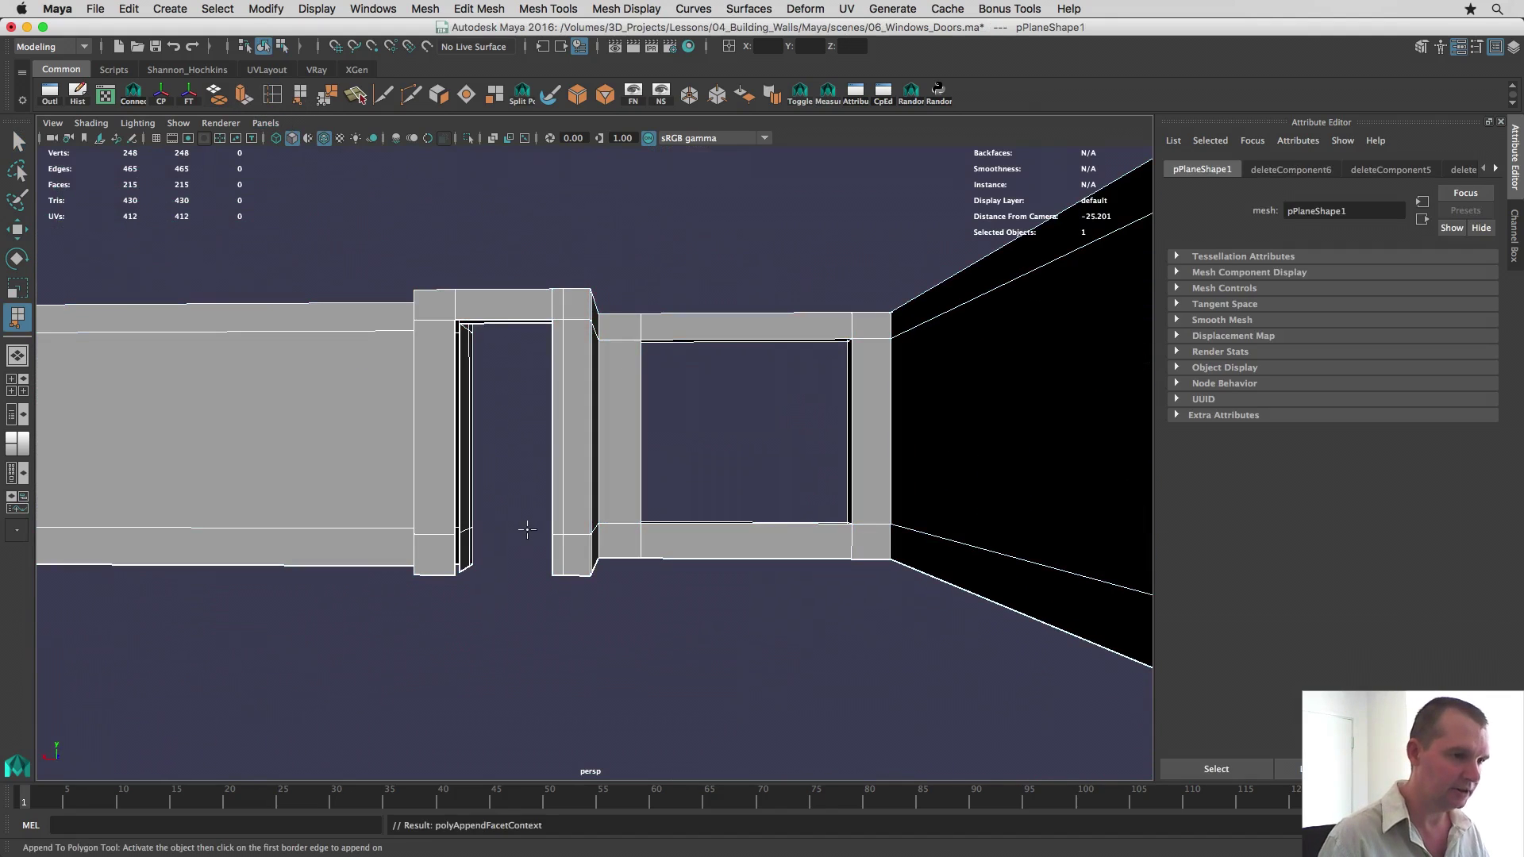
pyautogui.scroll(4, 524, 528)
pyautogui.keyDown('alt'); pyautogui.moveTo(524, 528); pyautogui.dragTo(534, 452); pyautogui.keyUp('alt')
pyautogui.keyDown('alt'); pyautogui.moveTo(534, 453); pyautogui.dragTo(826, 354, button='middle'); pyautogui.keyUp('alt')
pyautogui.scroll(3, 696, 400)
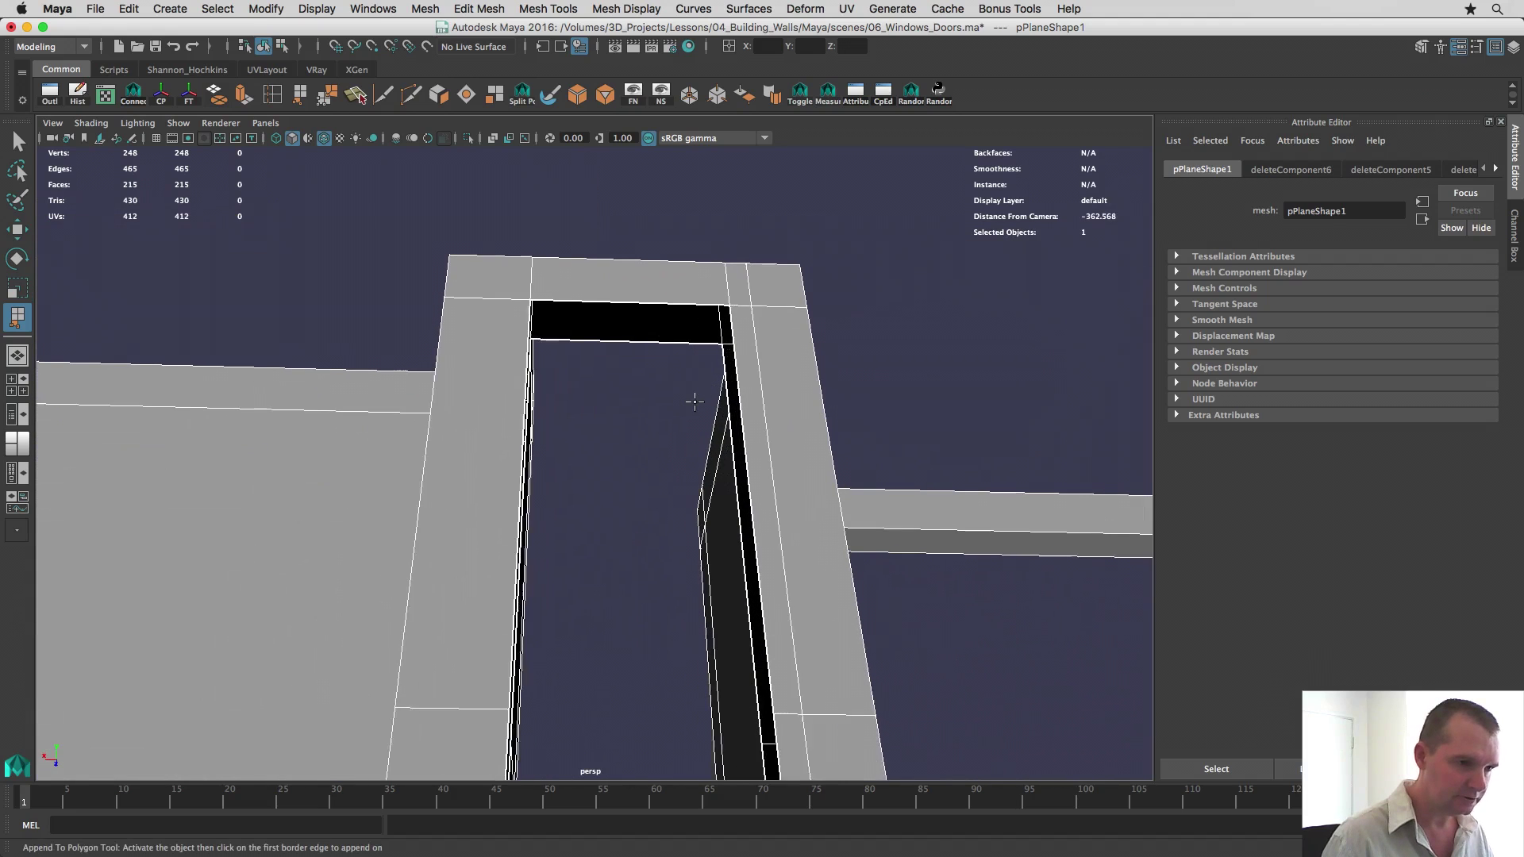
pyautogui.click(620, 282)
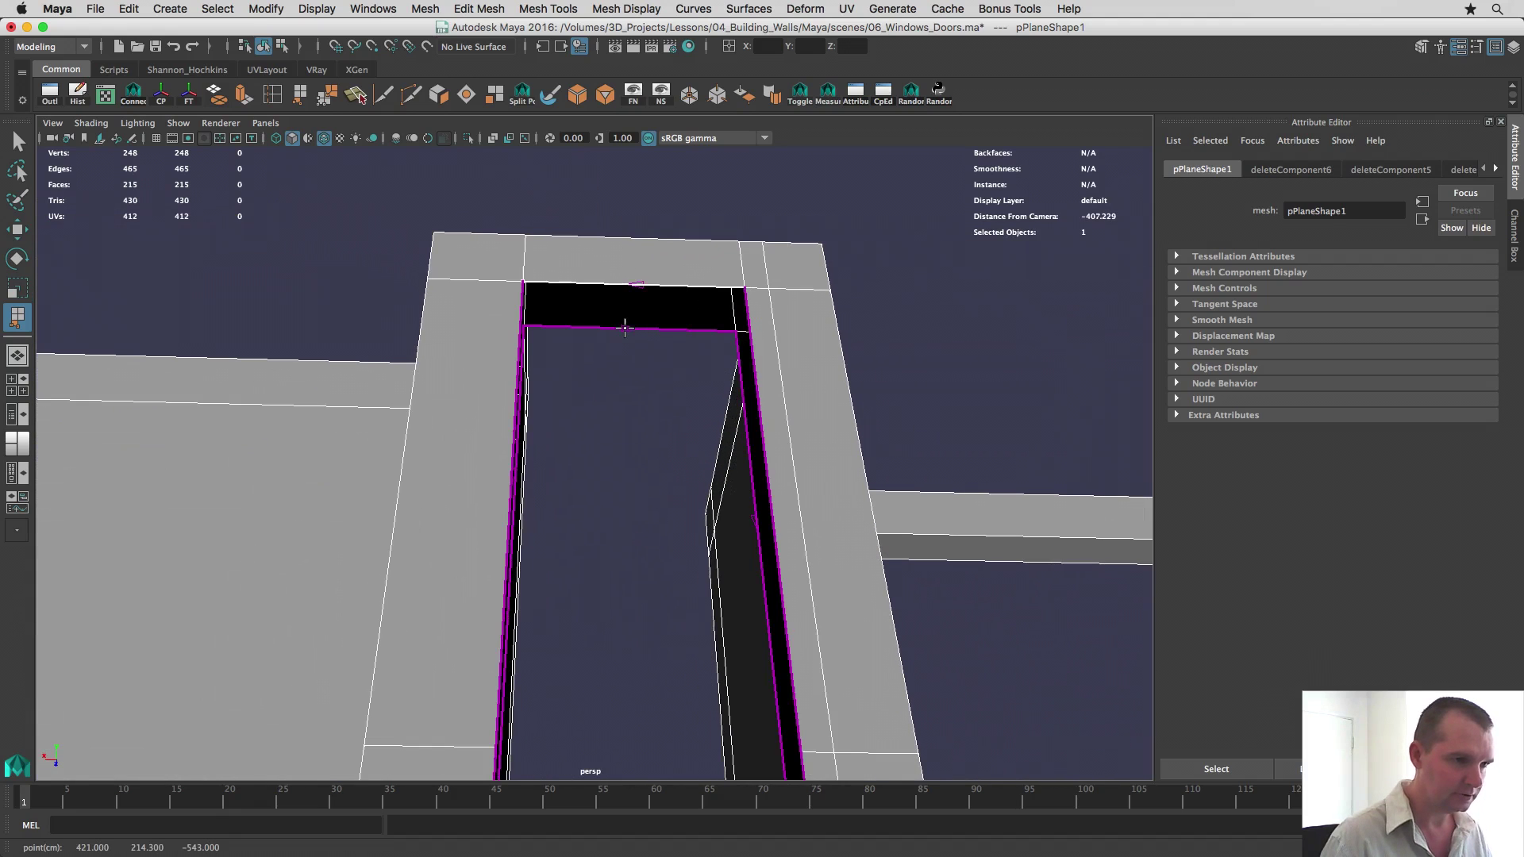
pyautogui.click(625, 329)
pyautogui.press('Return')
pyautogui.press('g')
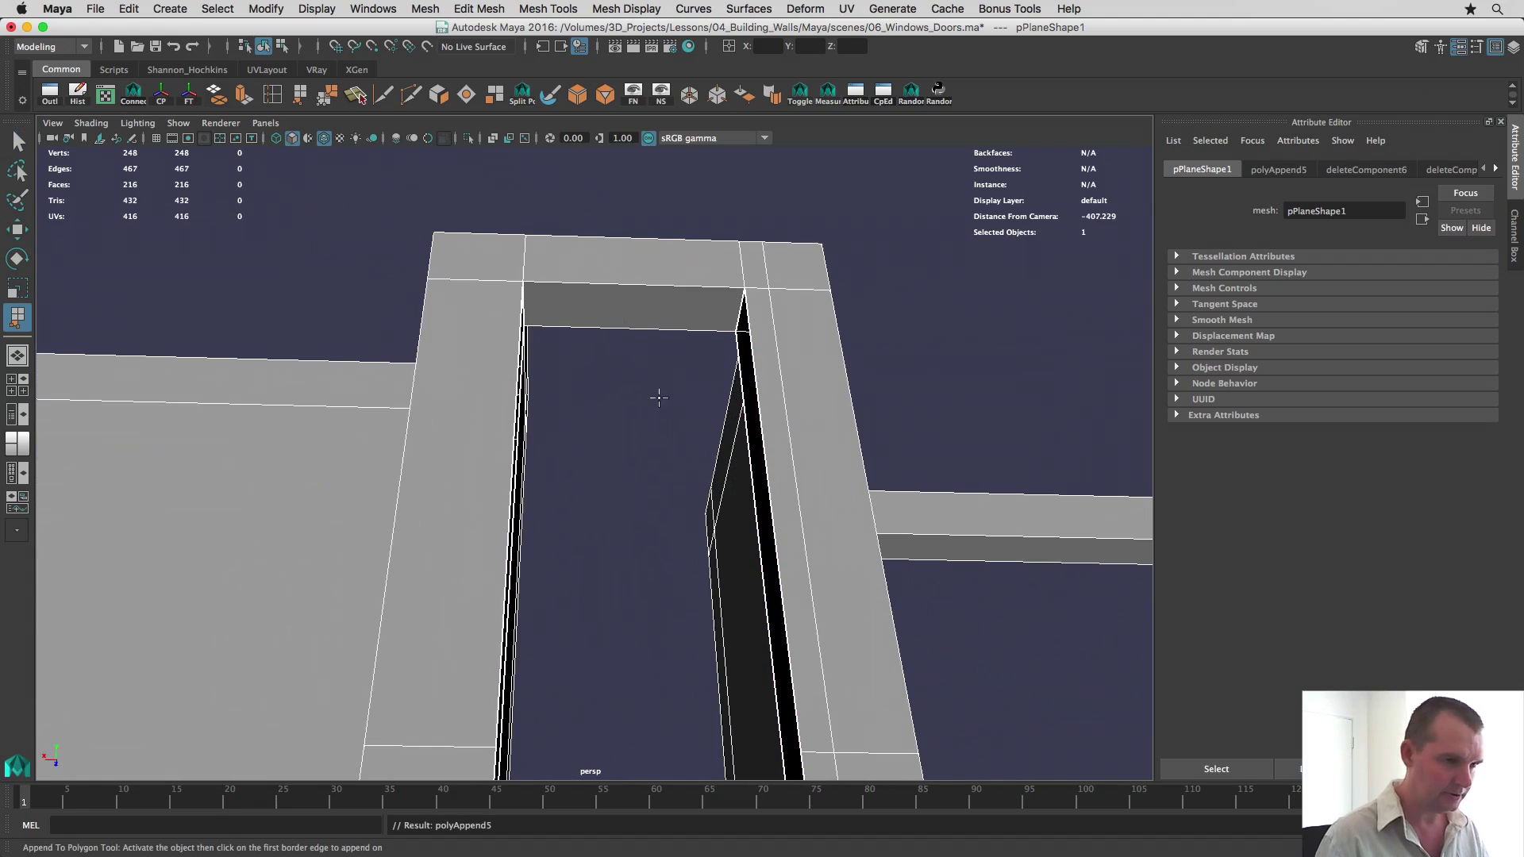
# Step: Append the main jamb face on the window side of the entry door opening, above the lower course
pyautogui.keyDown('alt'); pyautogui.moveTo(694, 450); pyautogui.dragTo(760, 565); pyautogui.keyUp('alt')
pyautogui.keyDown('alt'); pyautogui.moveTo(760, 565); pyautogui.dragTo(734, 689, button='middle'); pyautogui.keyUp('alt')
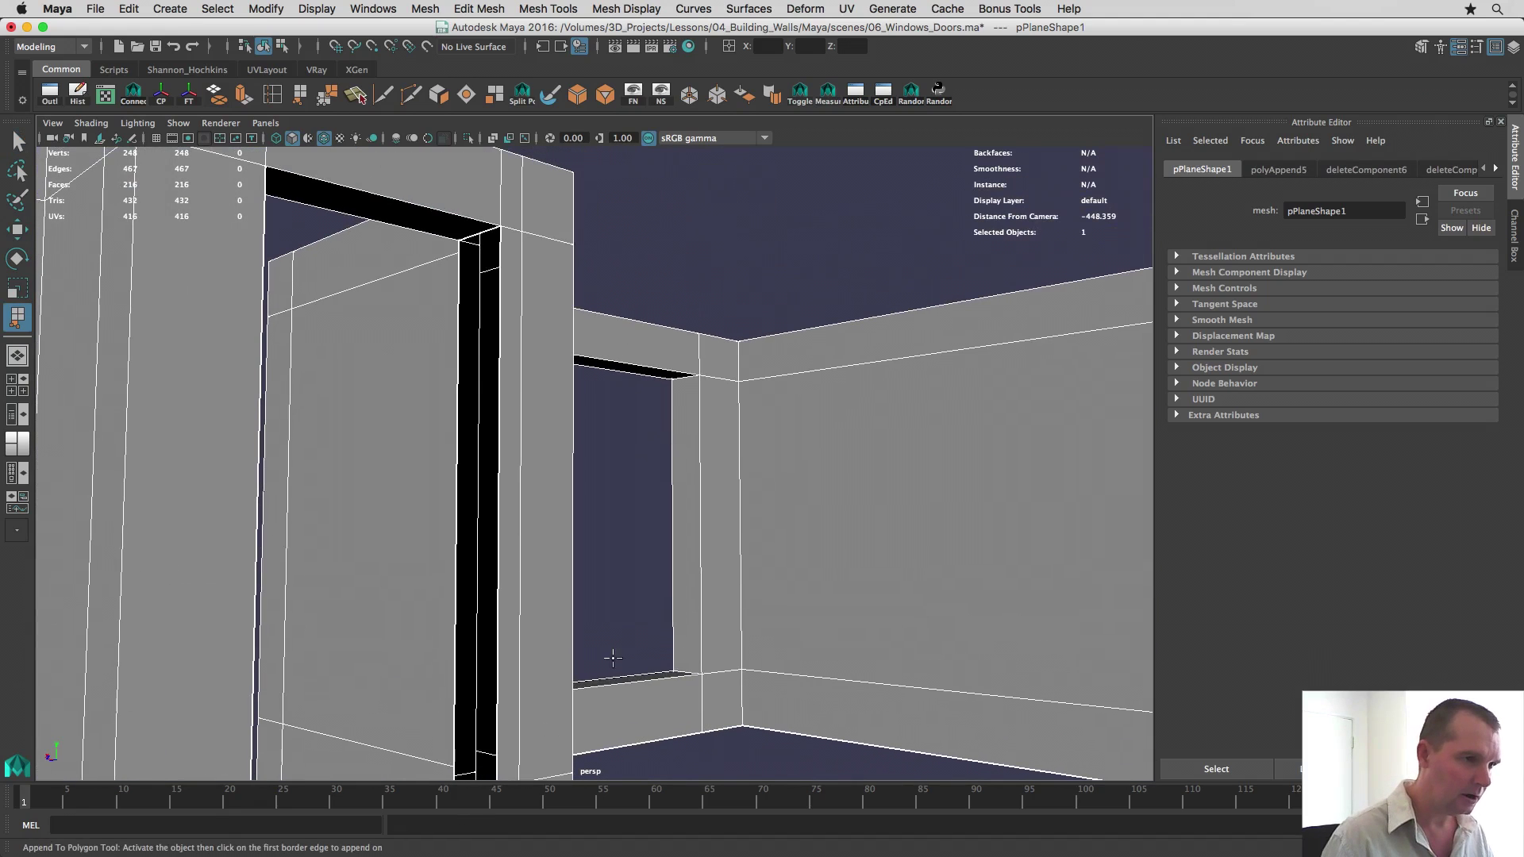
pyautogui.click(491, 375)
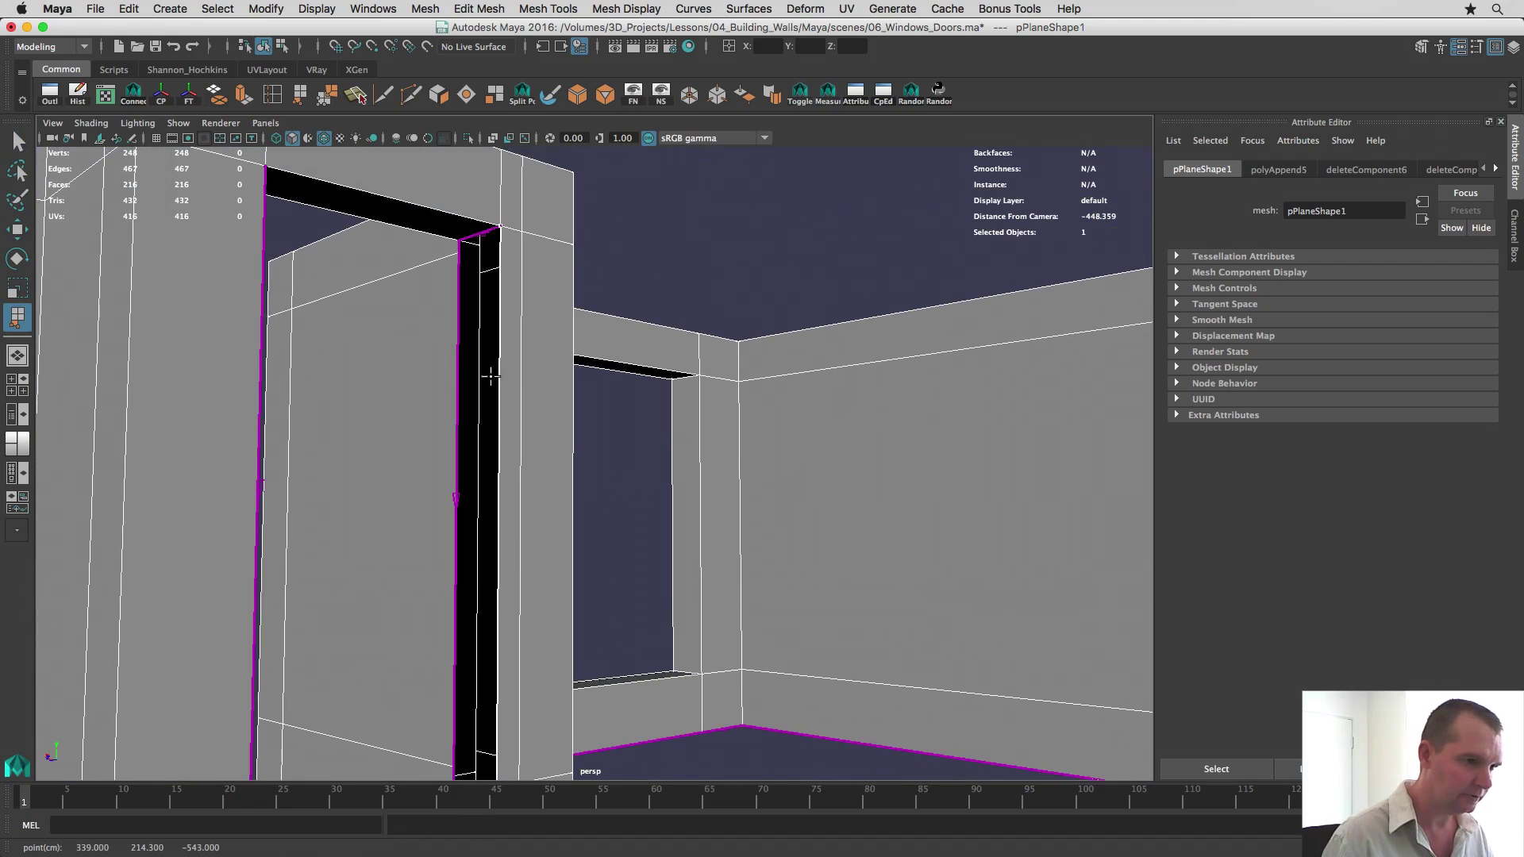
pyautogui.click(454, 493)
pyautogui.press('Return')
# Step: Append the small lower face that closes the bottom gap of the door jamb on the window side
pyautogui.keyDown('alt'); pyautogui.moveTo(463, 517); pyautogui.dragTo(530, 279); pyautogui.keyUp('alt')
pyautogui.keyDown('alt'); pyautogui.moveTo(531, 279); pyautogui.dragTo(548, 603, button='middle'); pyautogui.keyUp('alt')
pyautogui.keyDown('alt'); pyautogui.moveTo(568, 722); pyautogui.dragTo(516, 588); pyautogui.keyUp('alt')
pyautogui.keyDown('alt'); pyautogui.moveTo(503, 694); pyautogui.dragTo(551, 521, button='middle'); pyautogui.keyUp('alt')
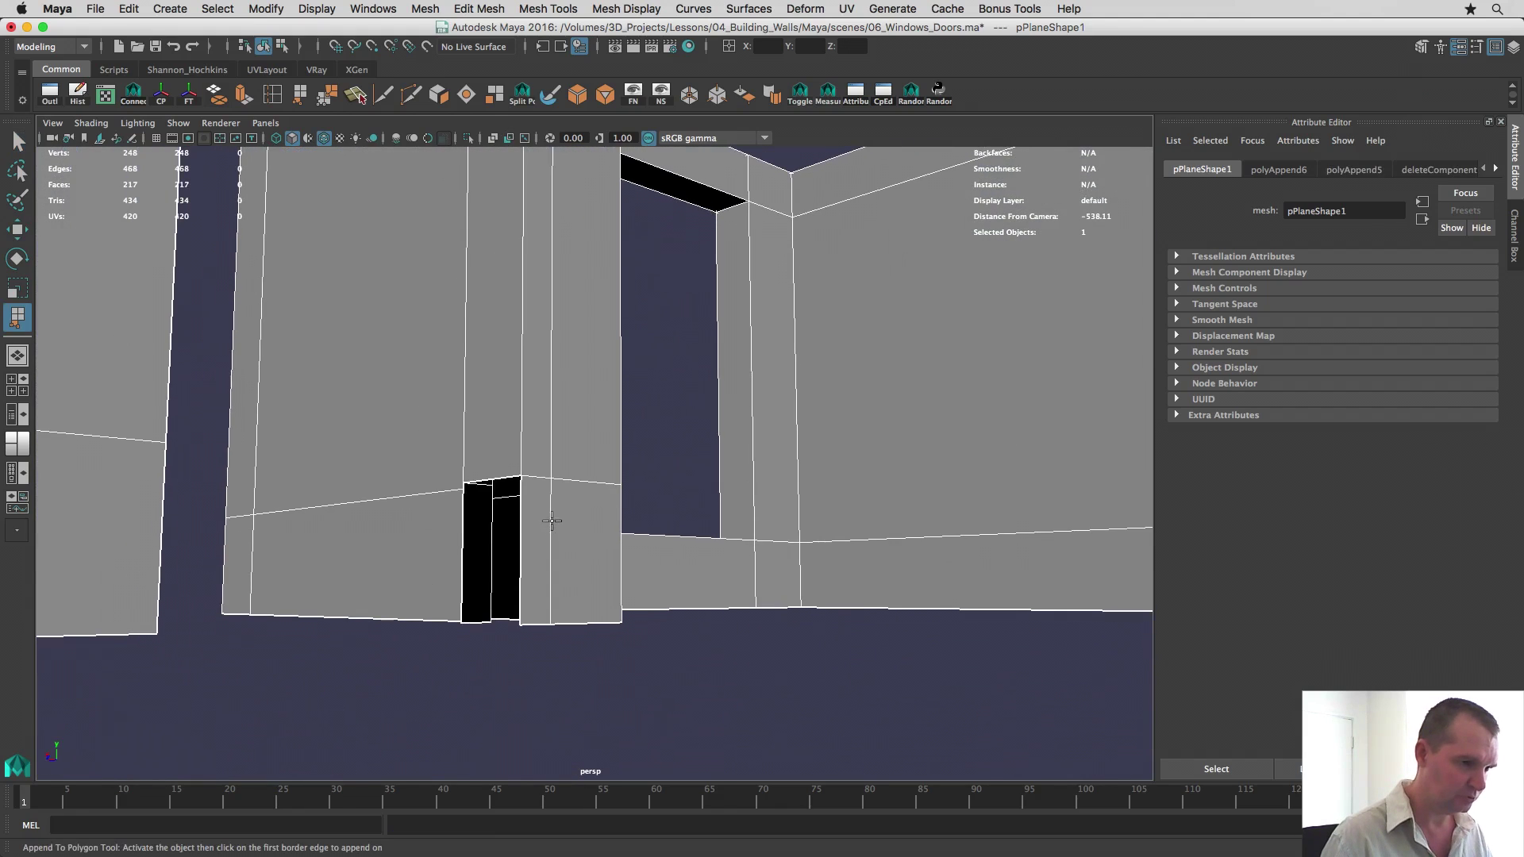
pyautogui.click(520, 521)
pyautogui.click(461, 542)
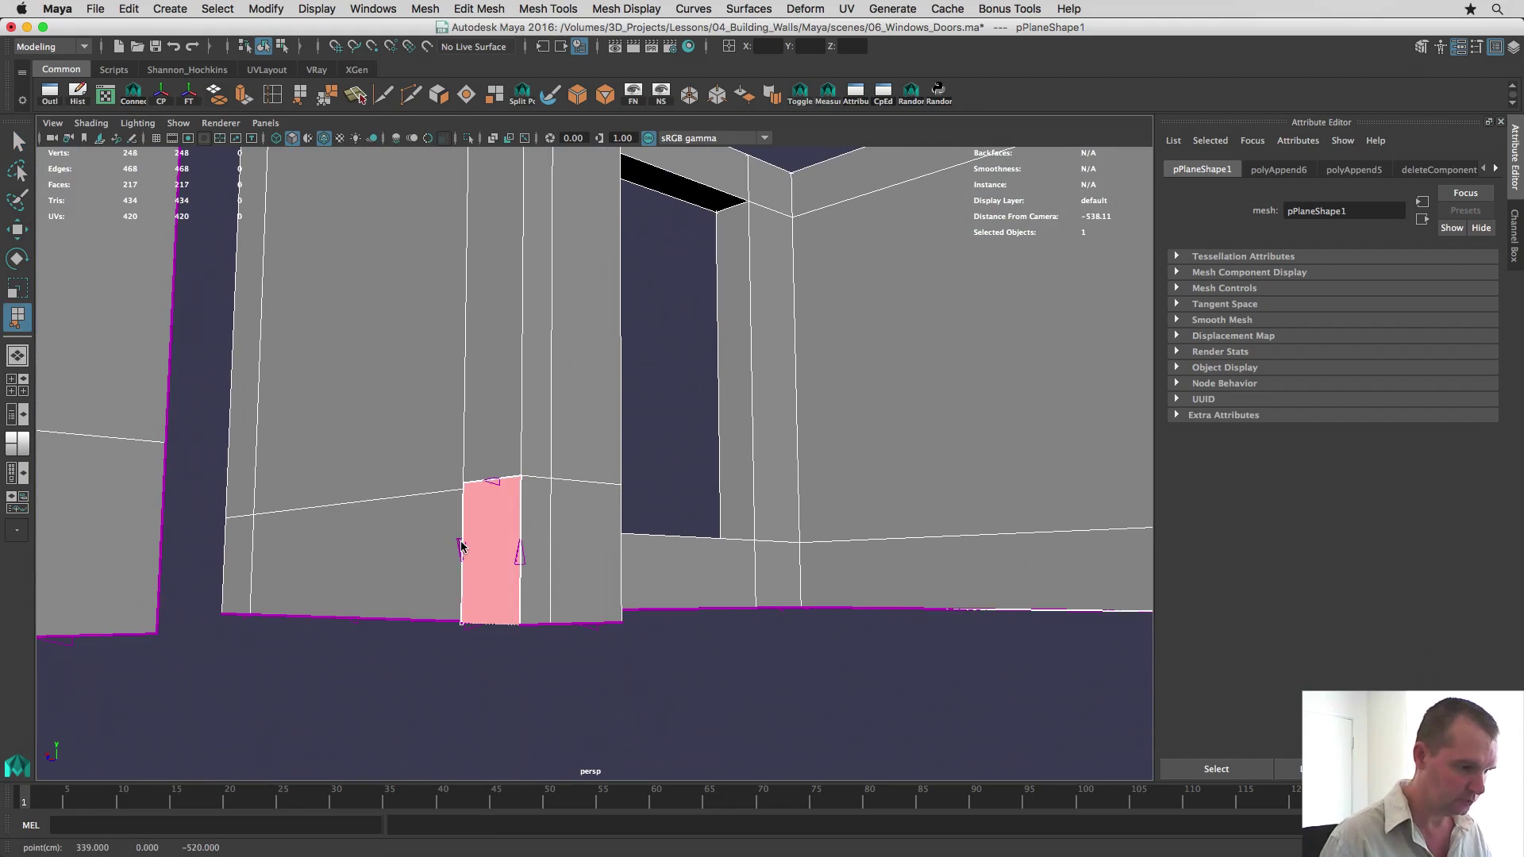
pyautogui.press('Return')
# Step: Append the lower jamb face on the garage side of the entry door opening
pyautogui.keyDown('alt'); pyautogui.moveTo(445, 640); pyautogui.dragTo(381, 658); pyautogui.keyUp('alt')
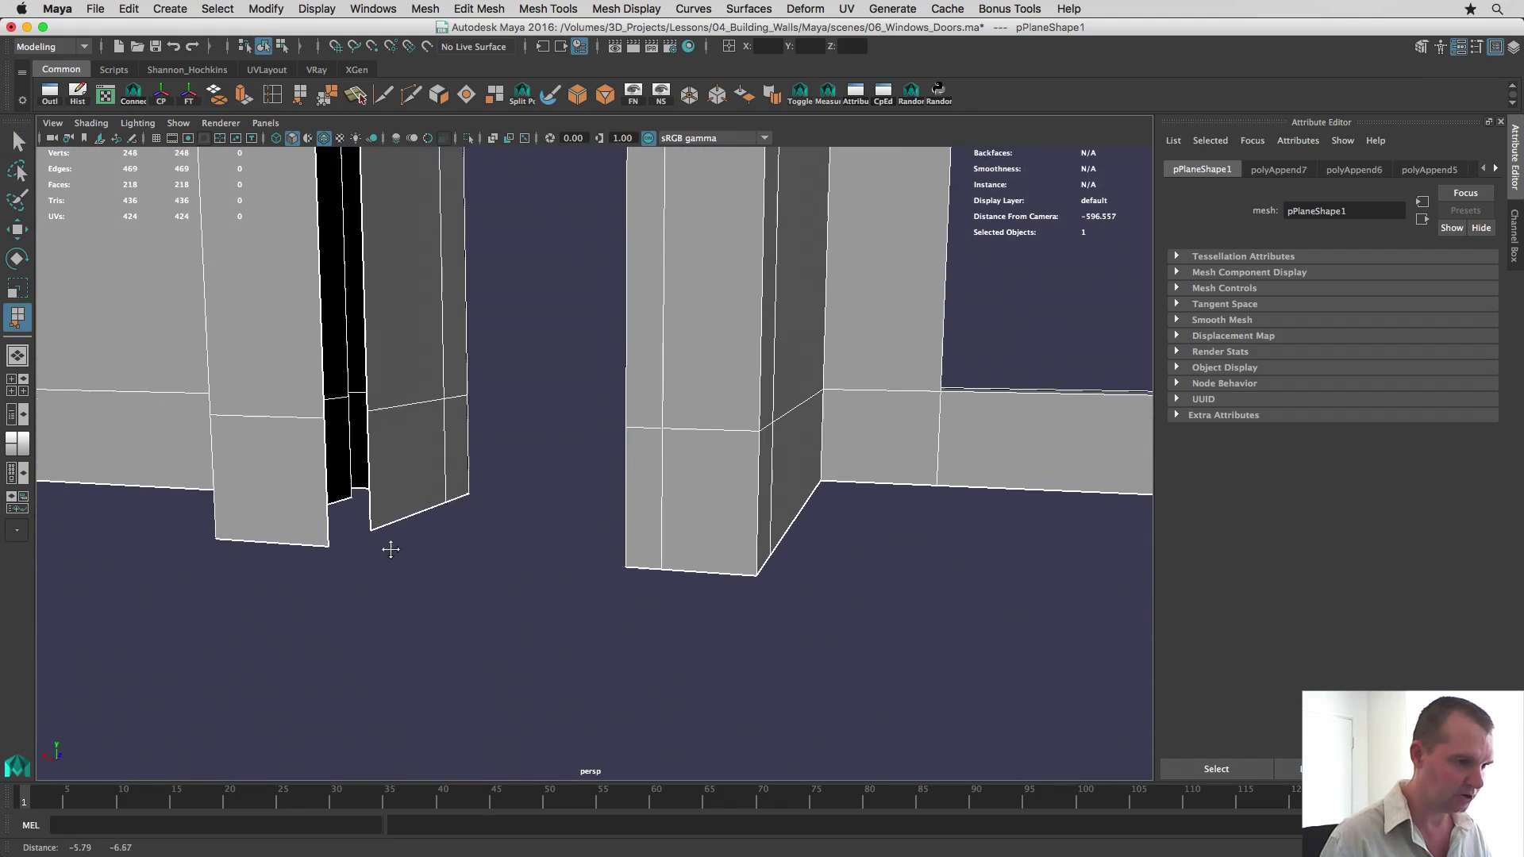
pyautogui.keyDown('alt'); pyautogui.moveTo(388, 548); pyautogui.dragTo(398, 778, button='middle'); pyautogui.keyUp('alt')
pyautogui.keyDown('alt'); pyautogui.moveTo(479, 644); pyautogui.dragTo(504, 579, button='middle'); pyautogui.keyUp('alt')
pyautogui.keyDown('alt'); pyautogui.moveTo(448, 576); pyautogui.dragTo(408, 573); pyautogui.keyUp('alt')
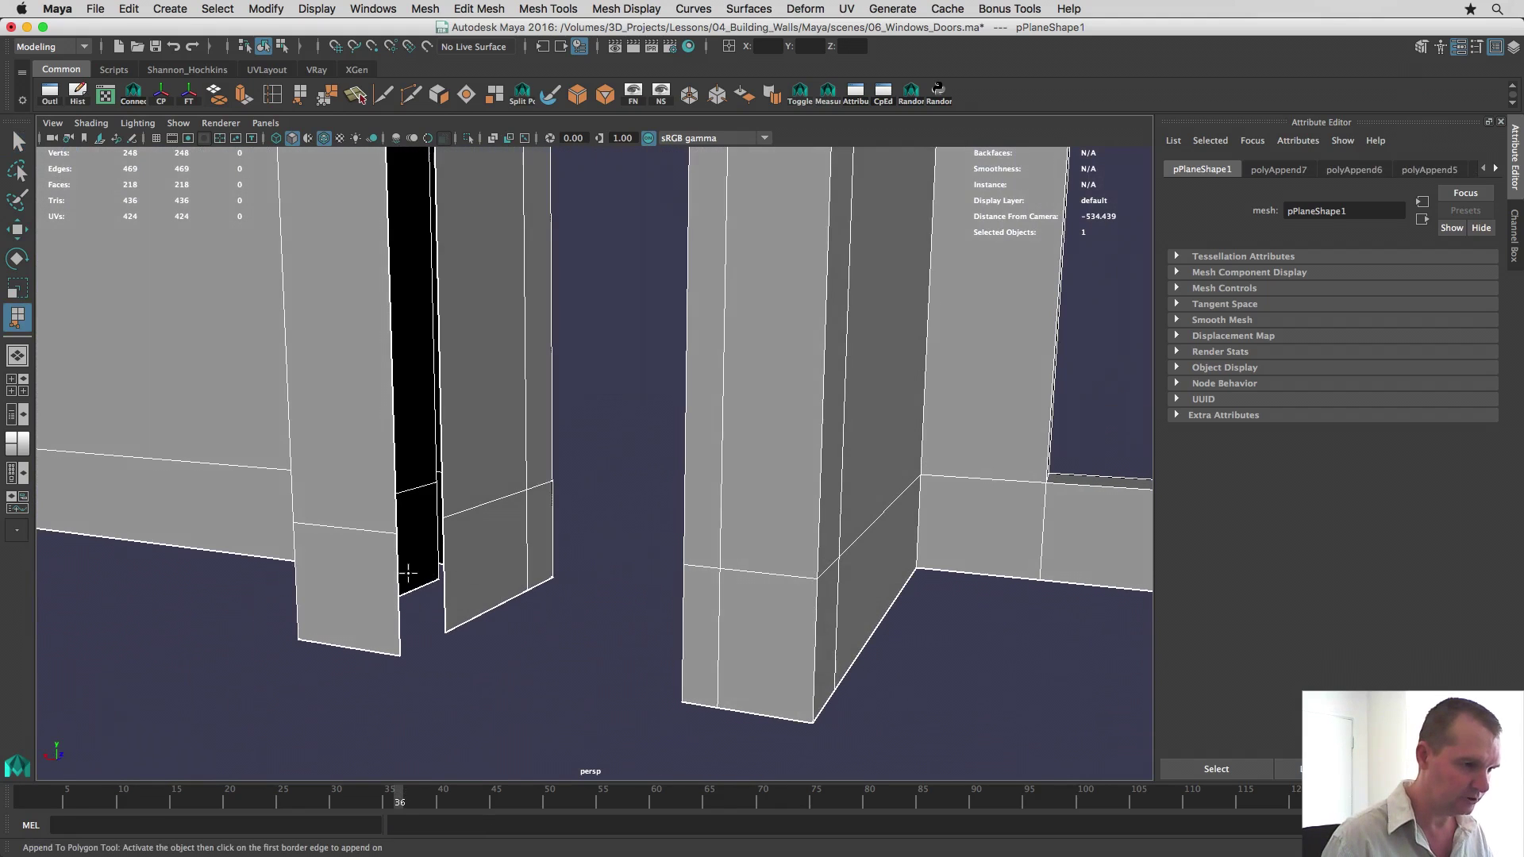
pyautogui.click(437, 568)
pyautogui.click(441, 572)
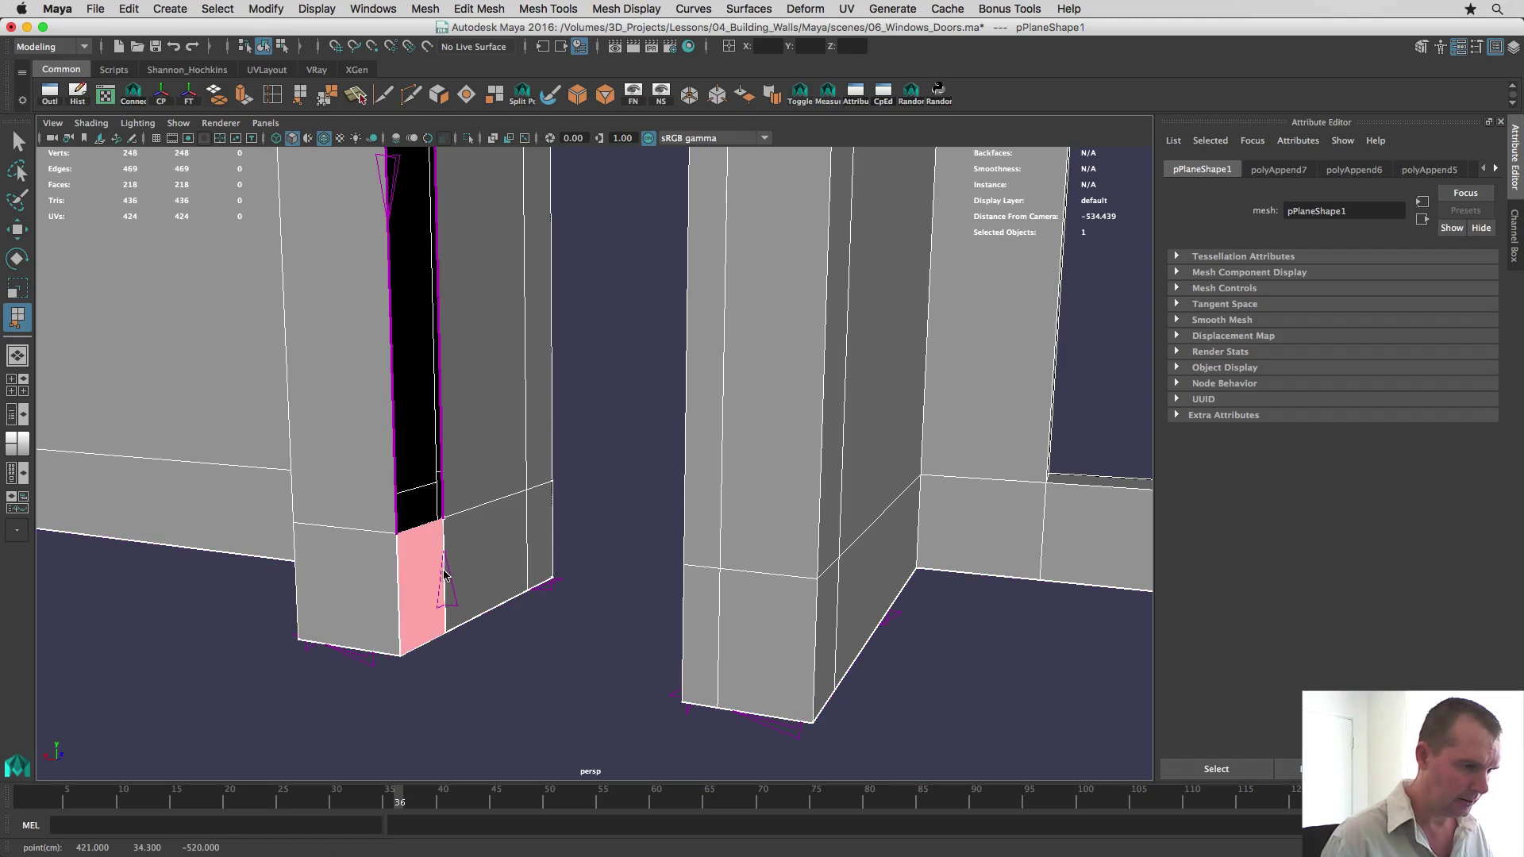
pyautogui.press('Return')
# Step: Append the tall main jamb face on the door opening's garage side and leave the Append to Polygon tool
pyautogui.keyDown('alt'); pyautogui.moveTo(419, 432); pyautogui.dragTo(435, 724, button='right'); pyautogui.keyUp('alt')
pyautogui.keyDown('alt'); pyautogui.moveTo(434, 724); pyautogui.dragTo(436, 517); pyautogui.keyUp('alt')
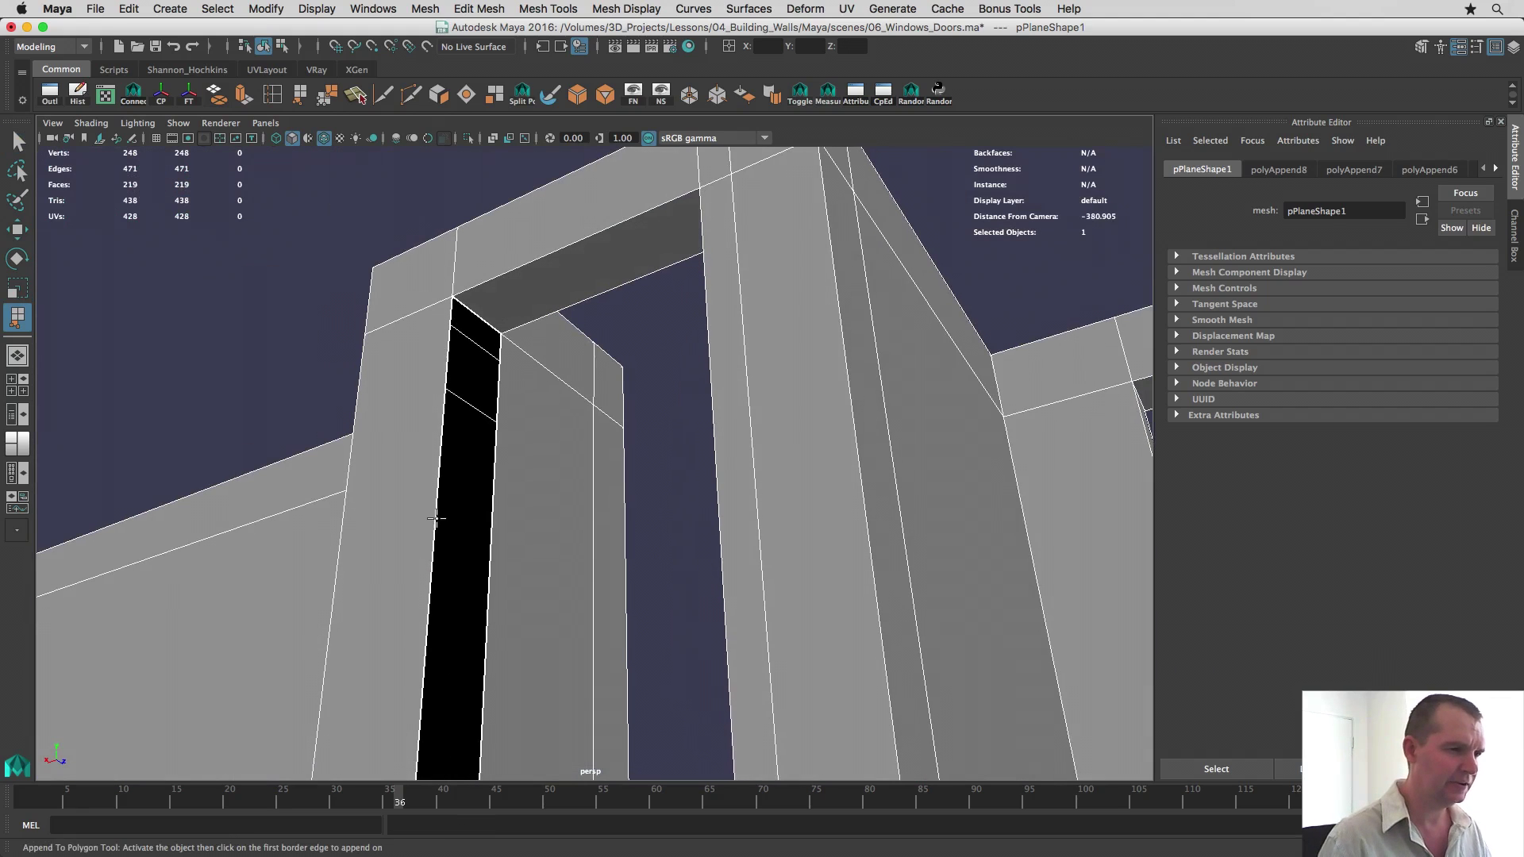
pyautogui.click(436, 495)
pyautogui.click(487, 602)
pyautogui.press('Return')
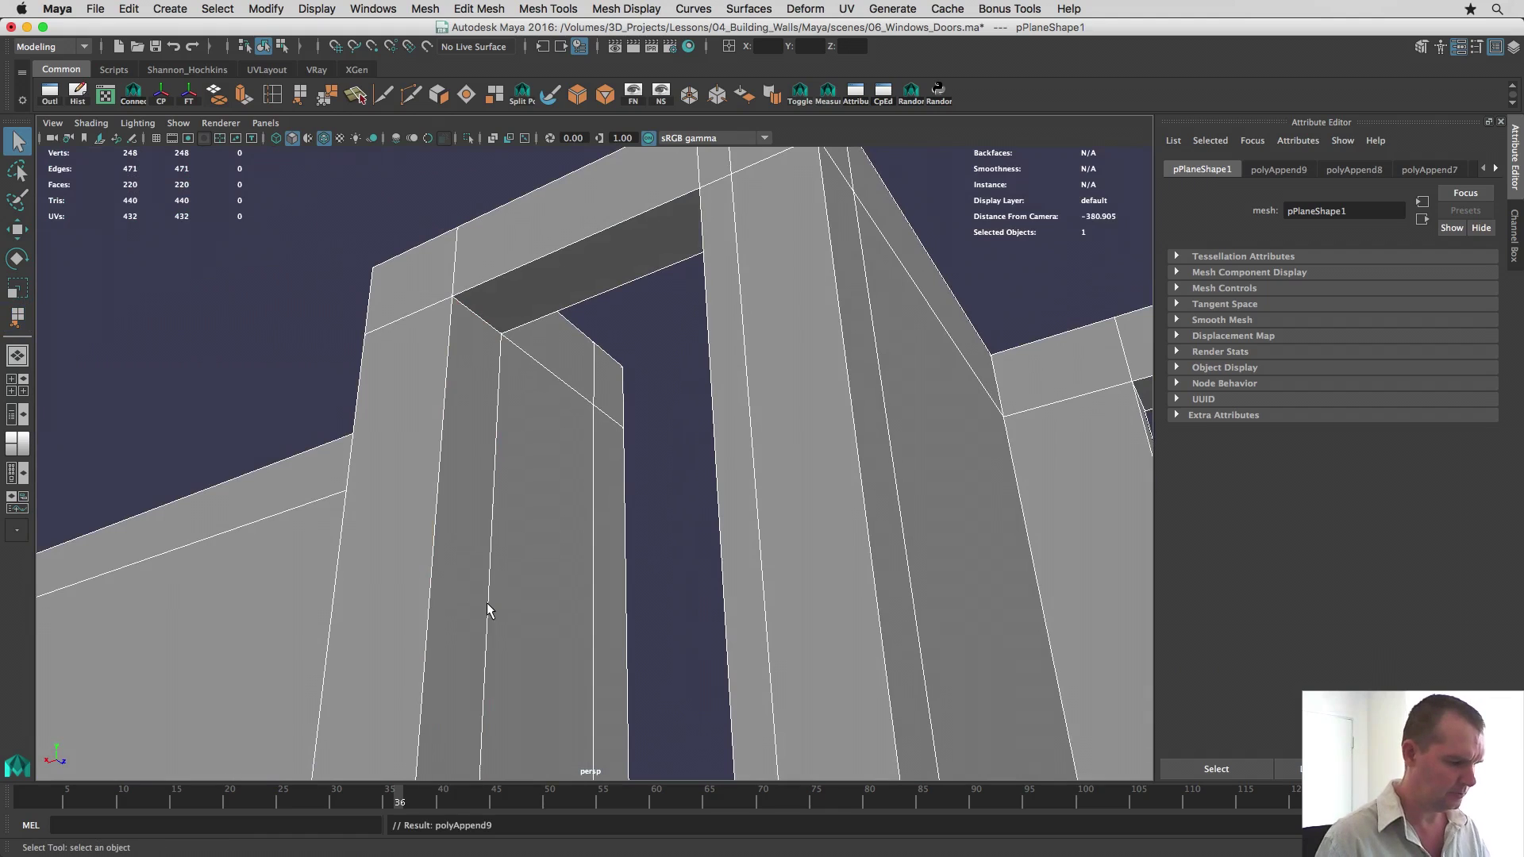
pyautogui.press('g')
pyautogui.scroll(-3, 519, 535)
pyautogui.press('q')
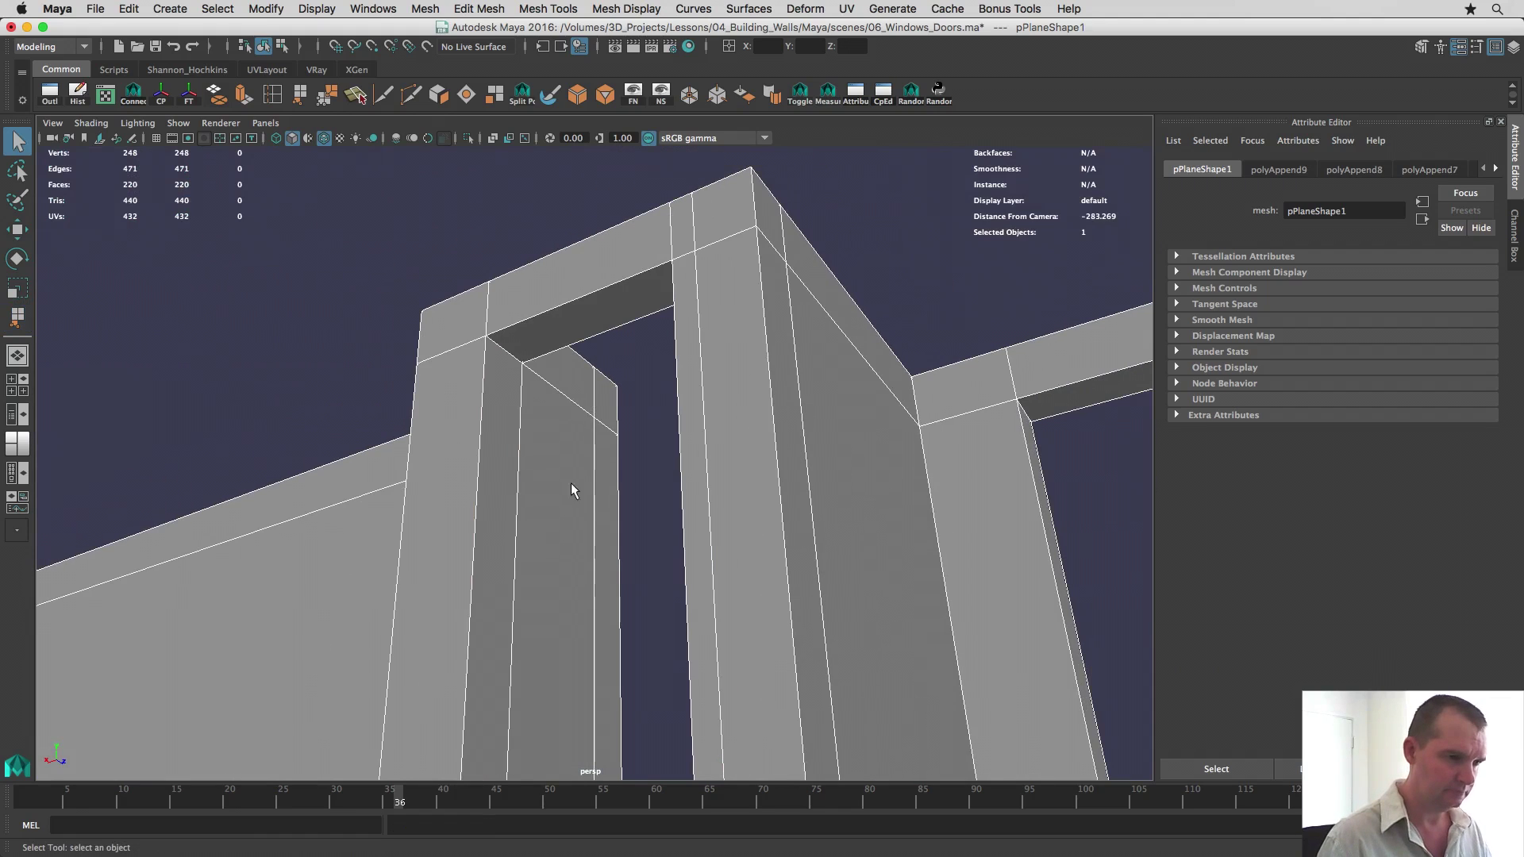
# Step: Deselect the walls, bring the garage front wall into view, and examine the double garage in FloorPlan 2.jpg in Preview
pyautogui.click(645, 385)
pyautogui.keyDown('alt'); pyautogui.moveTo(645, 384); pyautogui.dragTo(584, 507, button='right'); pyautogui.keyUp('alt')
pyautogui.moveTo(585, 507)
pyautogui.keyDown('alt'); pyautogui.mouseDown()
pyautogui.moveTo(368, 640)
pyautogui.moveTo(456, 436)
pyautogui.moveTo(465, 374)
pyautogui.moveTo(395, 476)
pyautogui.moveTo(405, 460)
pyautogui.moveTo(597, 528)
pyautogui.mouseUp(); pyautogui.keyUp('alt')
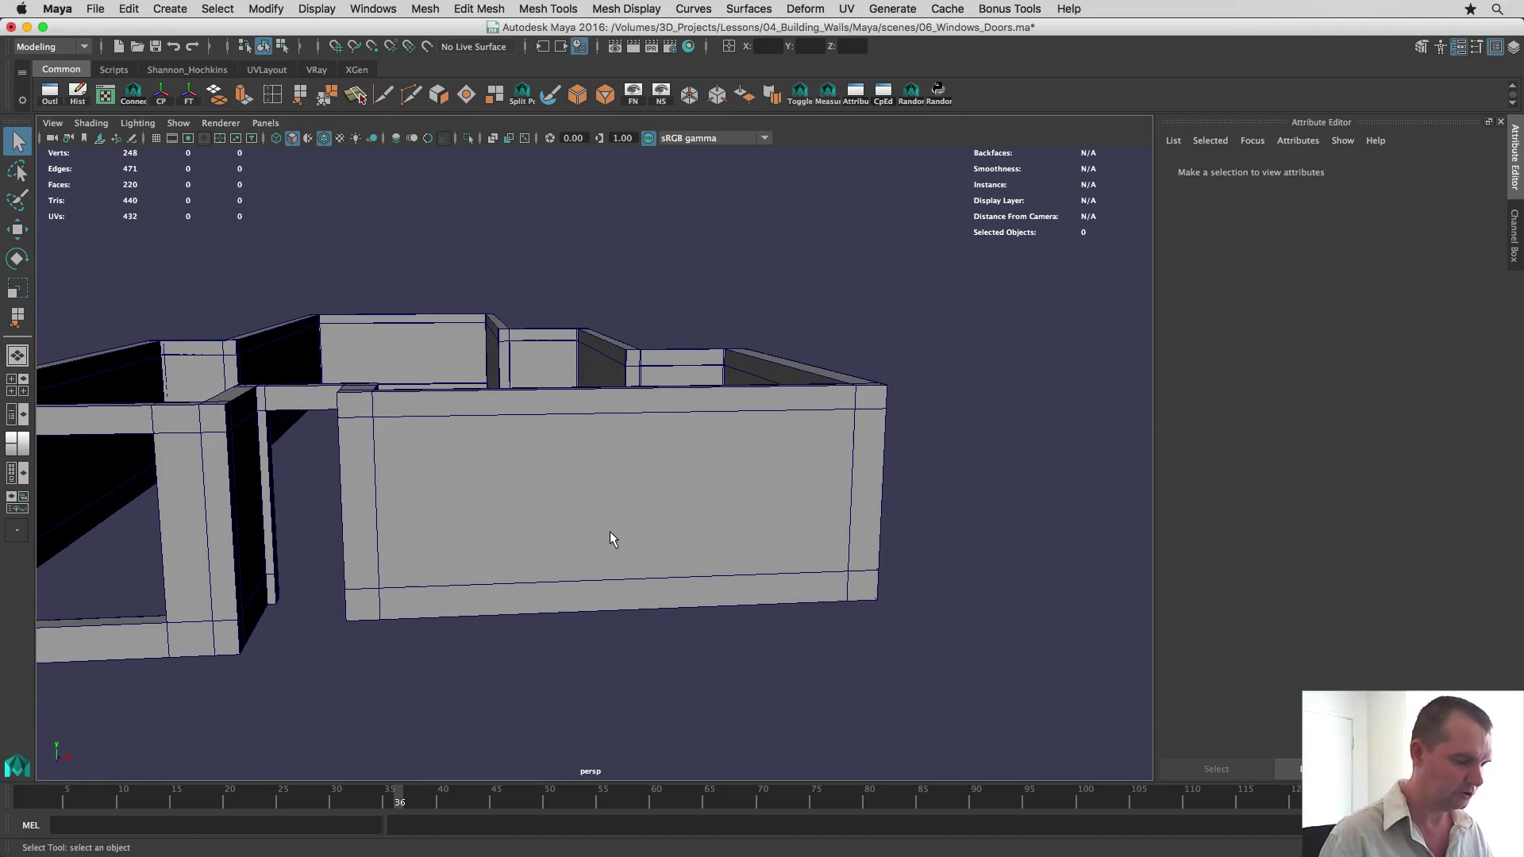
pyautogui.press('super+Tab')
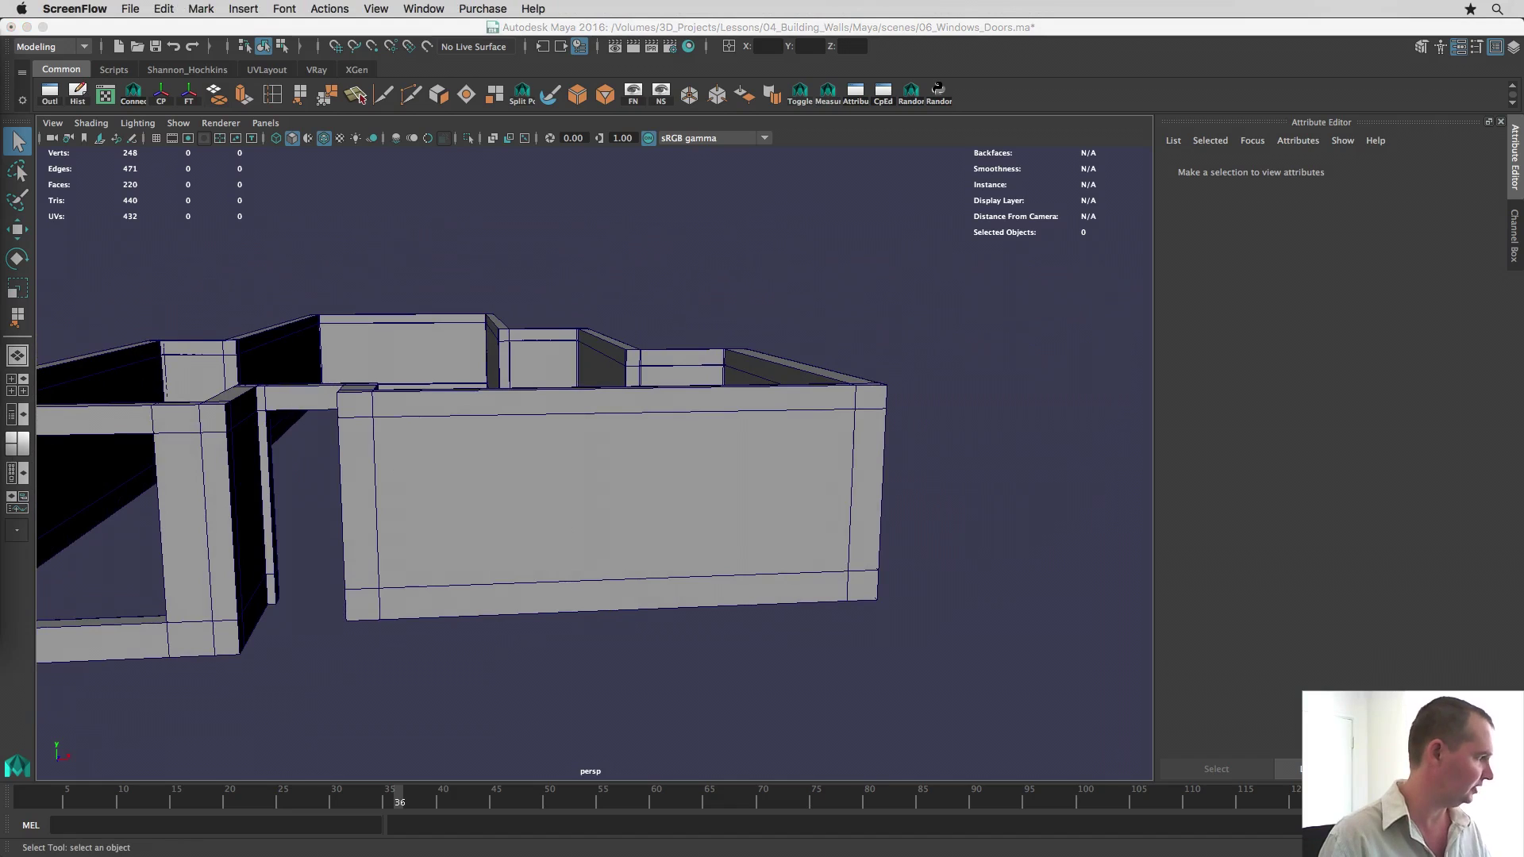
pyautogui.press('super+Tab')
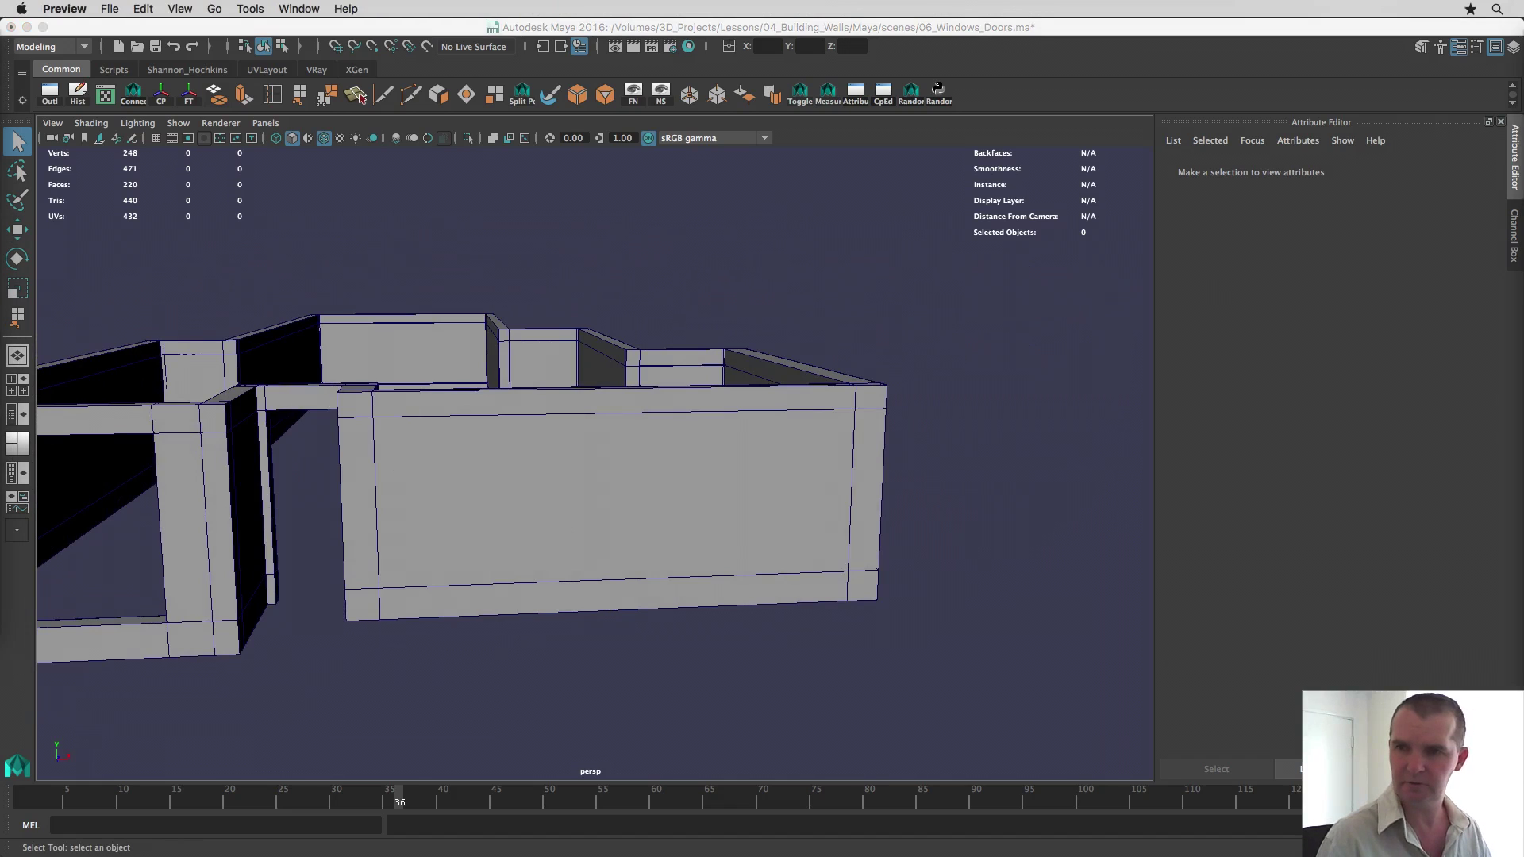
pyautogui.moveTo(1523, 27); pyautogui.dragTo(840, 7)
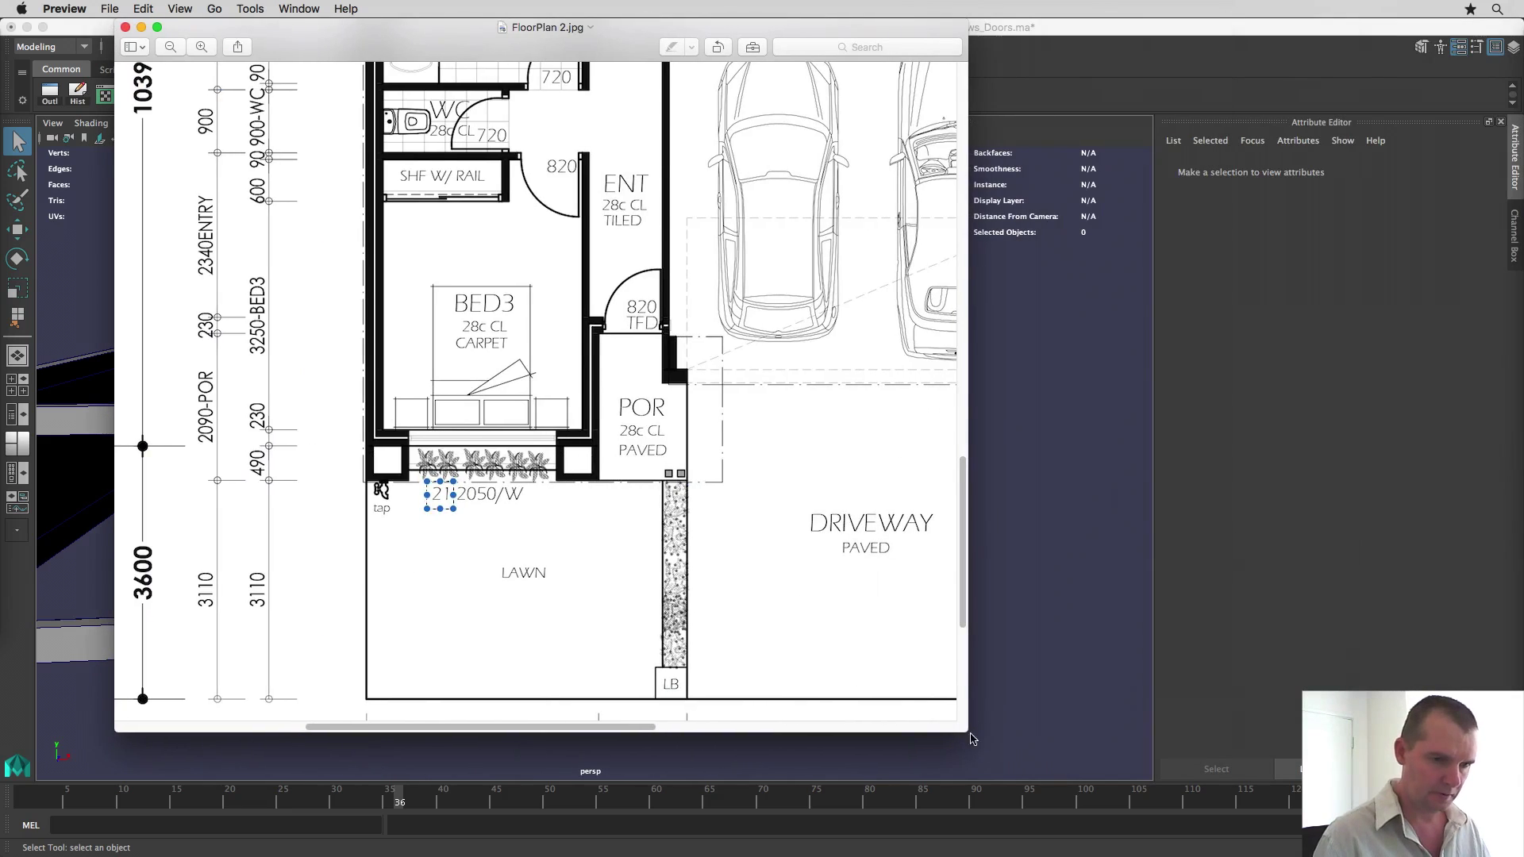
pyautogui.moveTo(965, 732); pyautogui.dragTo(1403, 855)
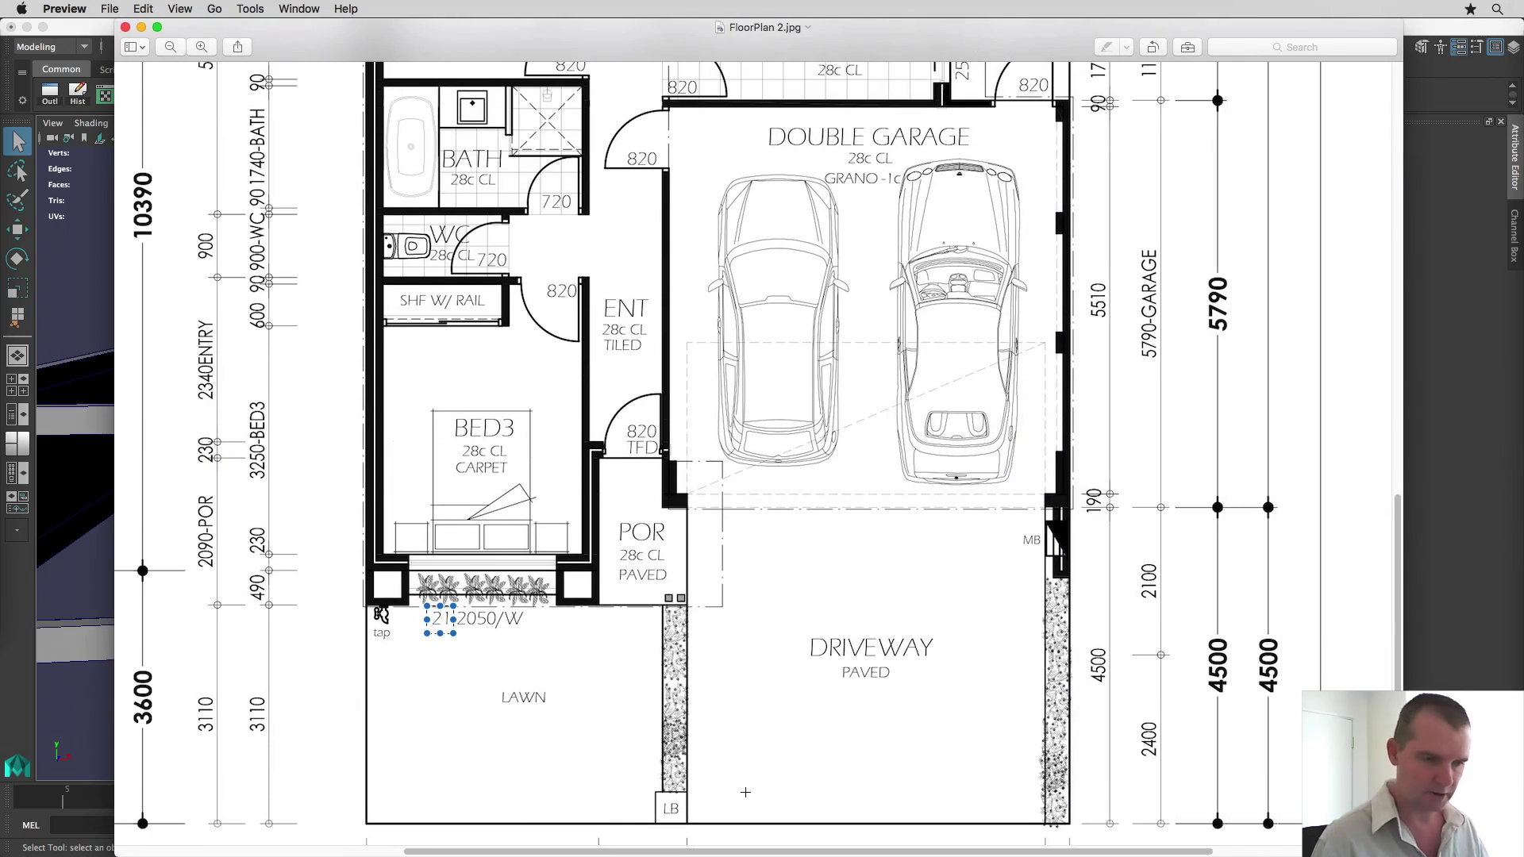
pyautogui.hscroll(3, 902, 336)
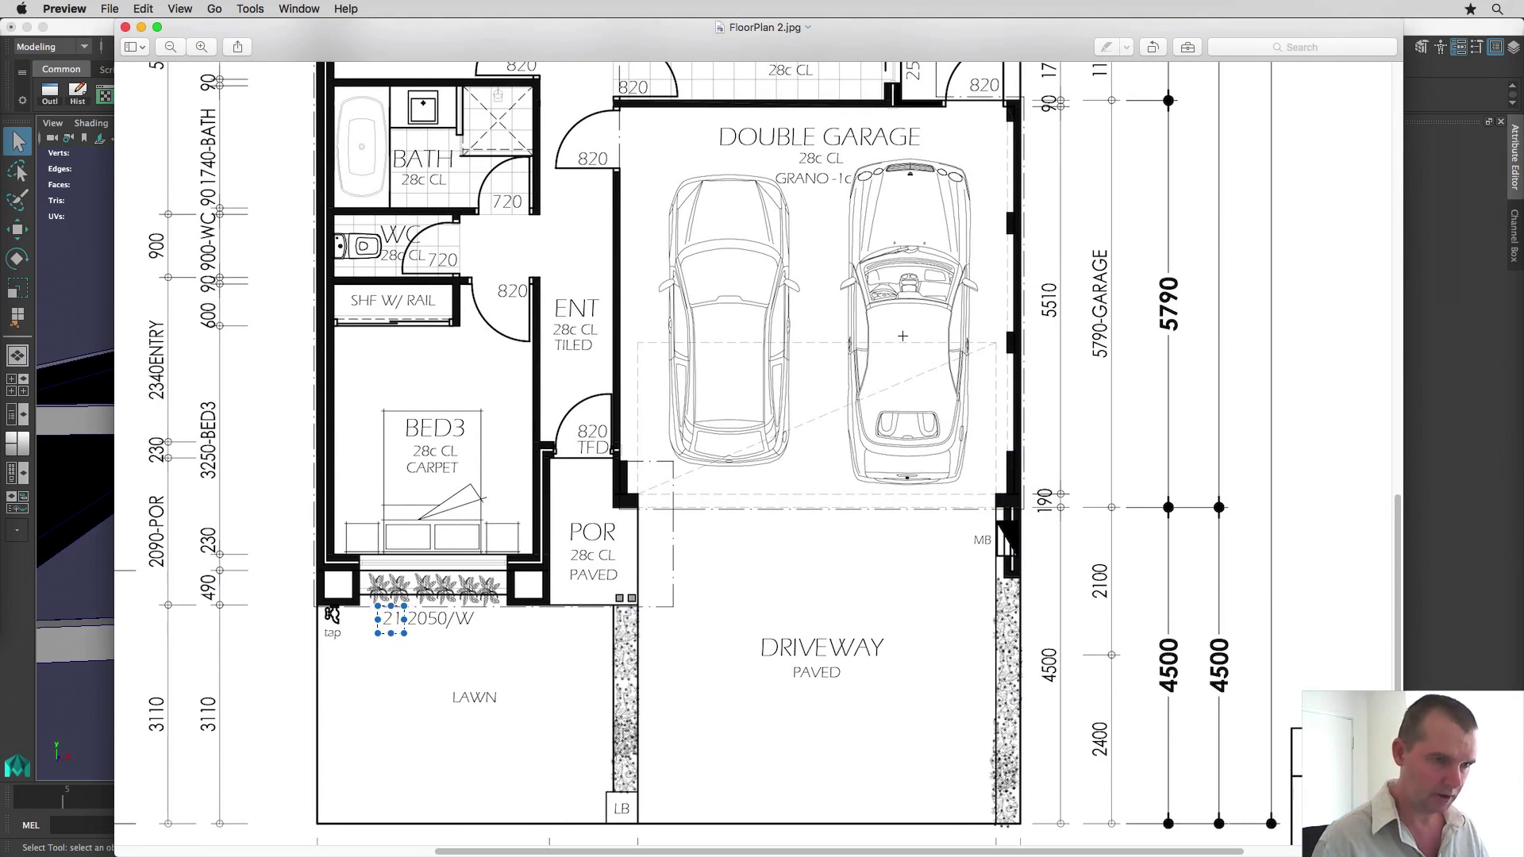
pyautogui.moveTo(851, 47); pyautogui.dragTo(725, 38)
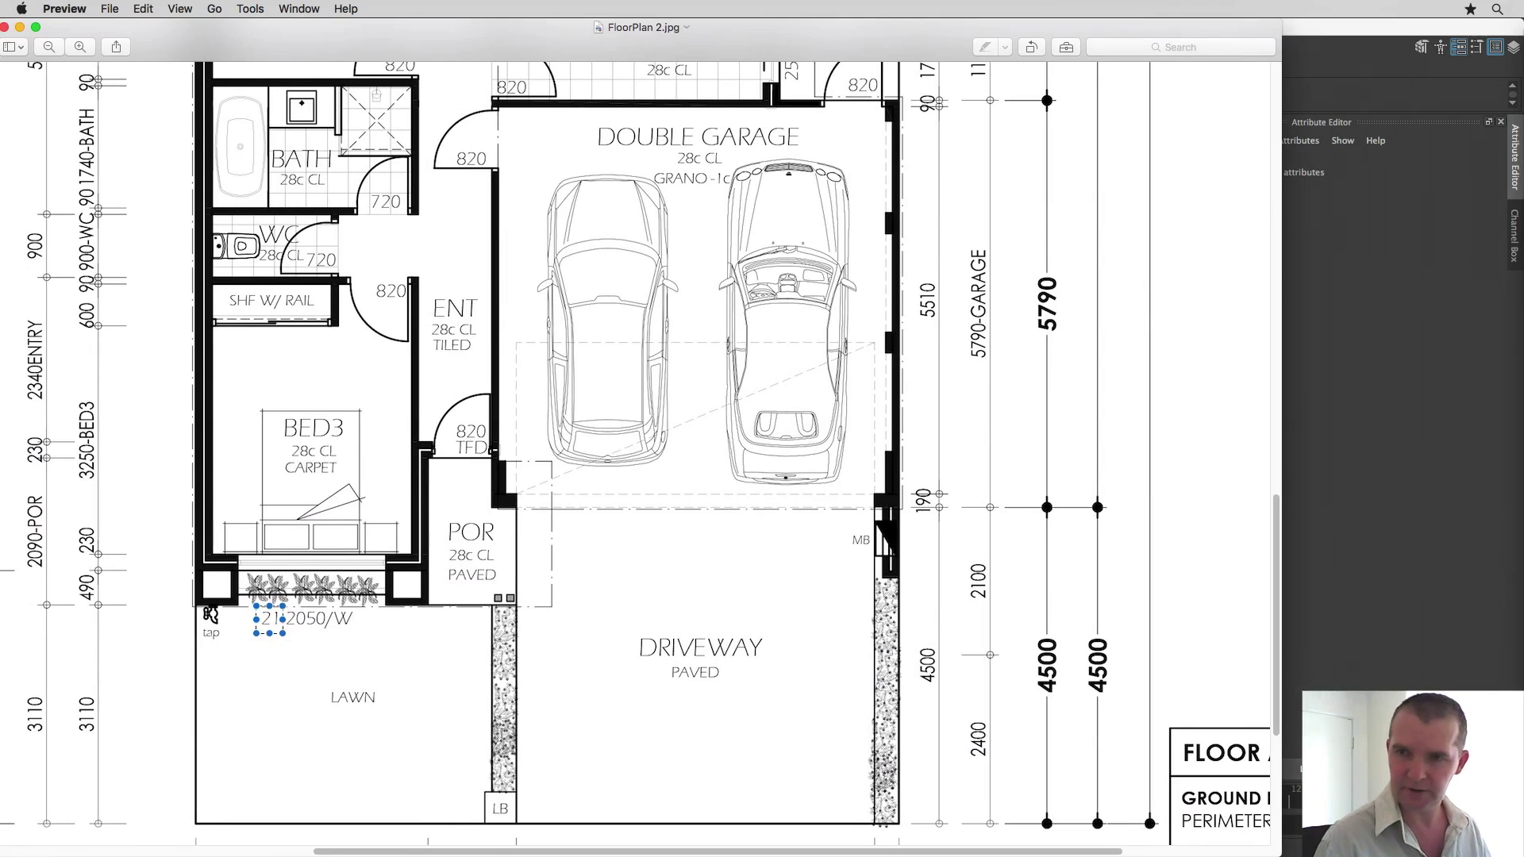
# Step: Check the sectional garage door and its coursing heights in Elevations.jpg, and clear both drawings from view
pyautogui.moveTo(1523, 27); pyautogui.dragTo(645, 10)
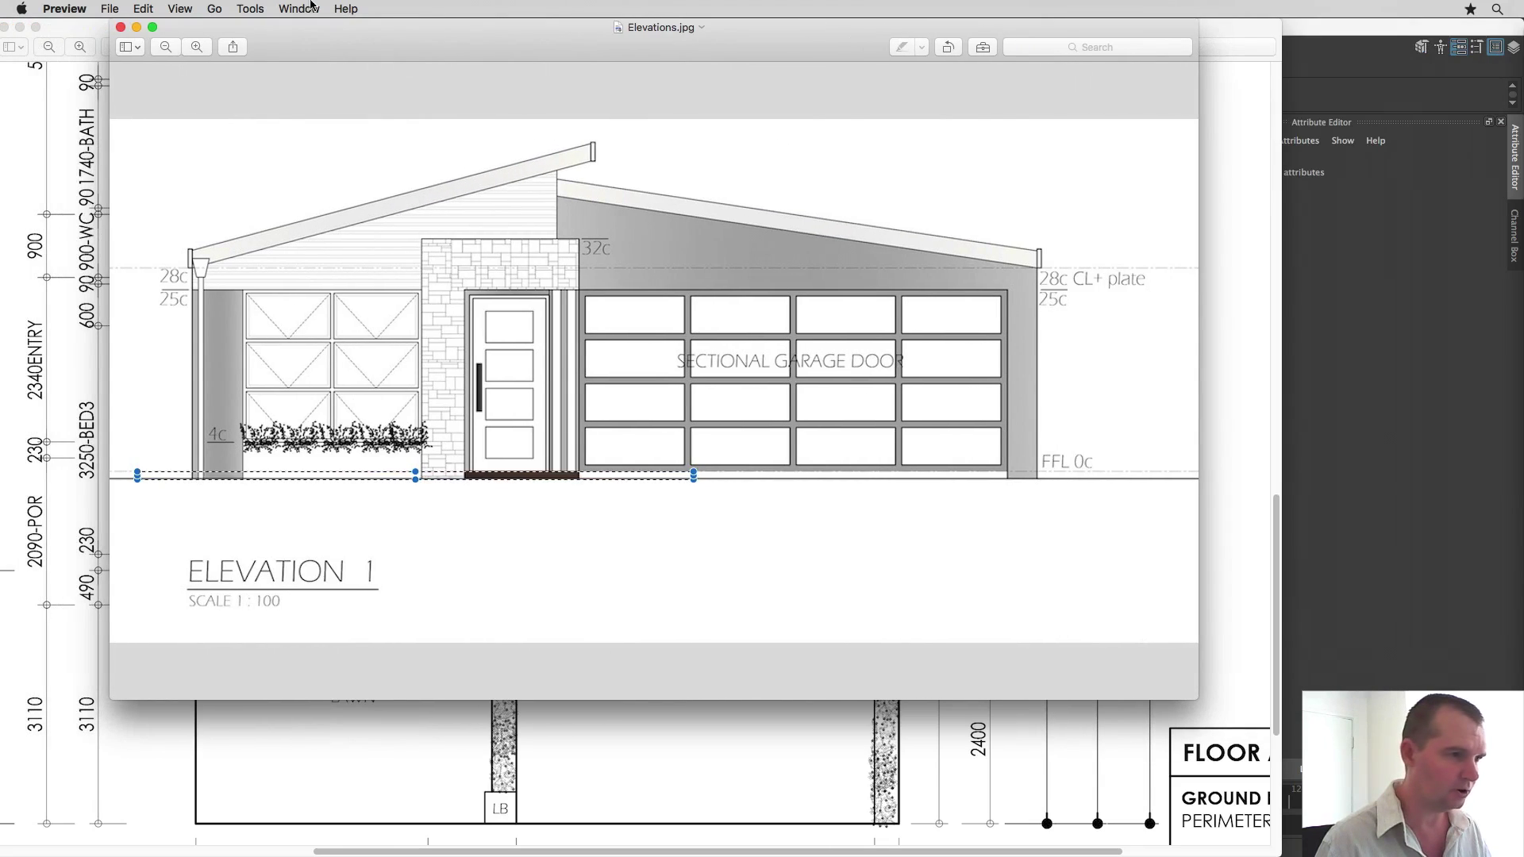
pyautogui.moveTo(367, 33); pyautogui.dragTo(1523, 106)
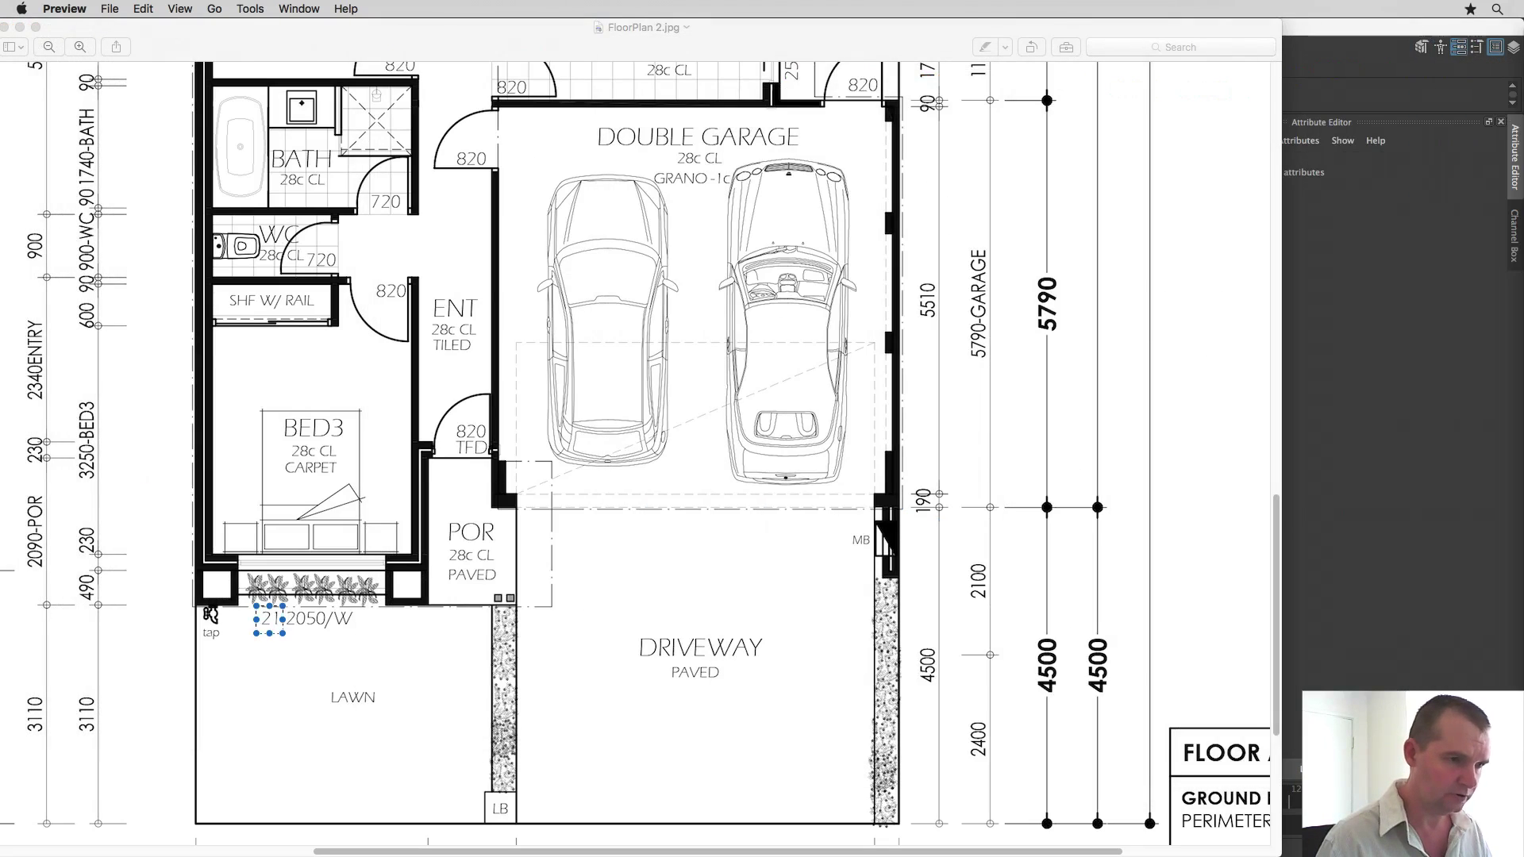
pyautogui.press('super+m')
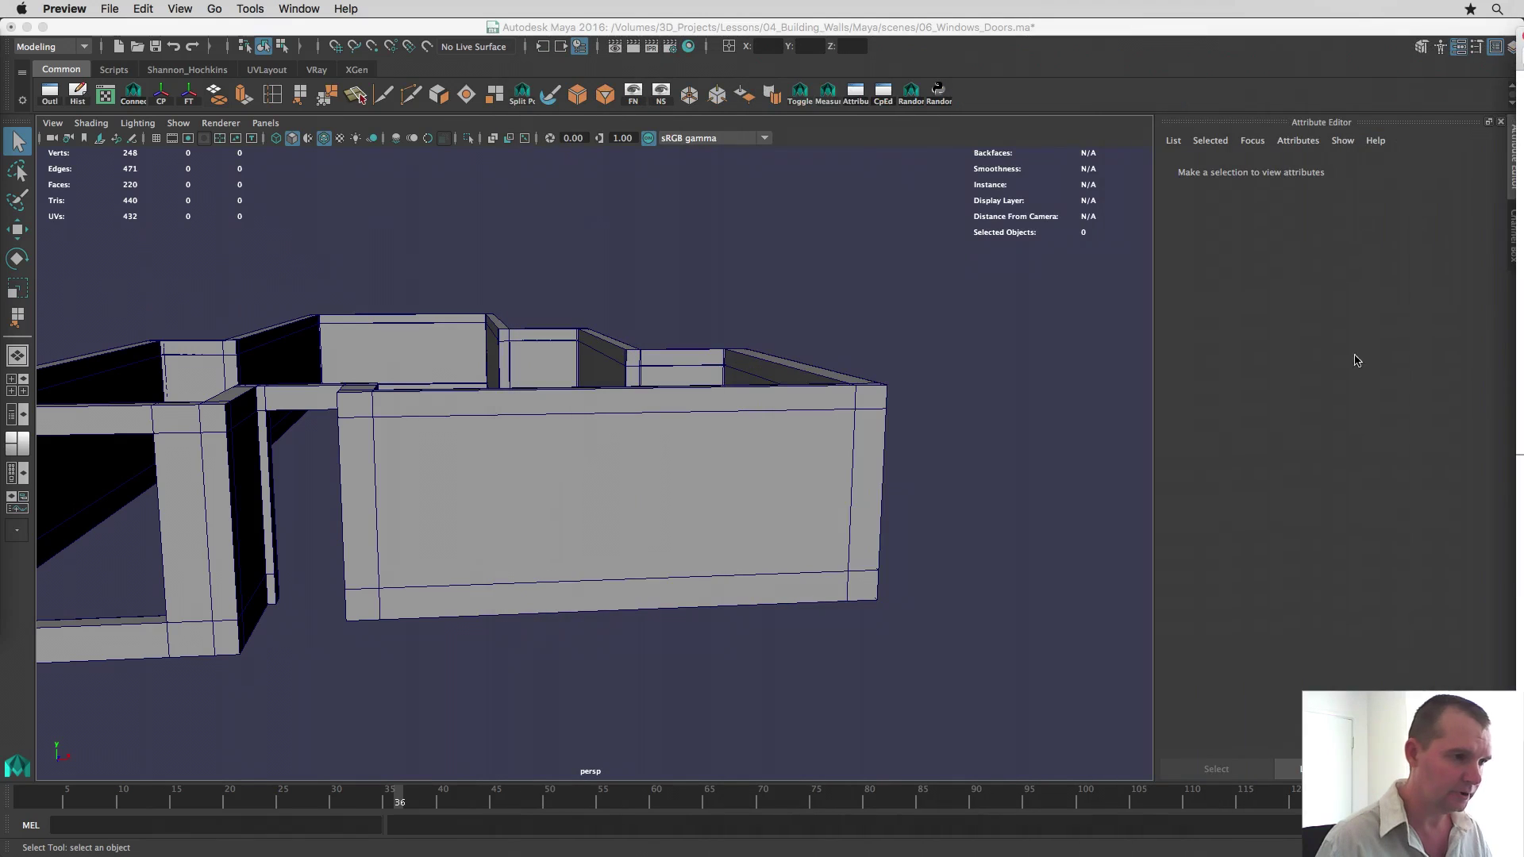
# Step: Select the wall mesh in Maya, and mark the garage opening's width dimension below the driveway in FloorPlan 2.jpg
pyautogui.click(554, 487)
pyautogui.click(607, 435)
pyautogui.keyDown('alt'); pyautogui.moveTo(608, 435); pyautogui.dragTo(594, 461); pyautogui.keyUp('alt')
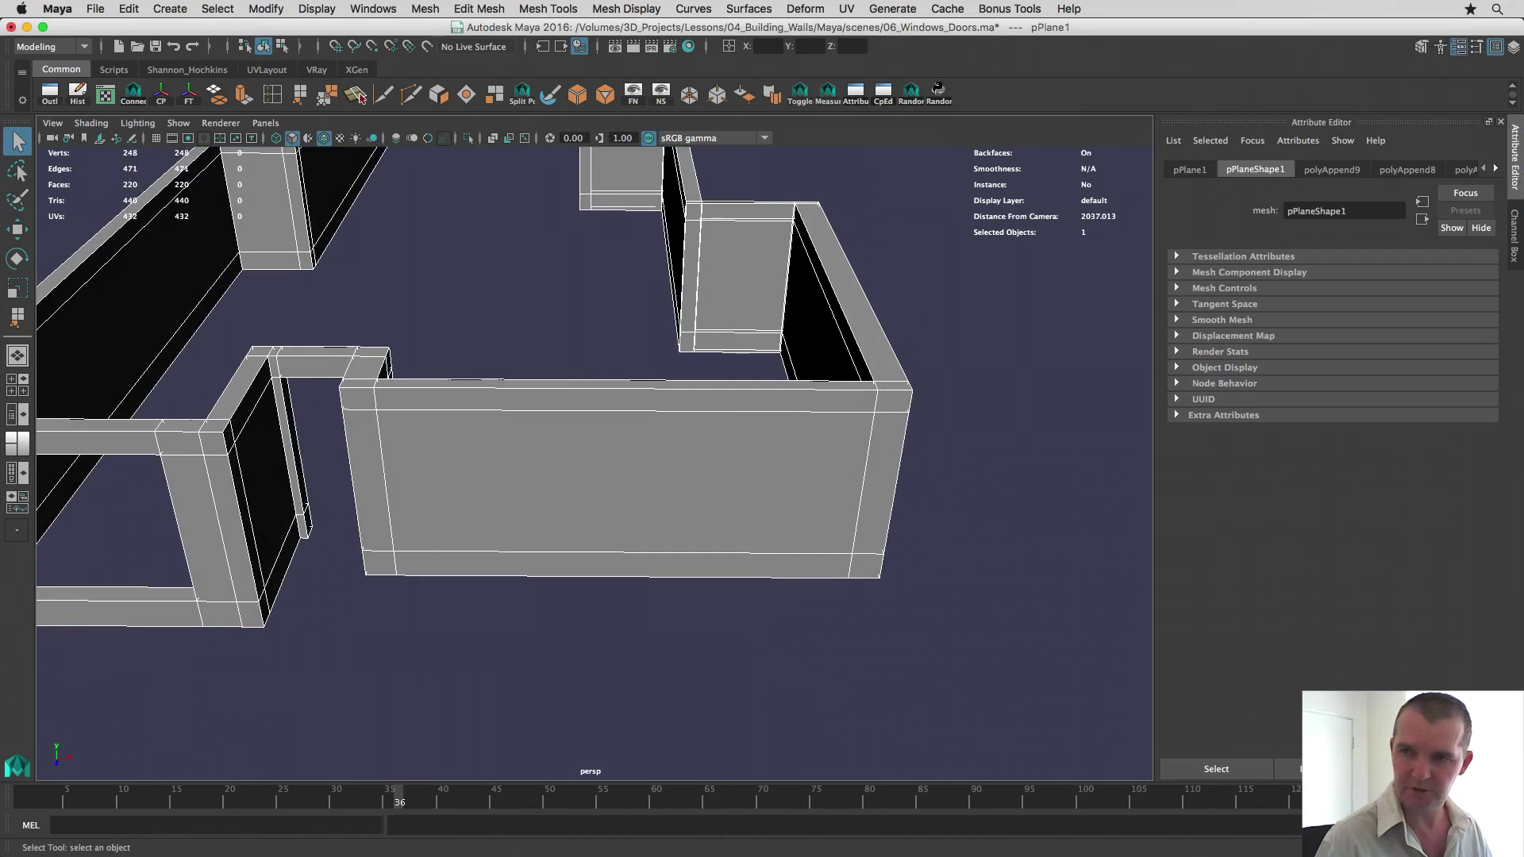
pyautogui.moveTo(1523, 27); pyautogui.dragTo(848, 11)
pyautogui.scroll(-7, 818, 421)
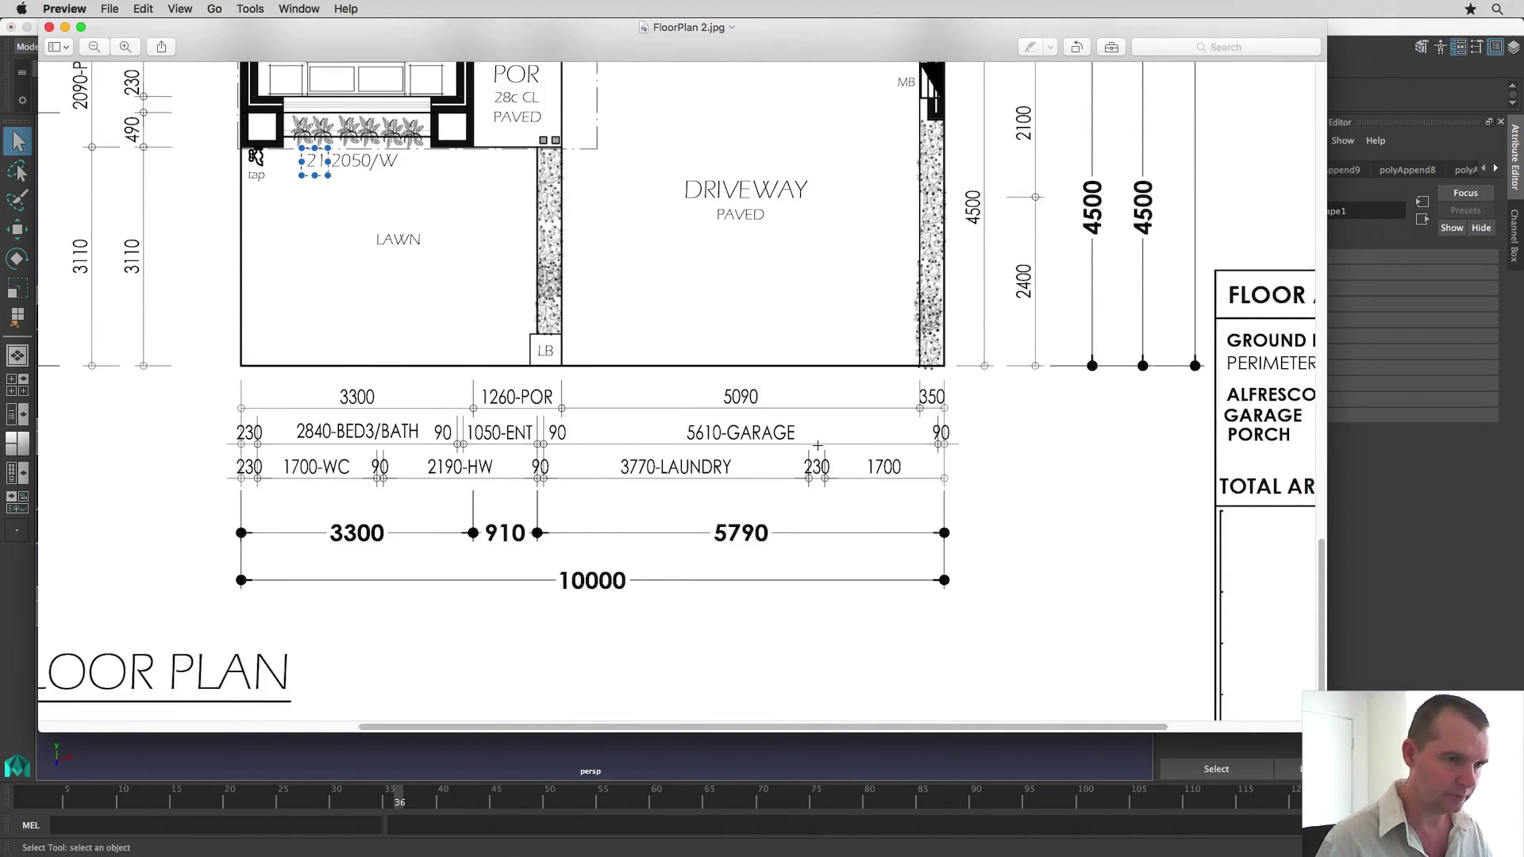
pyautogui.scroll(2, 818, 445)
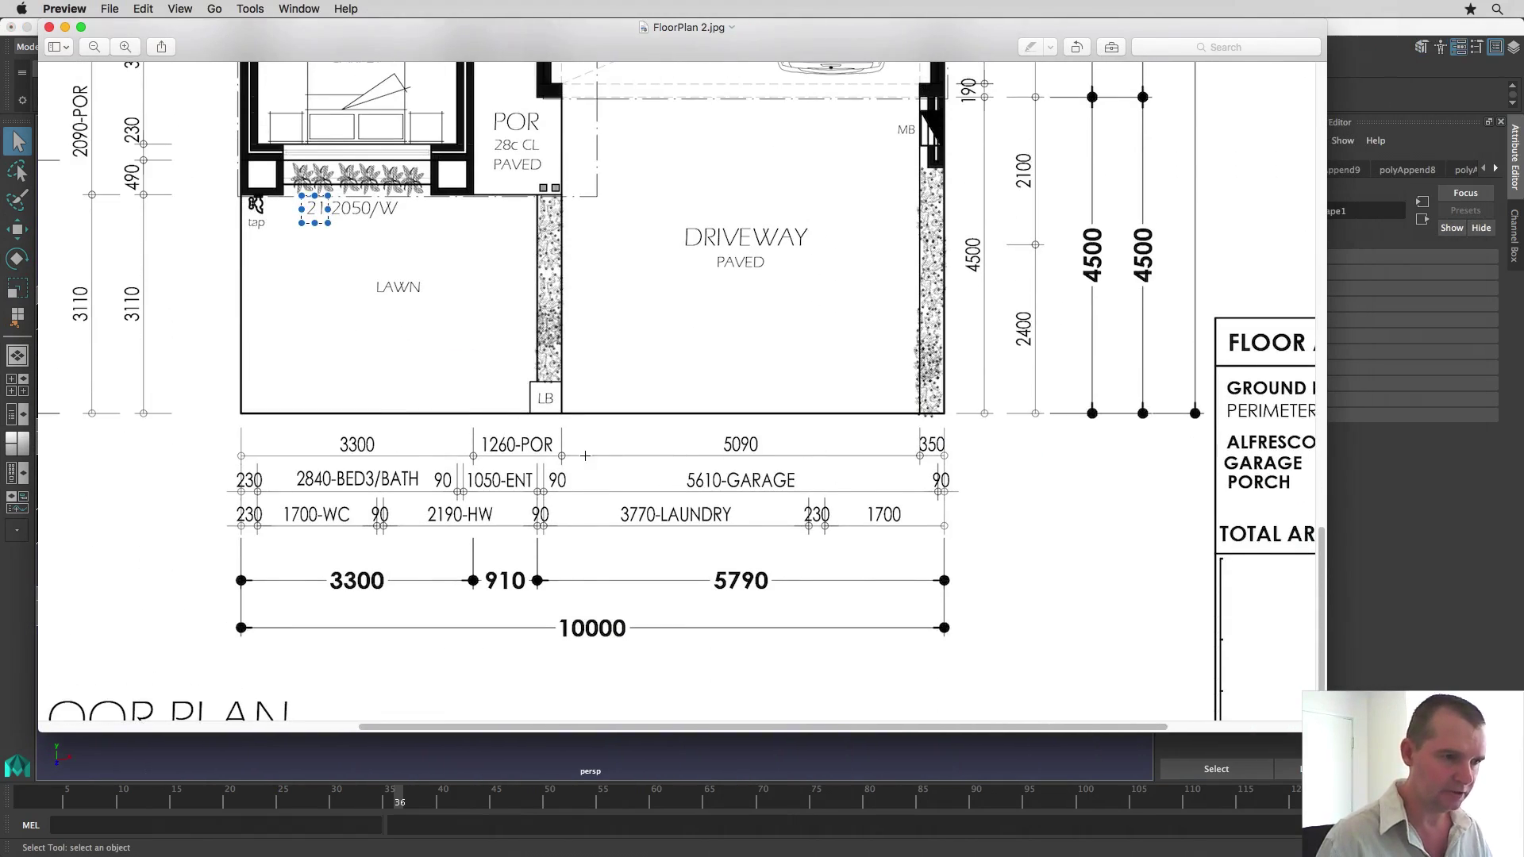
pyautogui.moveTo(718, 436); pyautogui.dragTo(764, 457)
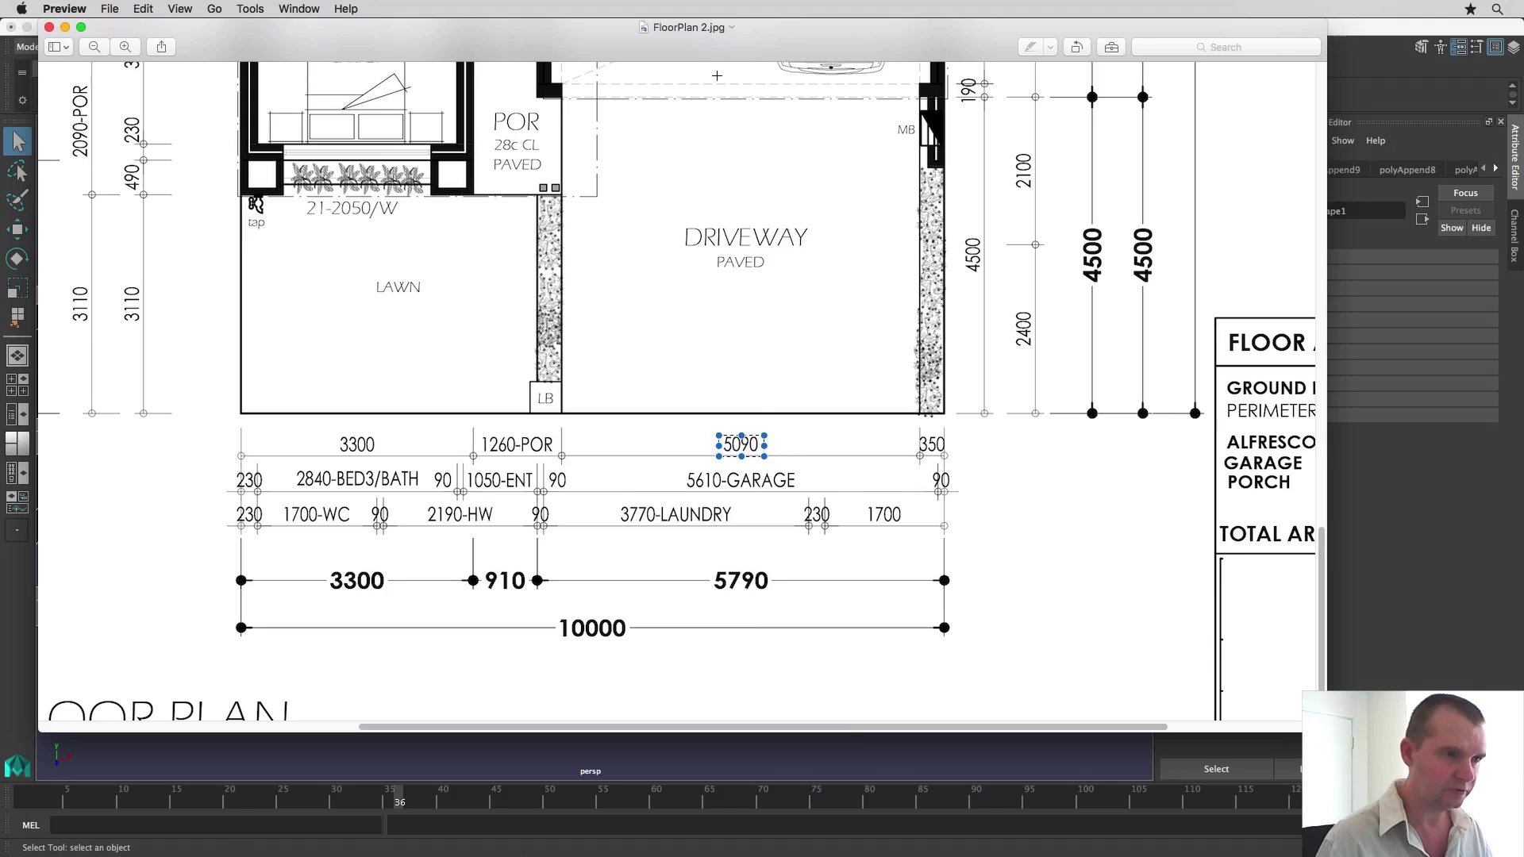
pyautogui.moveTo(689, 33); pyautogui.dragTo(1523, 42)
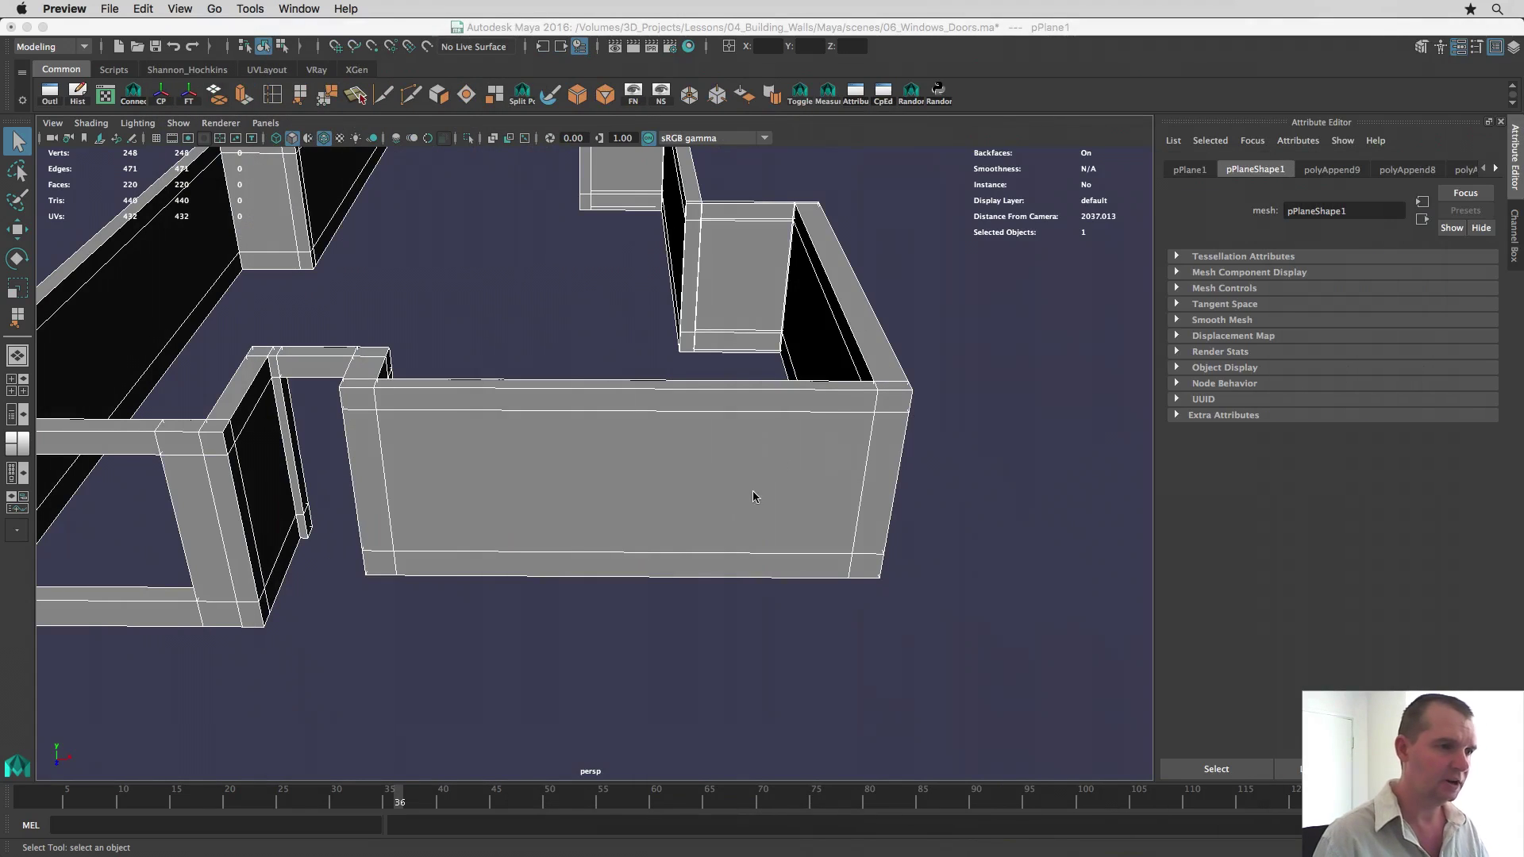
# Step: Show the Component Editor's polygon data for the garage front wall's inner vertical edge nearest the entry
pyautogui.click(652, 546)
pyautogui.keyDown('alt'); pyautogui.moveTo(653, 546); pyautogui.dragTo(624, 485); pyautogui.keyUp('alt')
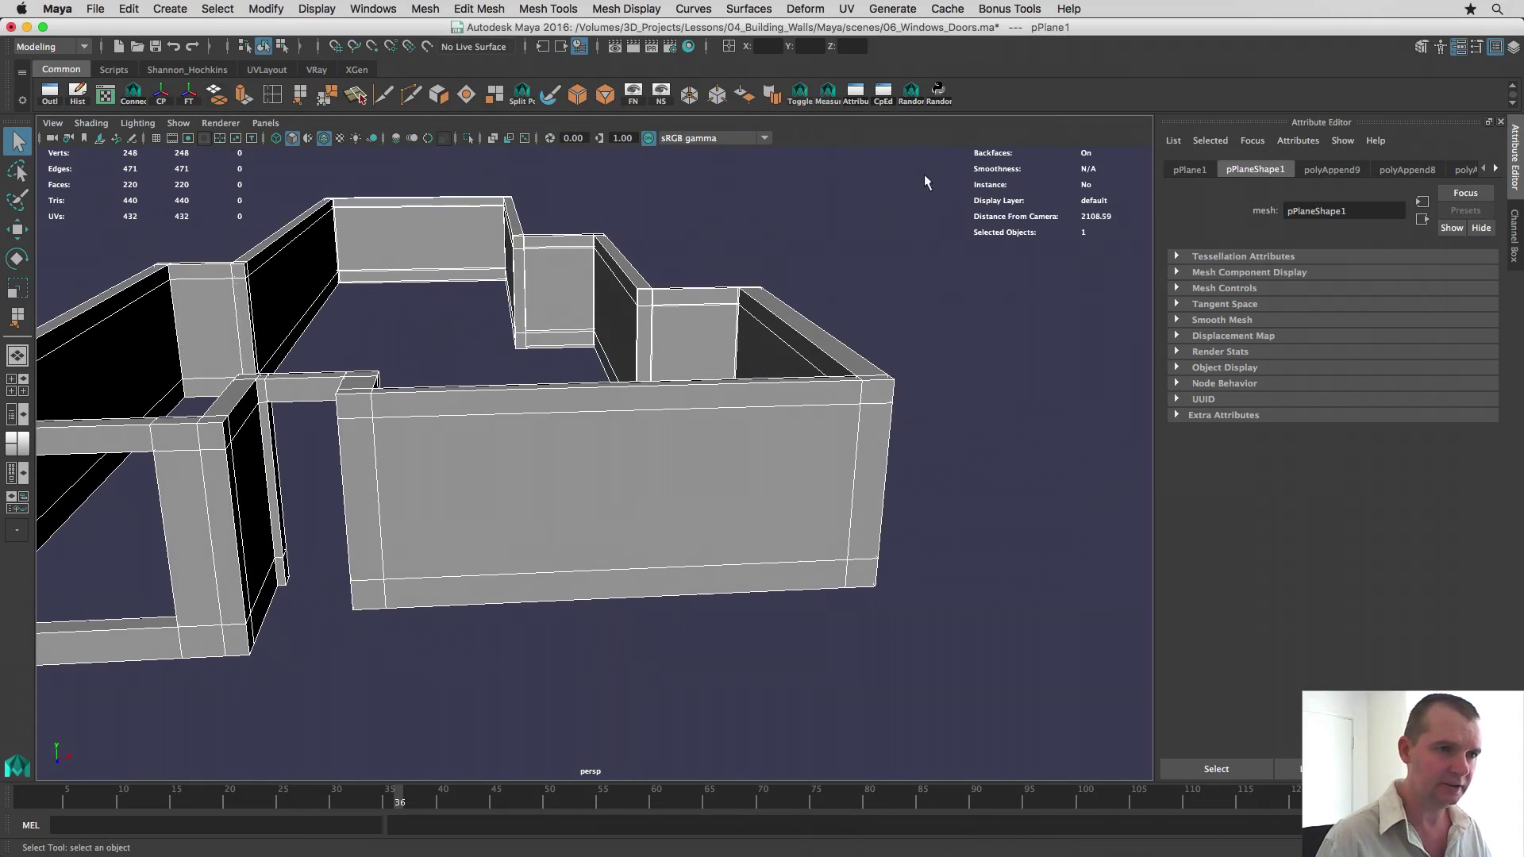
pyautogui.click(882, 94)
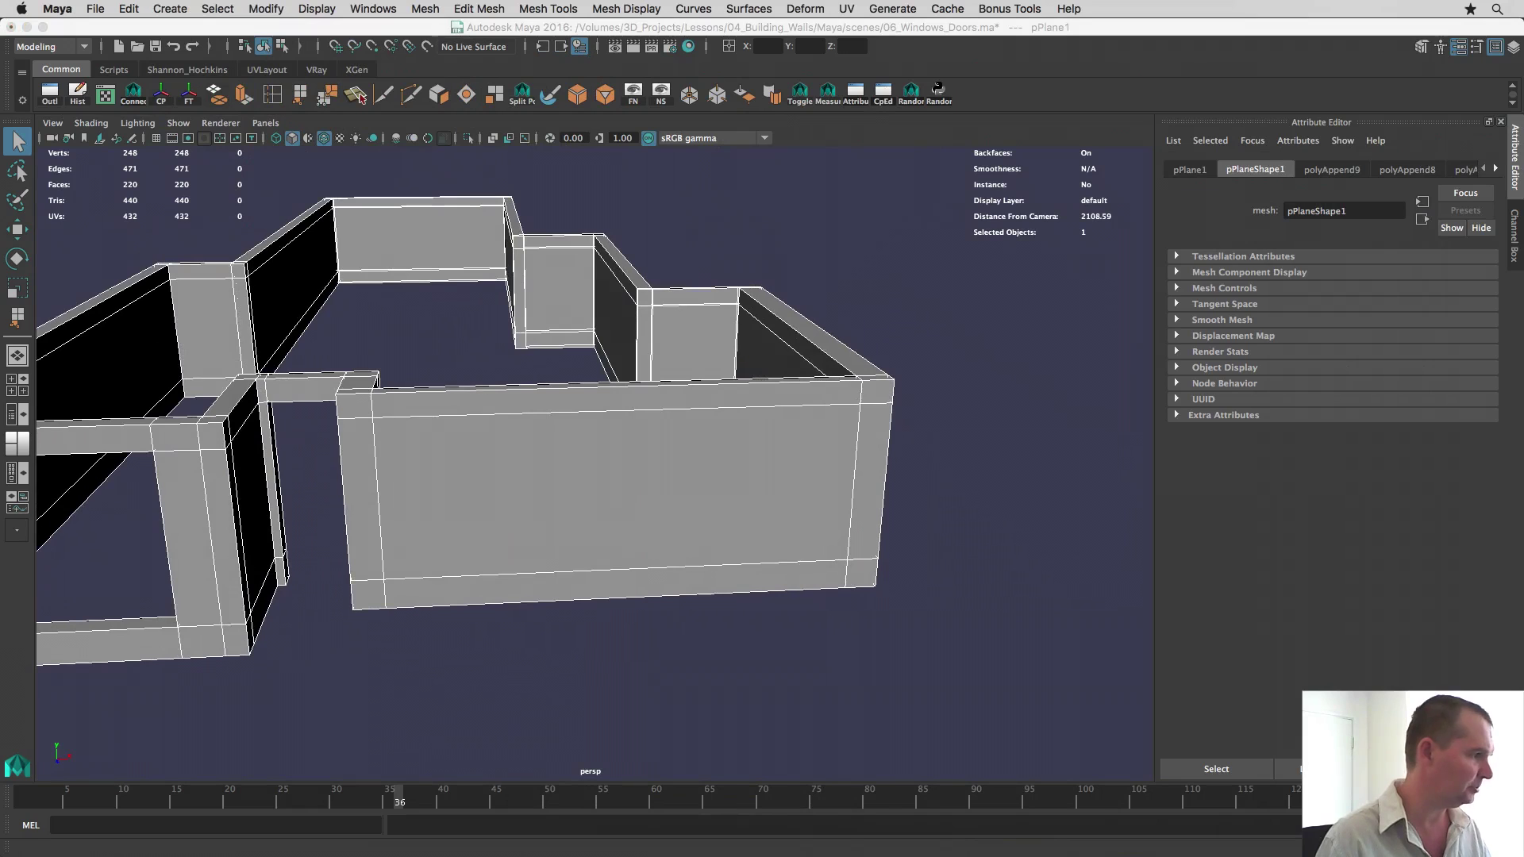
pyautogui.moveTo(607, 167); pyautogui.dragTo(964, 86)
pyautogui.click(794, 112)
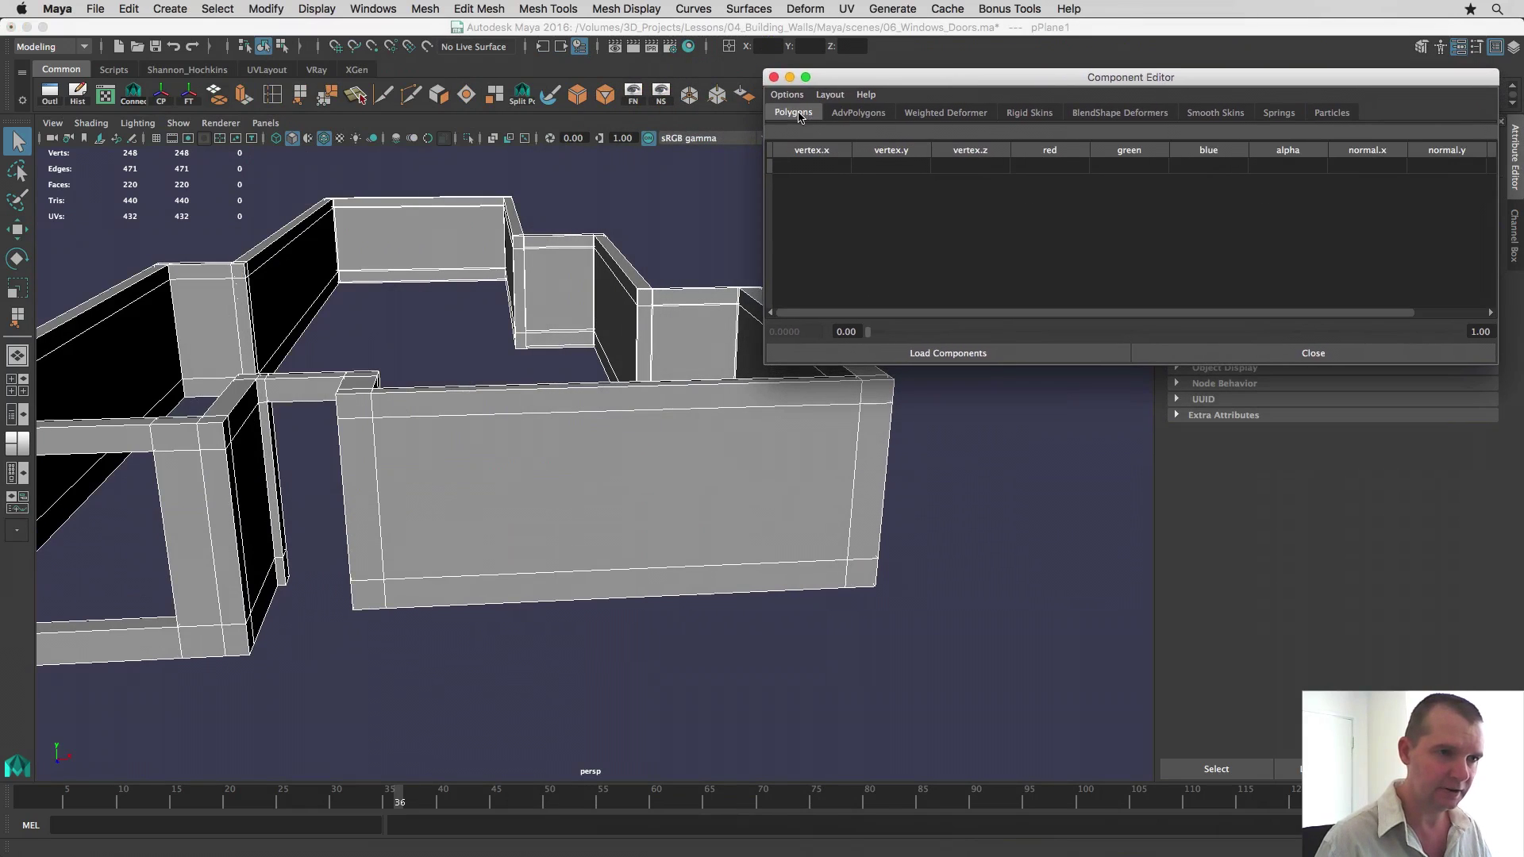
pyautogui.press('F10')
pyautogui.click(377, 499)
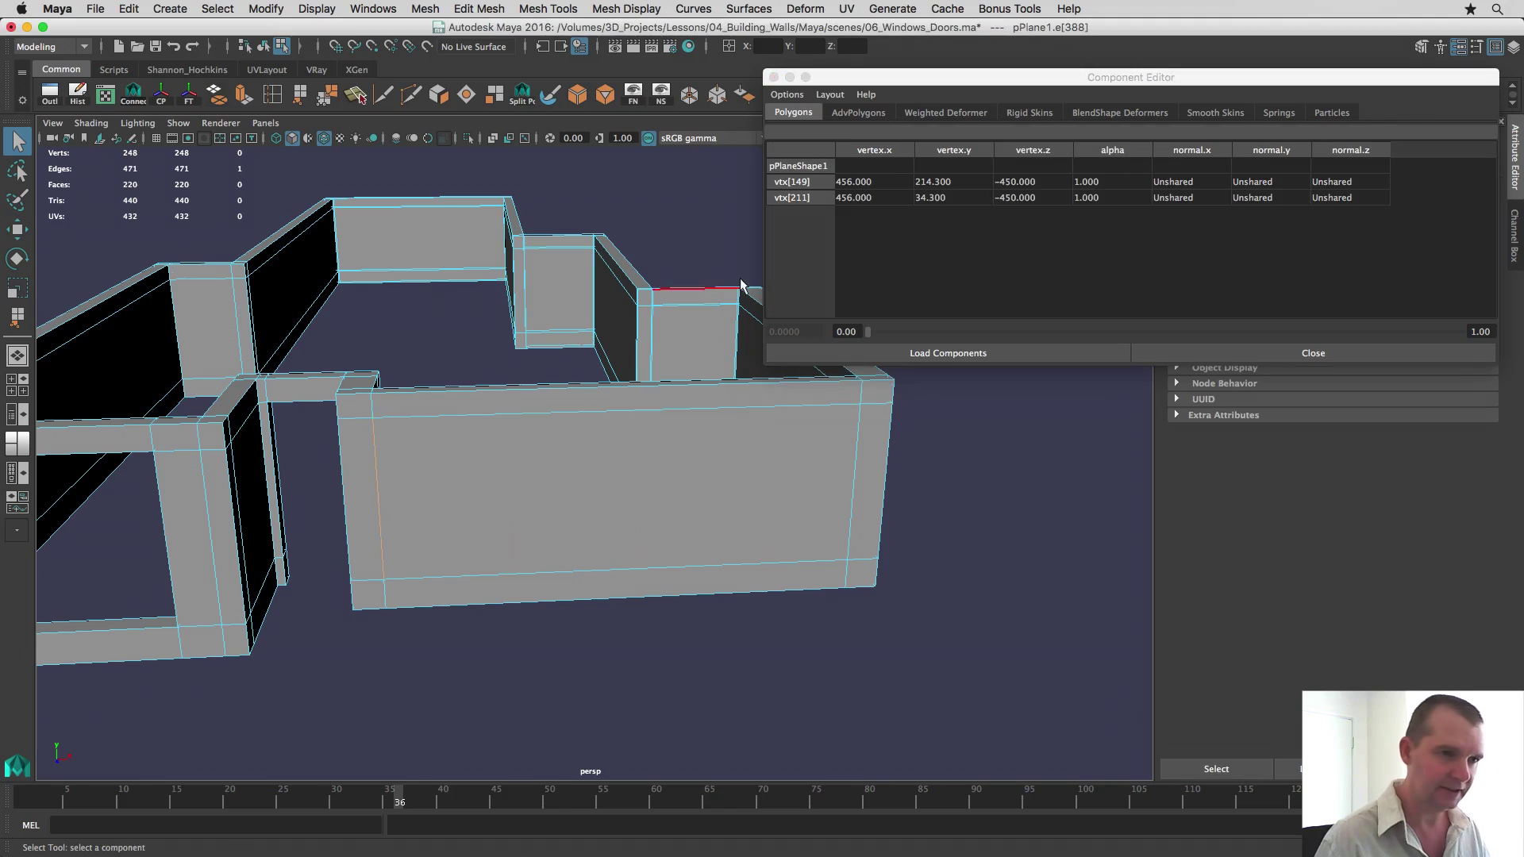
# Step: Turn on the grid and check the X coordinates of the garage front wall's two inner vertical edges
pyautogui.moveTo(979, 82); pyautogui.dragTo(887, 85)
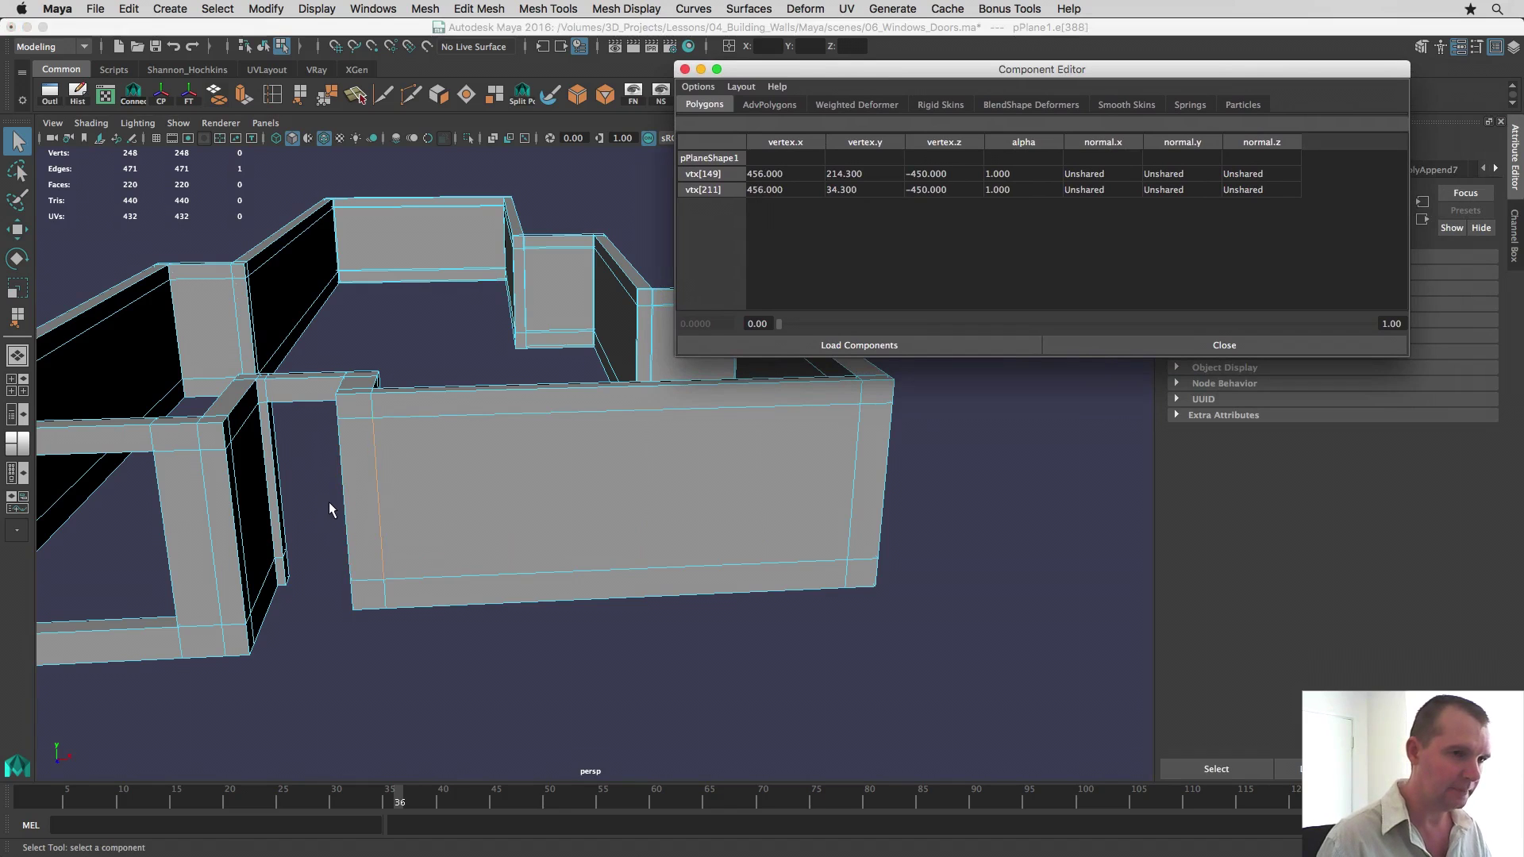
pyautogui.keyDown('alt'); pyautogui.moveTo(204, 429); pyautogui.dragTo(347, 341); pyautogui.keyUp('alt')
pyautogui.click(155, 139)
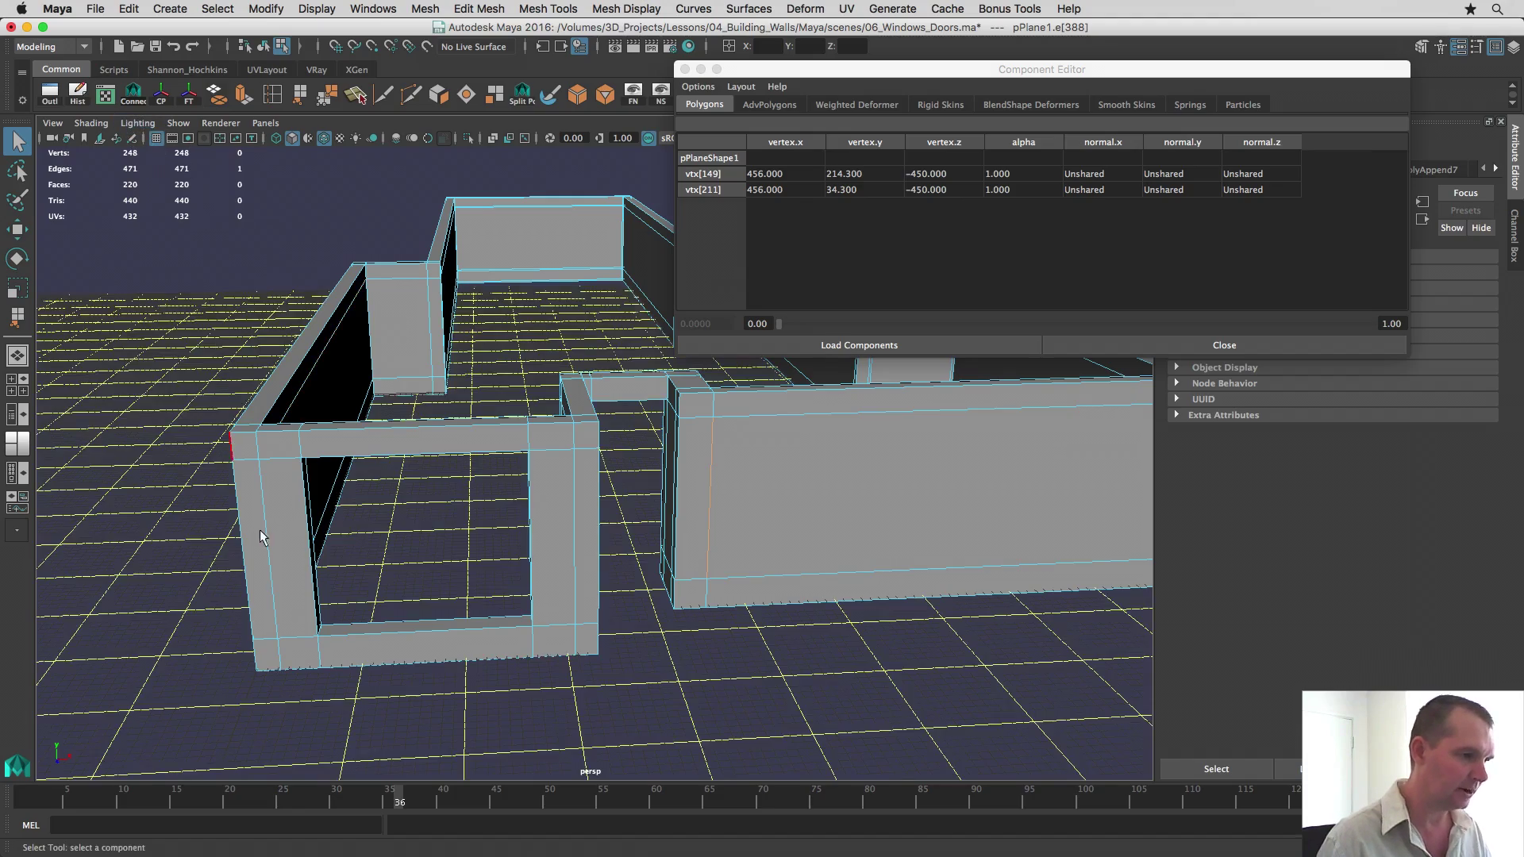
pyautogui.keyDown('alt'); pyautogui.moveTo(262, 595); pyautogui.dragTo(388, 357, button='middle'); pyautogui.keyUp('alt')
pyautogui.scroll(-2, 384, 613)
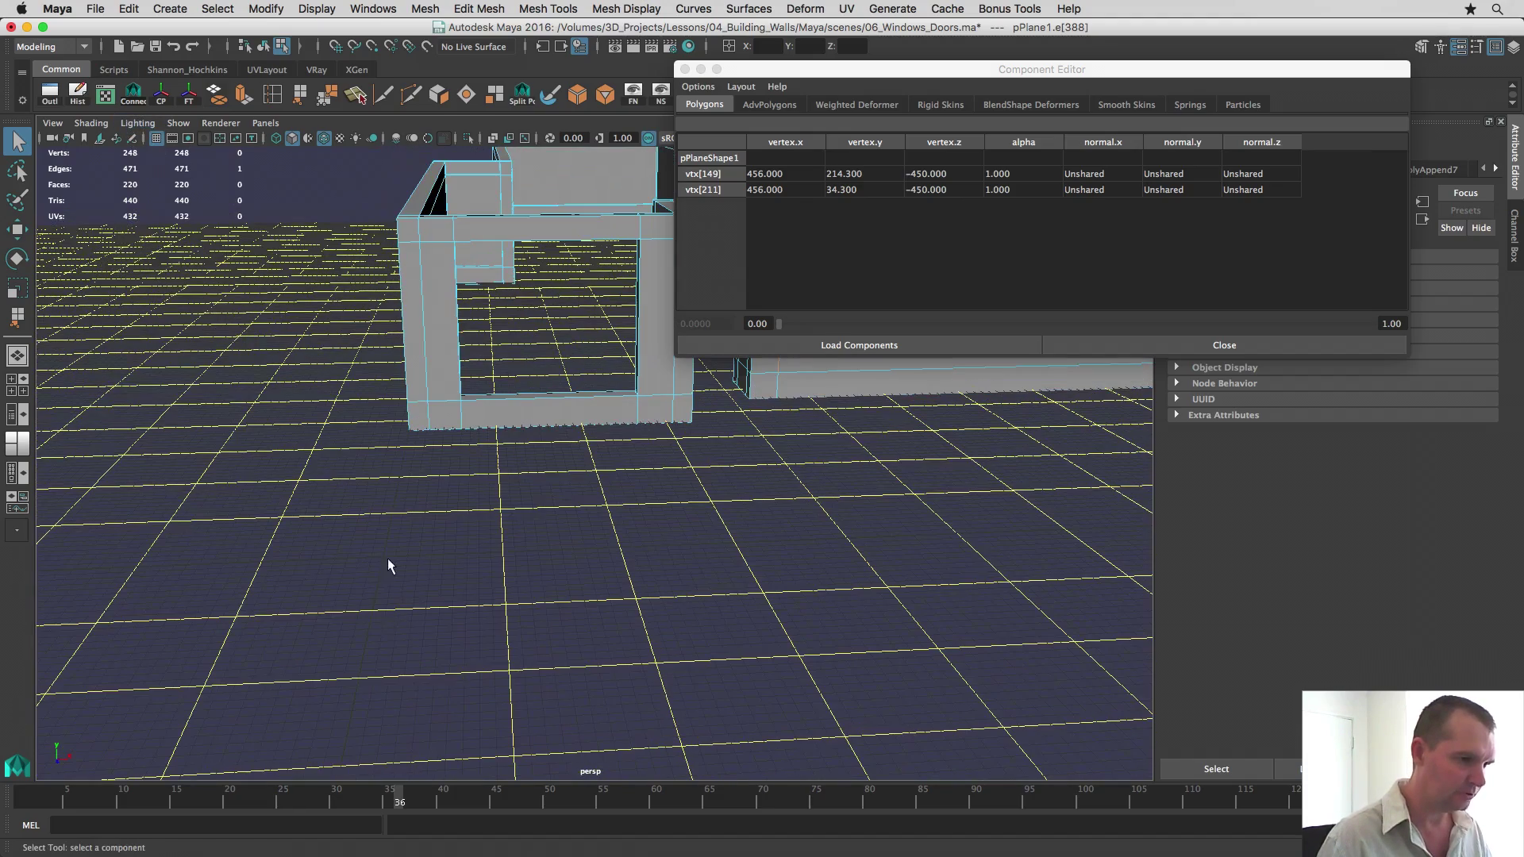
pyautogui.keyDown('alt'); pyautogui.moveTo(624, 520); pyautogui.dragTo(141, 594); pyautogui.keyUp('alt')
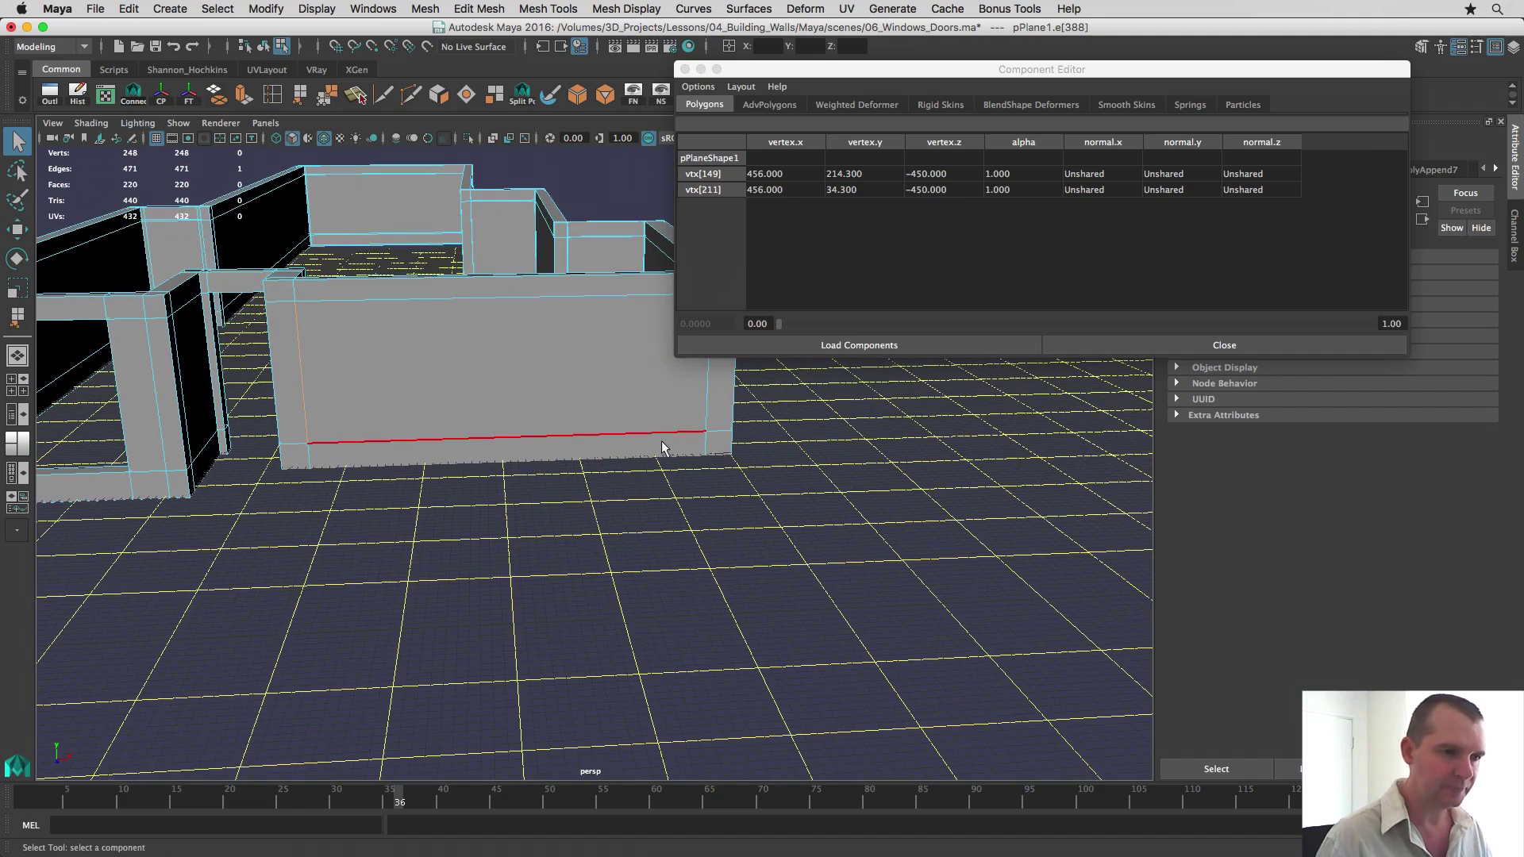
pyautogui.keyDown('alt'); pyautogui.moveTo(667, 444); pyautogui.dragTo(692, 408); pyautogui.keyUp('alt')
pyautogui.click(681, 373)
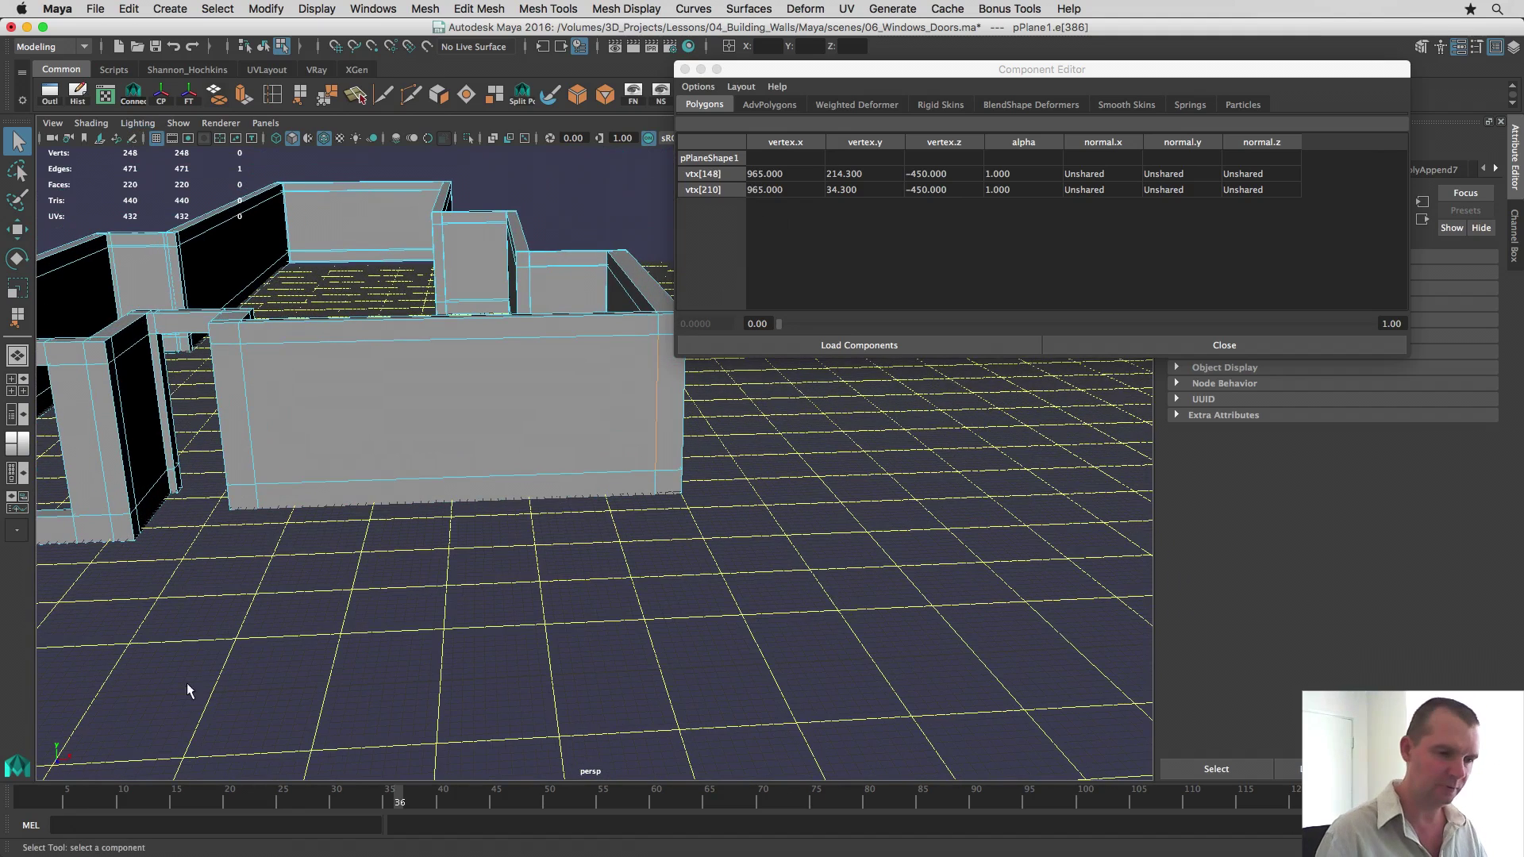
pyautogui.click(244, 377)
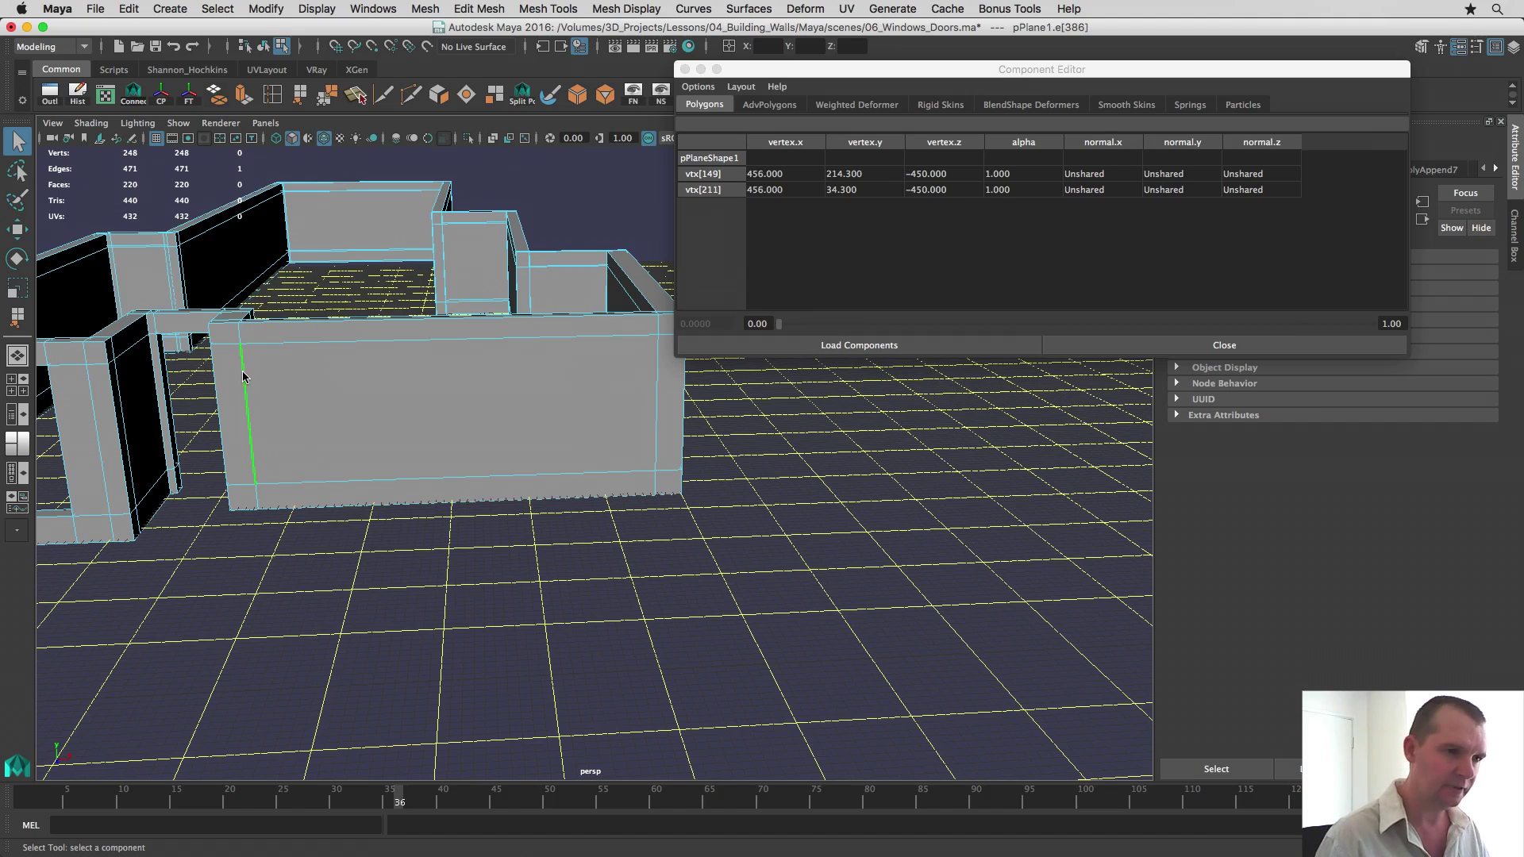
pyautogui.click(658, 396)
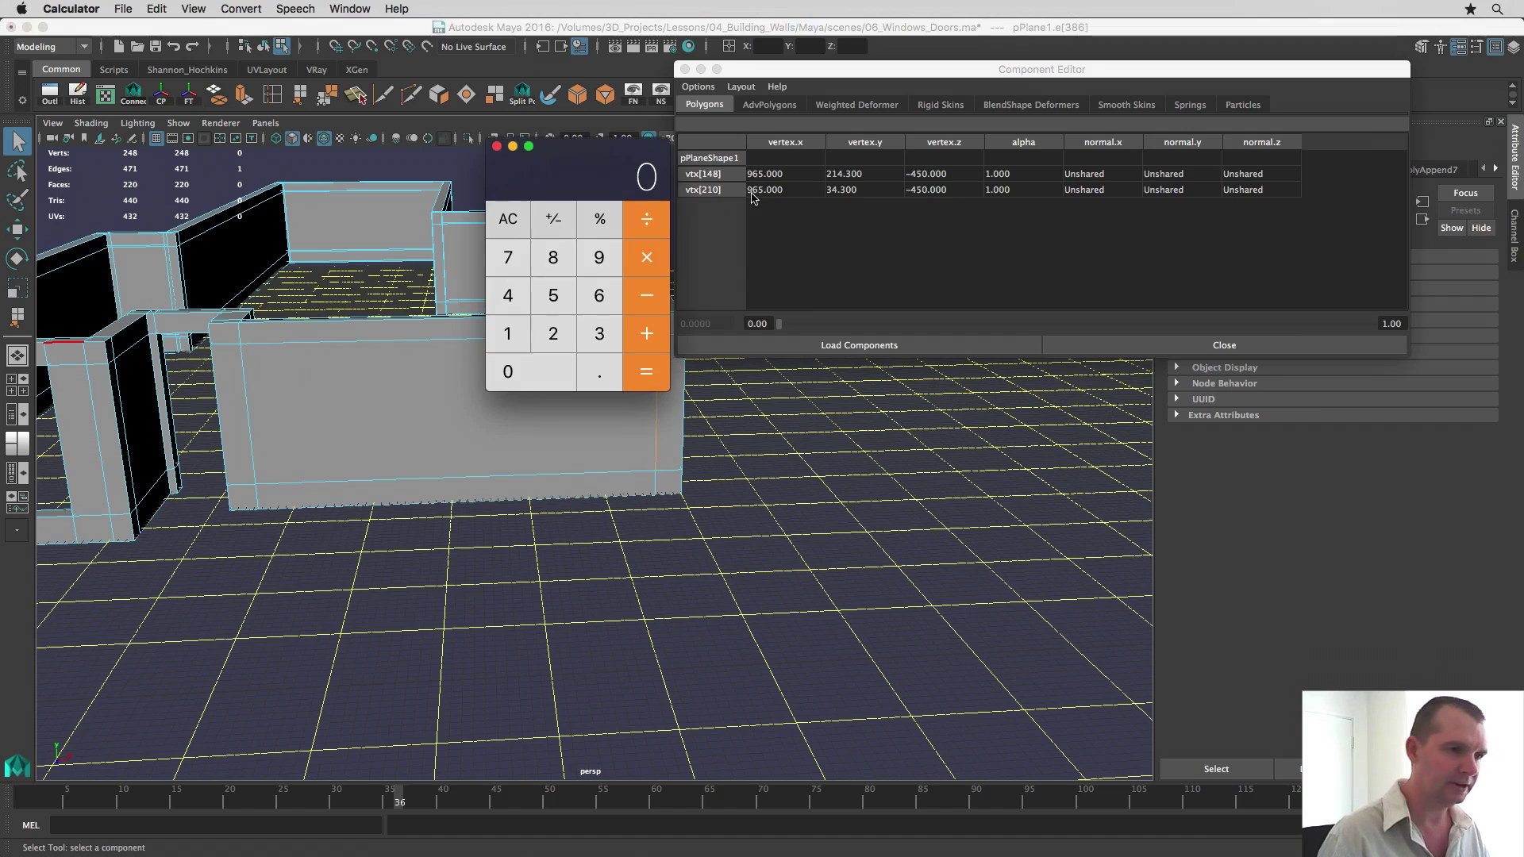
# Step: Calculate the distance between the two edges in Calculator as 965 minus 456
pyautogui.moveTo(588, 168); pyautogui.dragTo(577, 415)
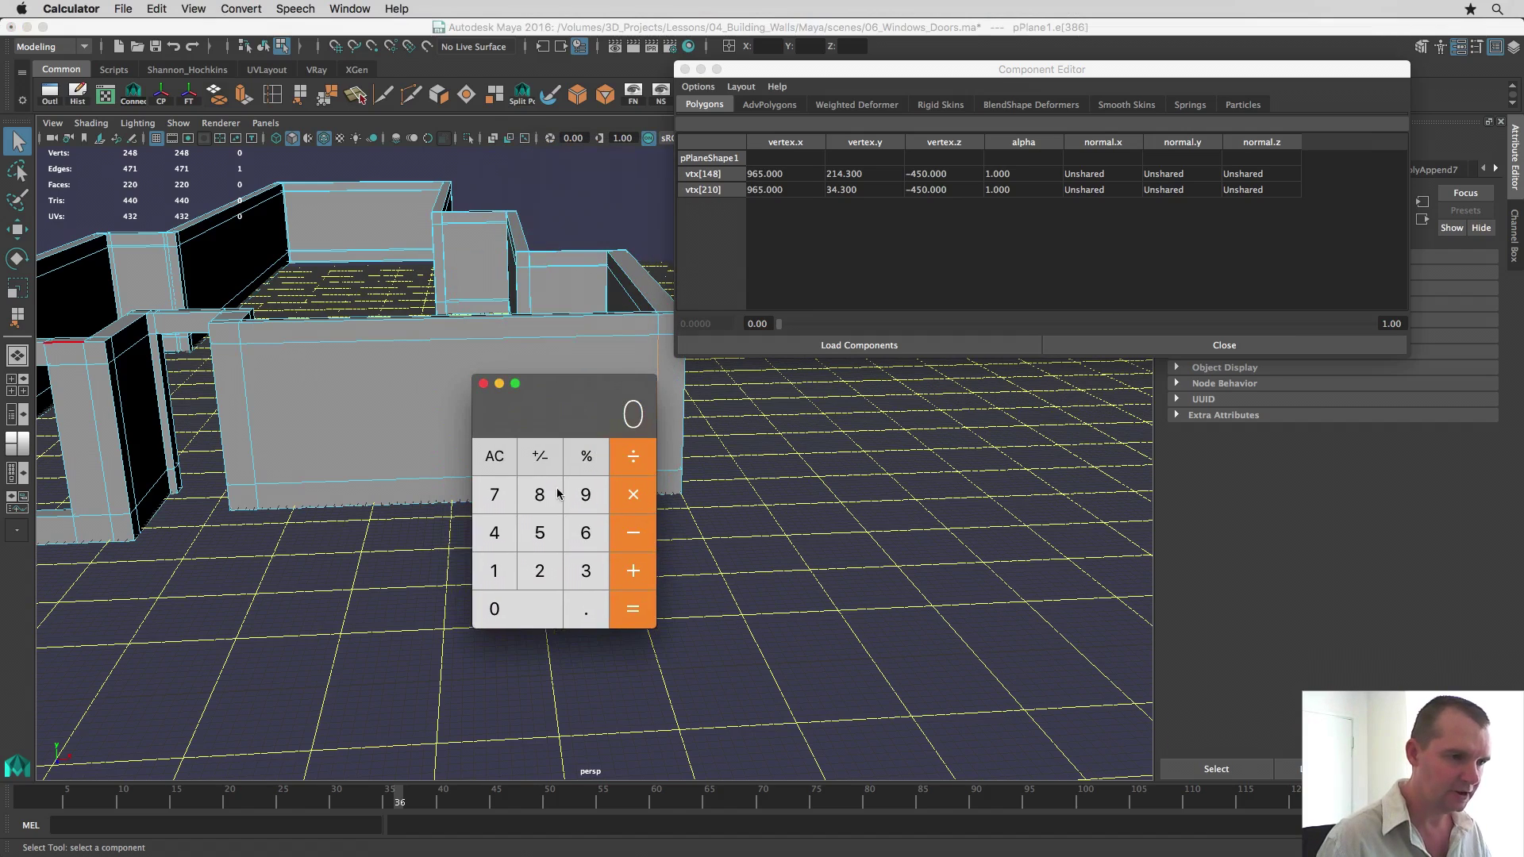
pyautogui.click(586, 496)
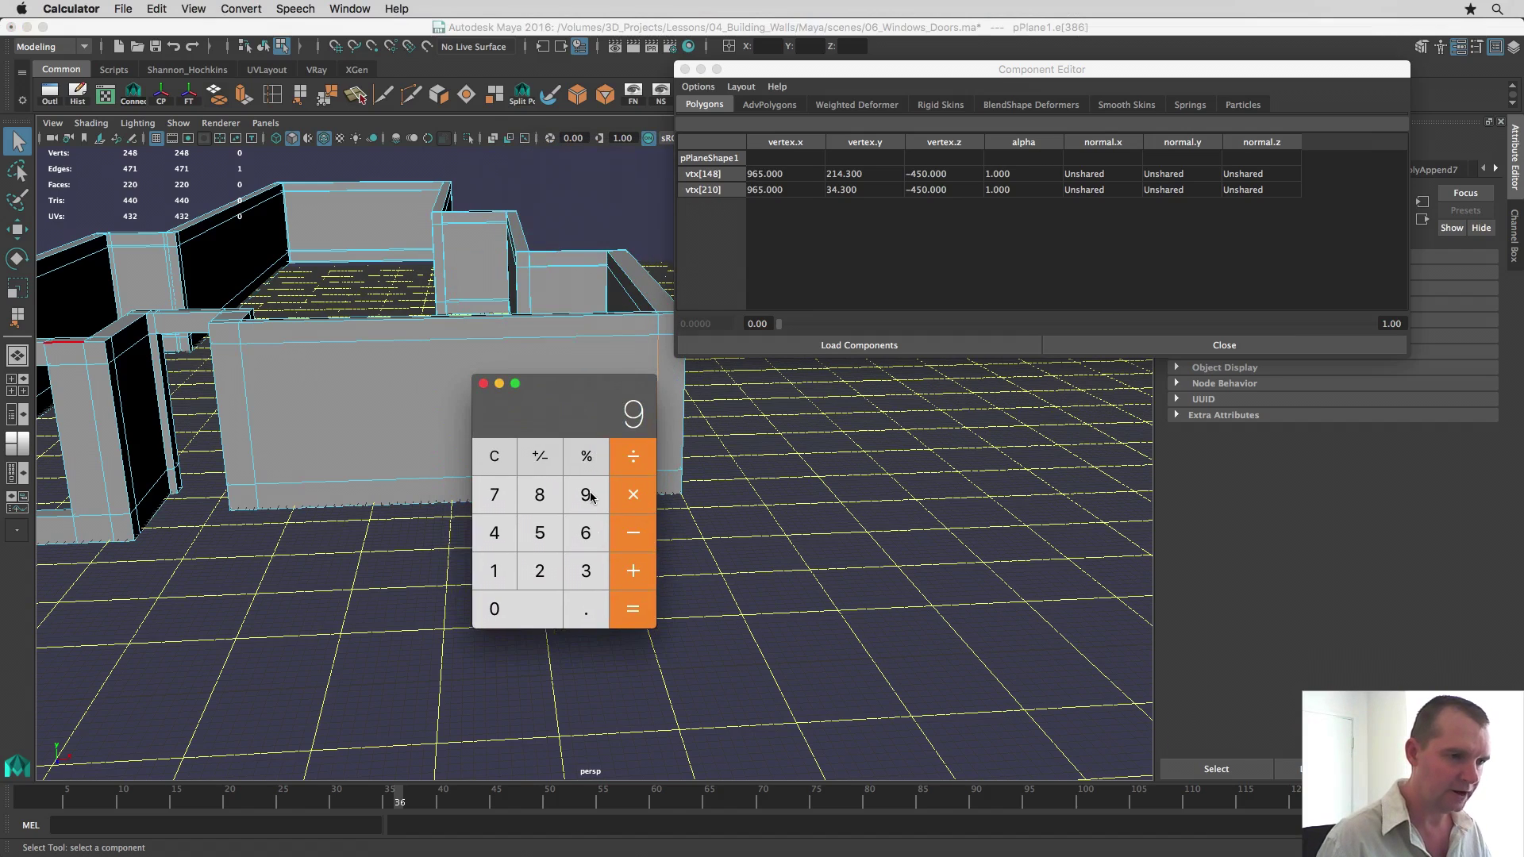
pyautogui.click(592, 537)
pyautogui.click(551, 535)
pyautogui.click(639, 534)
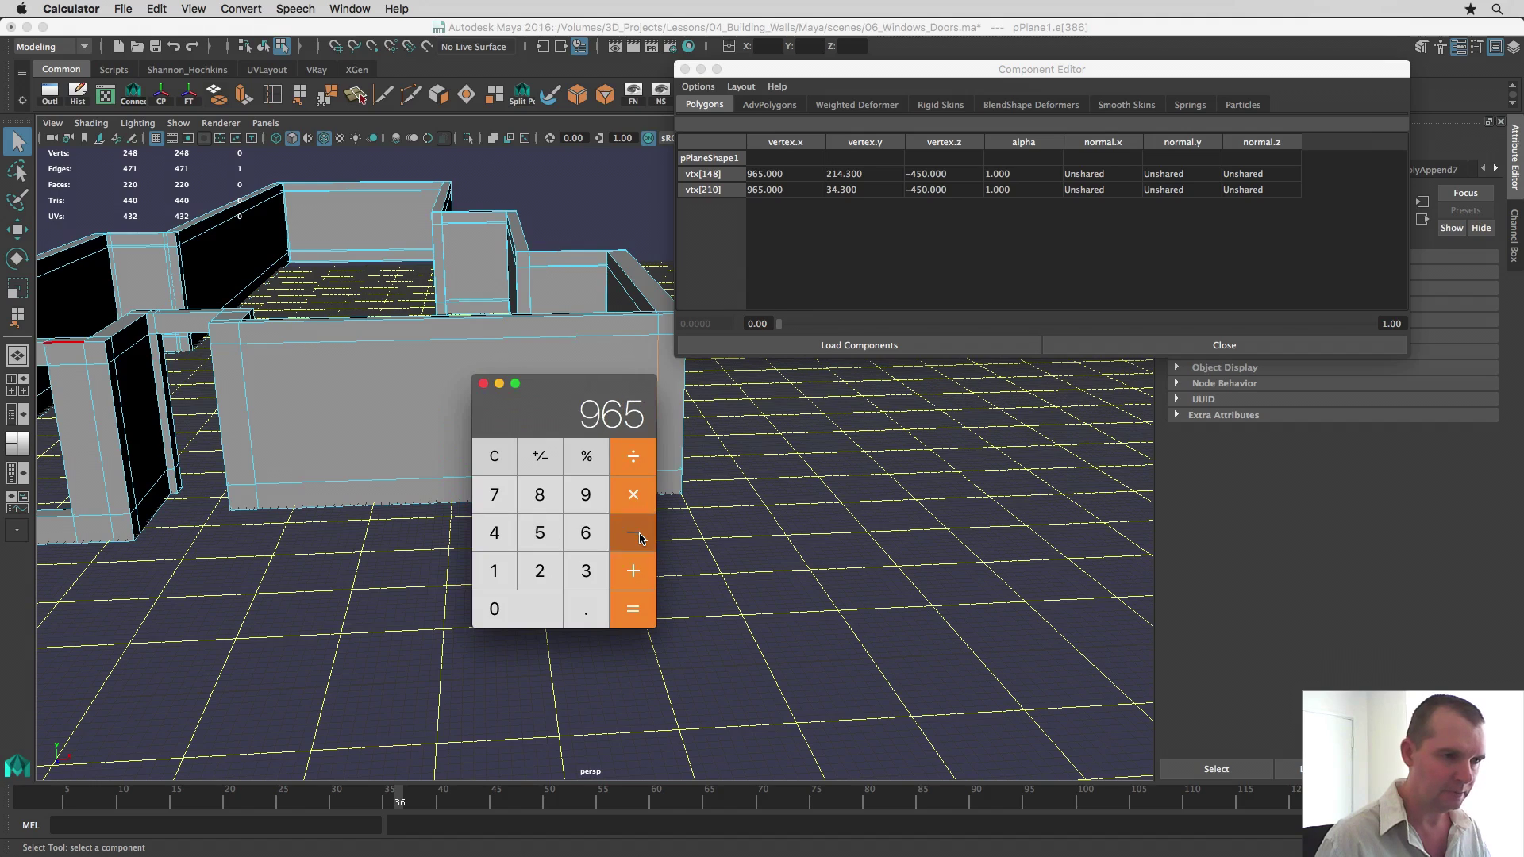
pyautogui.click(249, 399)
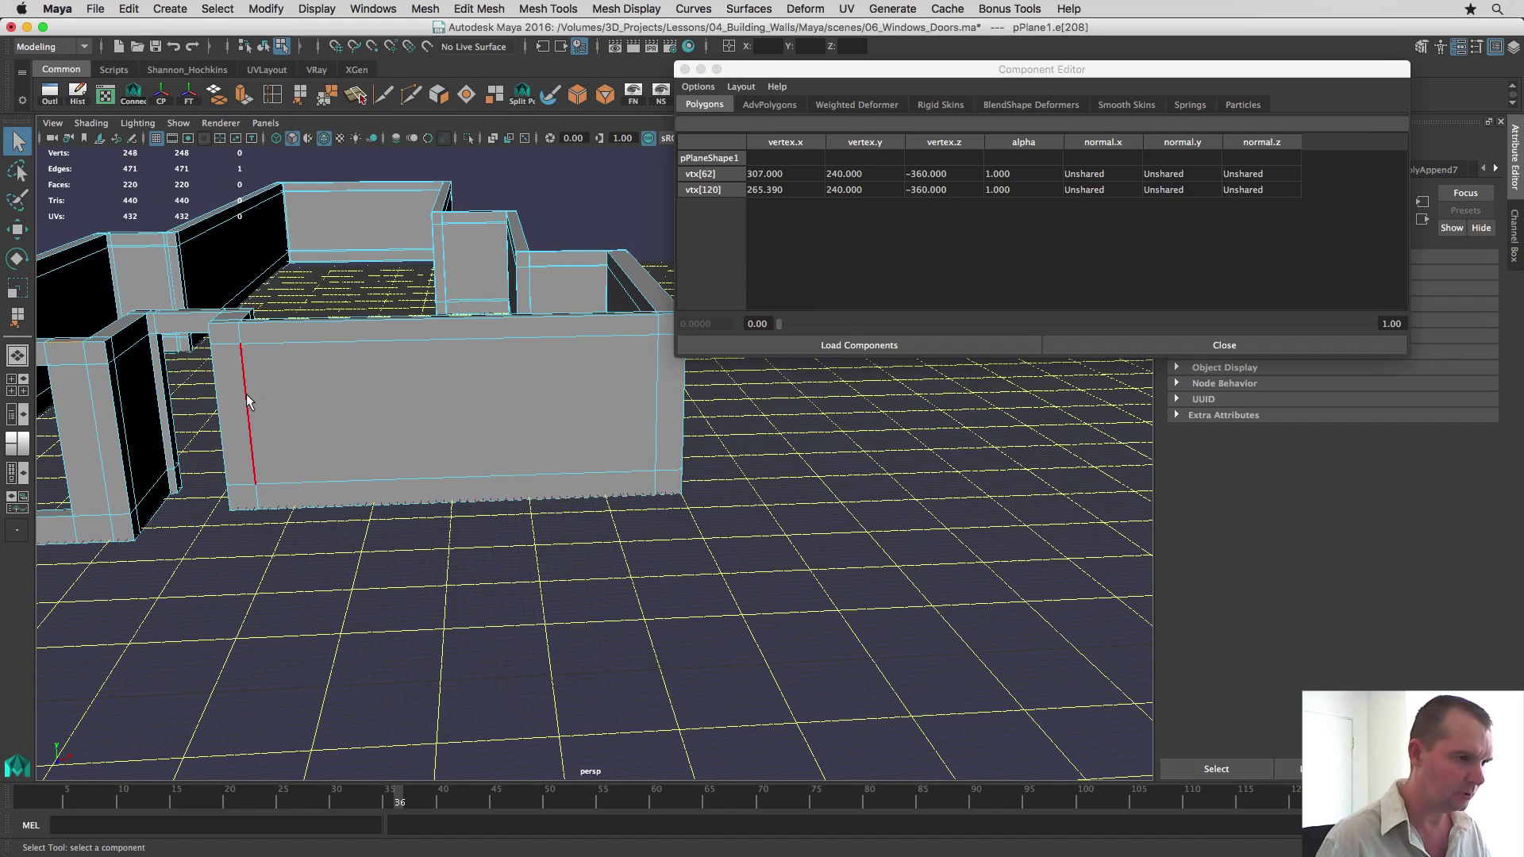
pyautogui.click(248, 399)
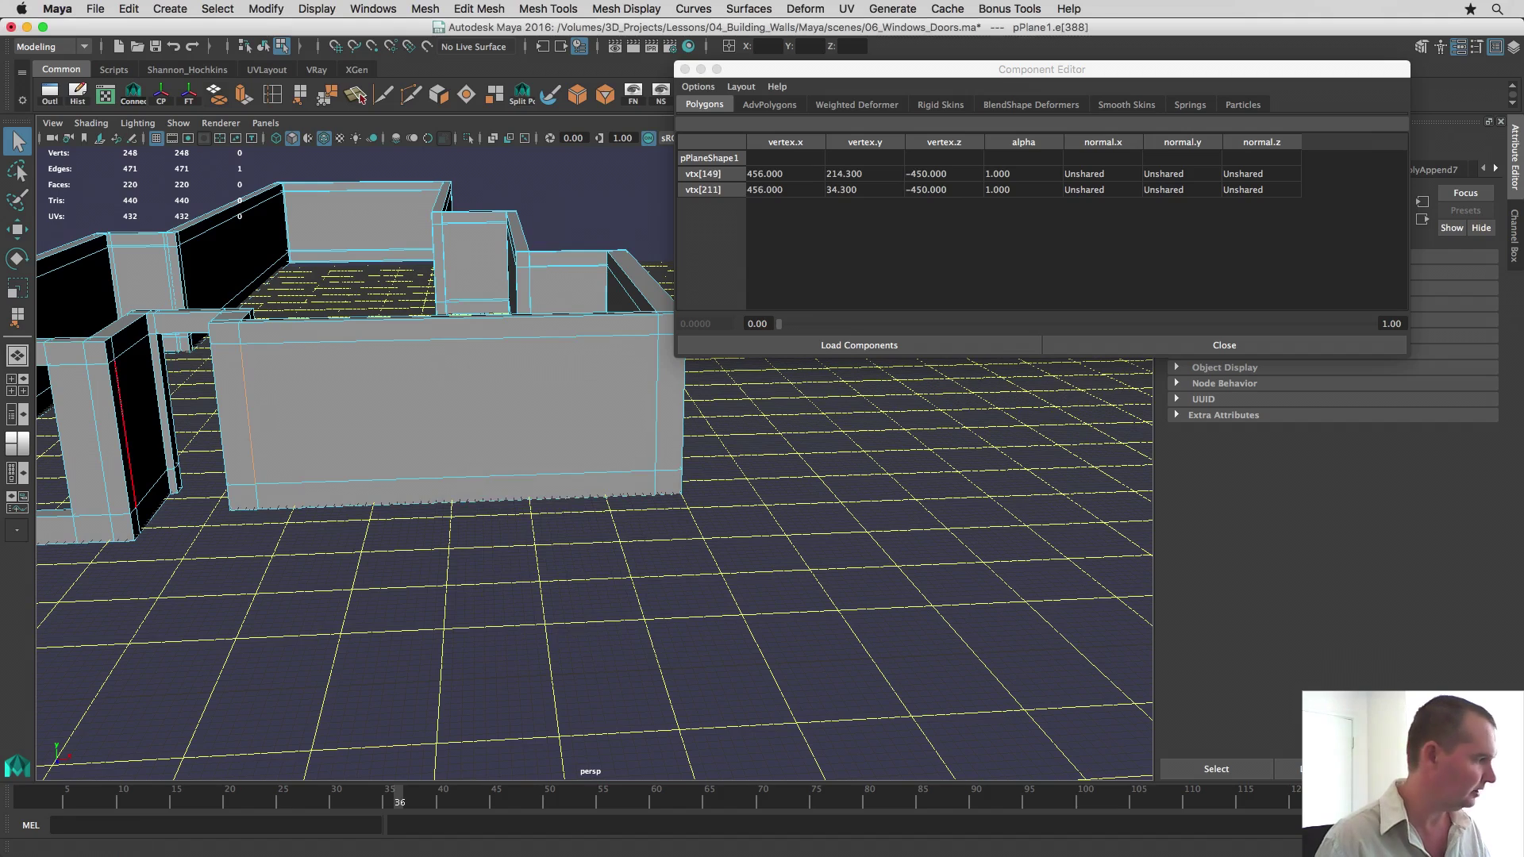
pyautogui.press('super+Tab')
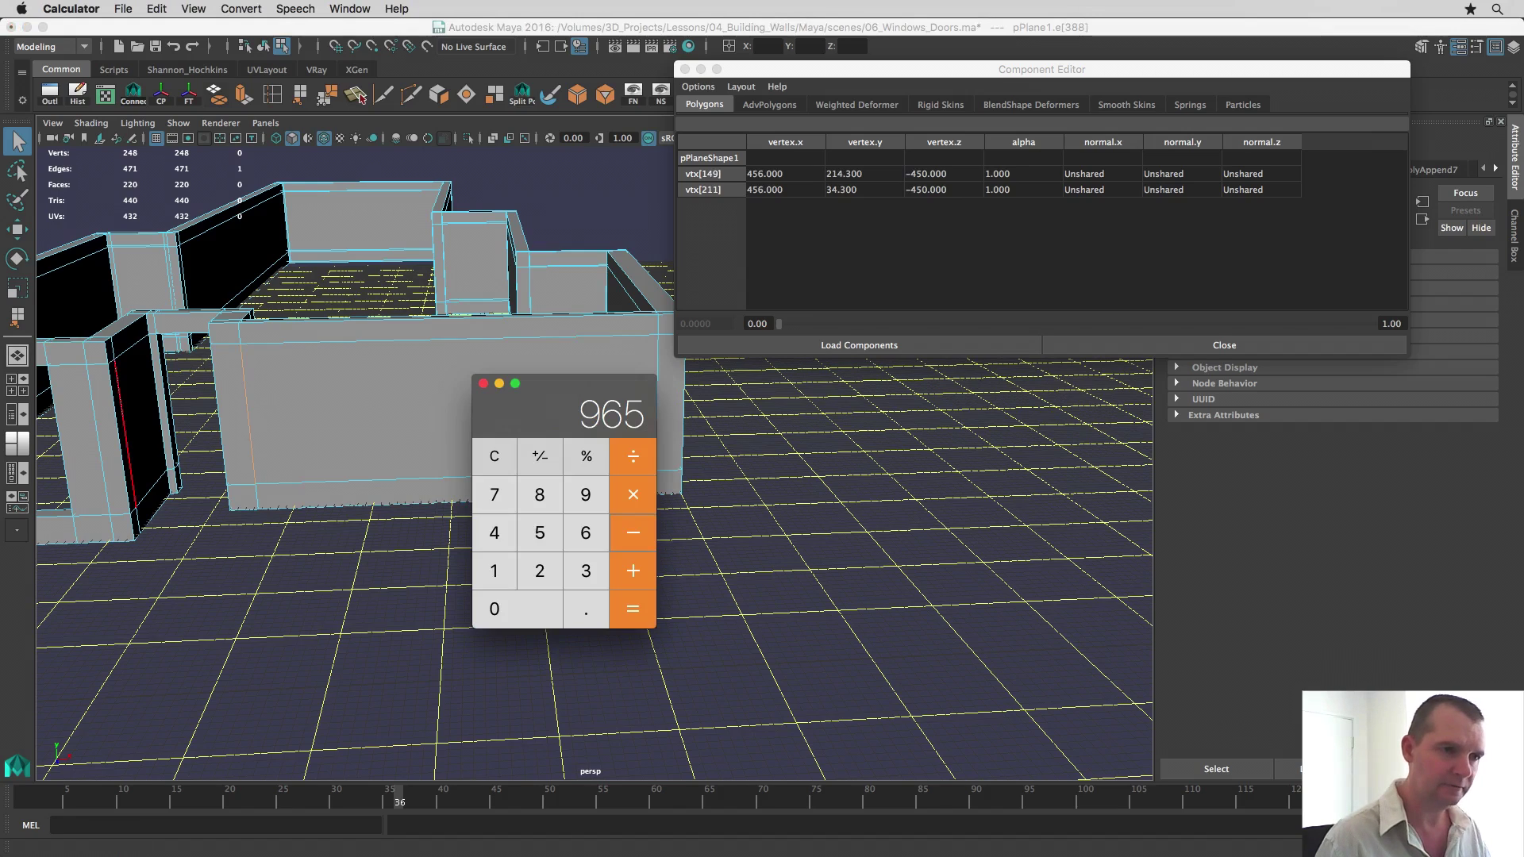
pyautogui.click(496, 539)
pyautogui.click(539, 539)
pyautogui.click(587, 535)
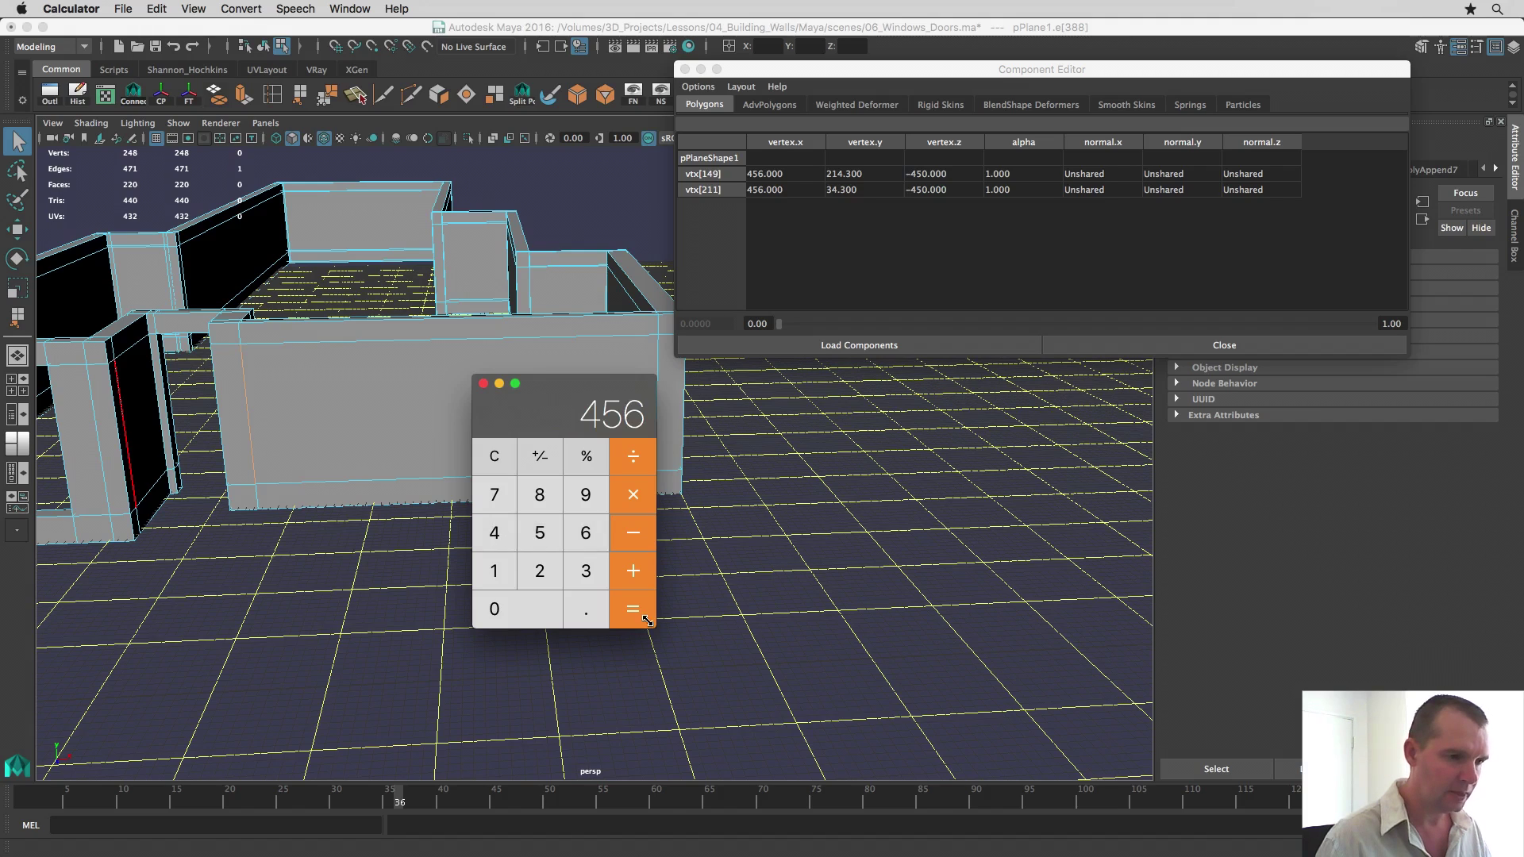
pyautogui.press('Return')
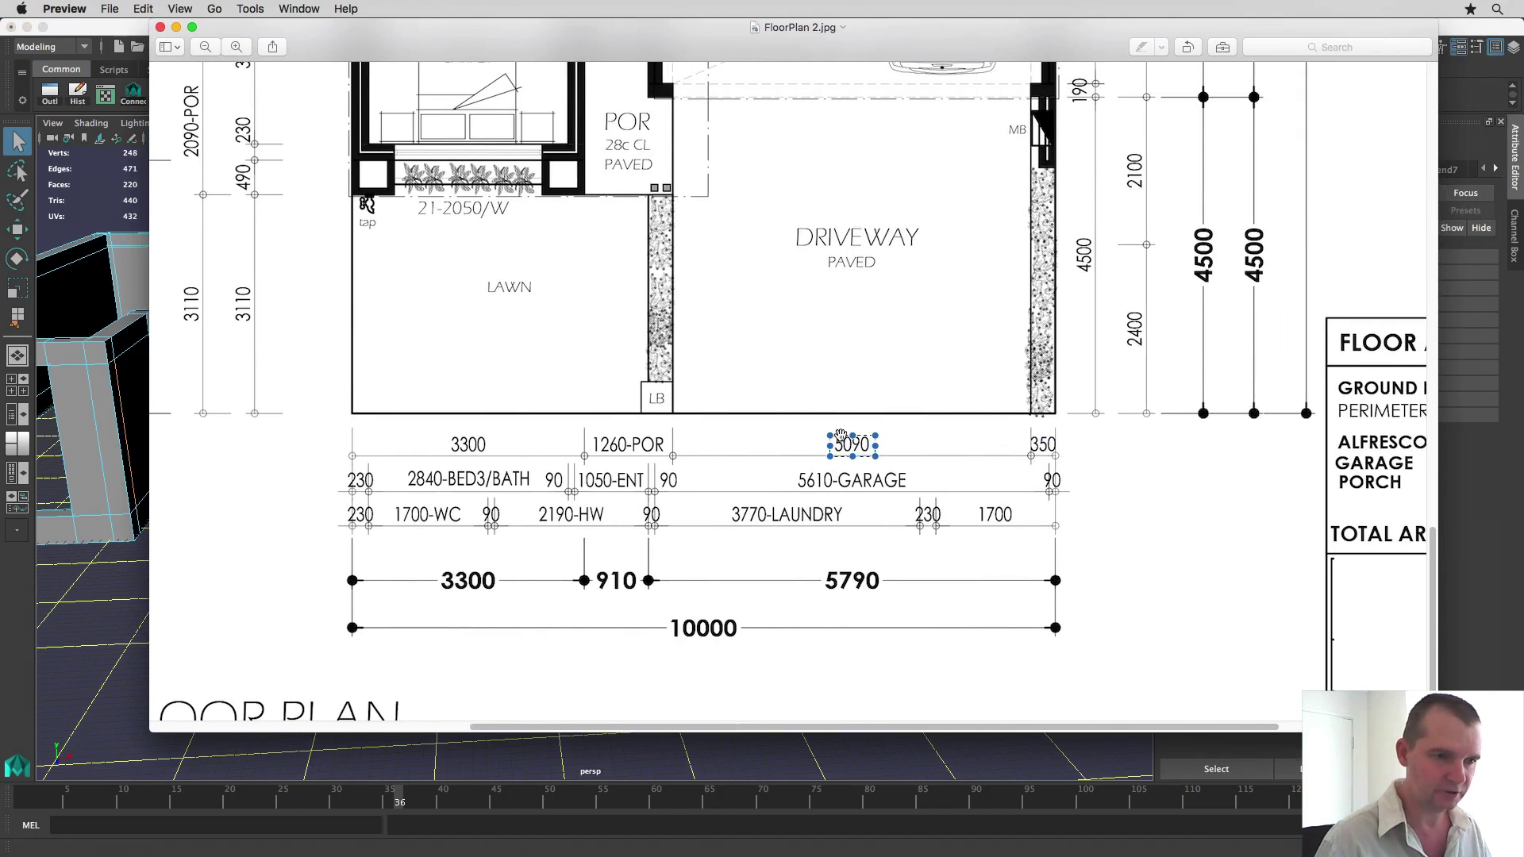
# Step: Mark the driveway width dimension in FloorPlan 2.jpg in Preview, and clear the drawing and Maya's Component Editor from view
pyautogui.moveTo(816, 427); pyautogui.dragTo(859, 458)
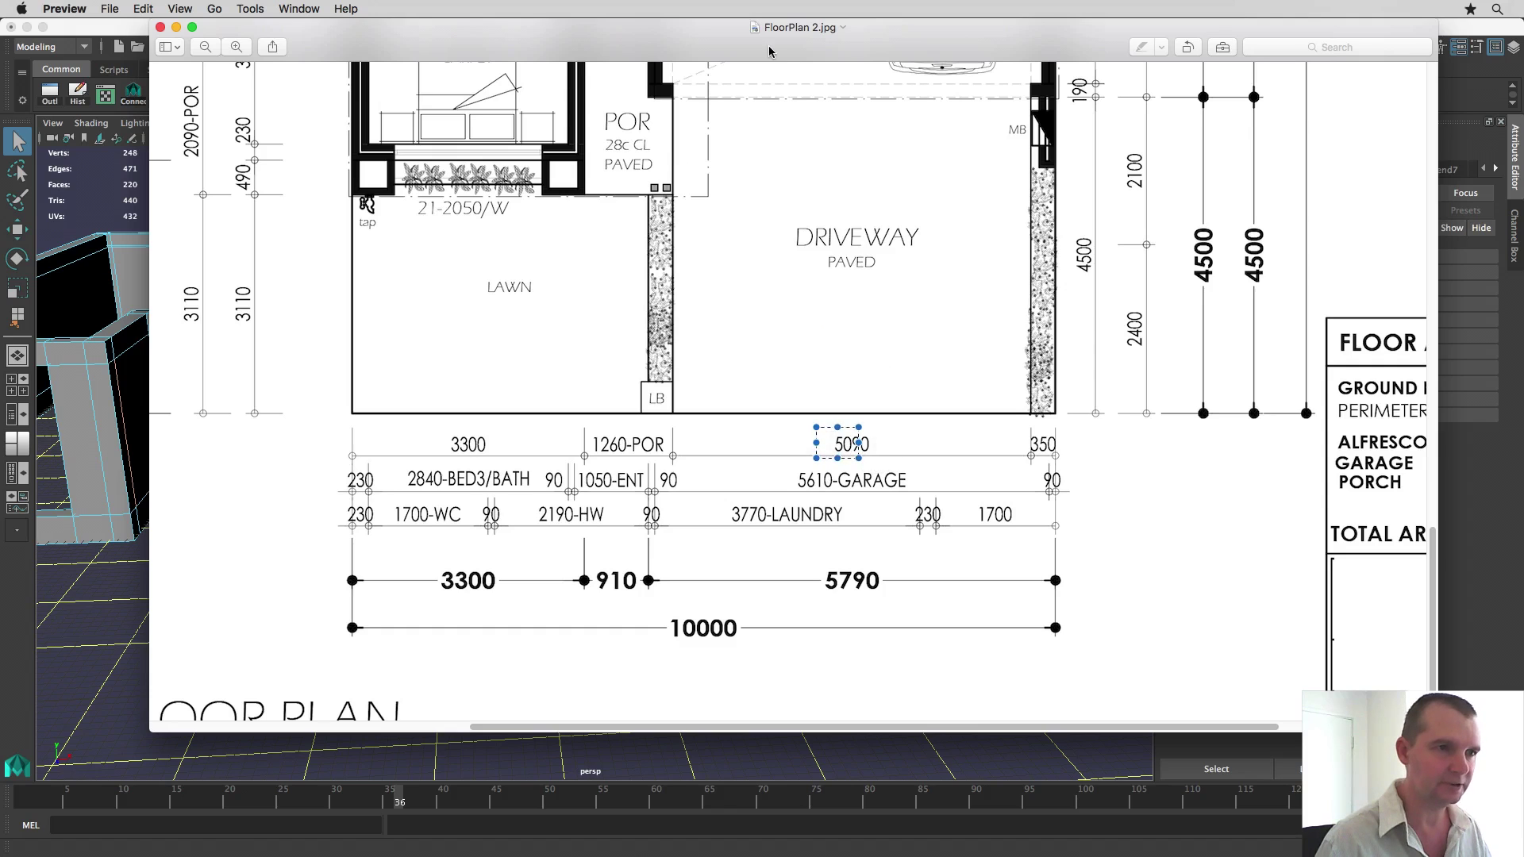
pyautogui.moveTo(769, 52); pyautogui.dragTo(1523, 60)
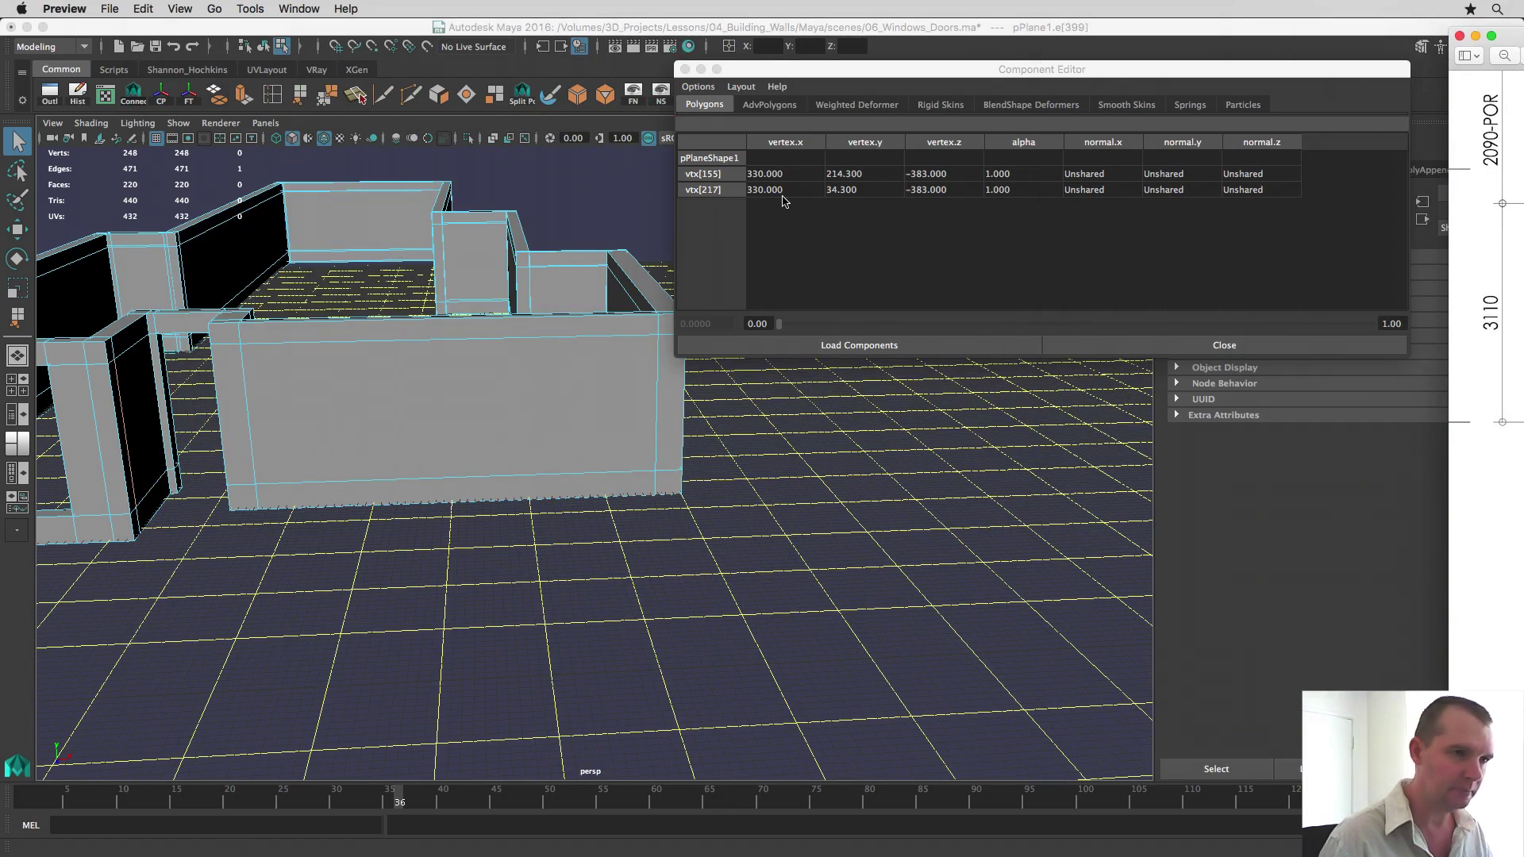
pyautogui.moveTo(833, 75); pyautogui.dragTo(0, 50)
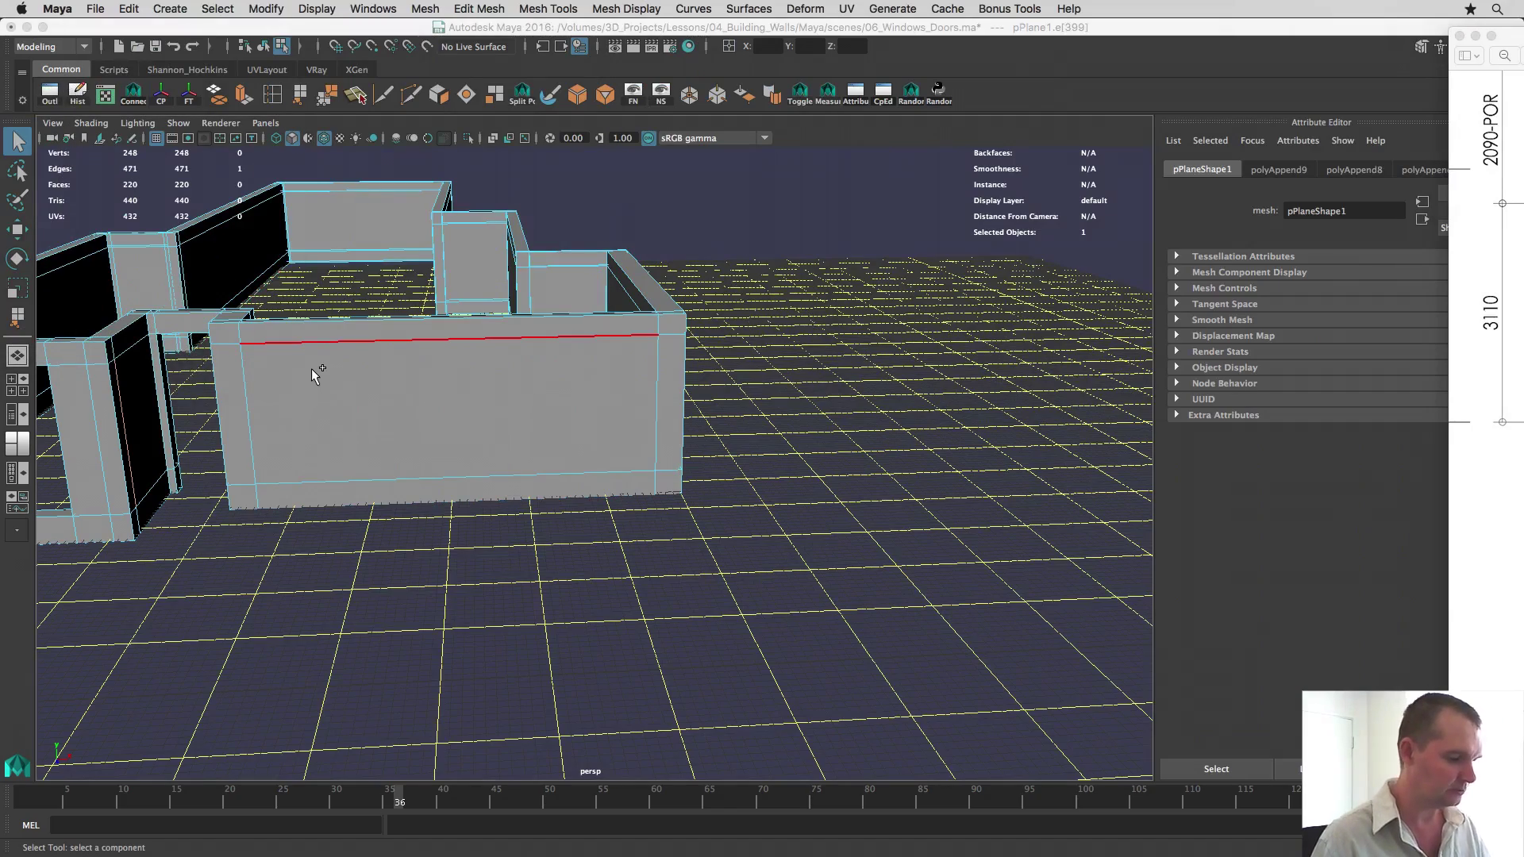
# Step: Delete the outer and inner wall faces of the garage opening, including the lower strips down to floor level
pyautogui.click(311, 368)
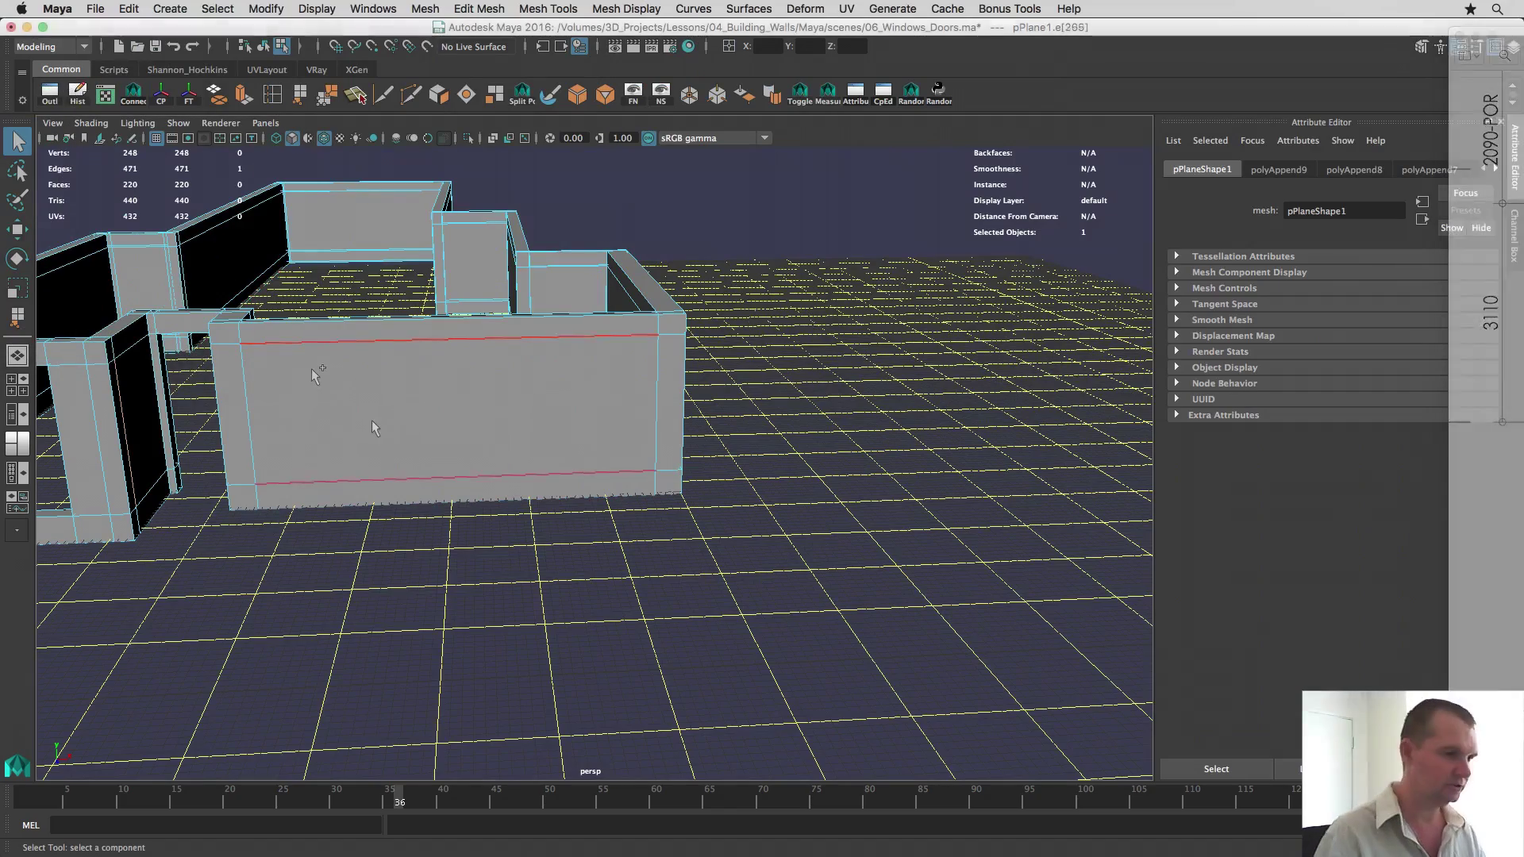
pyautogui.keyDown('alt'); pyautogui.moveTo(374, 425); pyautogui.dragTo(635, 415); pyautogui.keyUp('alt')
pyautogui.press('F11')
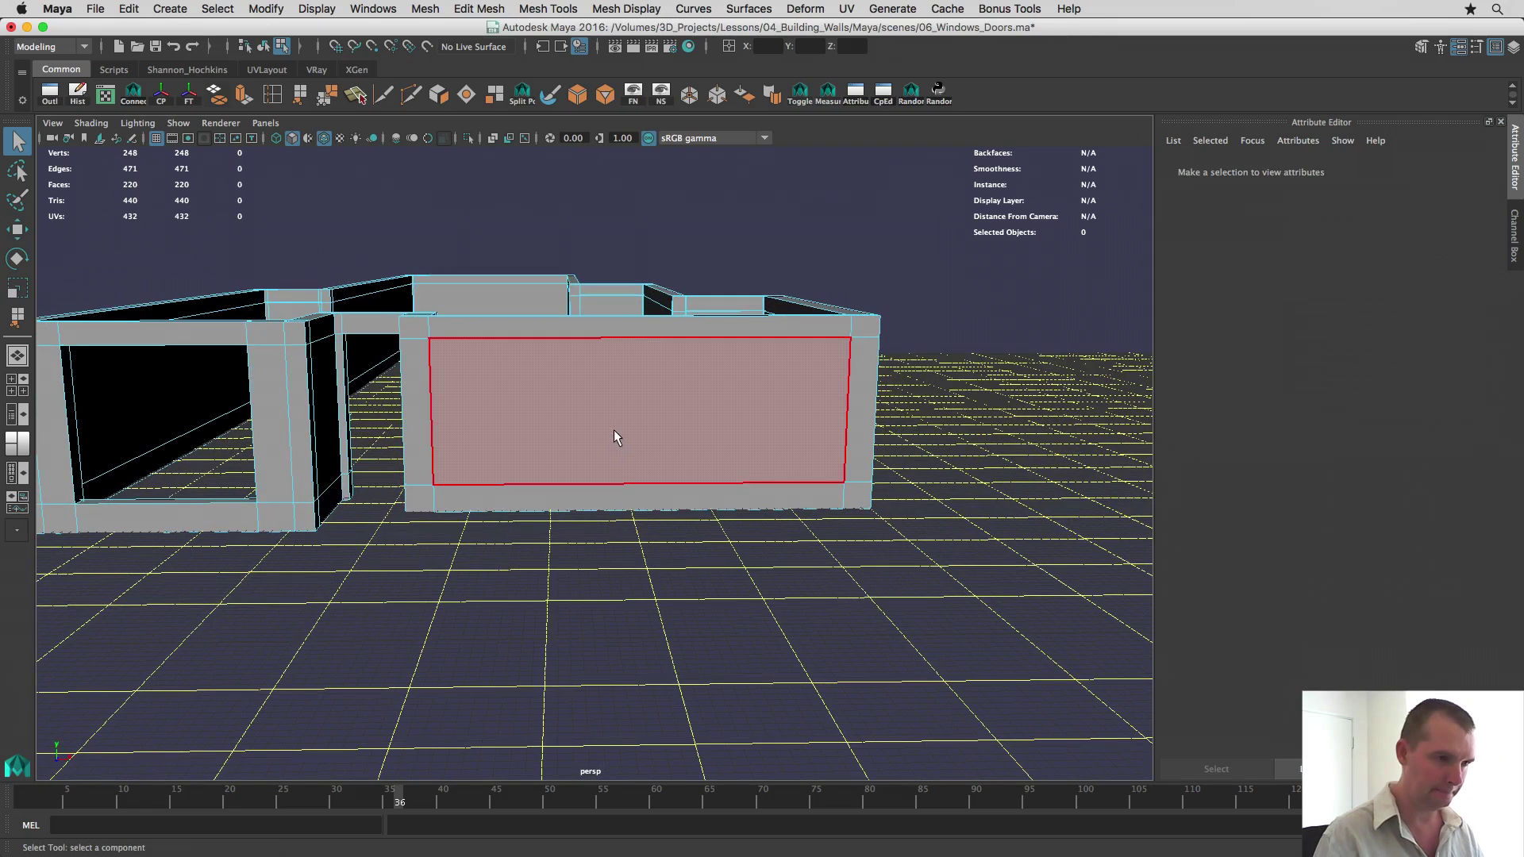
pyautogui.click(613, 426)
pyautogui.keyDown('shift'); pyautogui.click(586, 496); pyautogui.keyUp('shift')
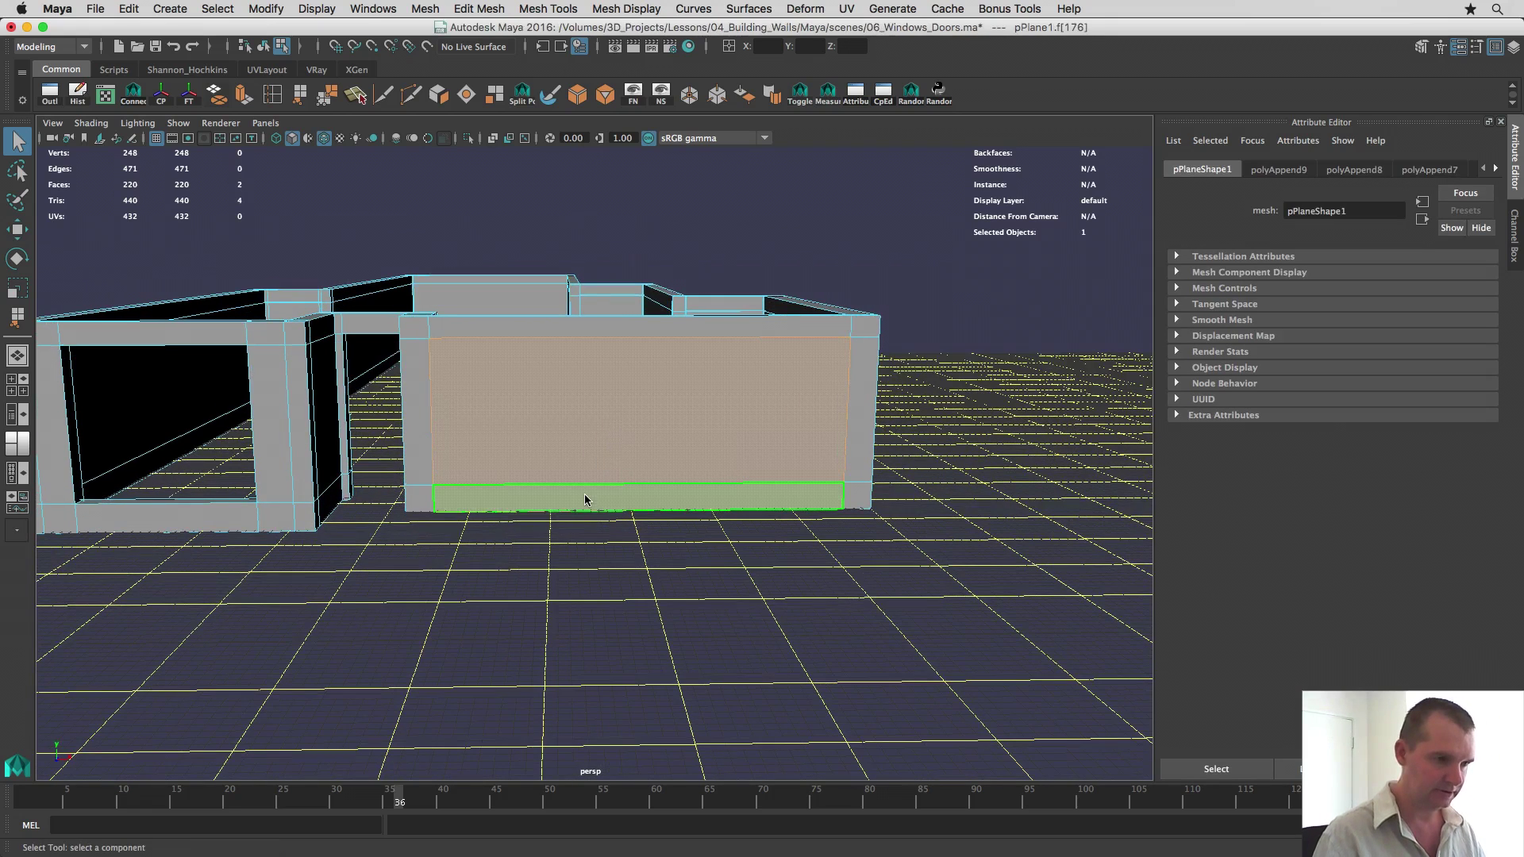
pyautogui.press('Delete')
pyautogui.click(565, 417)
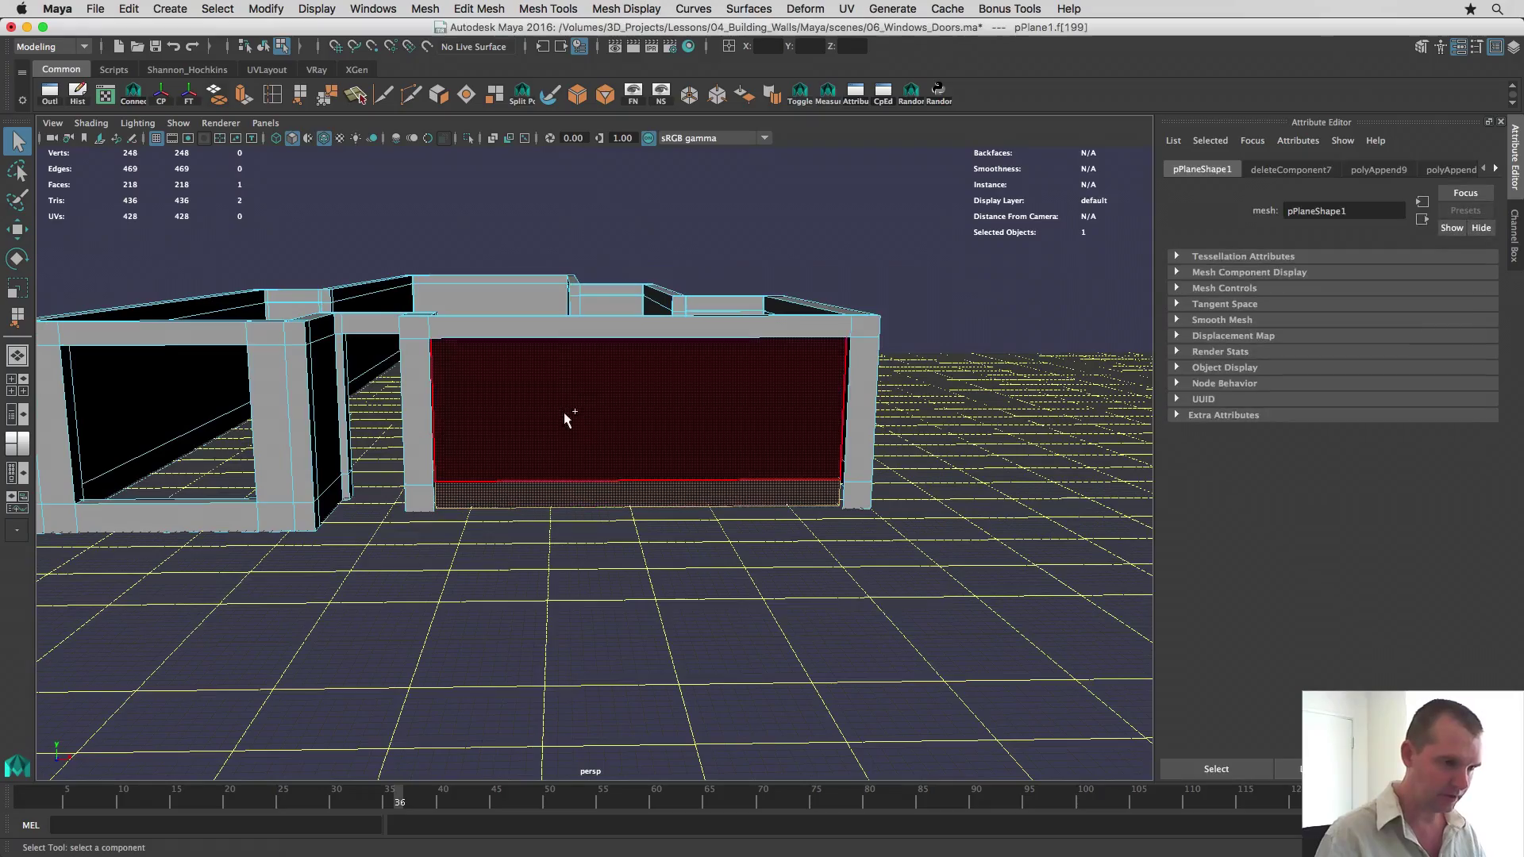
pyautogui.press('Delete')
# Step: Hide the grid and close the underside of the beam above the garage opening with the Append to Polygon tool
pyautogui.keyDown('alt'); pyautogui.moveTo(564, 415); pyautogui.dragTo(282, 296); pyautogui.keyUp('alt')
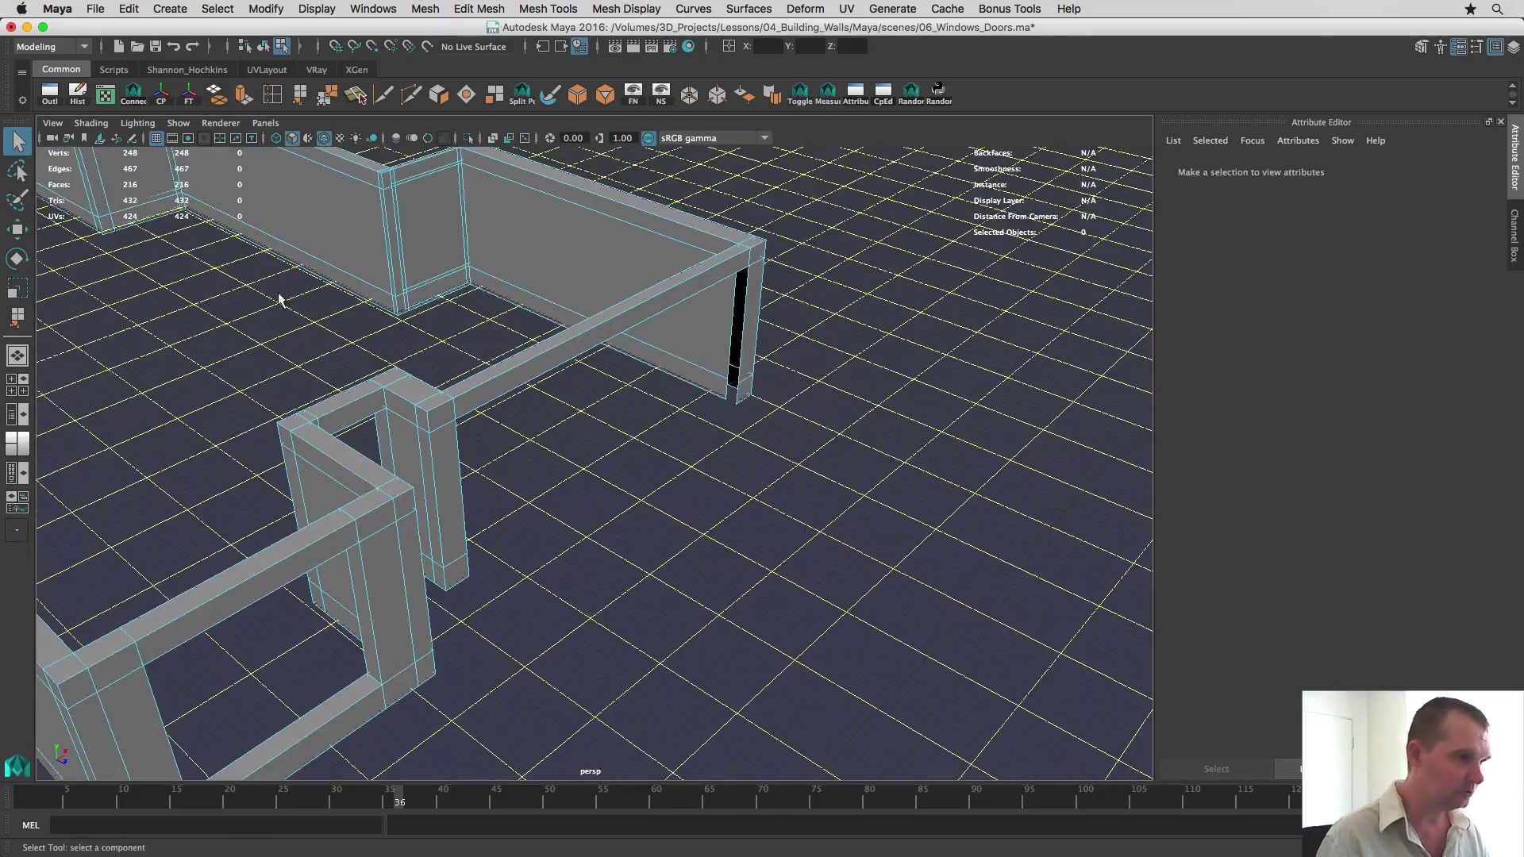
pyautogui.click(155, 138)
pyautogui.keyDown('alt'); pyautogui.moveTo(231, 191); pyautogui.dragTo(631, 429); pyautogui.keyUp('alt')
pyautogui.click(298, 93)
pyautogui.keyDown('alt'); pyautogui.moveTo(445, 452); pyautogui.dragTo(524, 384); pyautogui.keyUp('alt')
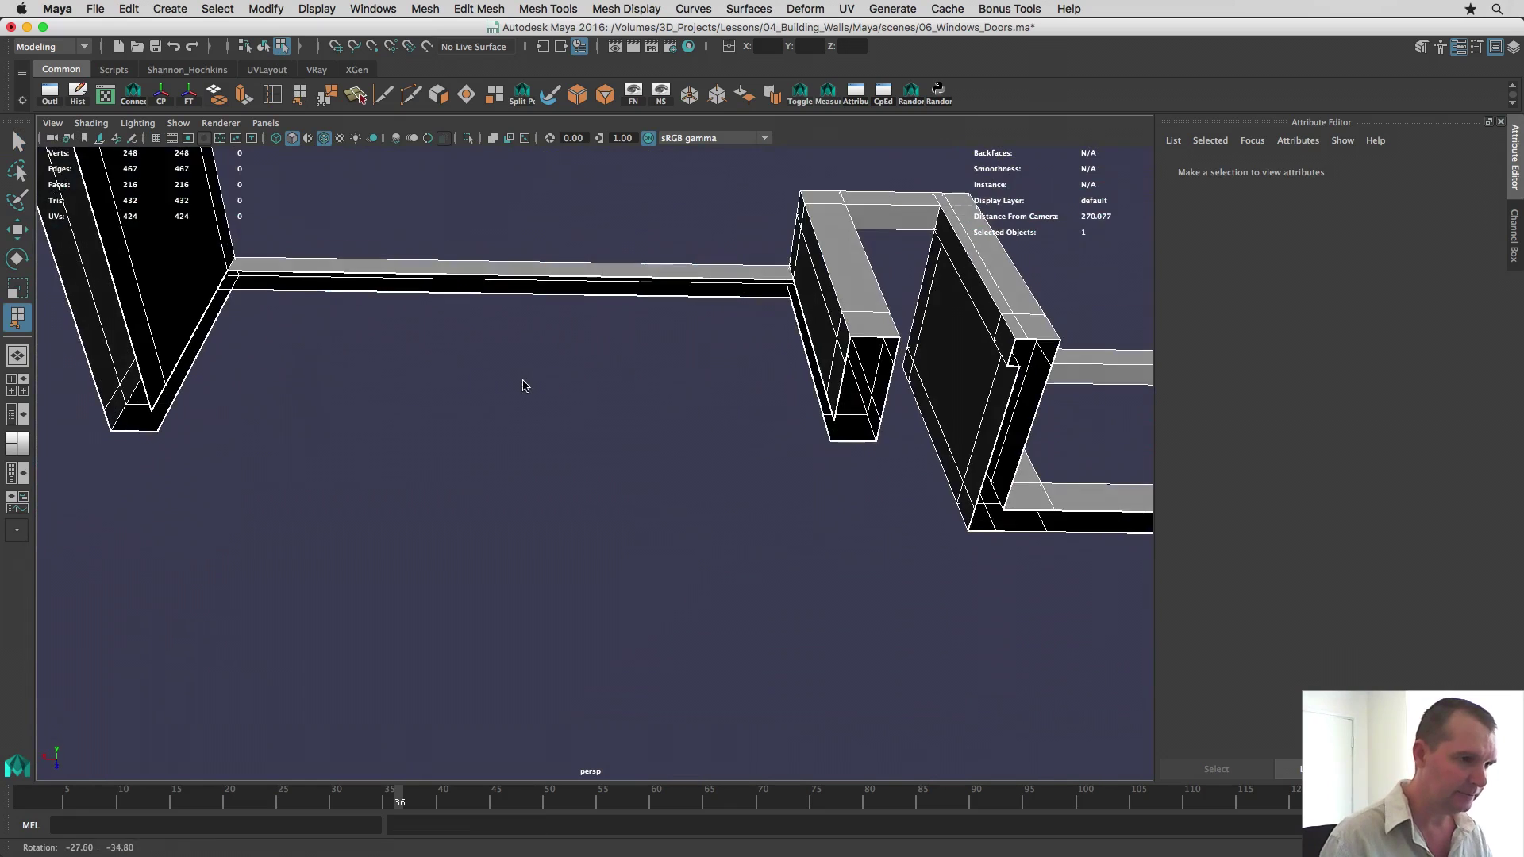
pyautogui.scroll(5, 526, 368)
pyautogui.keyDown('alt'); pyautogui.moveTo(527, 367); pyautogui.dragTo(542, 423, button='middle'); pyautogui.keyUp('alt')
pyautogui.scroll(-8, 531, 445)
pyautogui.keyDown('alt'); pyautogui.moveTo(510, 487); pyautogui.dragTo(435, 341); pyautogui.keyUp('alt')
pyautogui.click(475, 353)
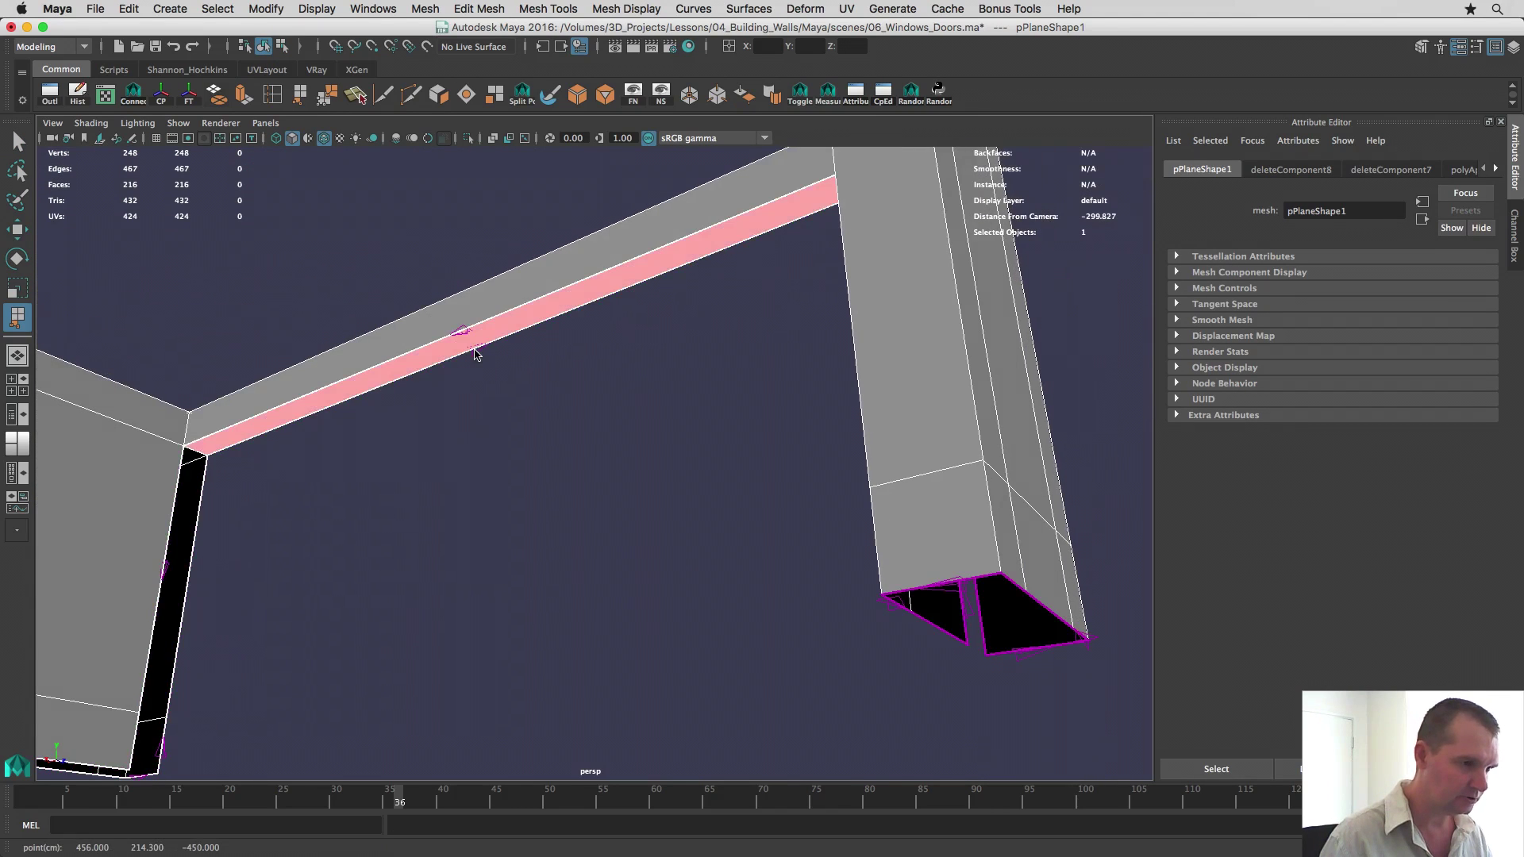
pyautogui.press('Return')
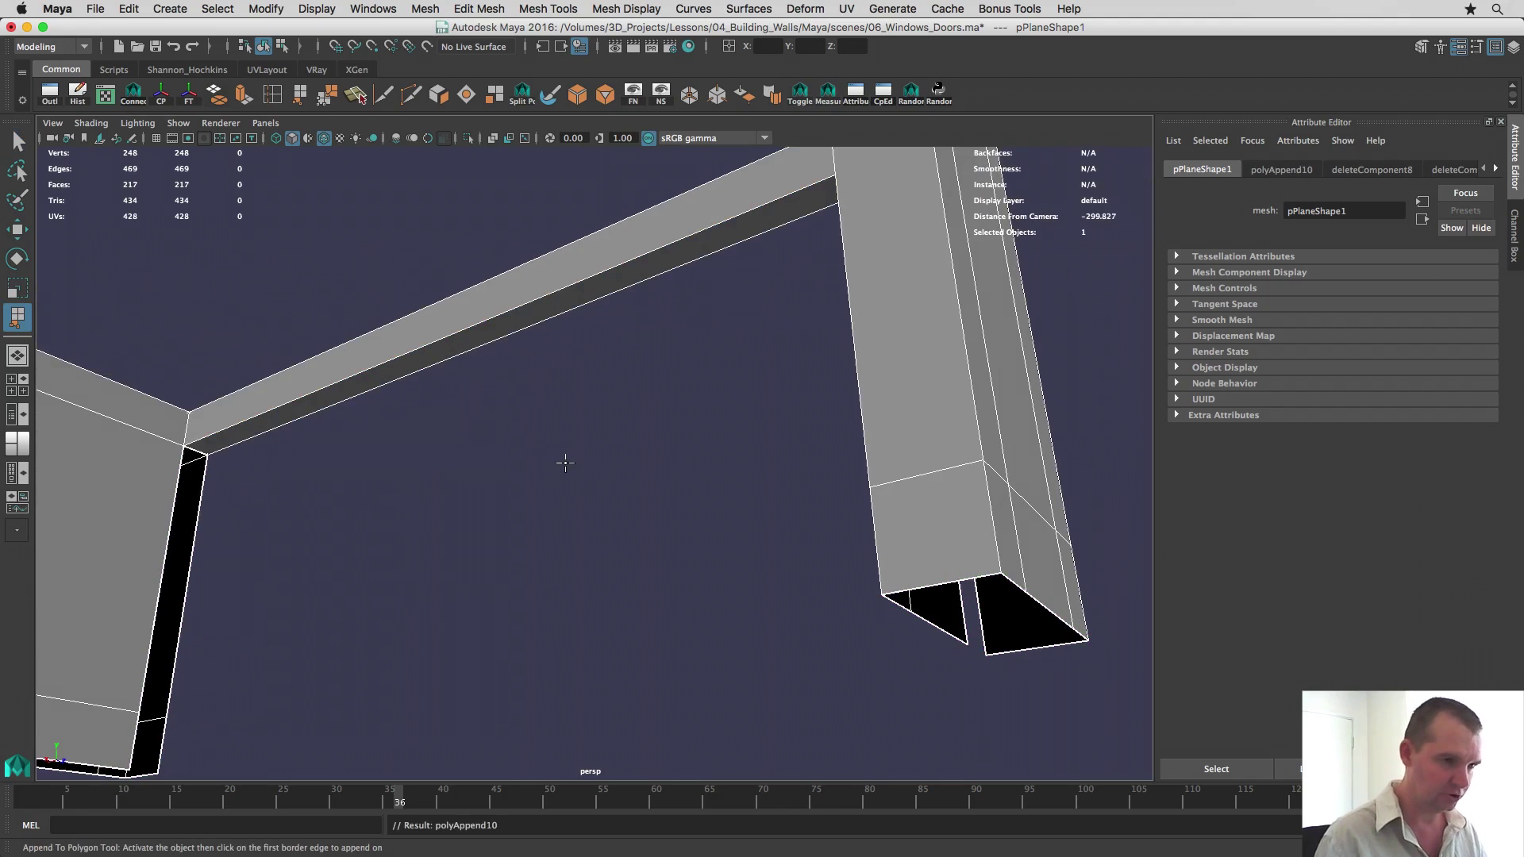
# Step: Append upper and lower faces to close the garage opening's side reveal nearest the entry
pyautogui.keyDown('alt'); pyautogui.moveTo(561, 456); pyautogui.dragTo(743, 505); pyautogui.keyUp('alt')
pyautogui.scroll(-5, 568, 498)
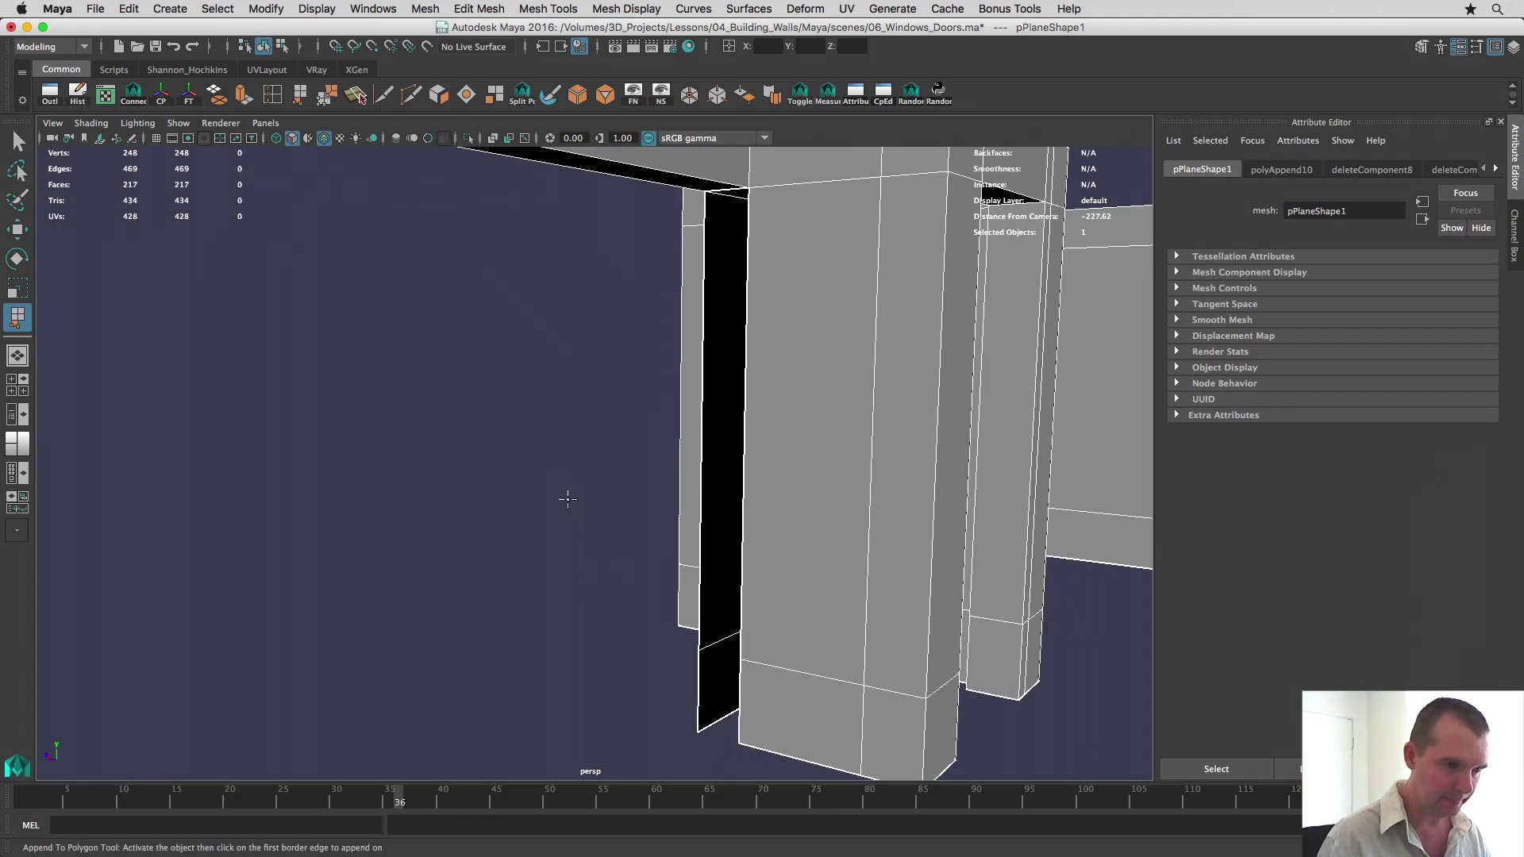
pyautogui.click(754, 395)
pyautogui.click(703, 378)
pyautogui.press('q')
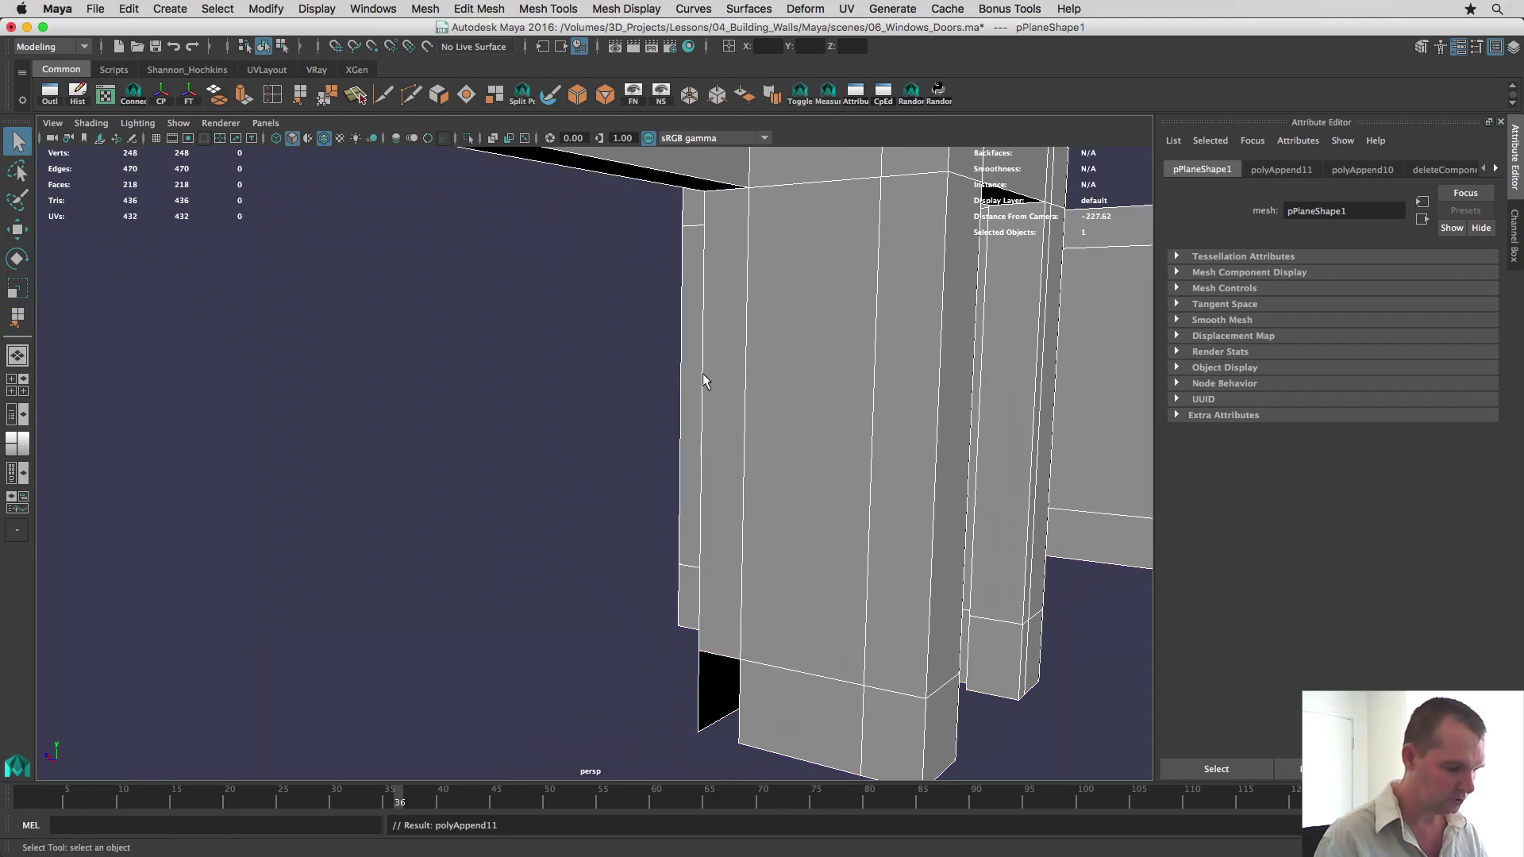
pyautogui.press('y')
pyautogui.click(741, 703)
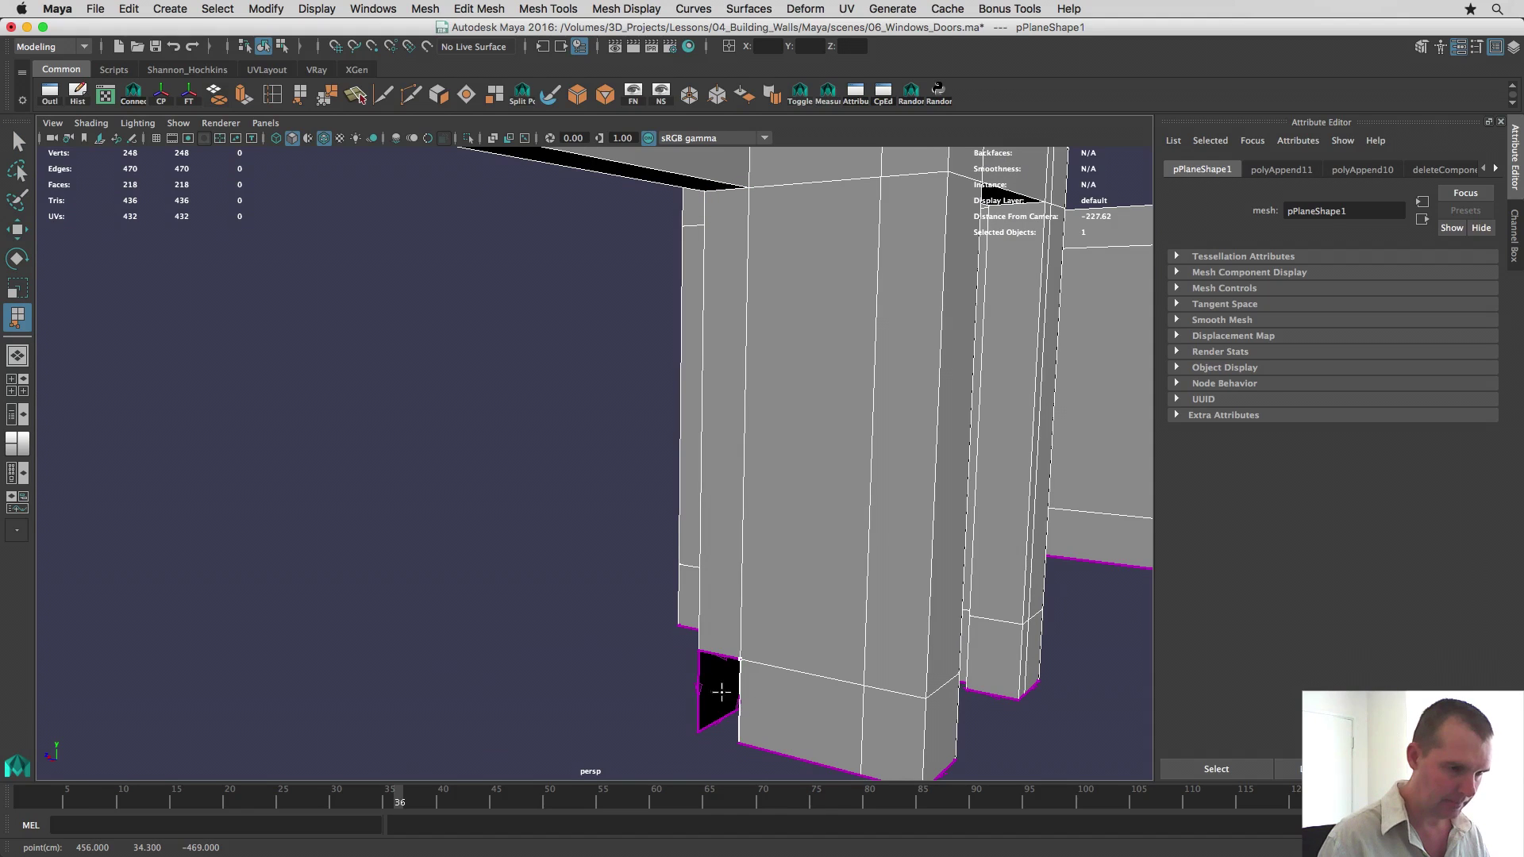
pyautogui.click(697, 684)
pyautogui.press('q')
# Step: Append upper and lower faces to close the garage opening's side reveal farthest from the entry
pyautogui.press('y')
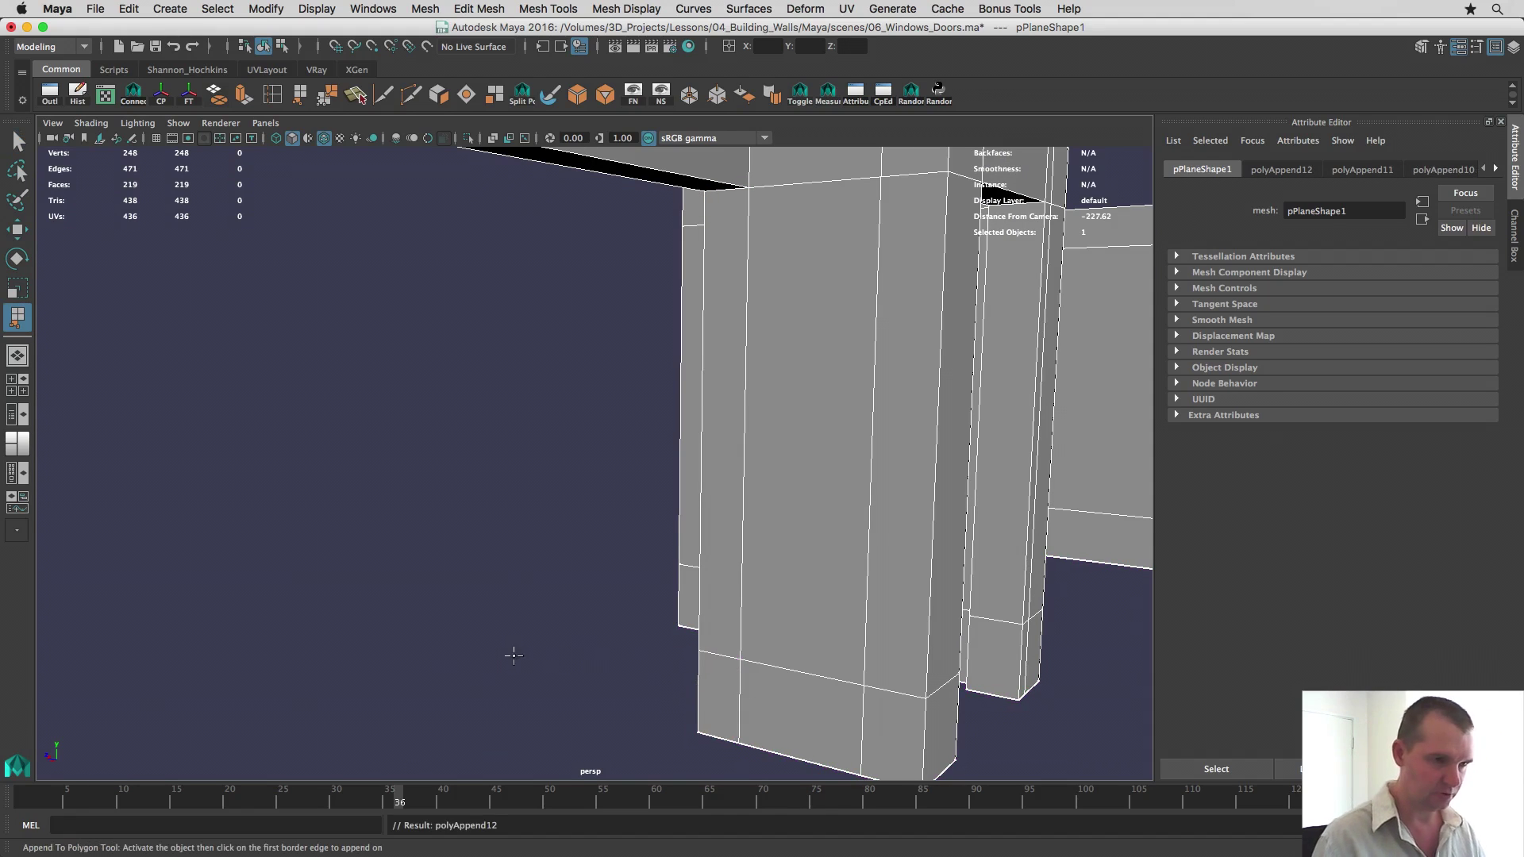
pyautogui.keyDown('alt'); pyautogui.moveTo(514, 650); pyautogui.dragTo(935, 592); pyautogui.keyUp('alt')
pyautogui.keyDown('alt'); pyautogui.moveTo(934, 592); pyautogui.dragTo(440, 591, button='middle'); pyautogui.keyUp('alt')
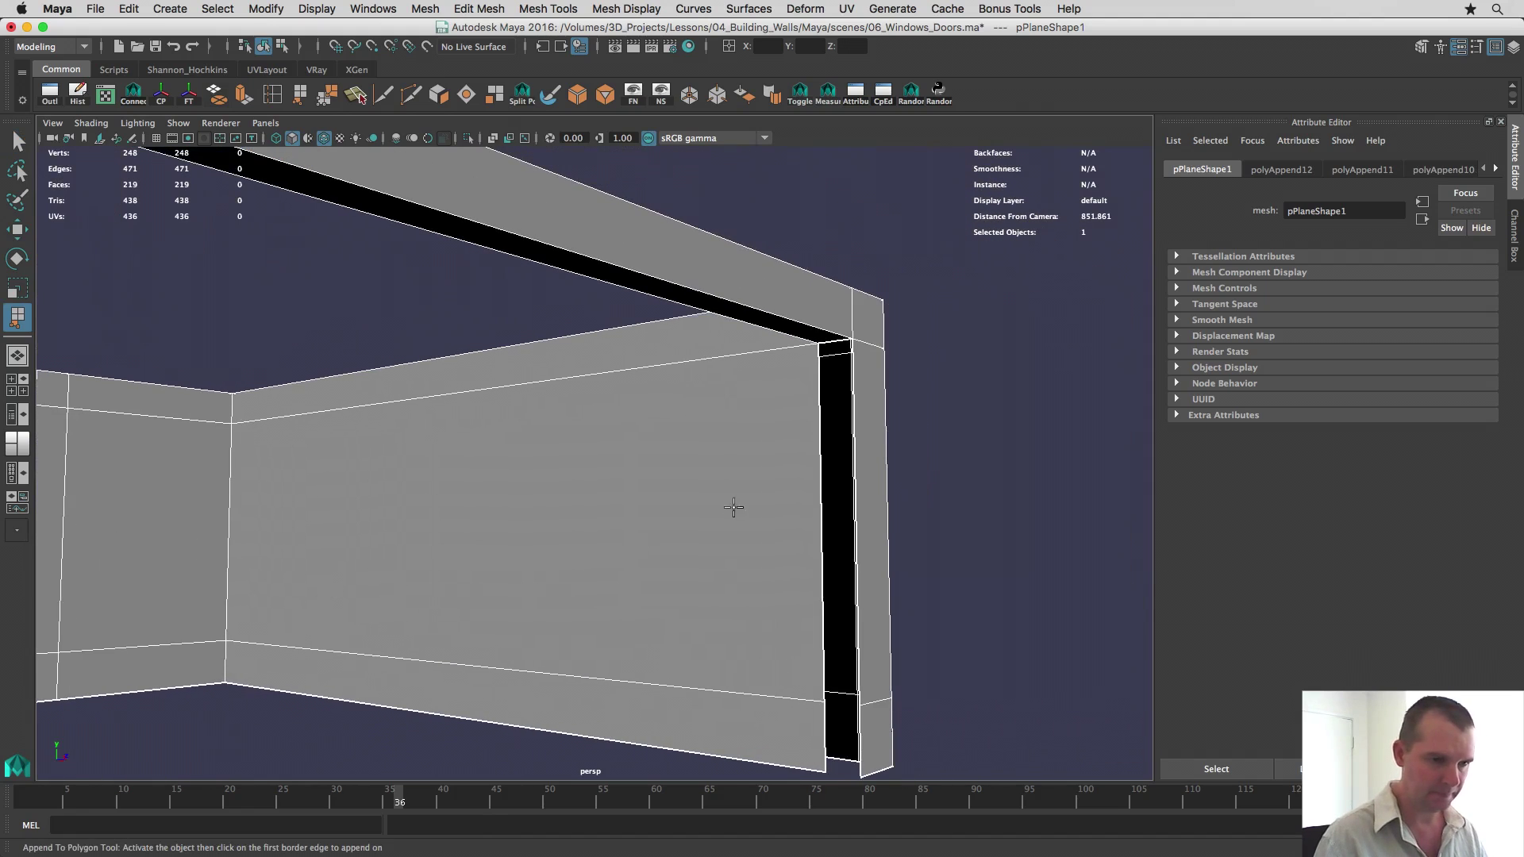
pyautogui.keyDown('alt'); pyautogui.moveTo(952, 468); pyautogui.dragTo(440, 246, button='middle'); pyautogui.keyUp('alt')
pyautogui.keyDown('alt'); pyautogui.moveTo(440, 246); pyautogui.dragTo(415, 269); pyautogui.keyUp('alt')
pyautogui.keyDown('alt'); pyautogui.moveTo(592, 259); pyautogui.dragTo(558, 465, button='middle'); pyautogui.keyUp('alt')
pyautogui.click(533, 392)
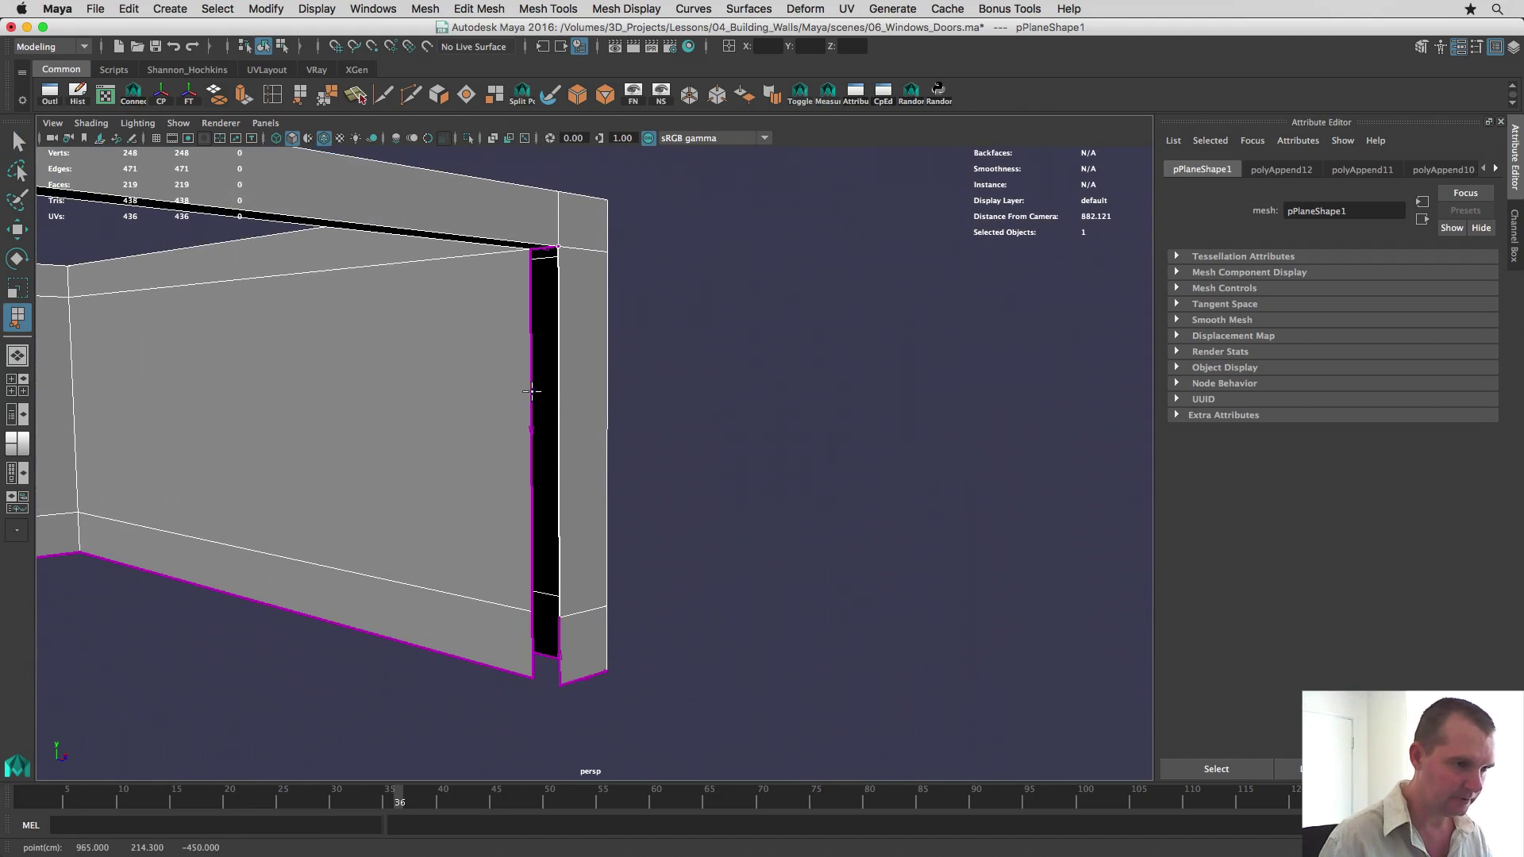
pyautogui.click(533, 393)
pyautogui.press('Return')
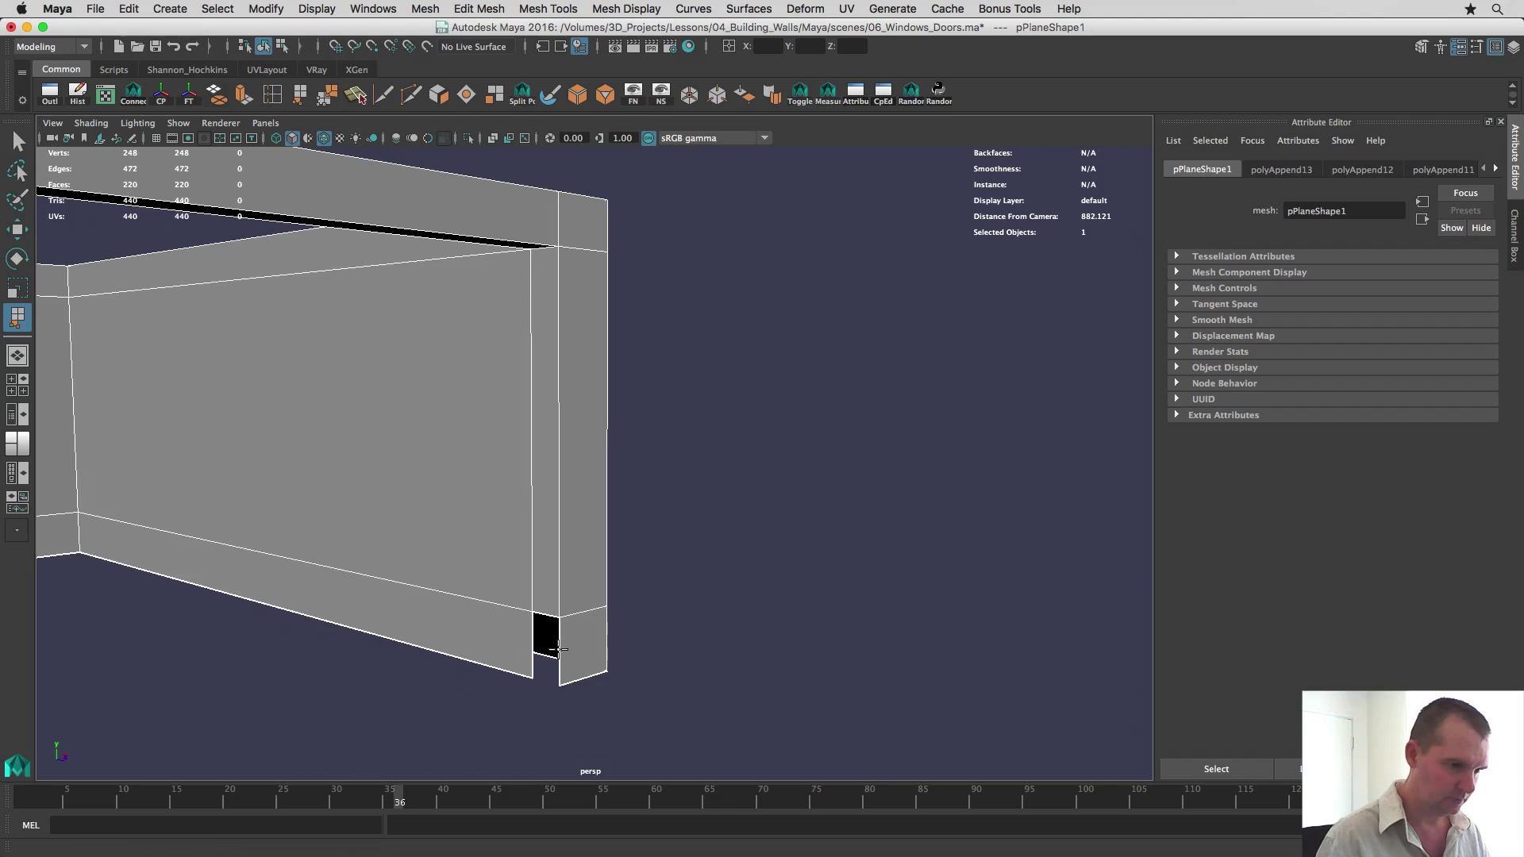
pyautogui.click(558, 649)
pyautogui.click(530, 640)
pyautogui.press('q')
# Step: Compare the house front with Elevation 1 in Elevations.jpg, clear the drawing from view, and deselect the walls in Maya
pyautogui.scroll(-5, 529, 636)
pyautogui.keyDown('alt'); pyautogui.moveTo(527, 646); pyautogui.dragTo(745, 465); pyautogui.keyUp('alt')
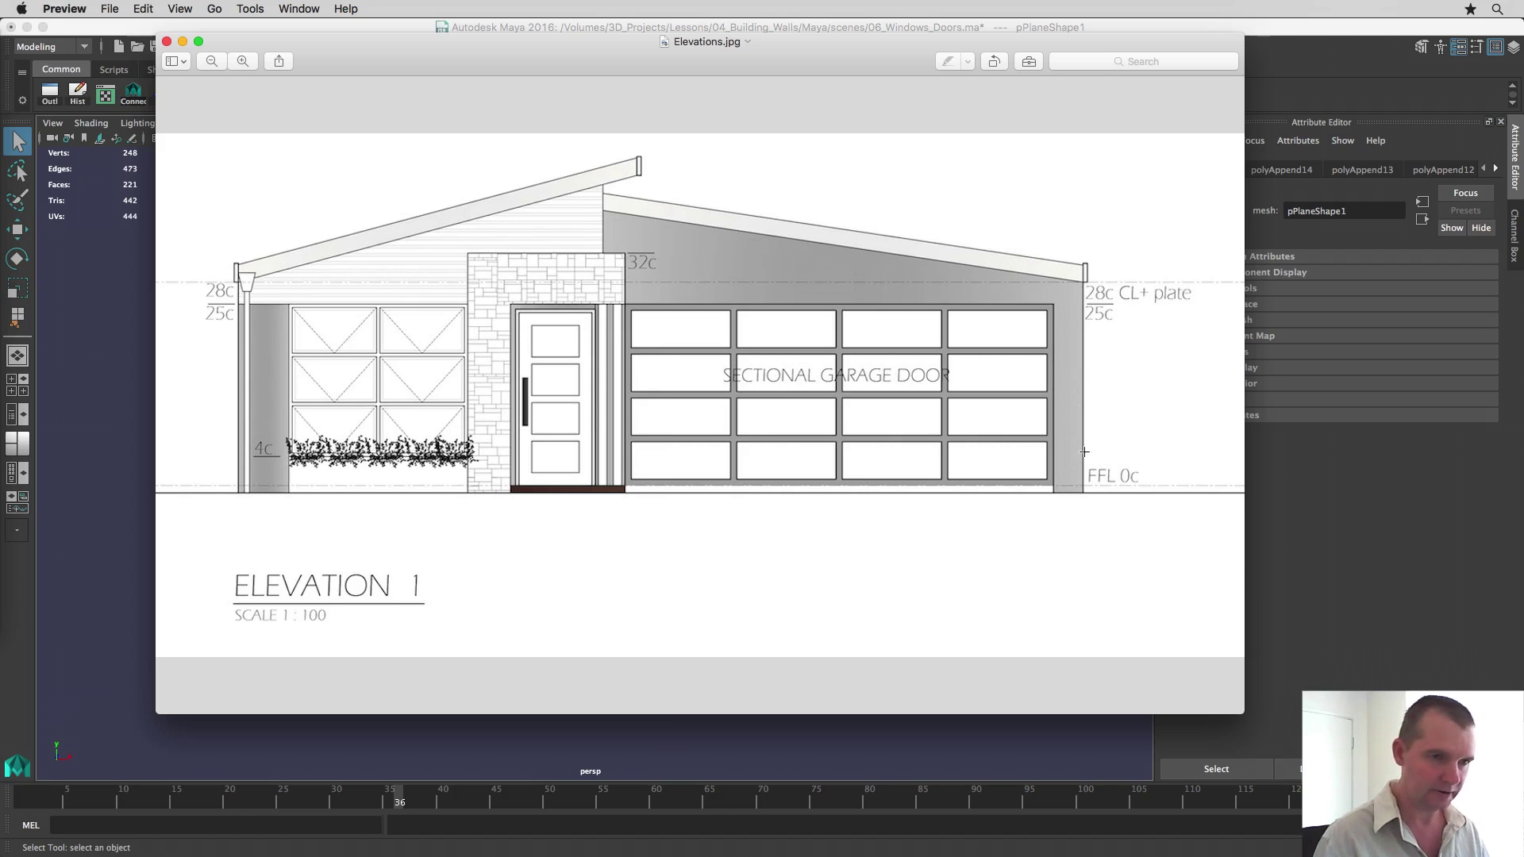
pyautogui.moveTo(696, 69); pyautogui.dragTo(1523, 122)
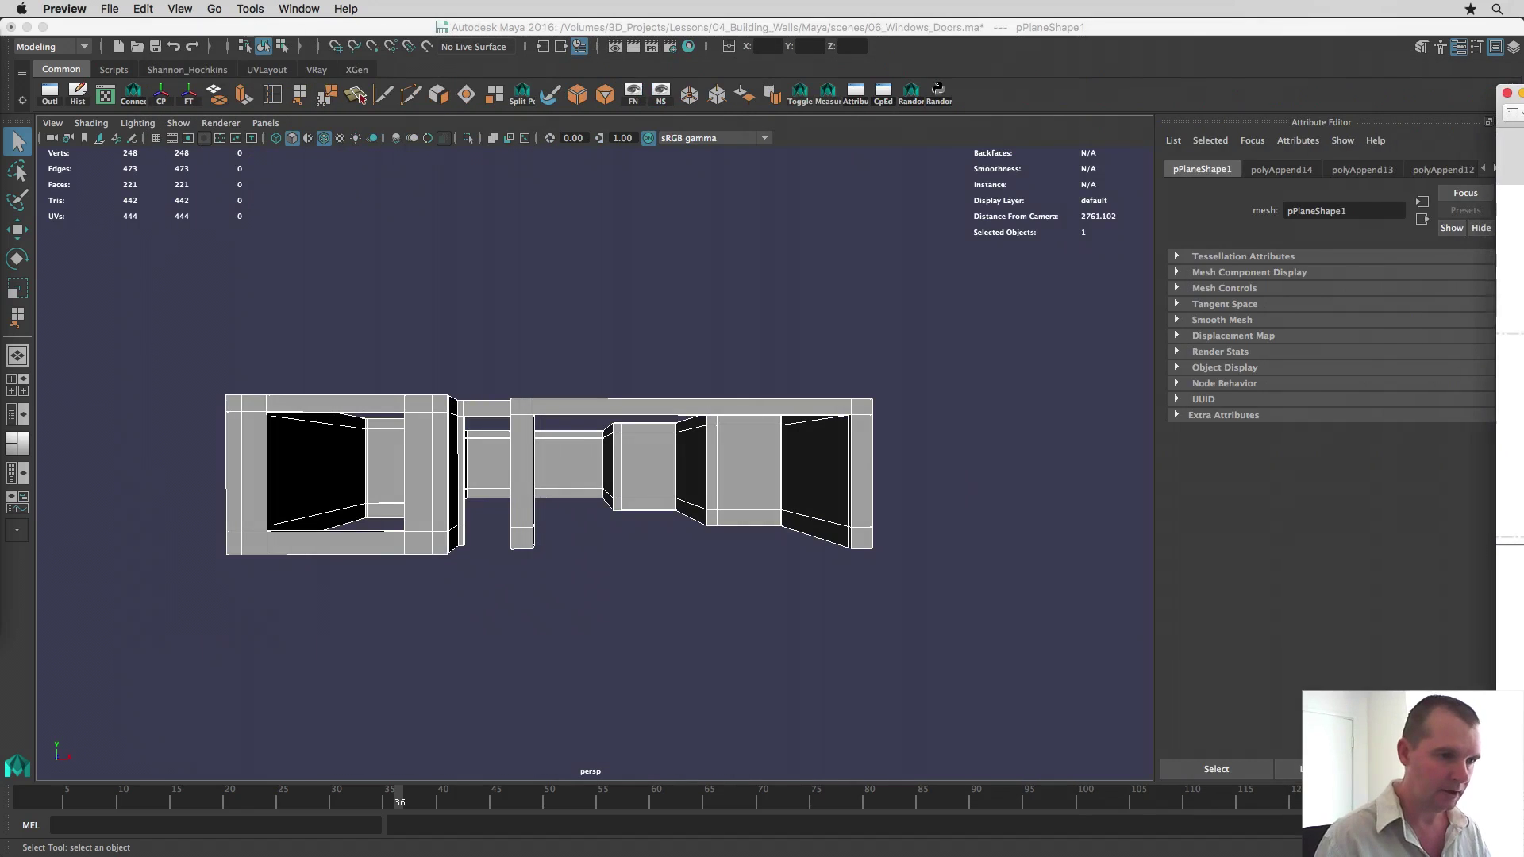
pyautogui.click(611, 550)
pyautogui.keyDown('alt'); pyautogui.moveTo(611, 550); pyautogui.dragTo(581, 521); pyautogui.keyUp('alt')
pyautogui.keyDown('alt'); pyautogui.moveTo(582, 520); pyautogui.dragTo(611, 413, button='middle'); pyautogui.keyUp('alt')
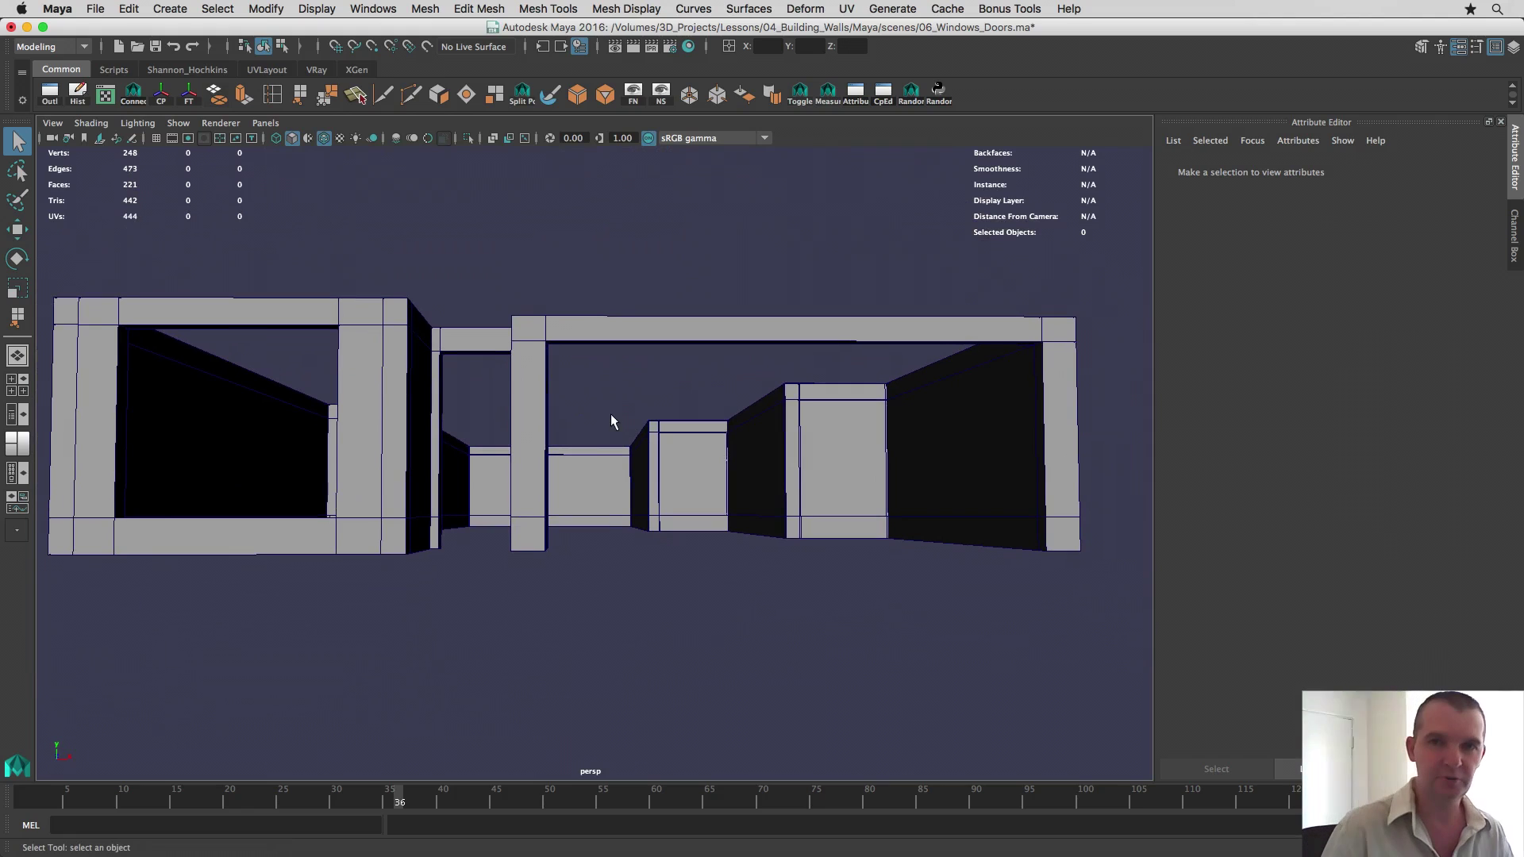